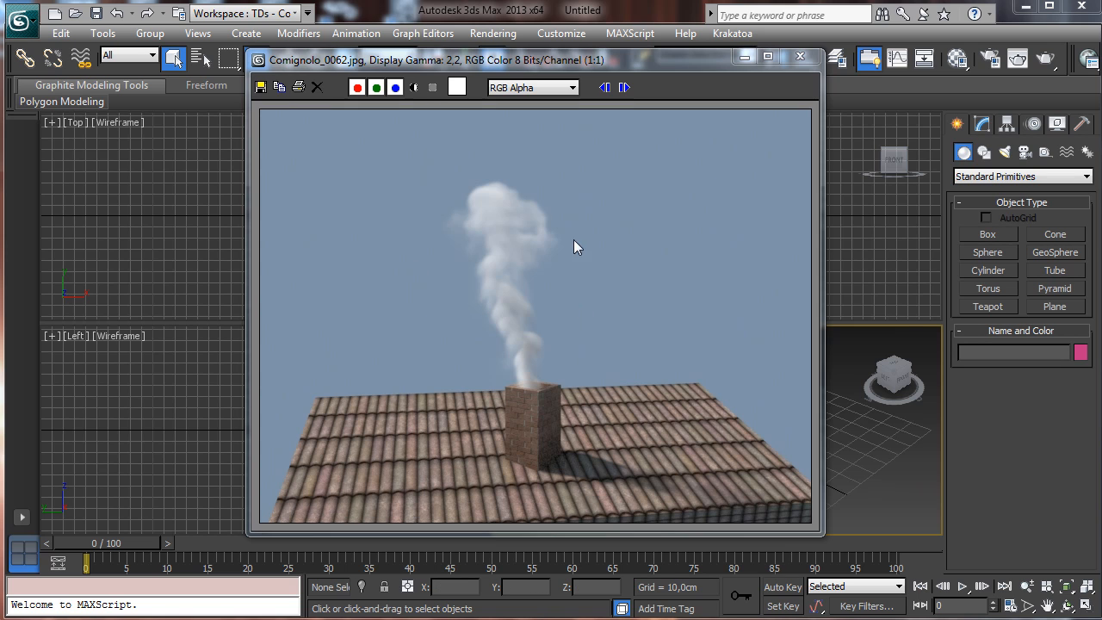
Step: Minimize the reference render and confirm metric centimeters as the display unit scale
left_click(744, 56)
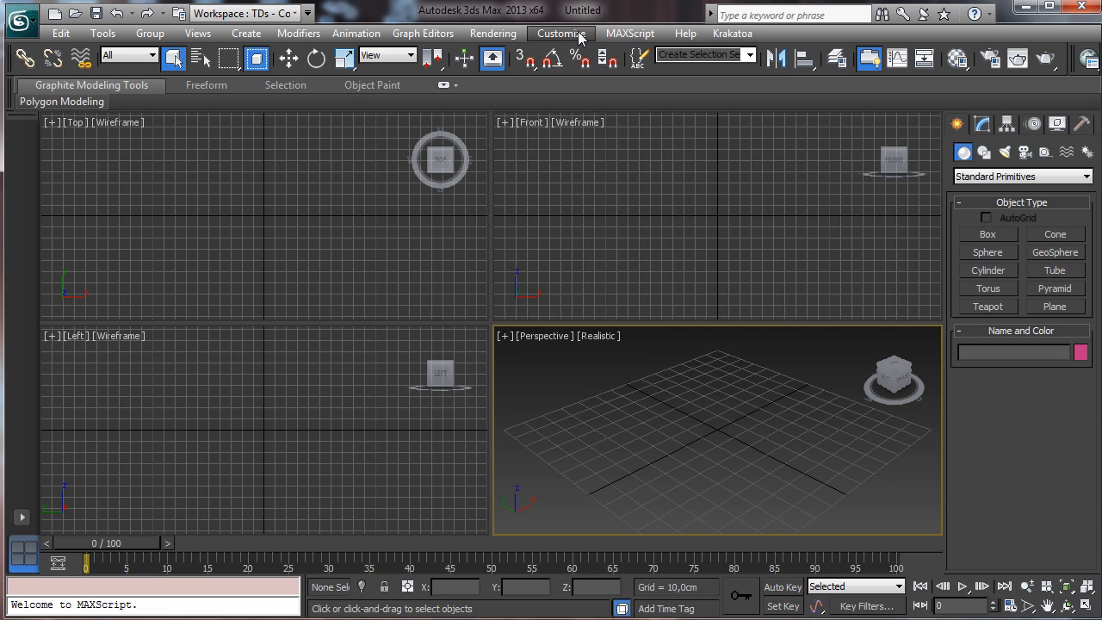
left_click(629, 33)
mouse_move(562, 33)
left_click(593, 261)
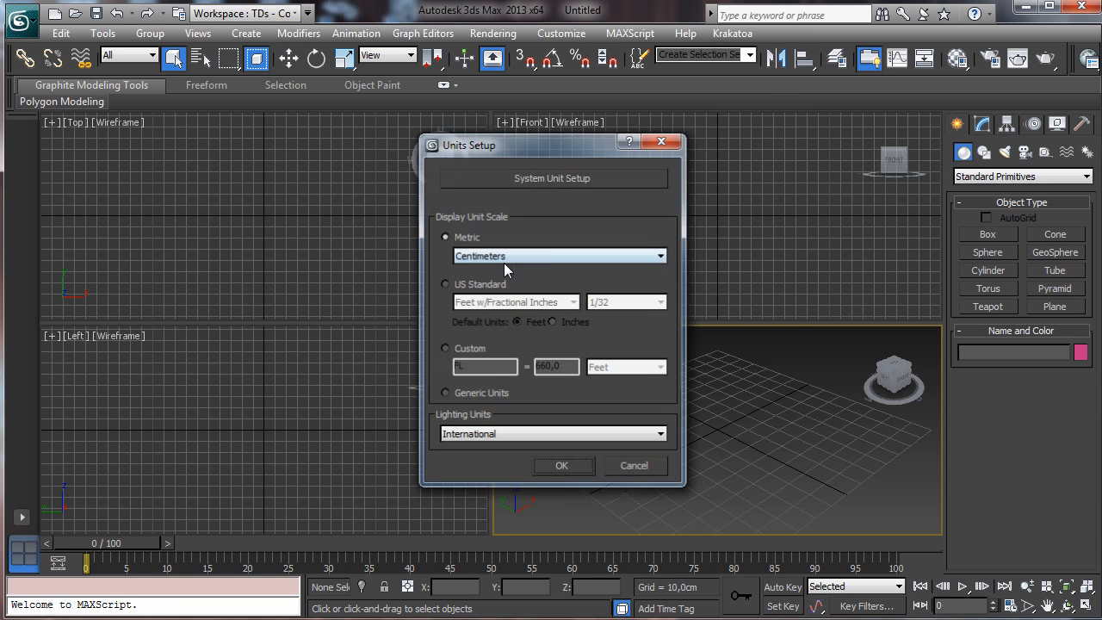
left_click(561, 465)
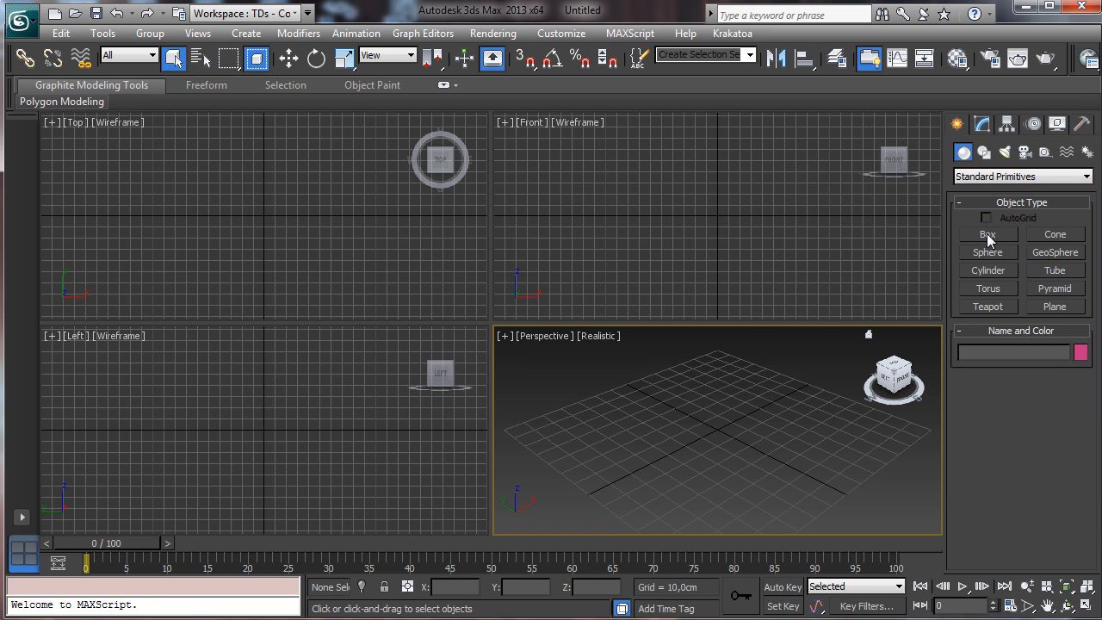
left_click(982, 178)
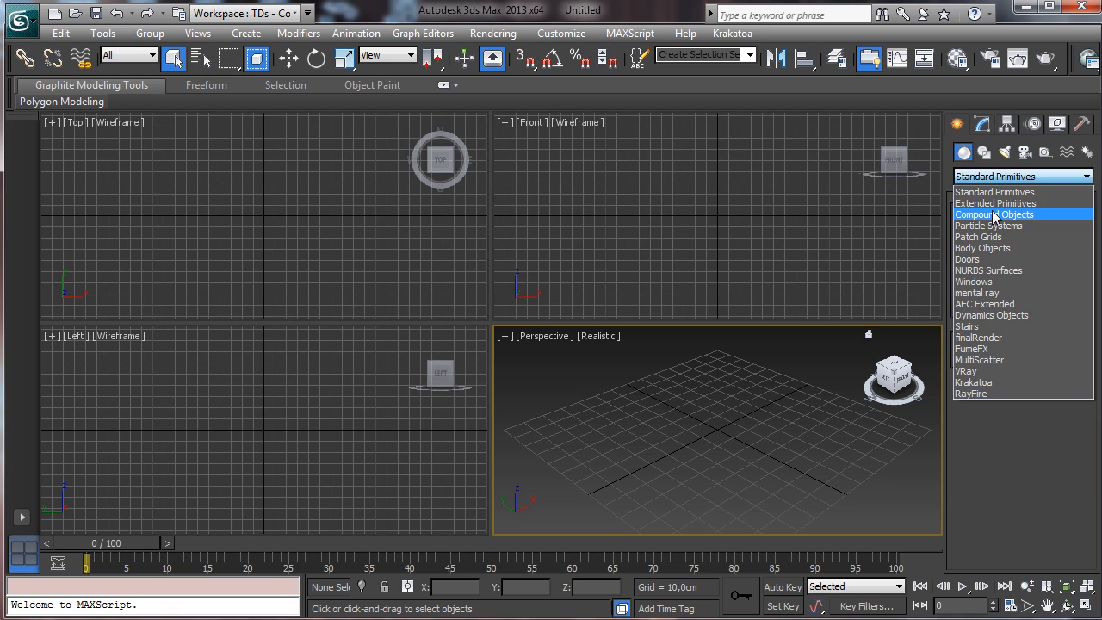
left_click(997, 203)
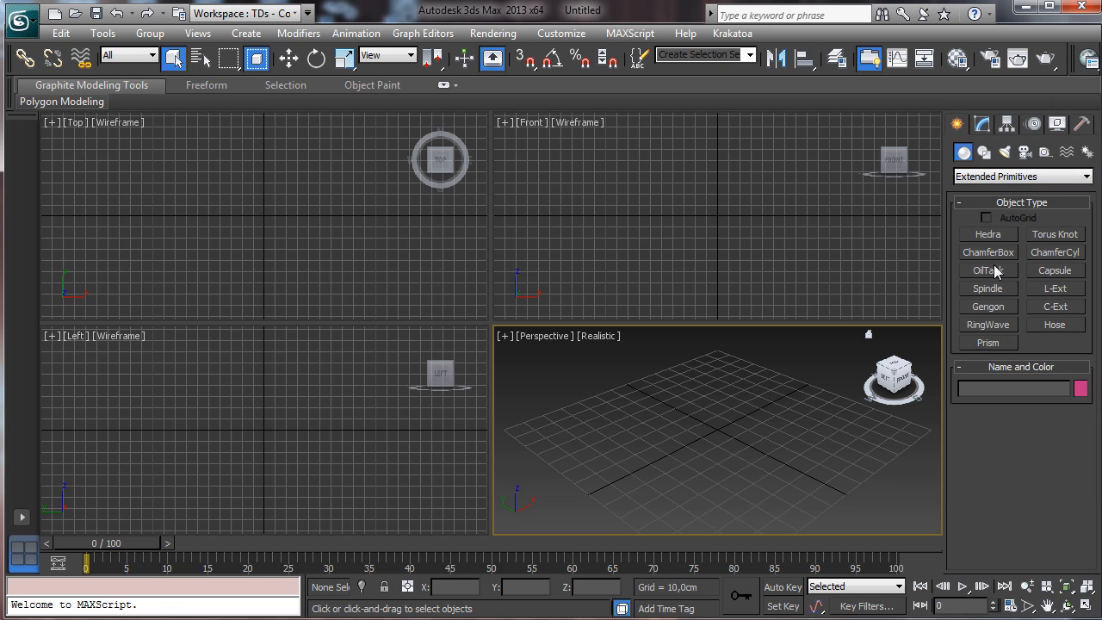
left_click(990, 177)
left_click(991, 188)
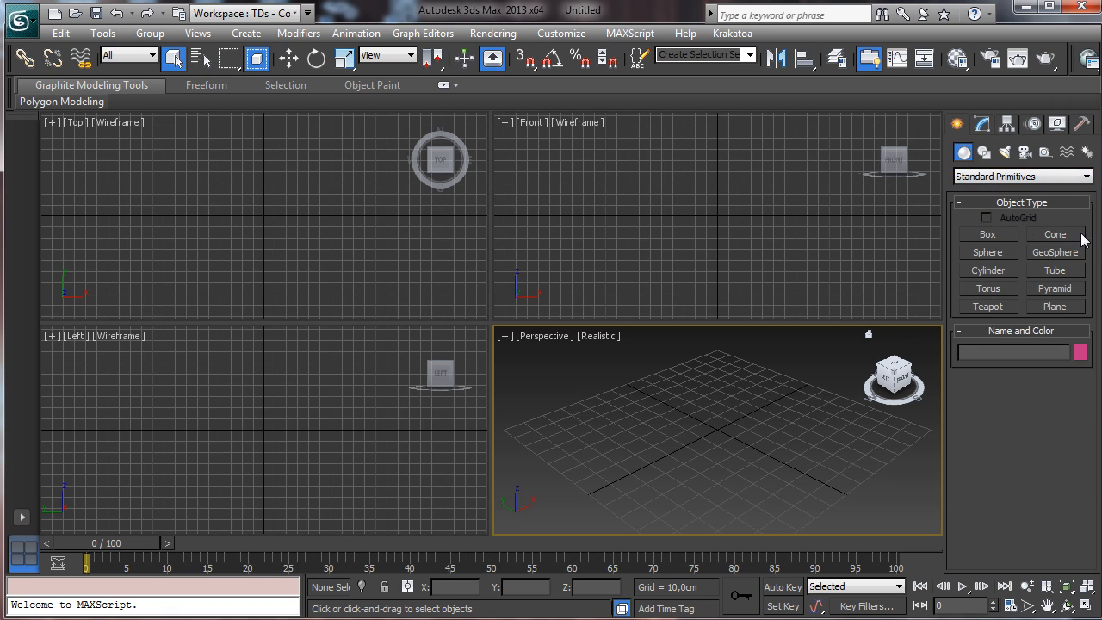
Step: Create a tube at the grid's centre with radii of about 24 cm and 16 cm and a height of about 61 cm
left_click(1055, 271)
left_click_drag(714, 428, 732, 455)
left_click(728, 448)
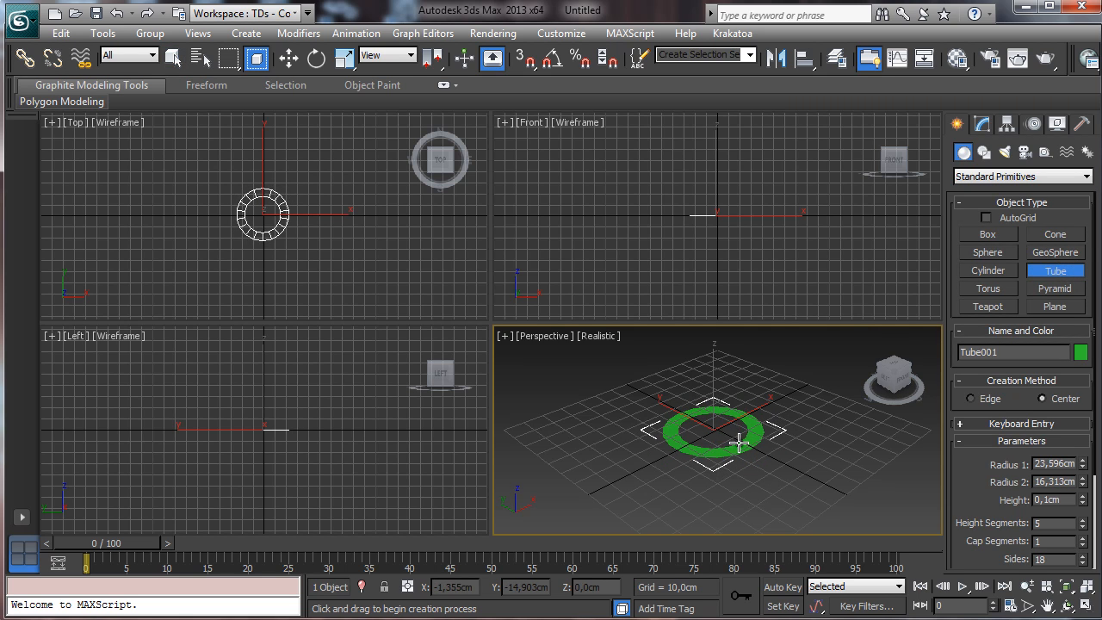
left_click(738, 305)
Step: Set the tube's height to 60 cm and its Radius 1 to 25 cm
left_click(983, 124)
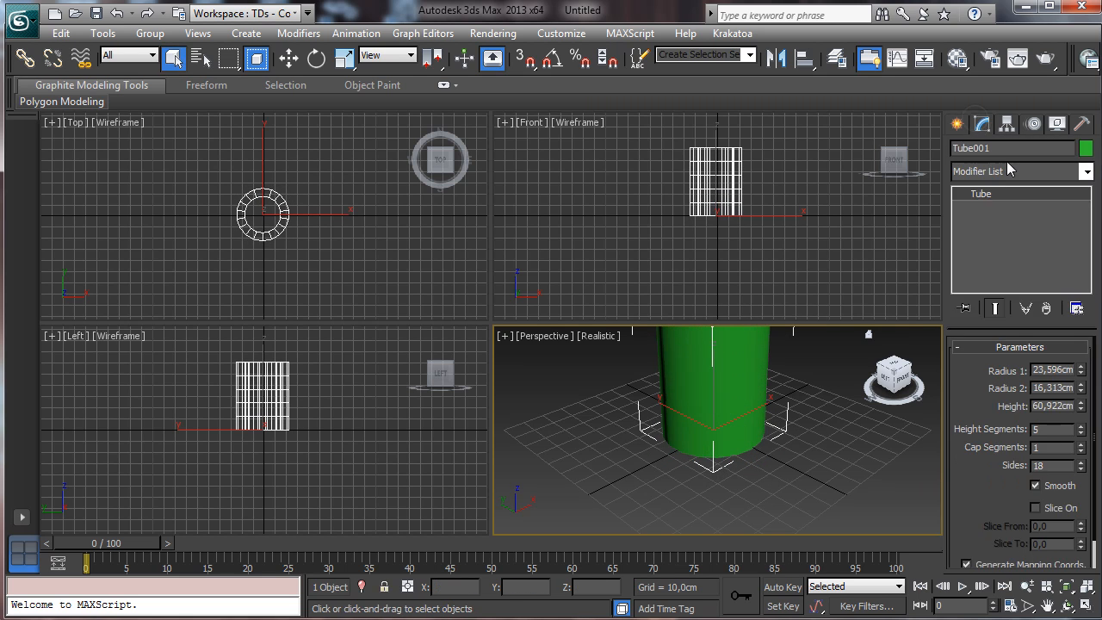
double_click(1052, 405)
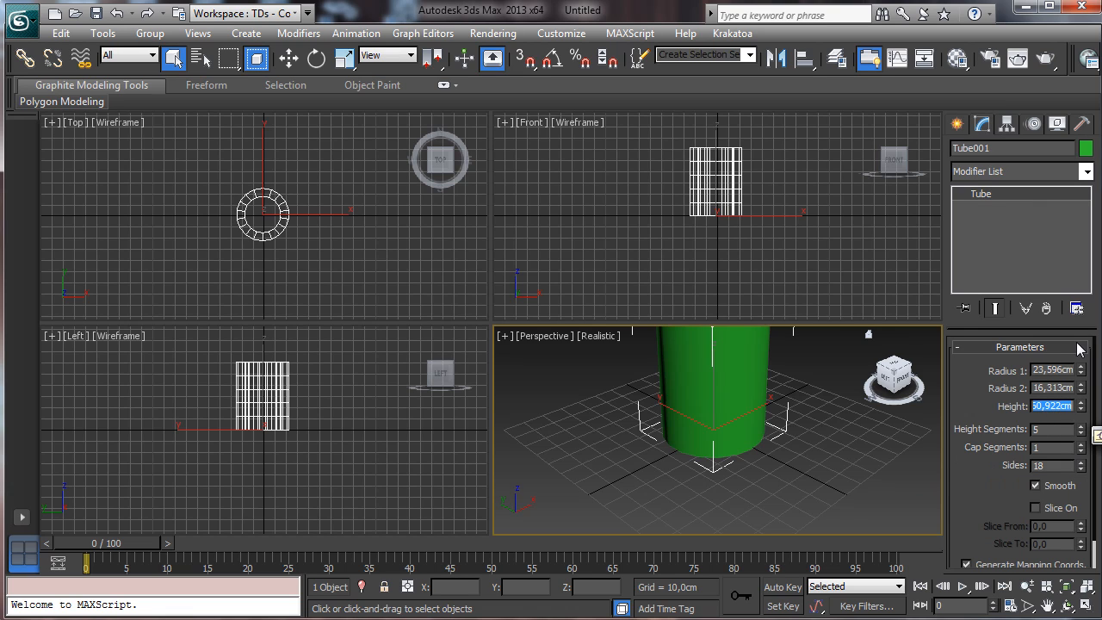
type("60")
key("Return")
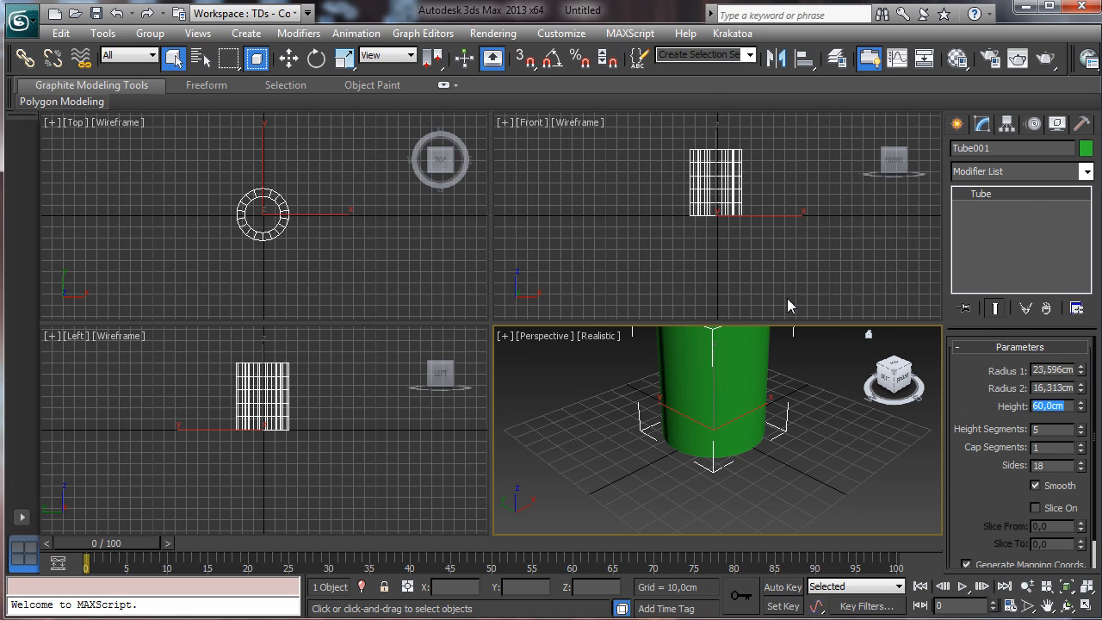
double_click(1048, 371)
type("2")
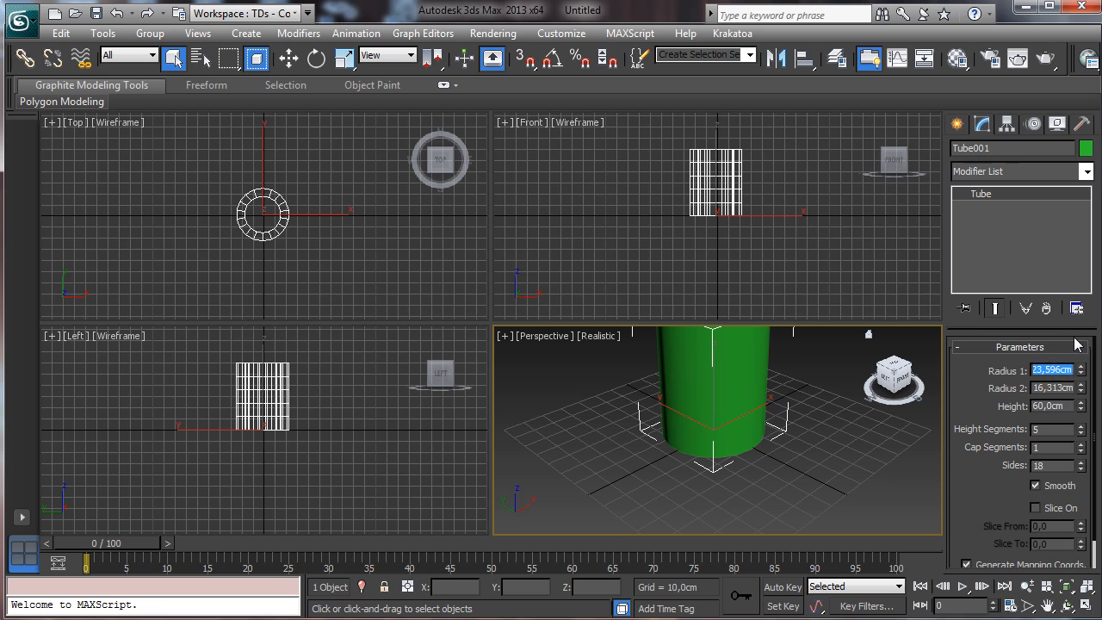
type("5")
key("Return")
Step: Try 20 cm and 22 cm for the tube's Radius 2, and settle on 18 cm
double_click(1038, 388)
type("20")
key("Return")
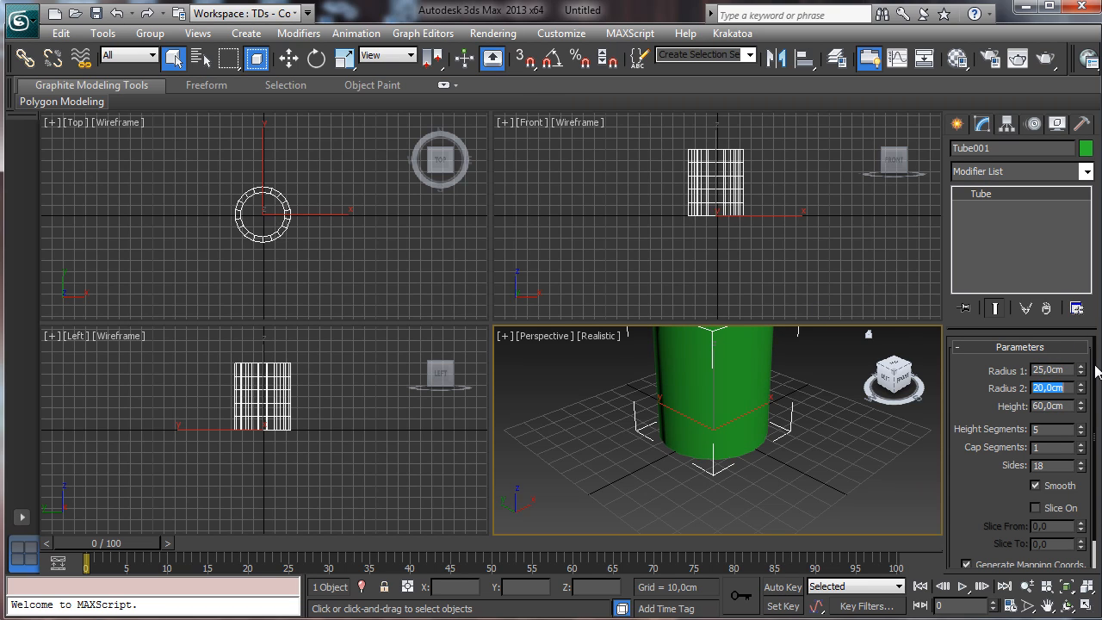
type("22")
key("Return")
type("18")
key("Return")
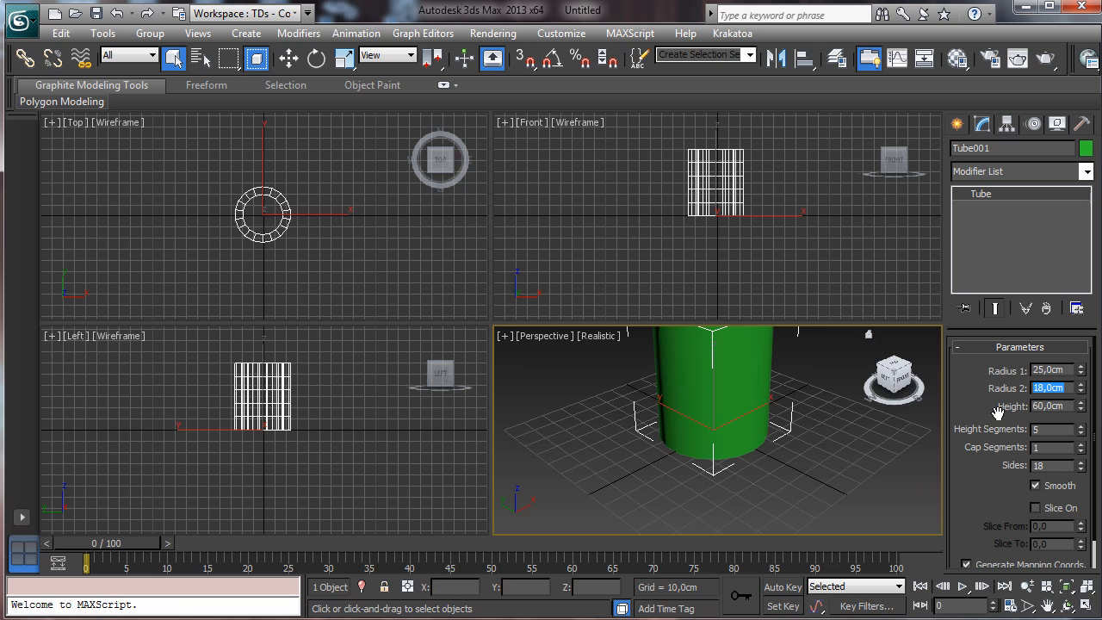
Step: Reduce the tube to 4 sides and 1 height segment, with smoothing turned off
key("ctrl+shift+z")
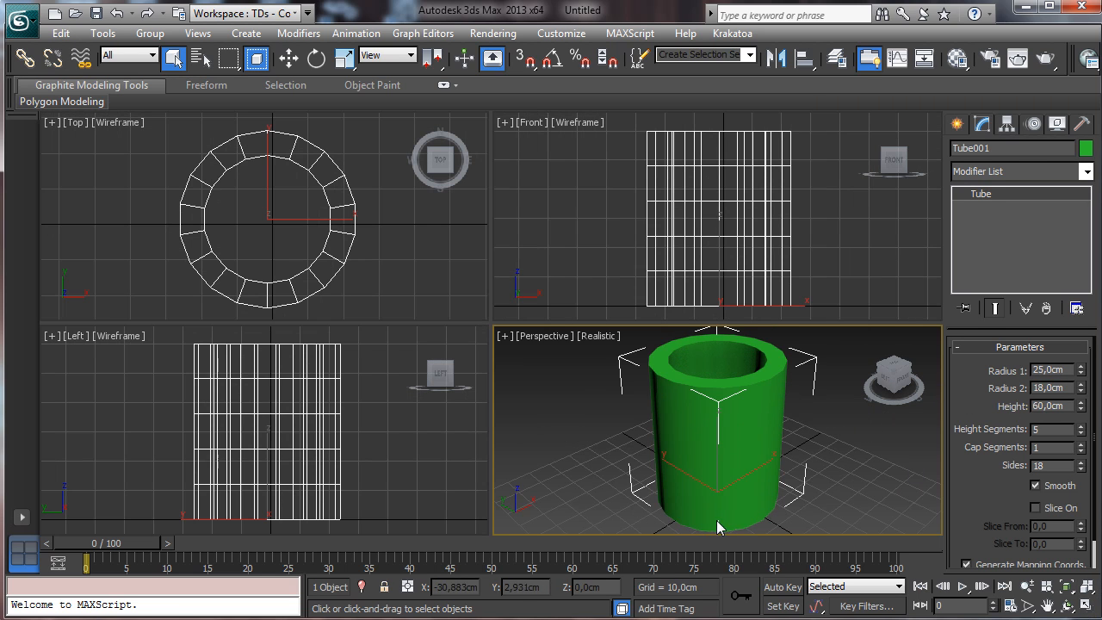
left_click_drag(1083, 469, 1045, 585)
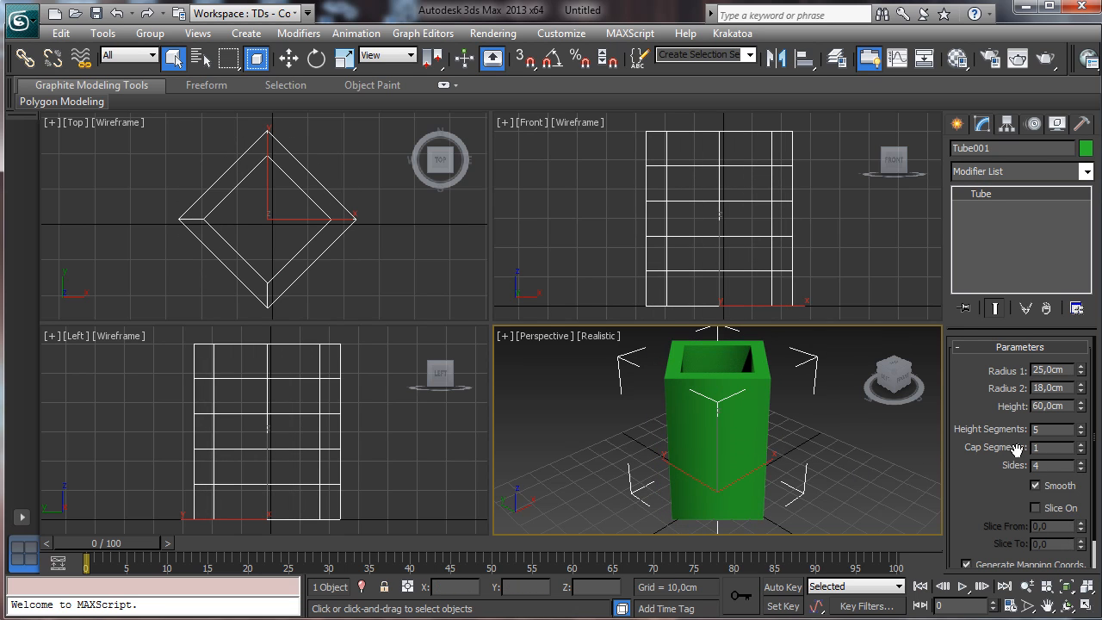
mouse_move(852, 385)
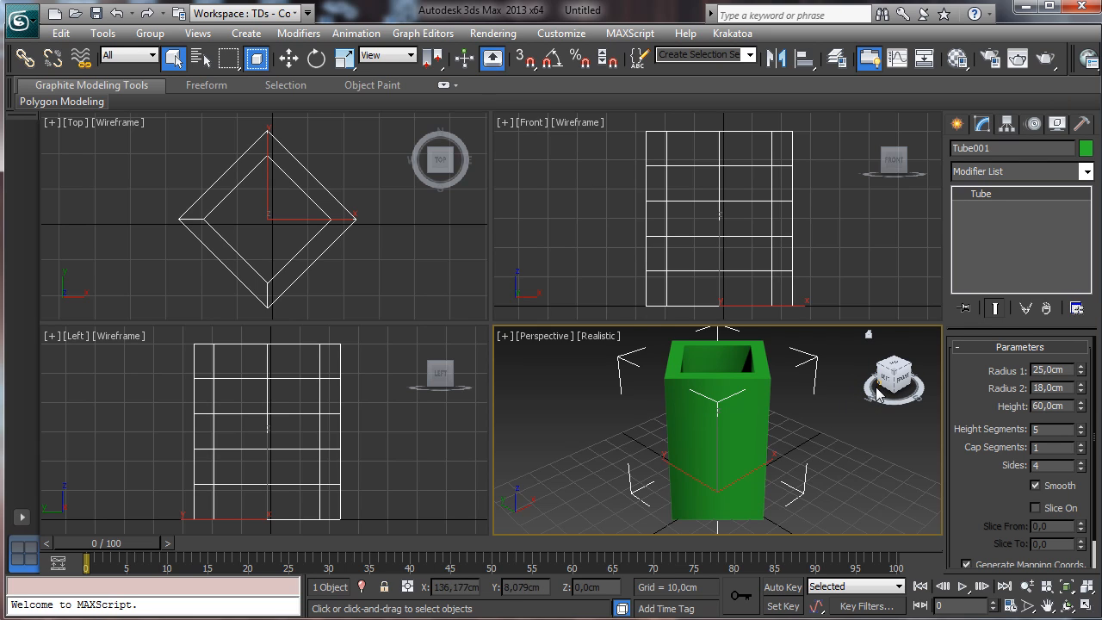
right_click(1081, 432)
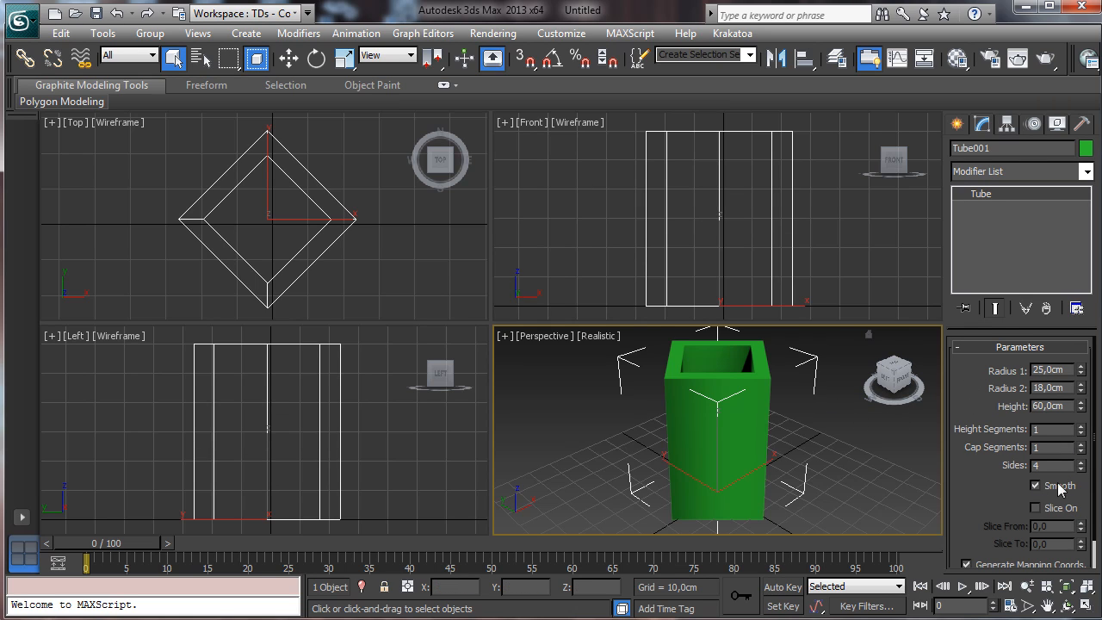
left_click(1059, 487)
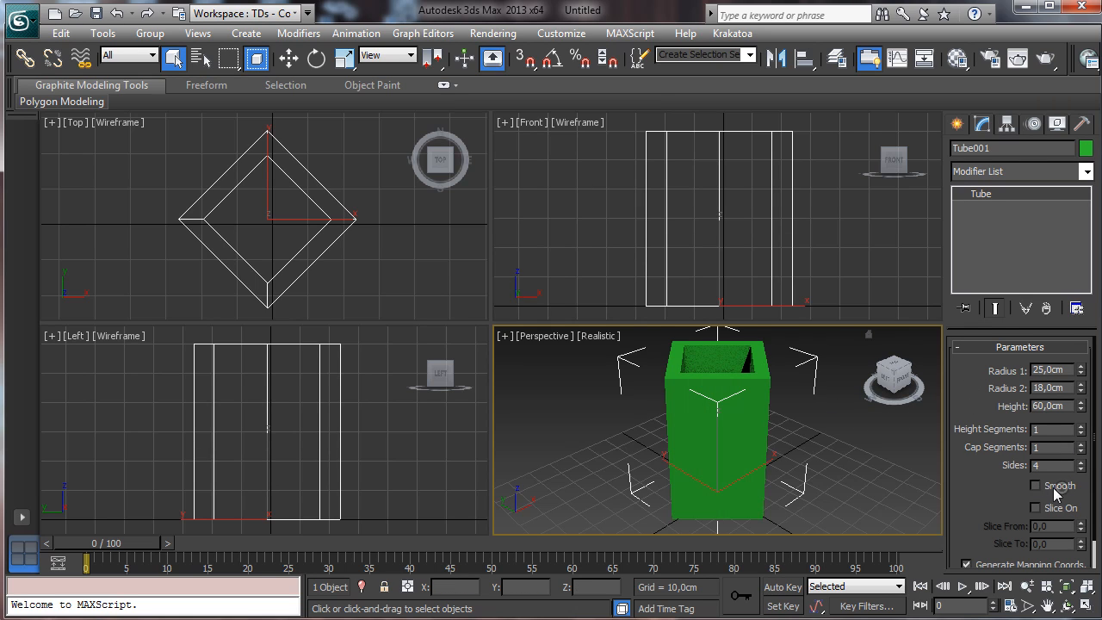
Step: Convert the four-sided tube to an Editable Poly in the maximized Perspective view
left_click(1087, 606)
left_click(1067, 605)
left_click_drag(478, 359, 420, 356)
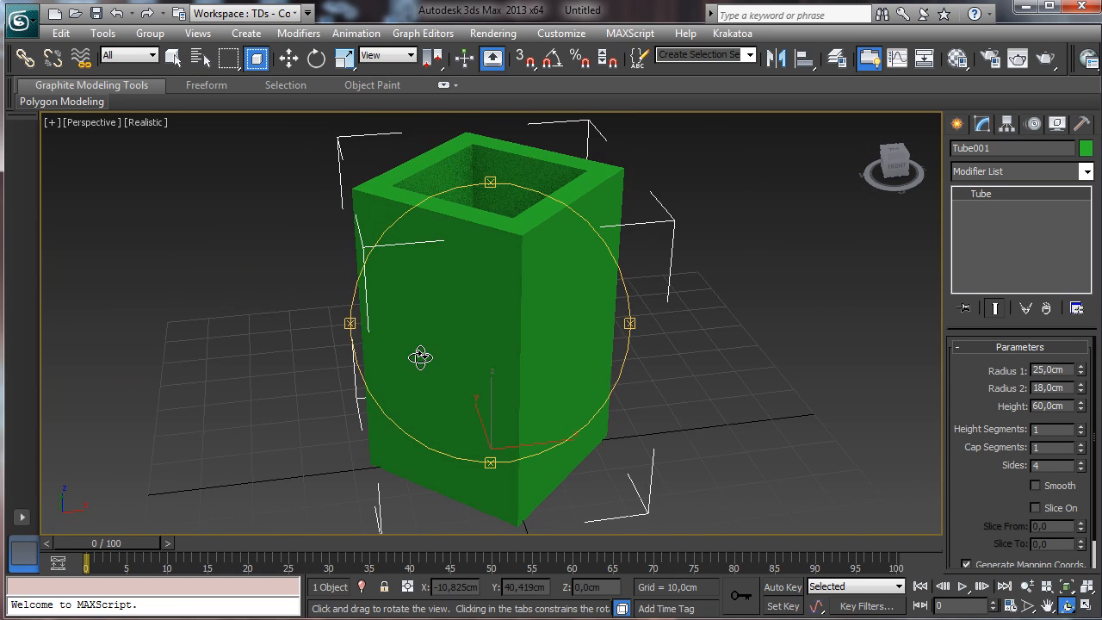
left_click(173, 58)
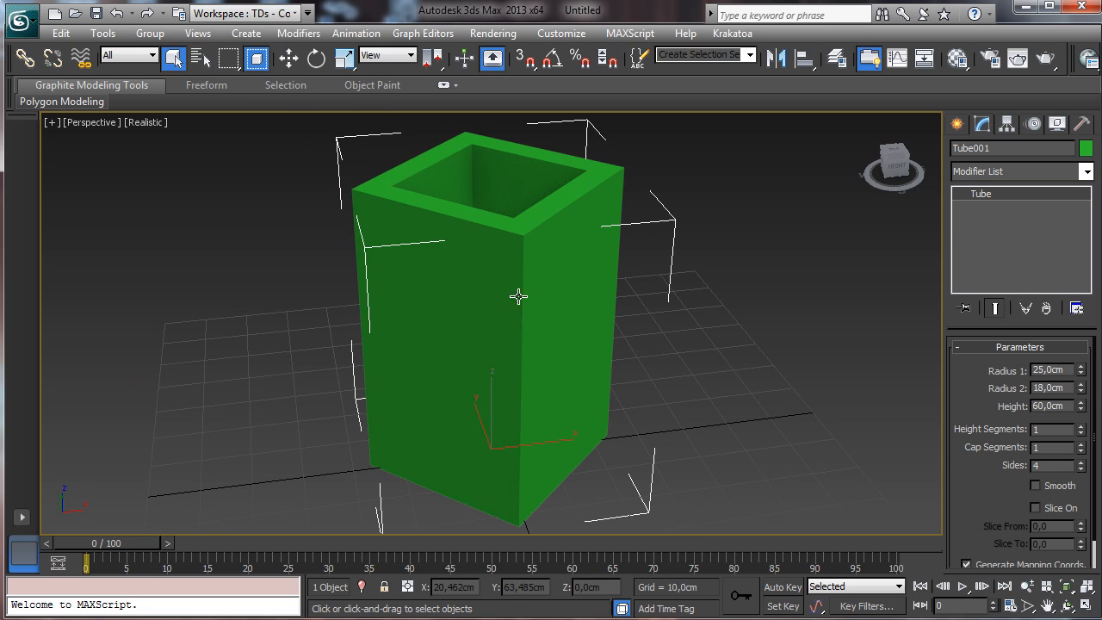
right_click(482, 274)
mouse_move(594, 434)
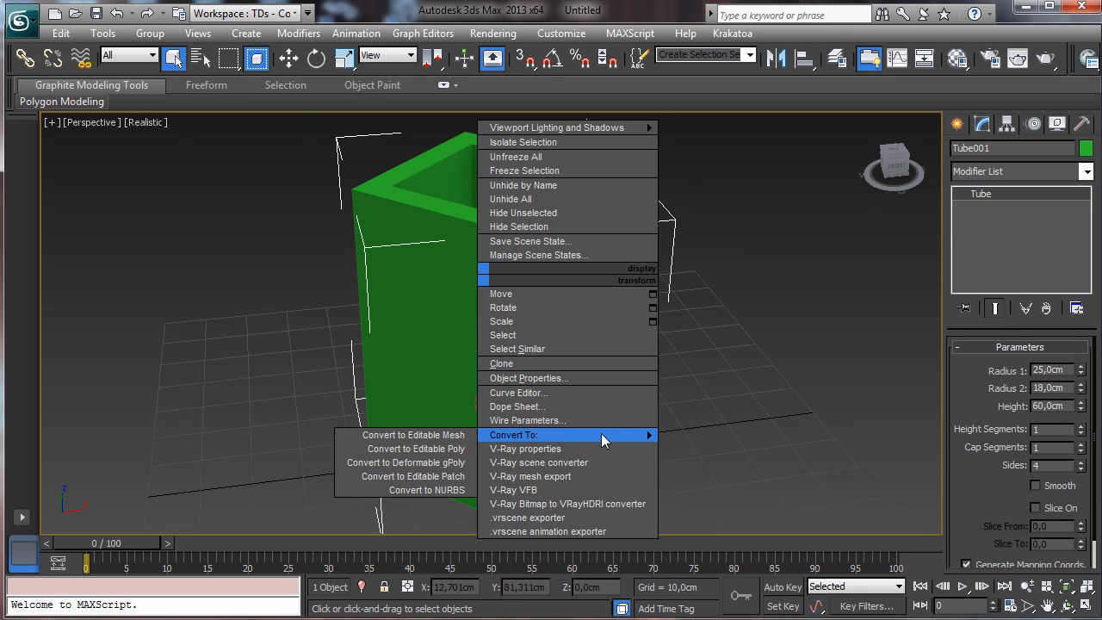
left_click(444, 448)
Step: Select the four outer vertical edges and the four outer top edges of the chimney
left_click(997, 366)
left_click(521, 278)
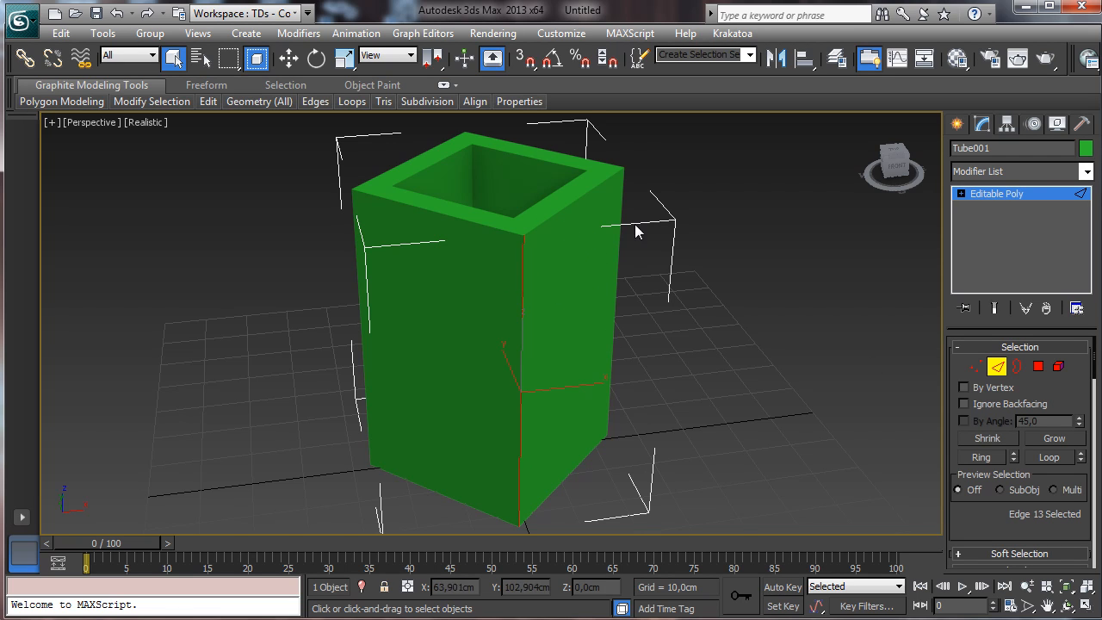
left_click(620, 221, "ctrl")
left_click(358, 293, "ctrl")
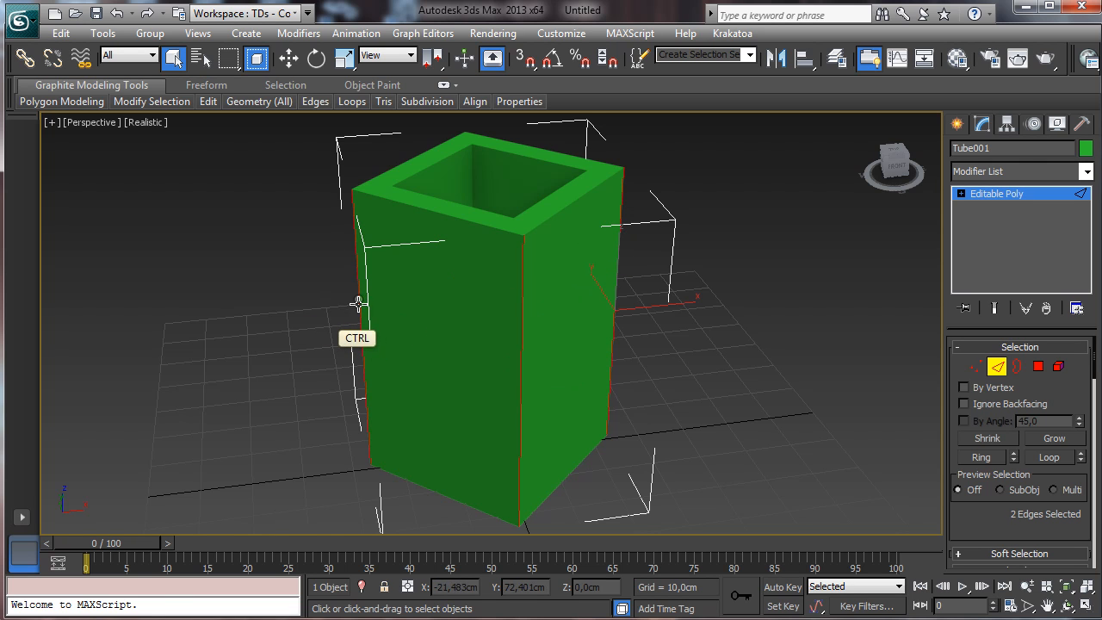
left_click(1066, 605)
left_click_drag(461, 333, 620, 325)
left_click(173, 58)
left_click(316, 300, "ctrl")
left_click(549, 215, "ctrl")
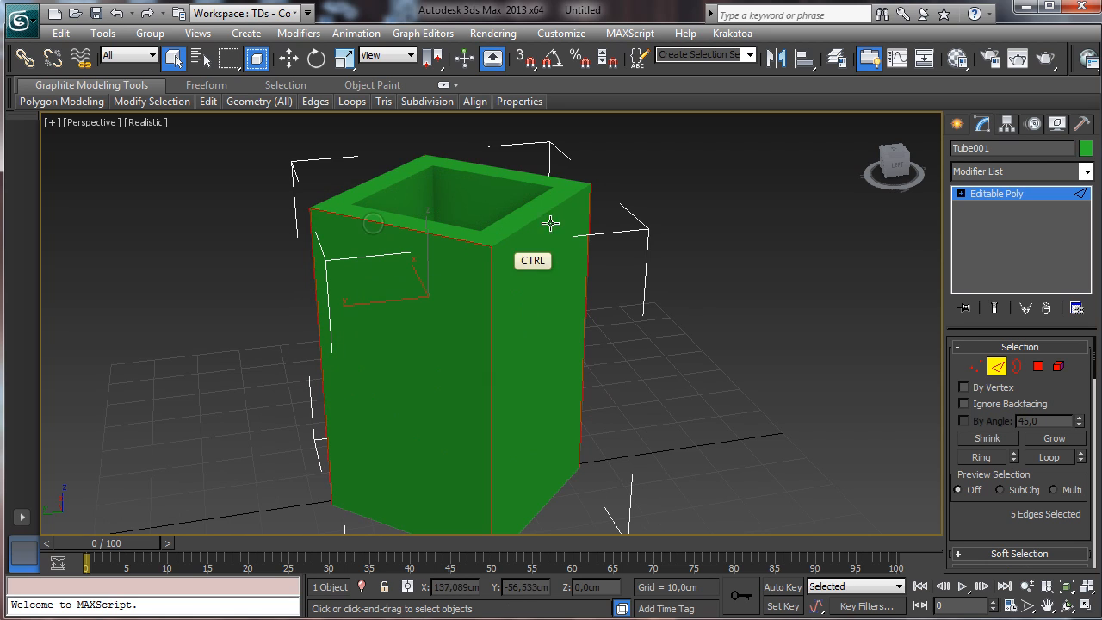
left_click(495, 165, "ctrl")
left_click(494, 166, "ctrl")
left_click(372, 179, "ctrl")
Step: Chamfer the selected outer edges by 0.24 cm with 2 segments and leave edge editing
left_click_drag(984, 519, 871, 353)
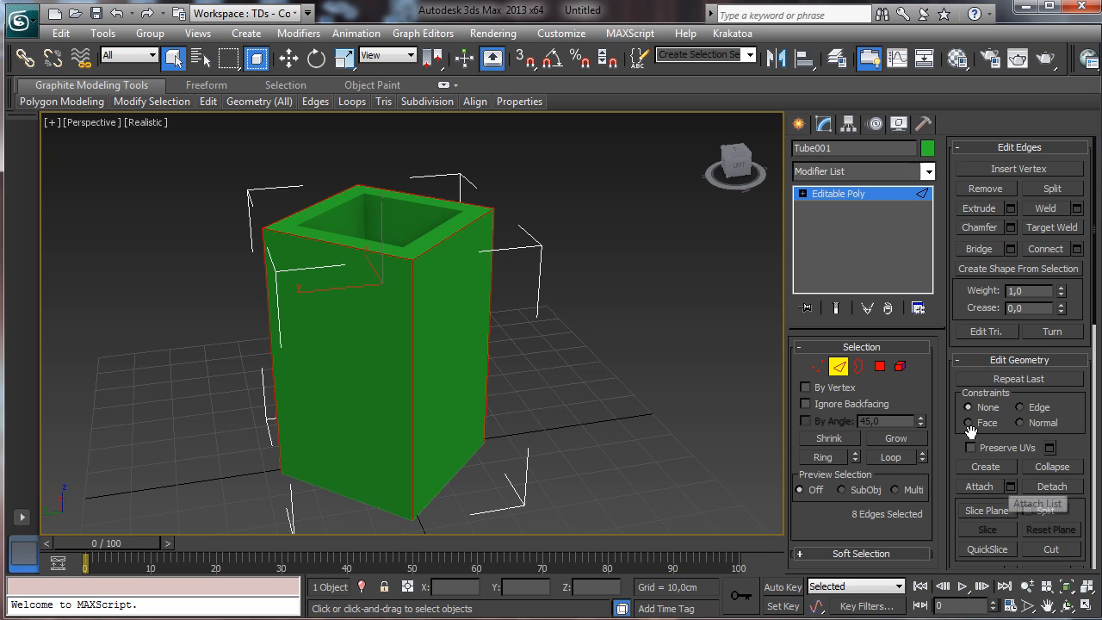
left_click(1010, 227)
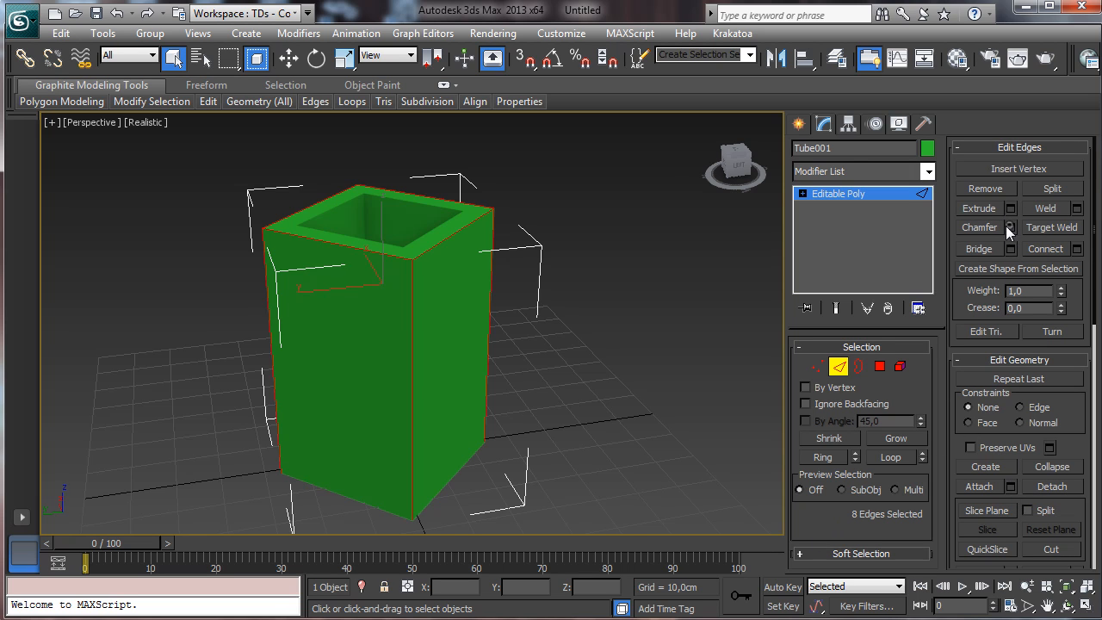
left_click_drag(418, 332, 422, 355)
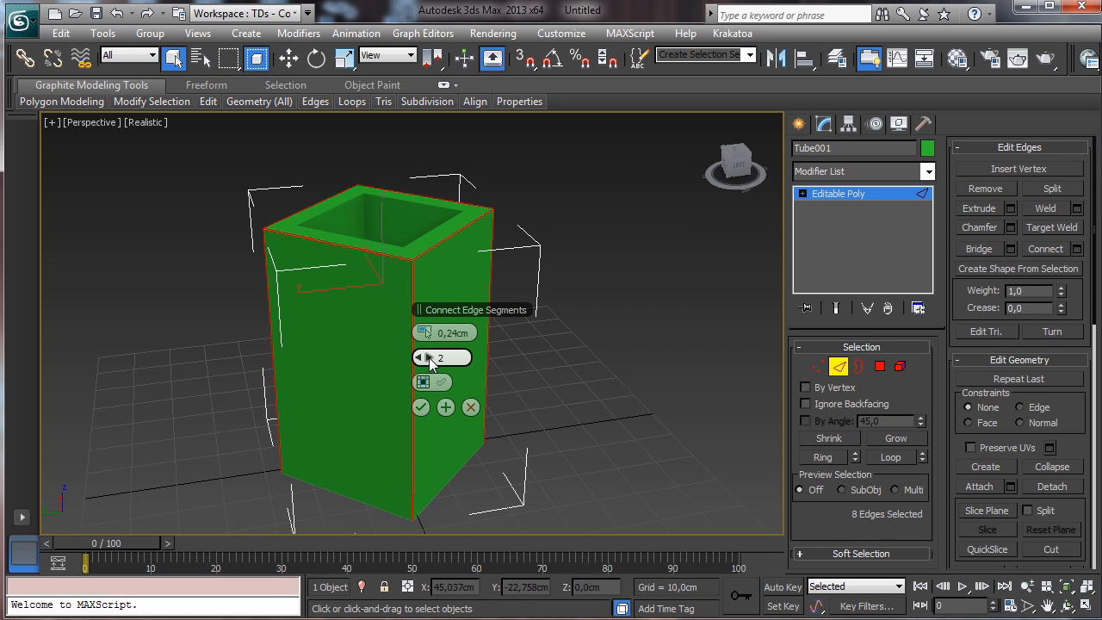
left_click(421, 408)
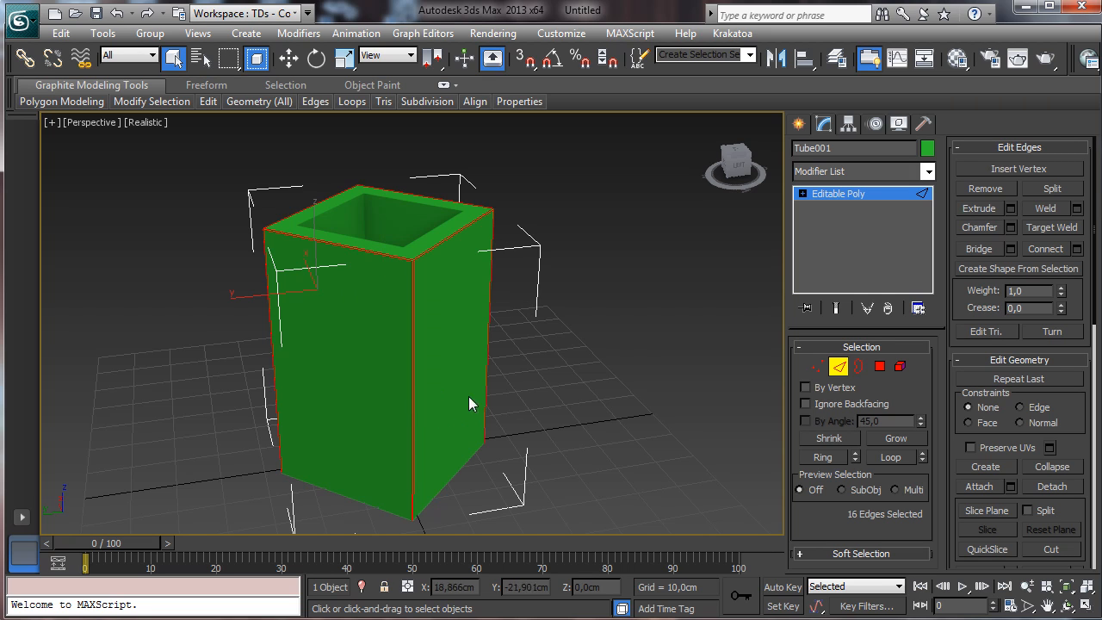
left_click(835, 370)
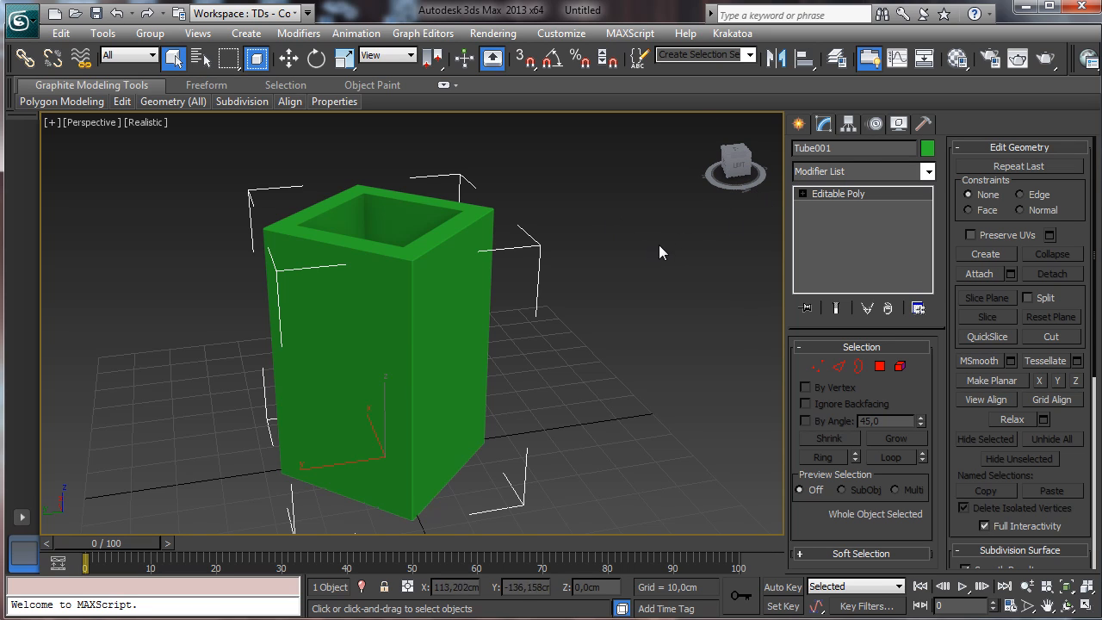
Step: Rotate the chimney 45 degrees about its vertical axis in the Top view with angle snap enabled
left_click(1083, 607)
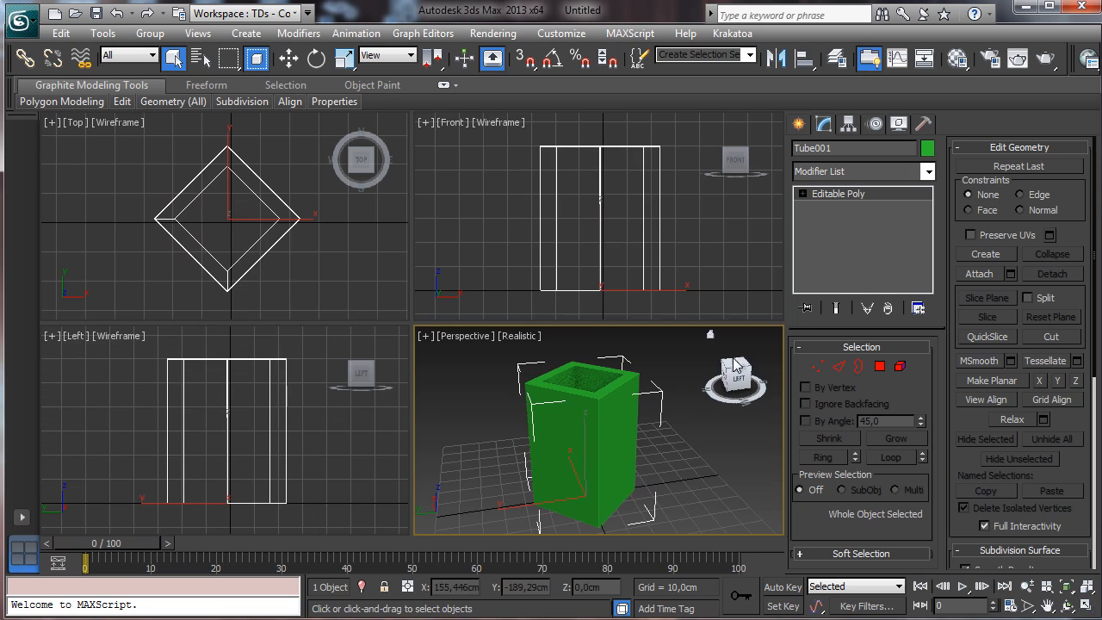
left_click(290, 60)
right_click(248, 236)
left_click(317, 58)
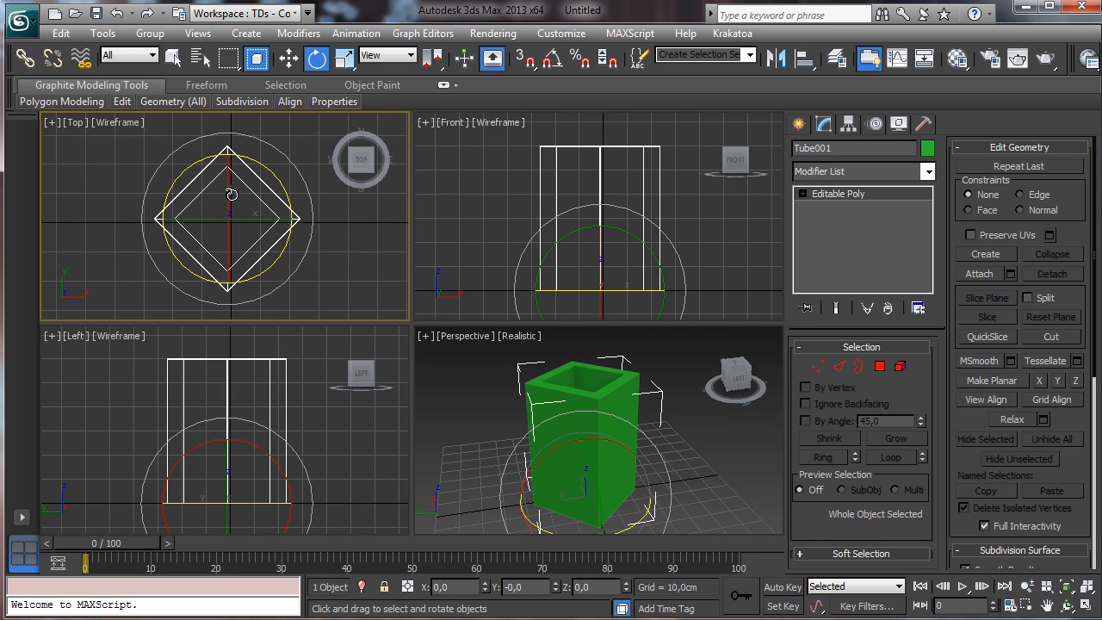
left_click(552, 58)
left_click_drag(259, 163, 235, 150)
left_click(173, 58)
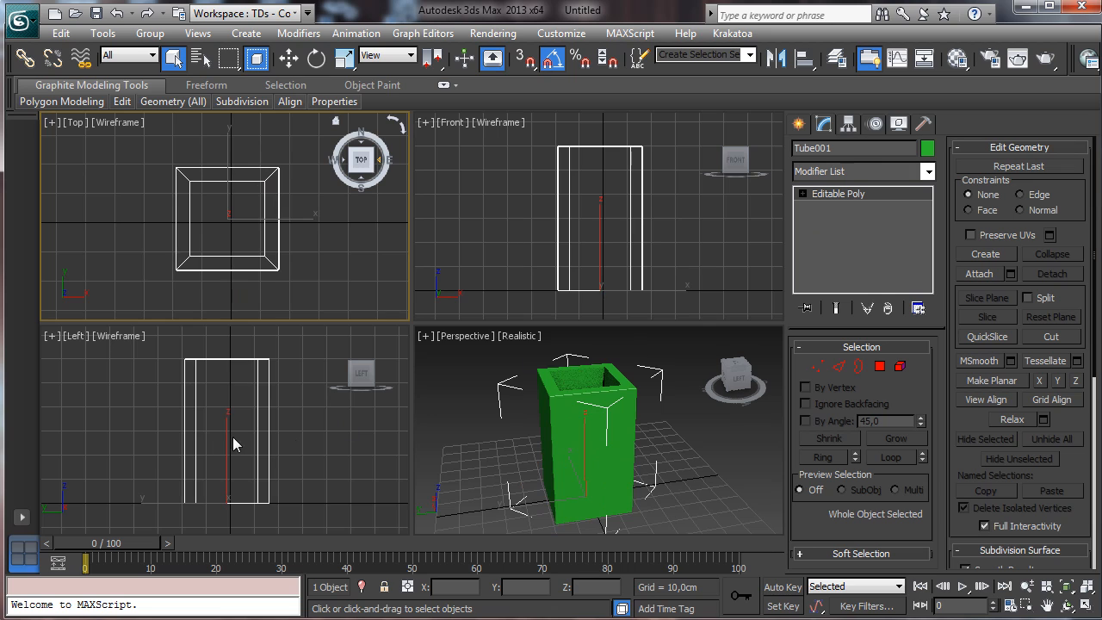
Step: Create a ChamferBox in the Left view across the chimney's top band, about 7.432 by 35.262 cm, with height 0.95 cm and fillet 0.224 cm
right_click(233, 436)
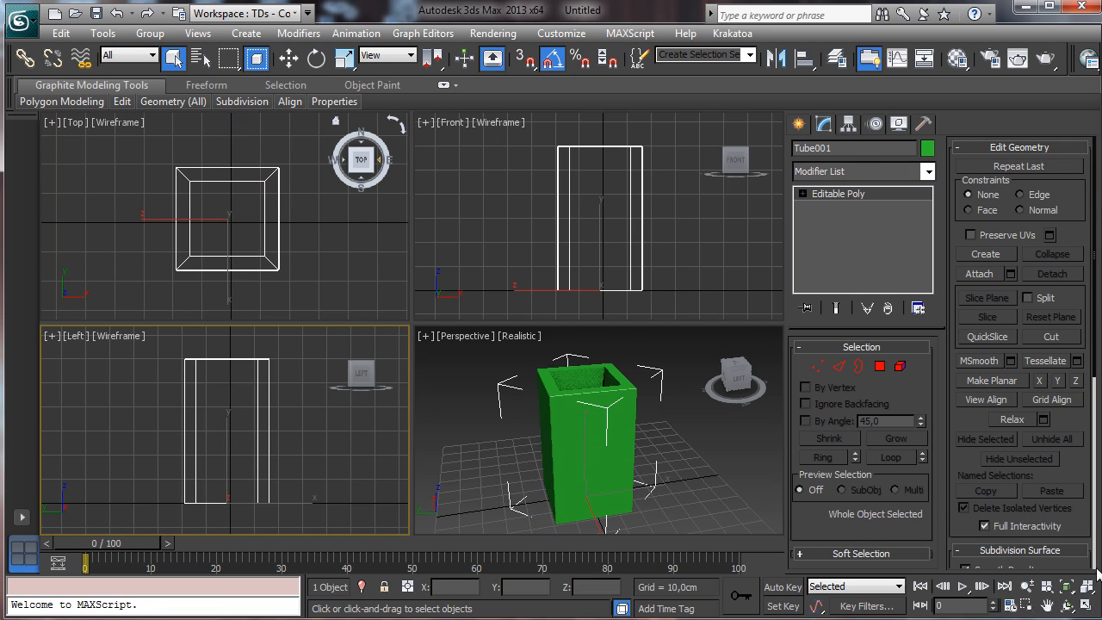
left_click(1085, 606)
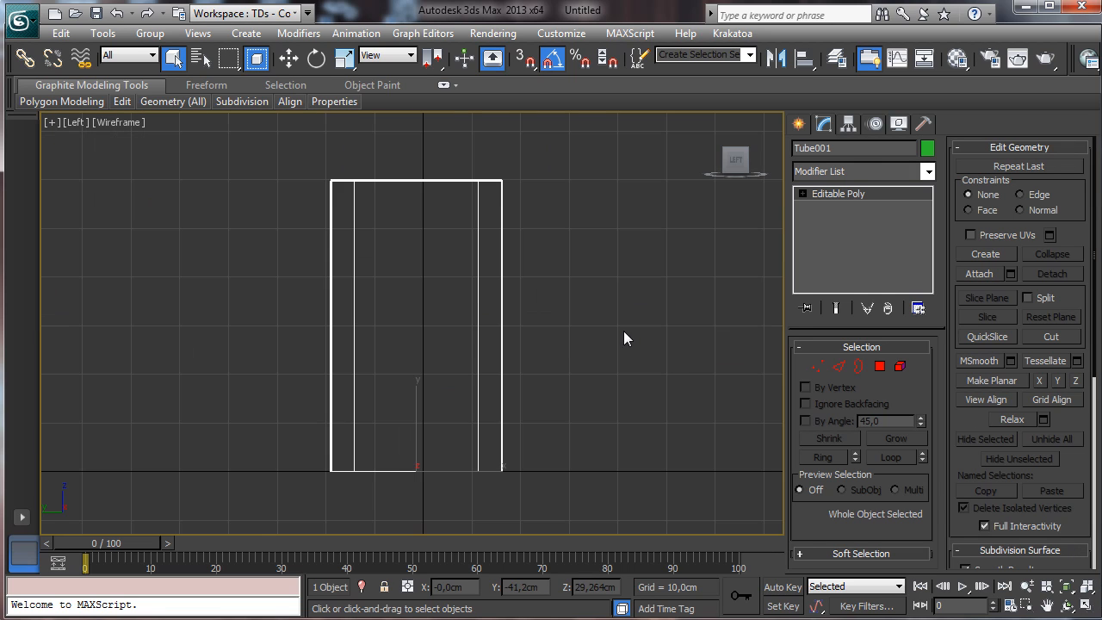
right_click(624, 331)
left_click(798, 123)
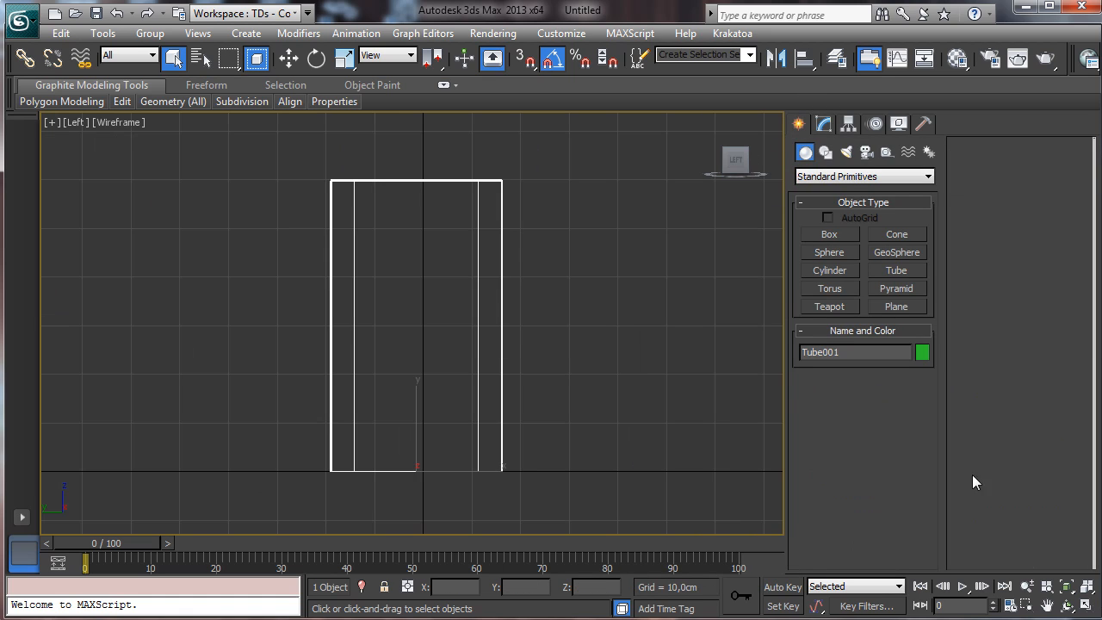
left_click(1013, 606)
left_click_drag(303, 153, 546, 262)
key("q")
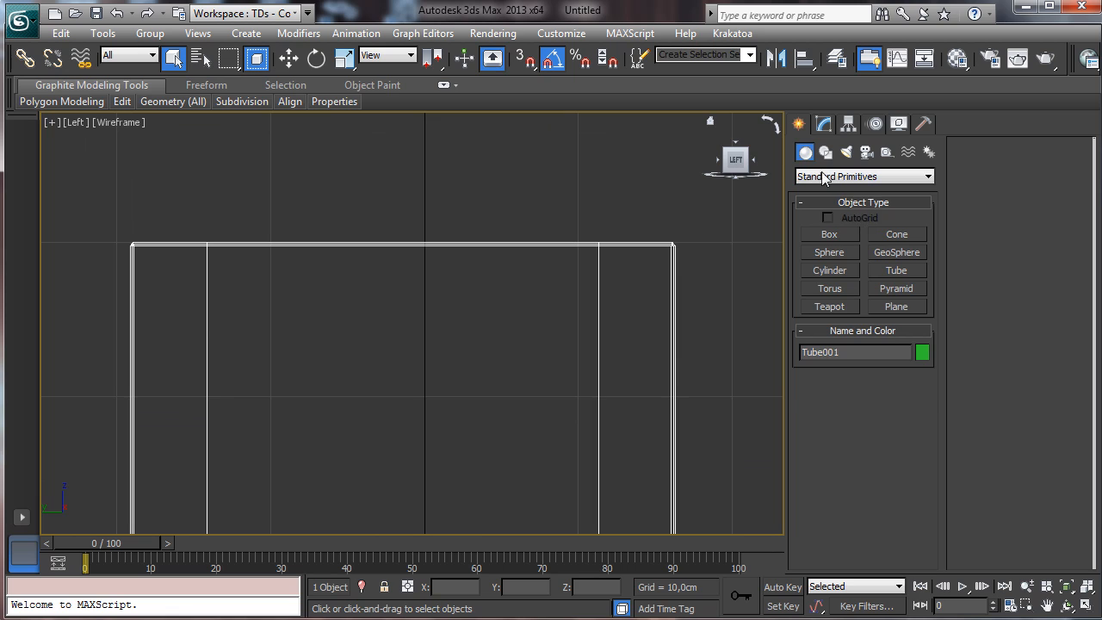
left_click(824, 178)
left_click(838, 204)
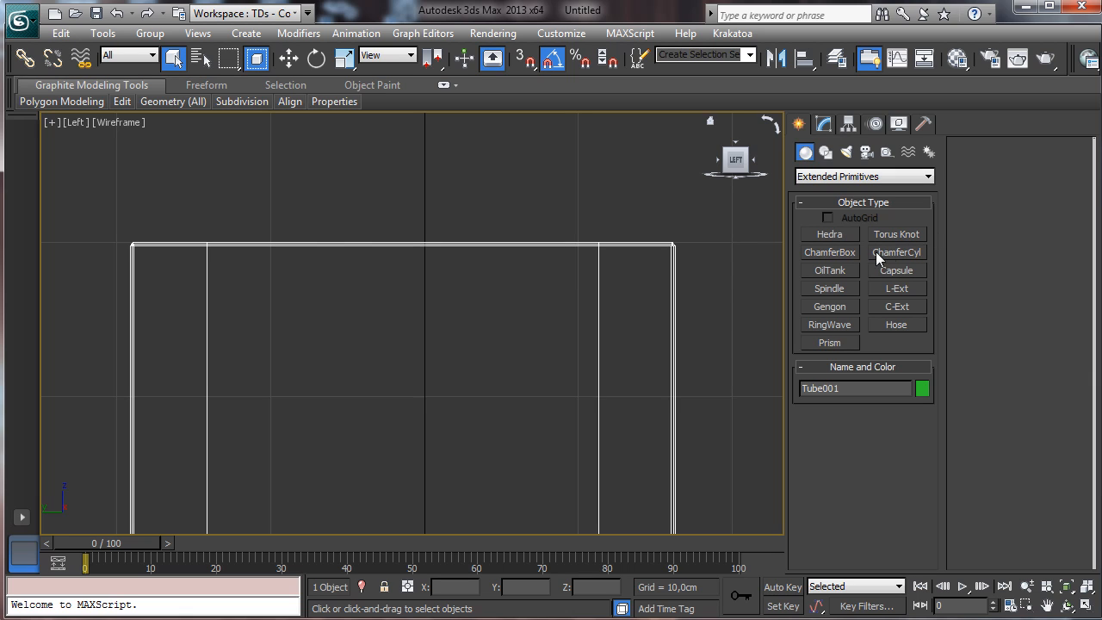
left_click(848, 252)
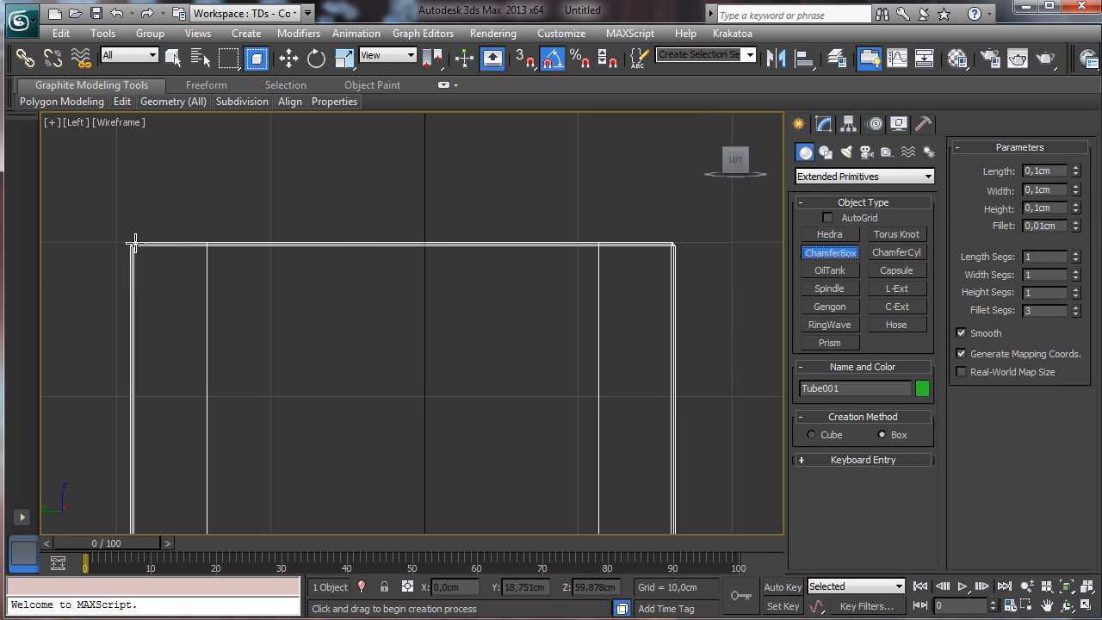
left_click_drag(131, 241, 674, 352)
left_click(657, 342)
left_click(657, 337)
key("ctrl+r")
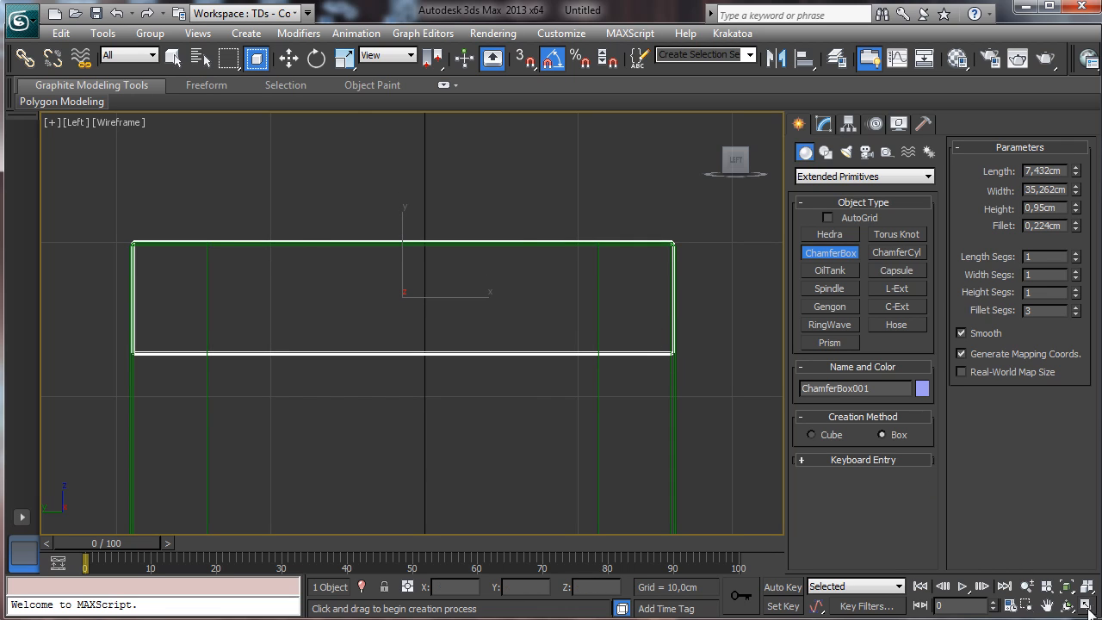
Step: Move the chamfer box along X in the Perspective view to the chimney's outer side face, at about X -18.124 cm
left_click(1087, 606)
right_click(714, 457)
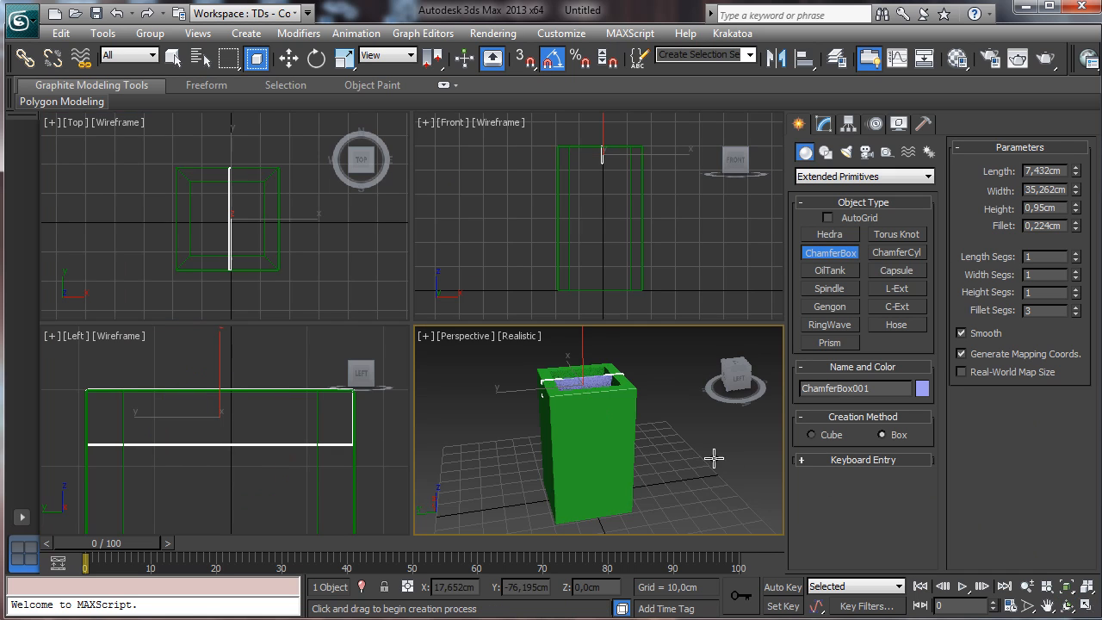
left_click(1087, 606)
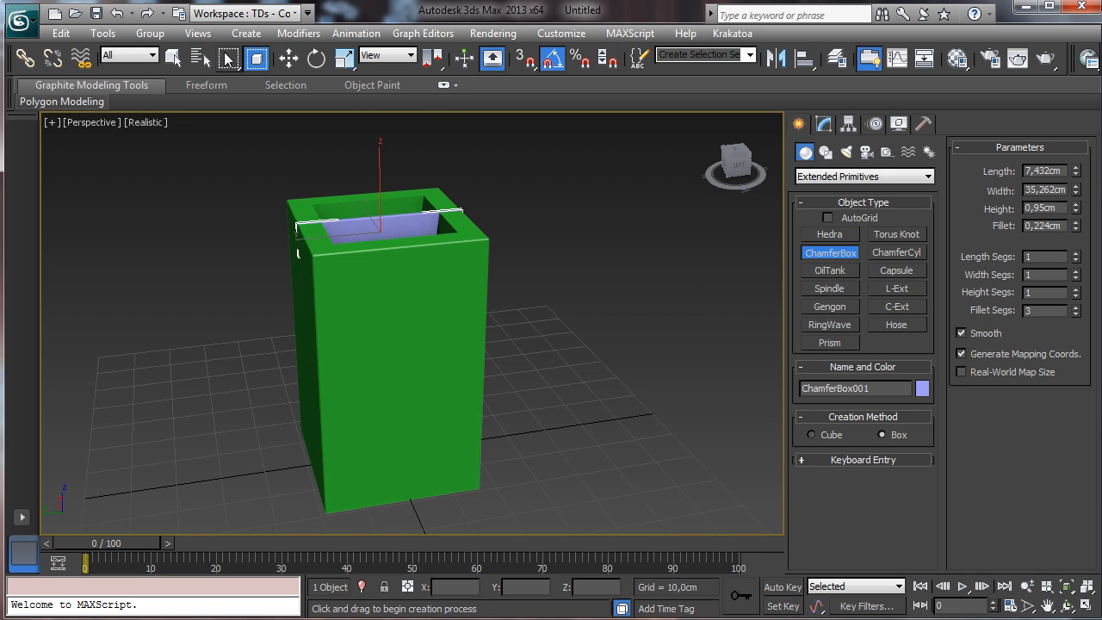
left_click(288, 57)
left_click_drag(349, 203, 387, 242)
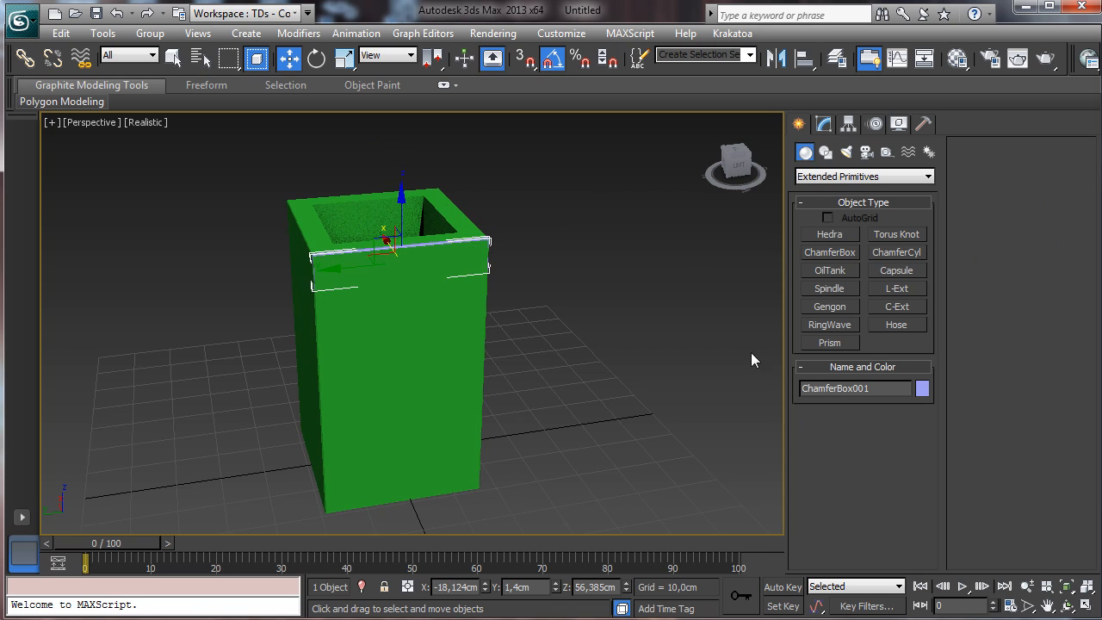
Step: Reduce the chamfer box's height to 0.58 cm and shift it along X to about -18.802 cm, against the chimney wall
left_click(1067, 606)
left_click_drag(369, 325, 474, 128)
left_click(286, 60)
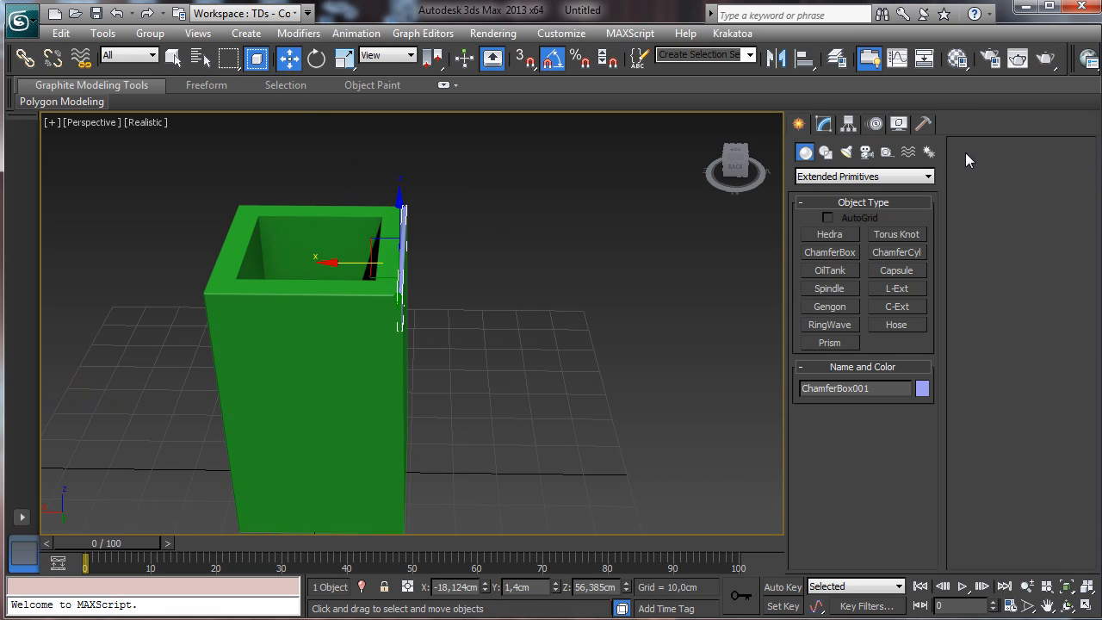
left_click(824, 123)
left_click_drag(922, 408, 918, 441)
left_click_drag(339, 263, 341, 263)
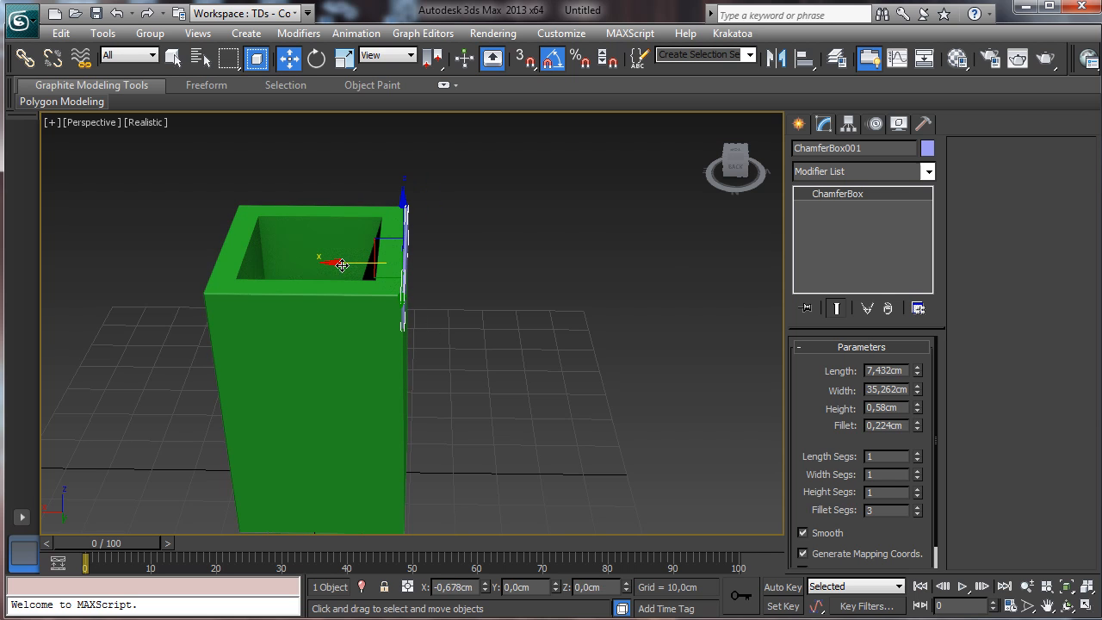
Step: Set the chamfer box's length to 10.554 cm and lower it to about Z 55.01 cm, near the chimney's top edge
left_click(1067, 606)
left_click_drag(397, 365, 467, 295)
left_click_drag(918, 372, 918, 336)
left_click(289, 57)
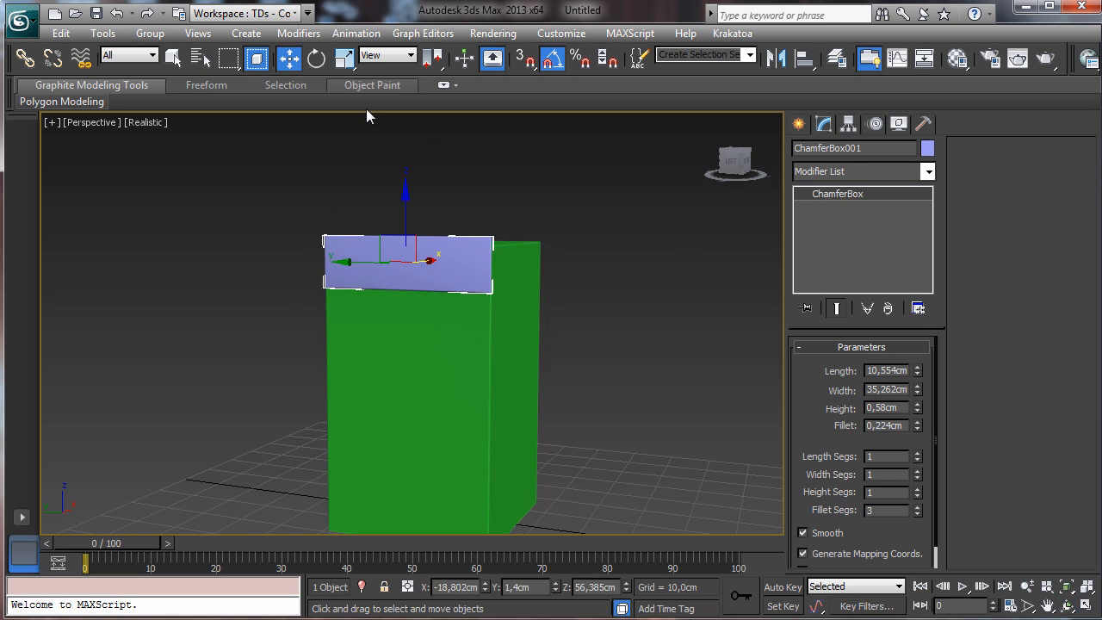
left_click_drag(402, 207, 405, 214)
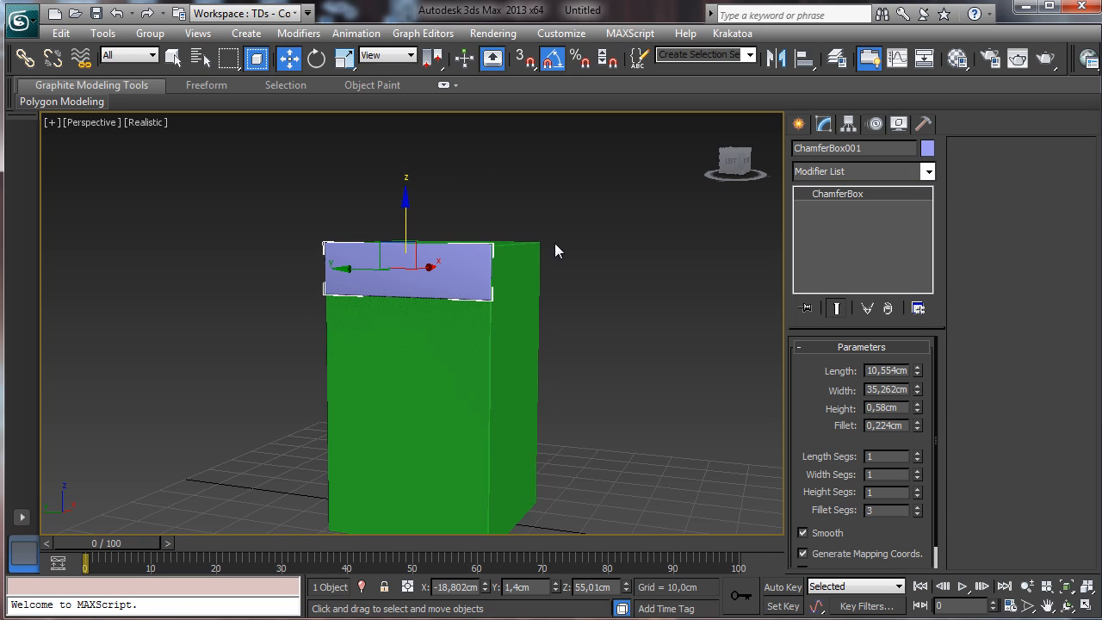
Step: Align the chamfer box to the chimney tube in Y Position only, pivot point to pivot point
left_click(803, 58)
left_click(444, 362)
left_click_drag(580, 129, 726, 127)
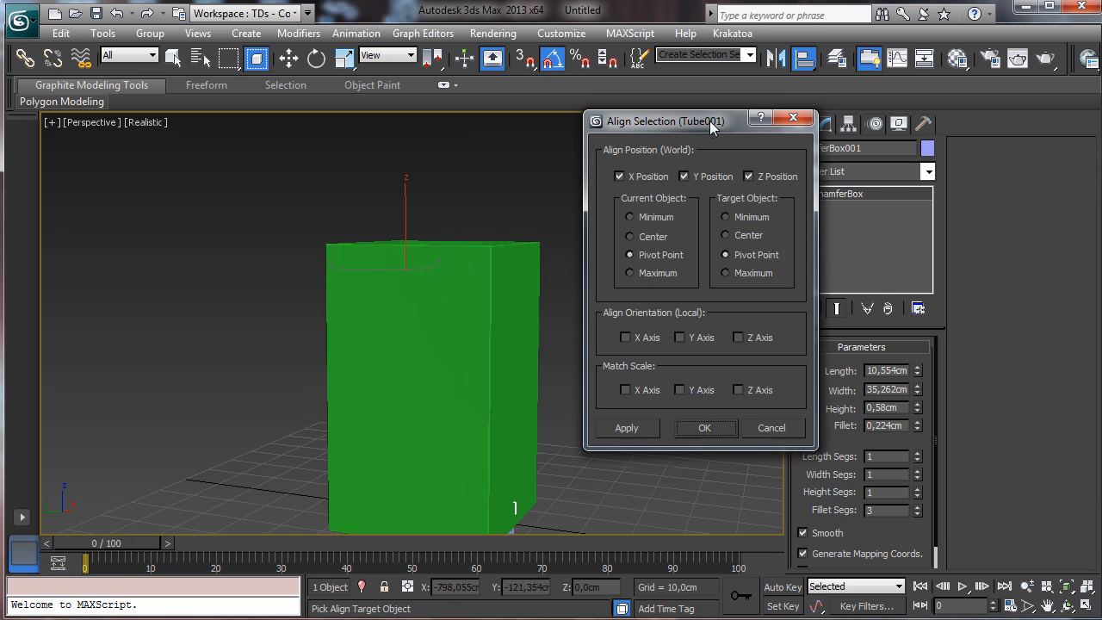
left_click(620, 176)
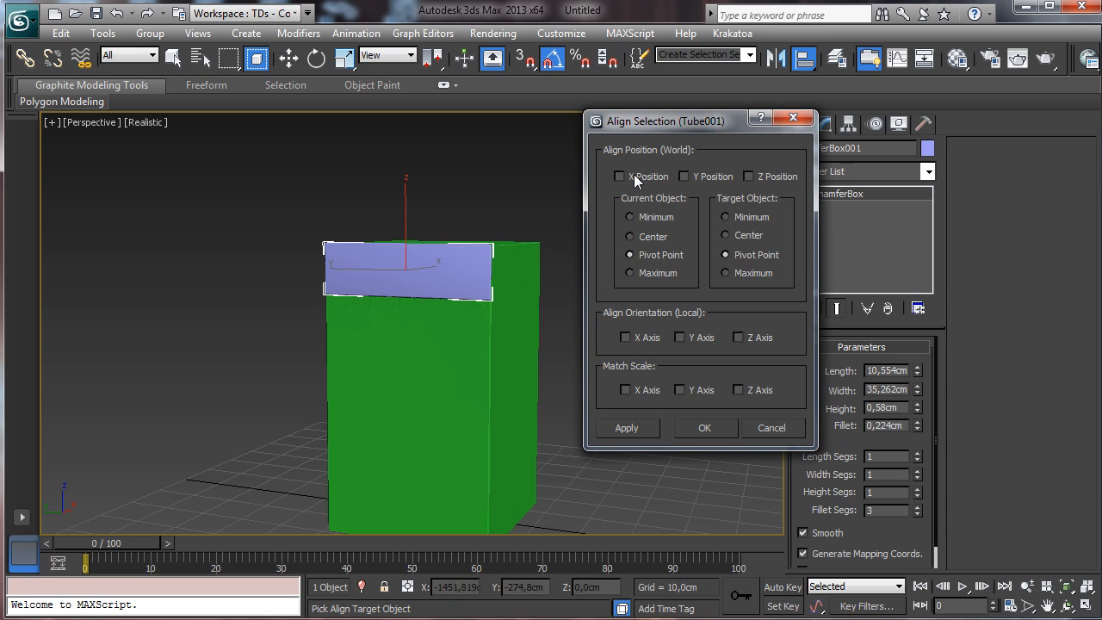
left_click(637, 178)
left_click(664, 177)
left_click(775, 176)
left_click(779, 177)
left_click(713, 422)
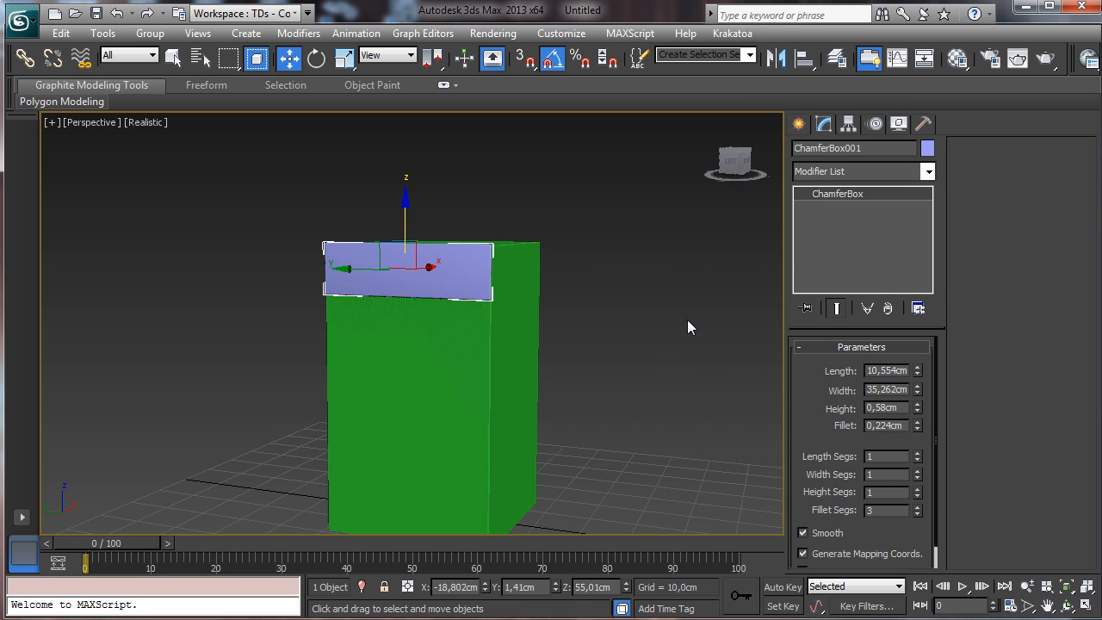
Step: Clone the chamfer box as an instance onto the chimney's opposite side in the Front view, and nudge the original slightly outward along X
left_click(1066, 607)
left_click_drag(418, 327, 442, 339)
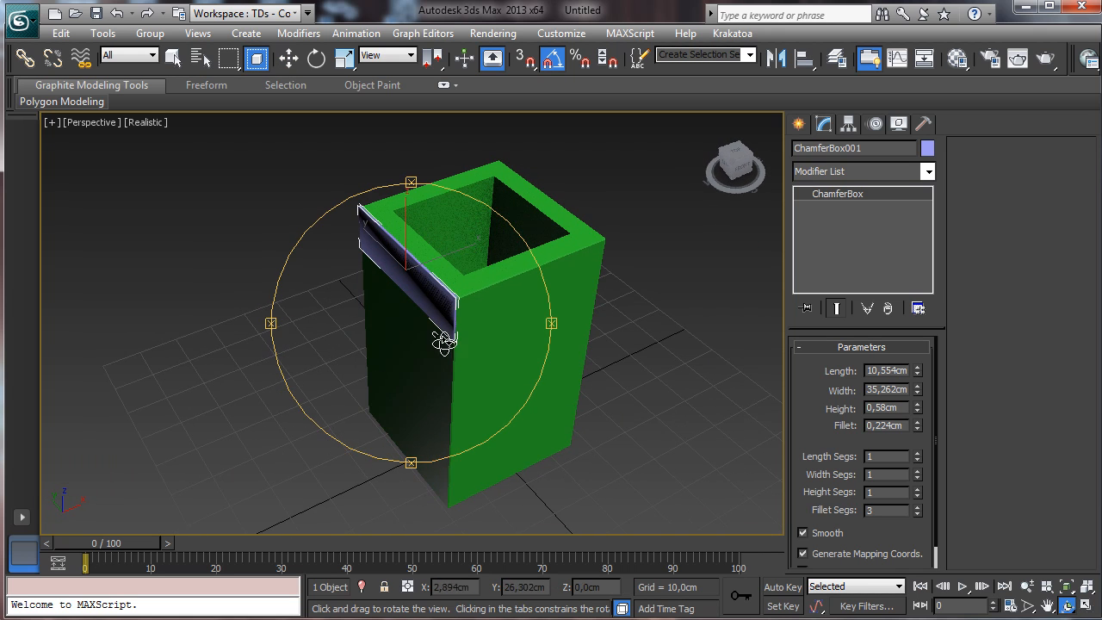
key("e")
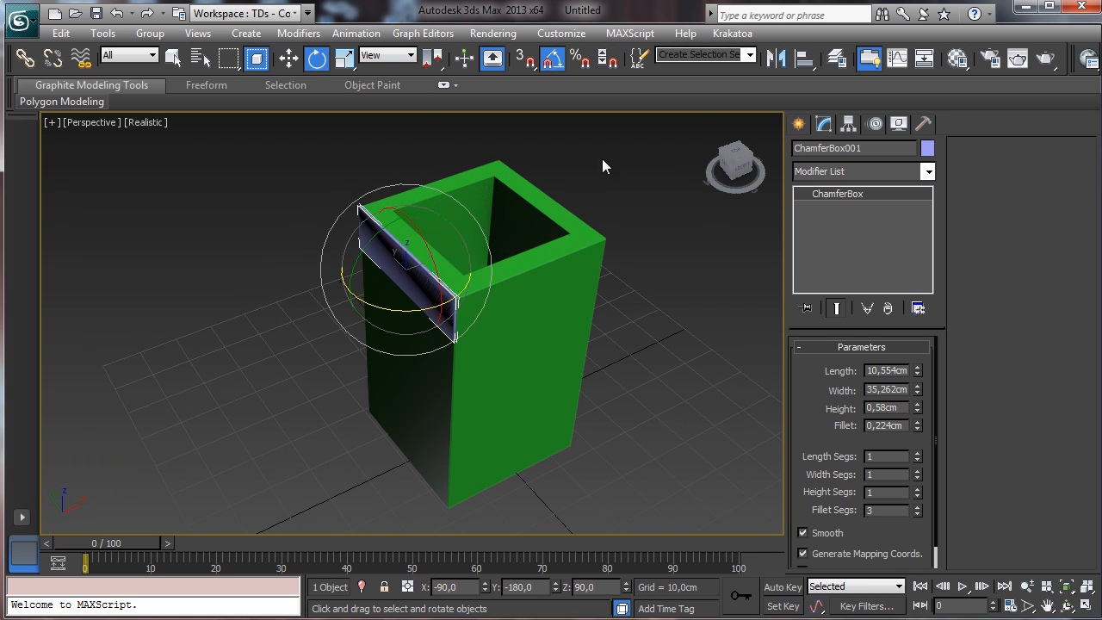
left_click(289, 58)
left_click(1085, 606)
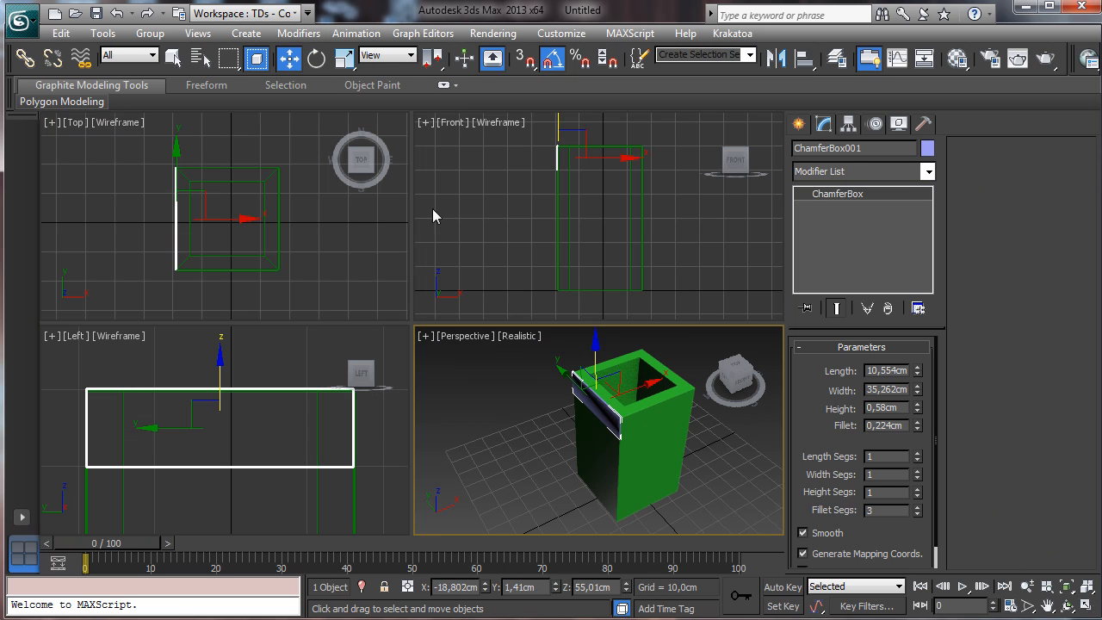
right_click(363, 225)
right_click(600, 211)
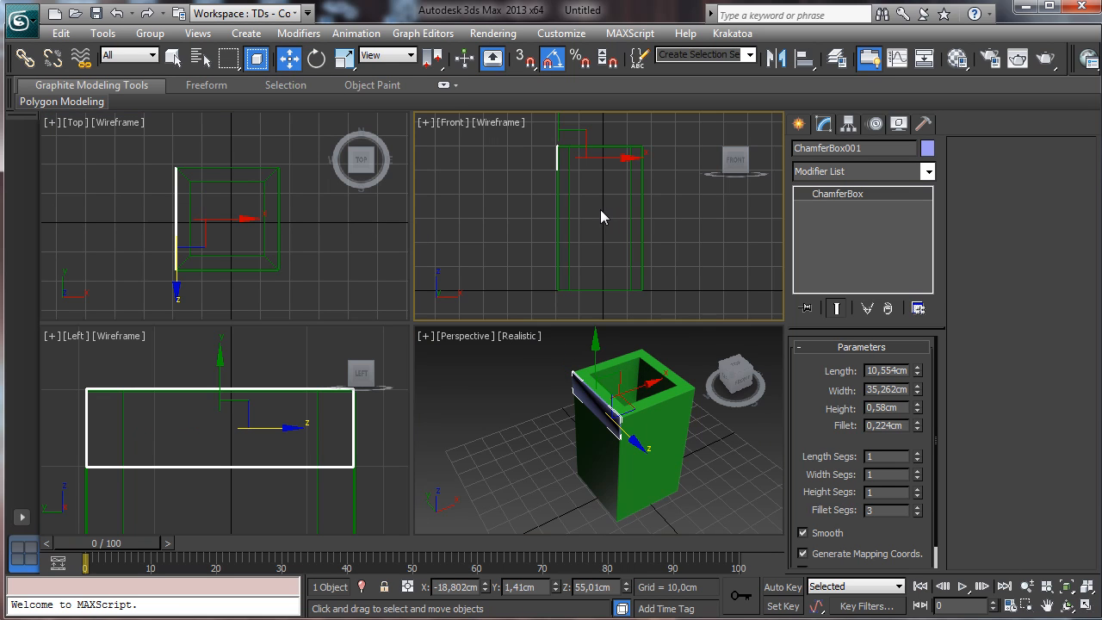
left_click(1086, 606)
left_click(1027, 607)
left_click_drag(297, 158, 546, 263)
key("w")
left_click_drag(193, 306, 708, 309, "shift")
left_click(486, 282)
left_click(554, 390)
left_click(135, 235)
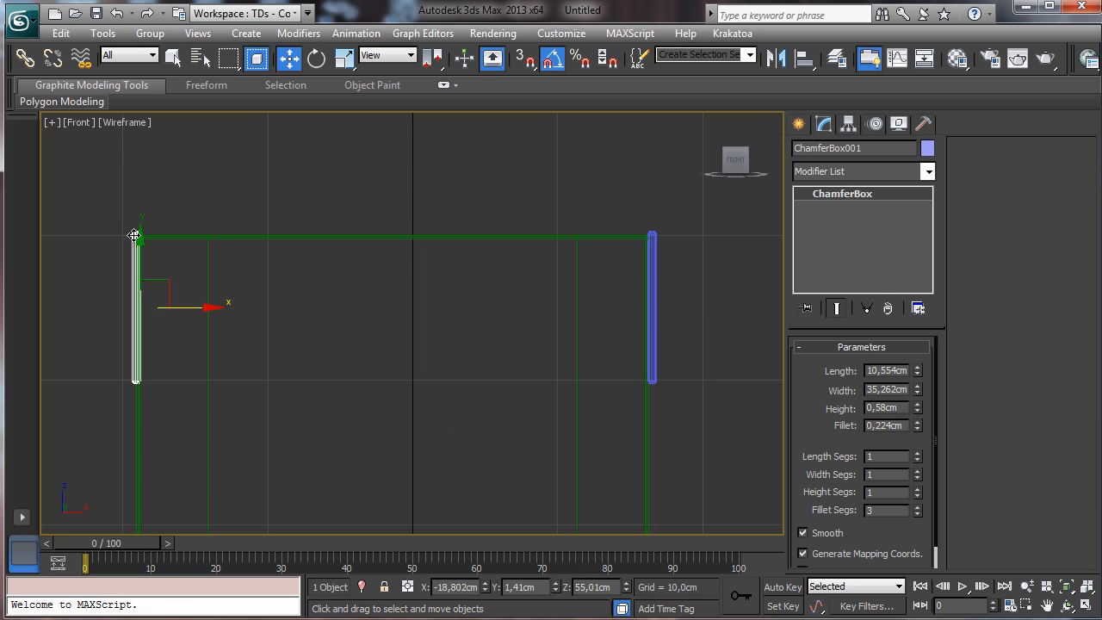
mouse_move(181, 307)
left_mouse_down()
mouse_move(161, 307)
mouse_move(183, 307)
left_mouse_up()
Step: Select both side boxes and clone them as instances rotated 90 degrees about the vertical axis to cover the remaining two sides
left_click(652, 241)
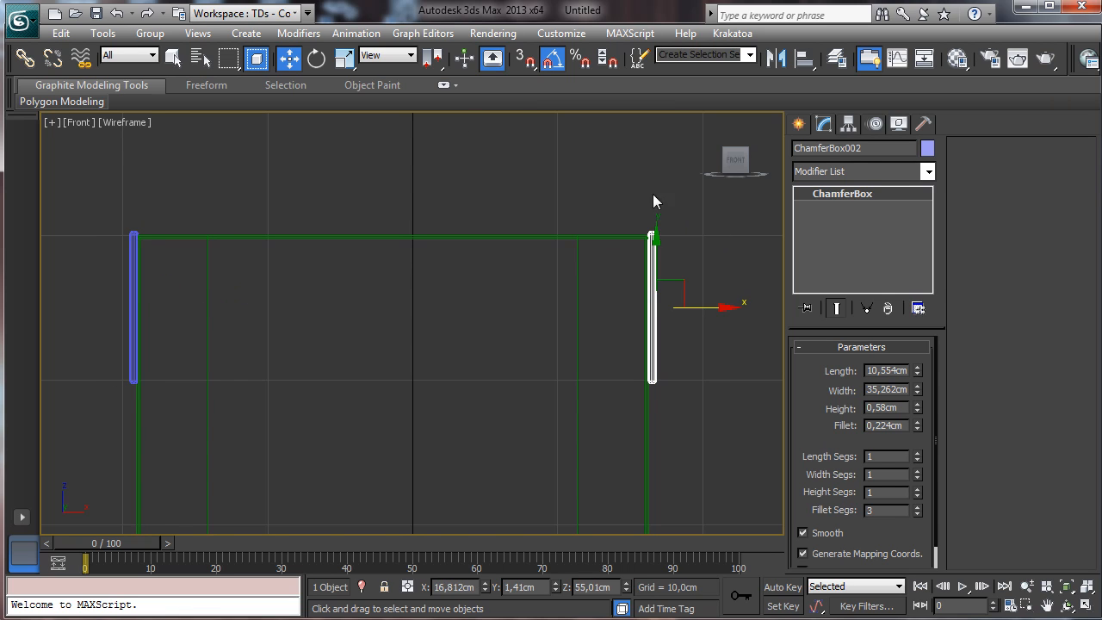
left_click(317, 58)
left_click(131, 249, "ctrl")
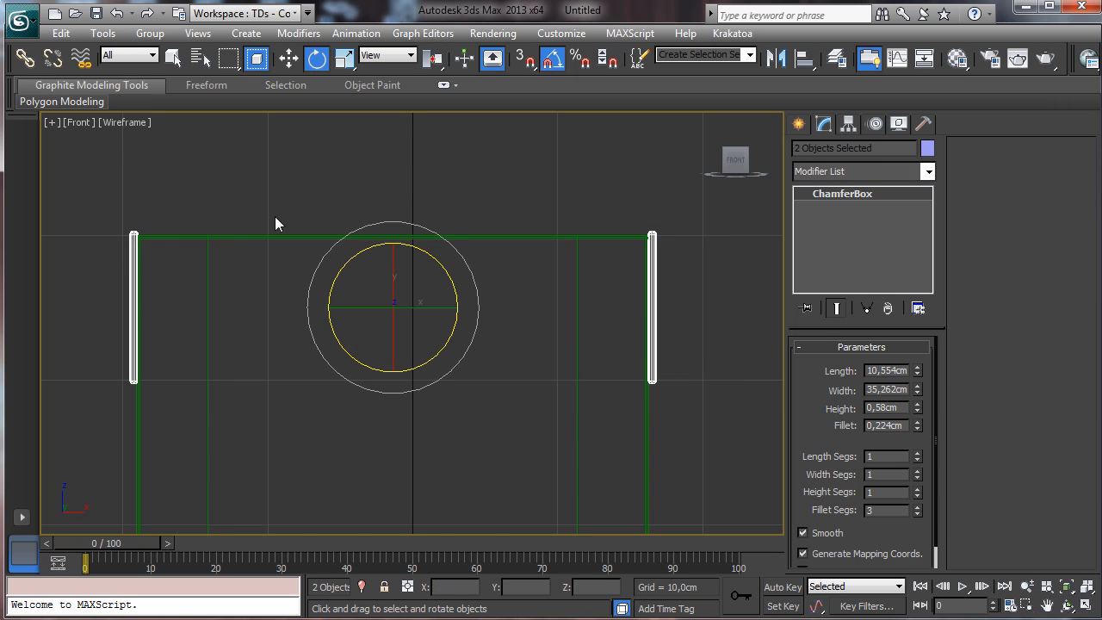
mouse_move(370, 307)
left_mouse_down()
mouse_move(452, 307)
mouse_move(434, 308)
left_mouse_up()
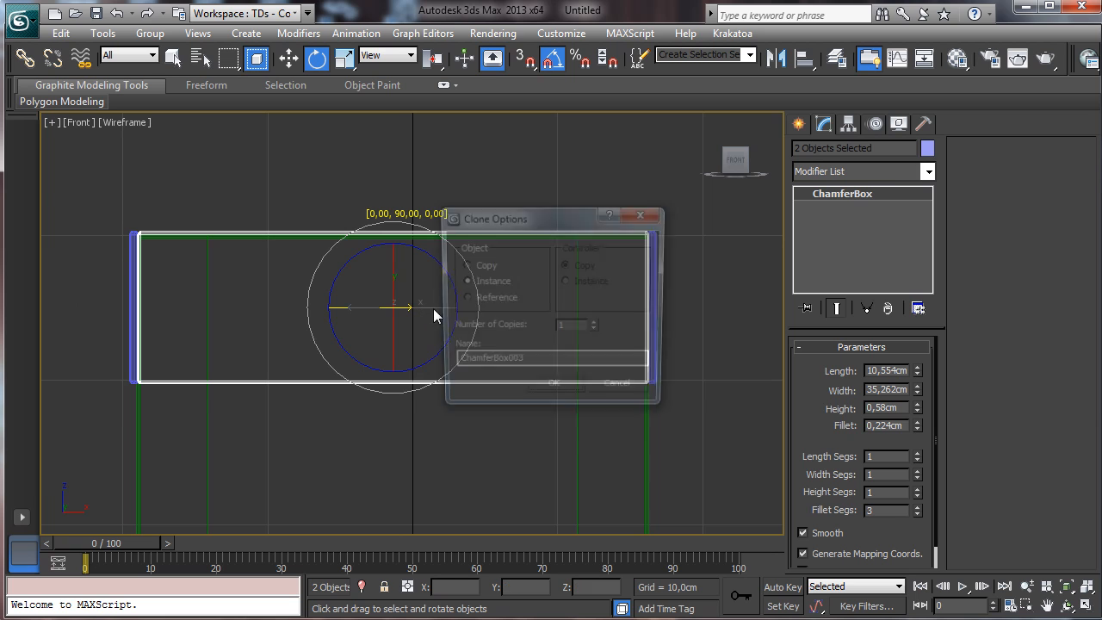
left_click(558, 391)
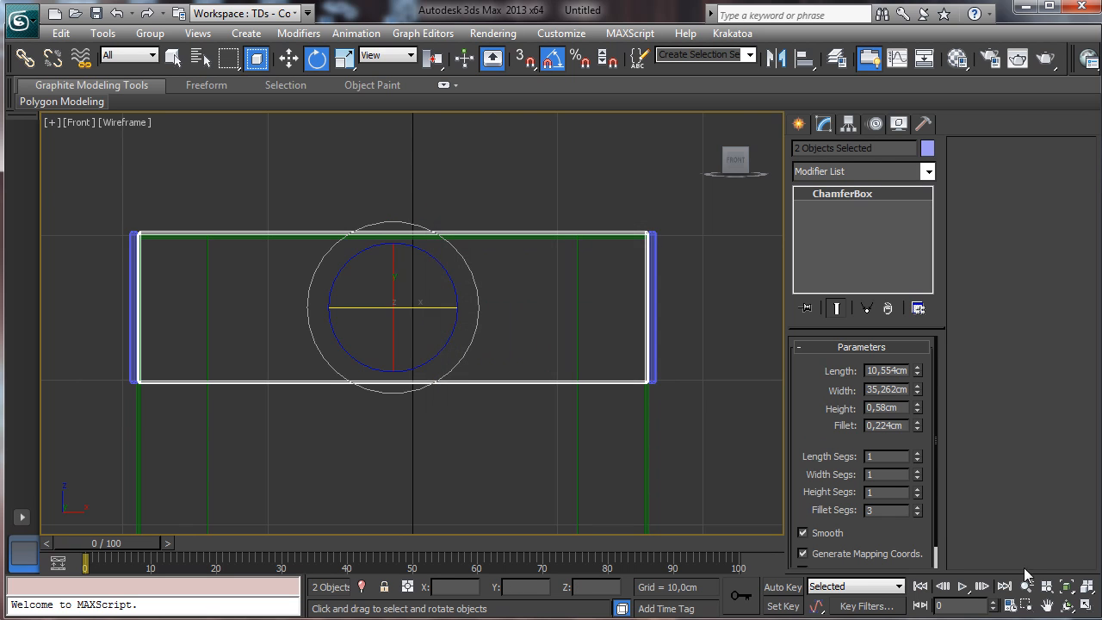
Step: Examine the four boxes around the chimney's top from another angle in the Perspective view
left_click(1087, 606)
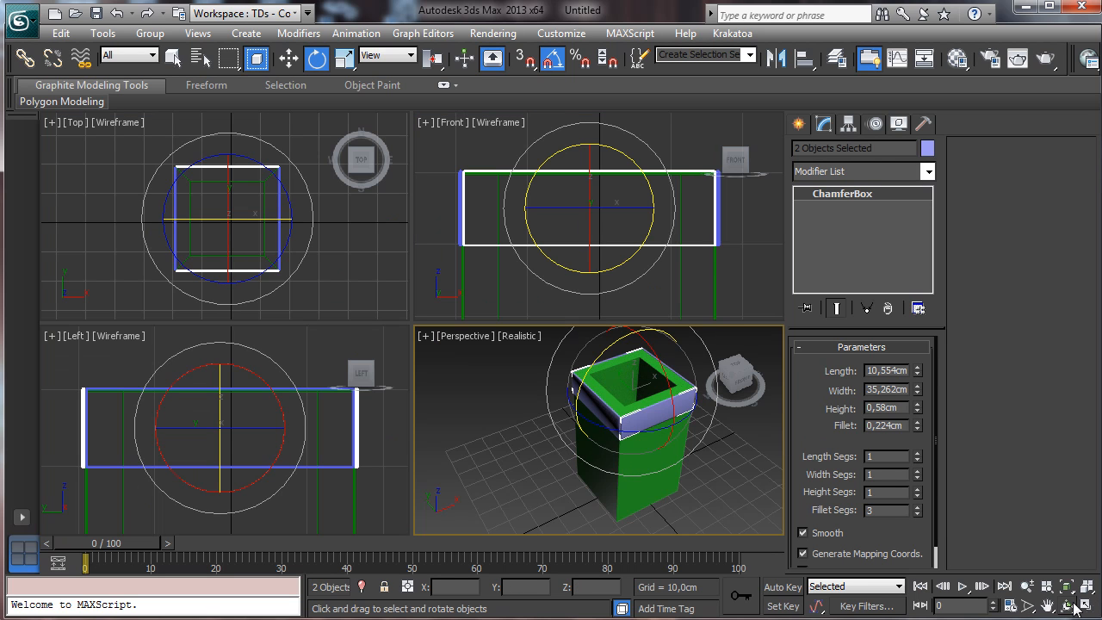
left_click(1083, 606)
left_click(1066, 606)
left_click_drag(491, 362, 357, 221)
left_click(173, 56)
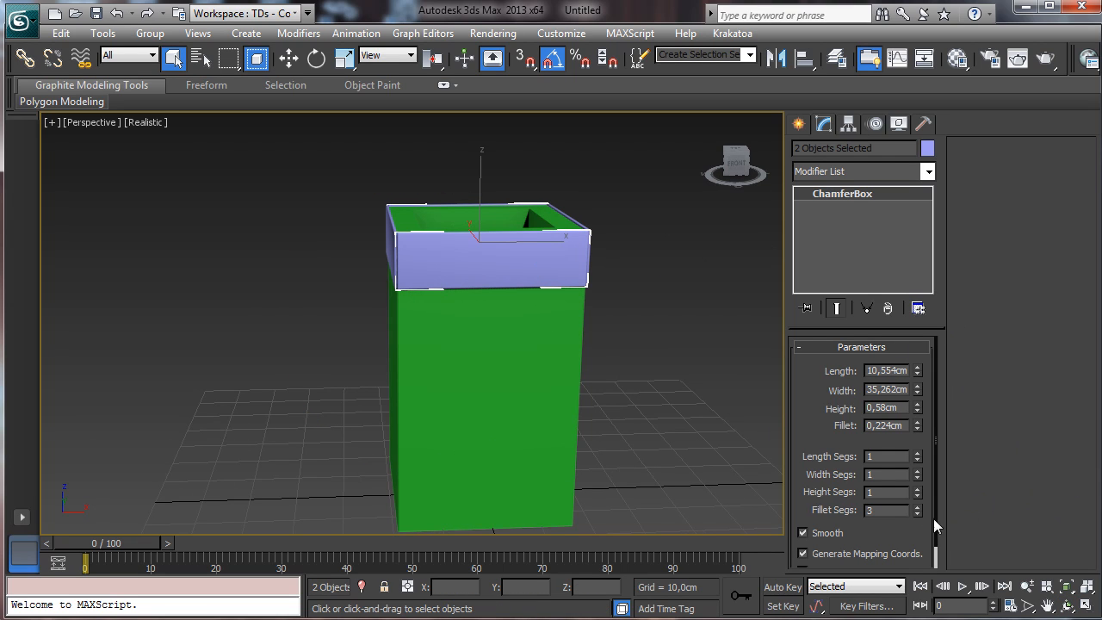
left_click(1086, 604)
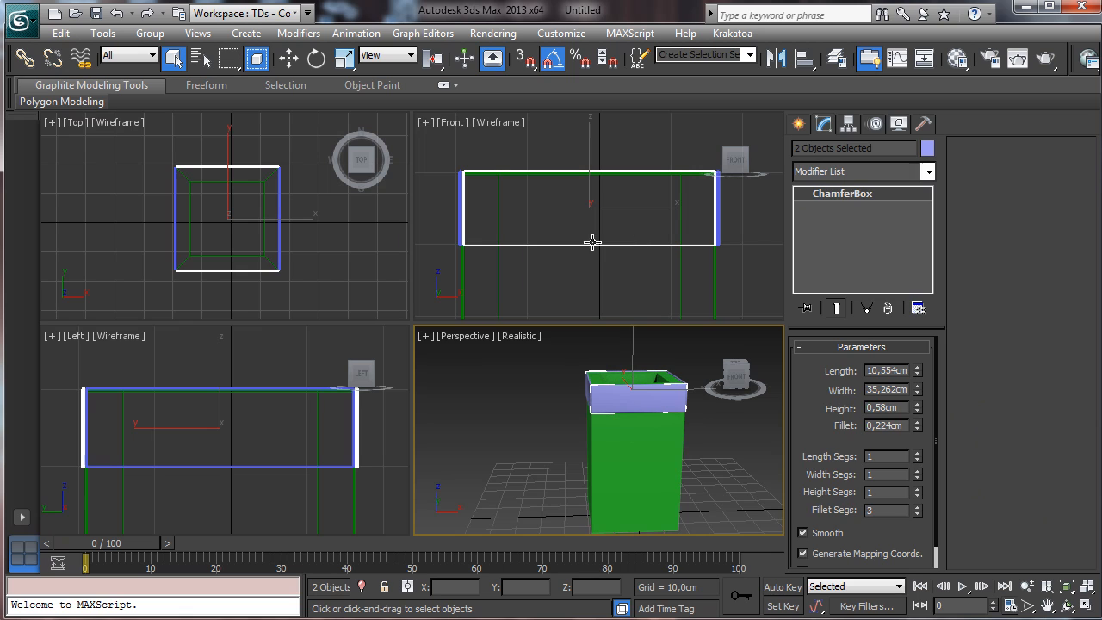
Step: Create a capsule on the front rim box in the Front view, with radius 0.754 cm and height 3.194 cm
left_click(800, 124)
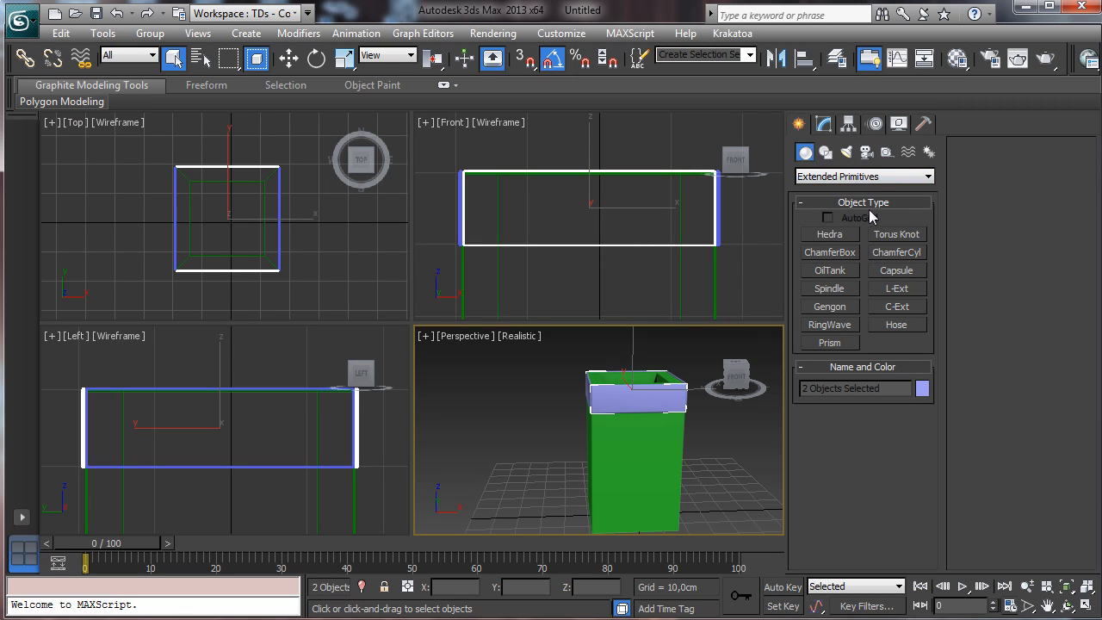
left_click(904, 273)
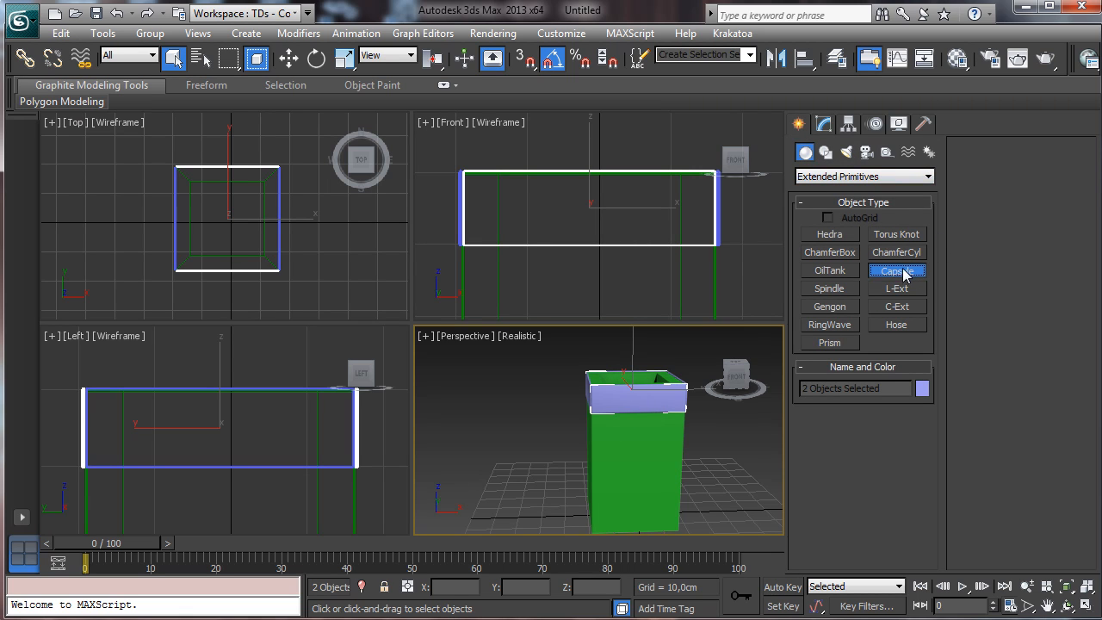
mouse_move(514, 207)
left_mouse_down()
mouse_move(538, 231)
mouse_move(520, 217)
left_mouse_up()
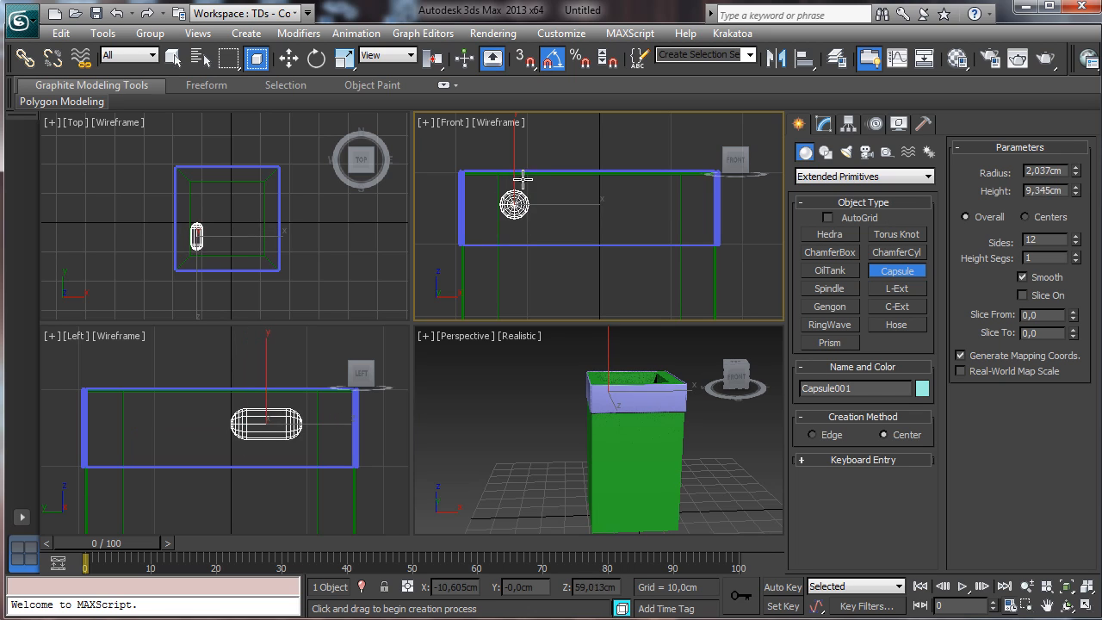
left_click(824, 124)
left_click_drag(919, 370, 913, 441)
Step: Align the capsule to the front rim box by Y position, pivot to pivot, and move it about 14.232 cm in the Left view through the box
key("w")
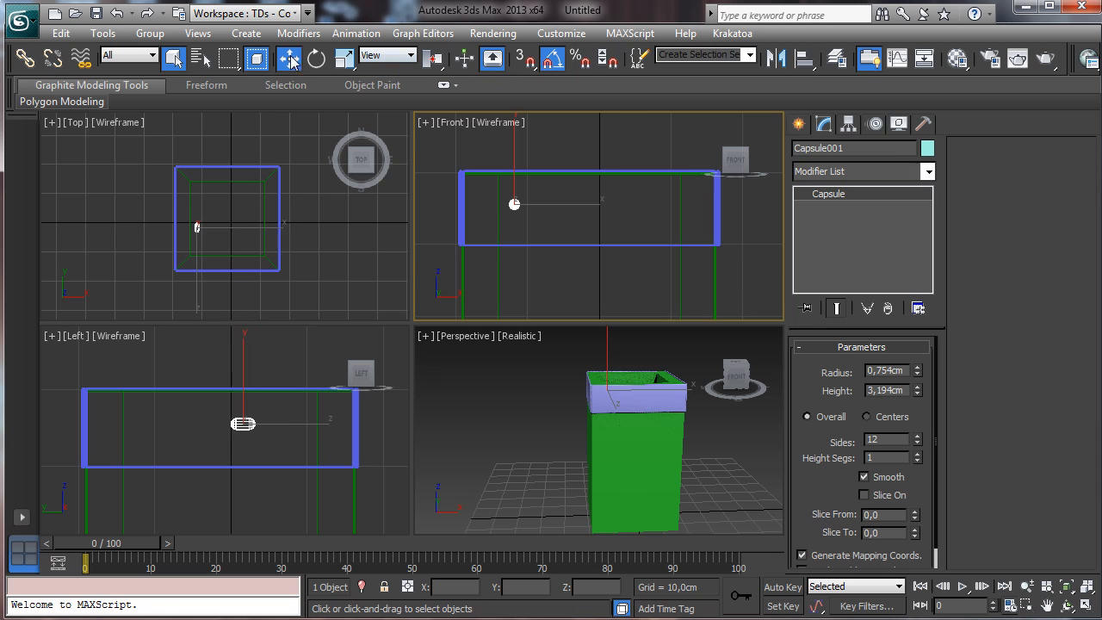
left_click(804, 58)
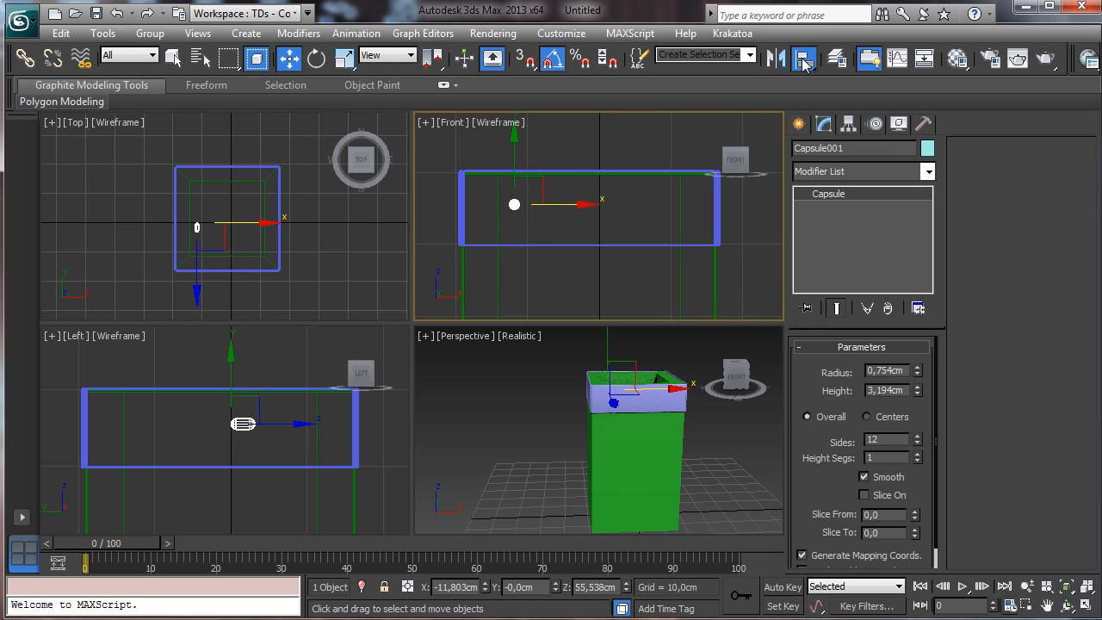
left_click(538, 252)
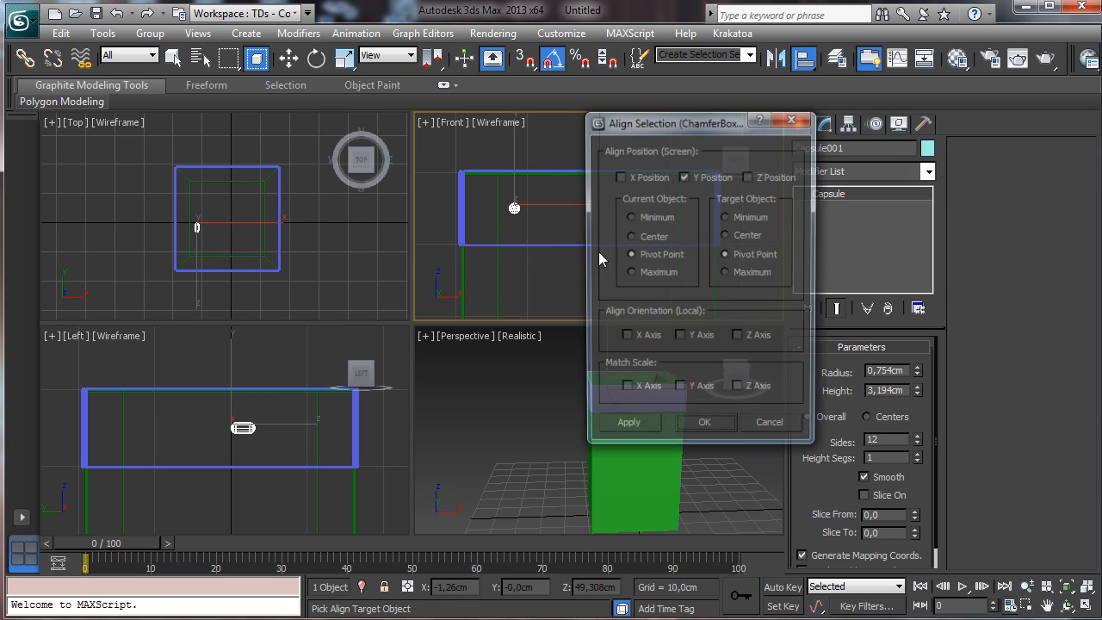
left_click(658, 176)
left_click(704, 428)
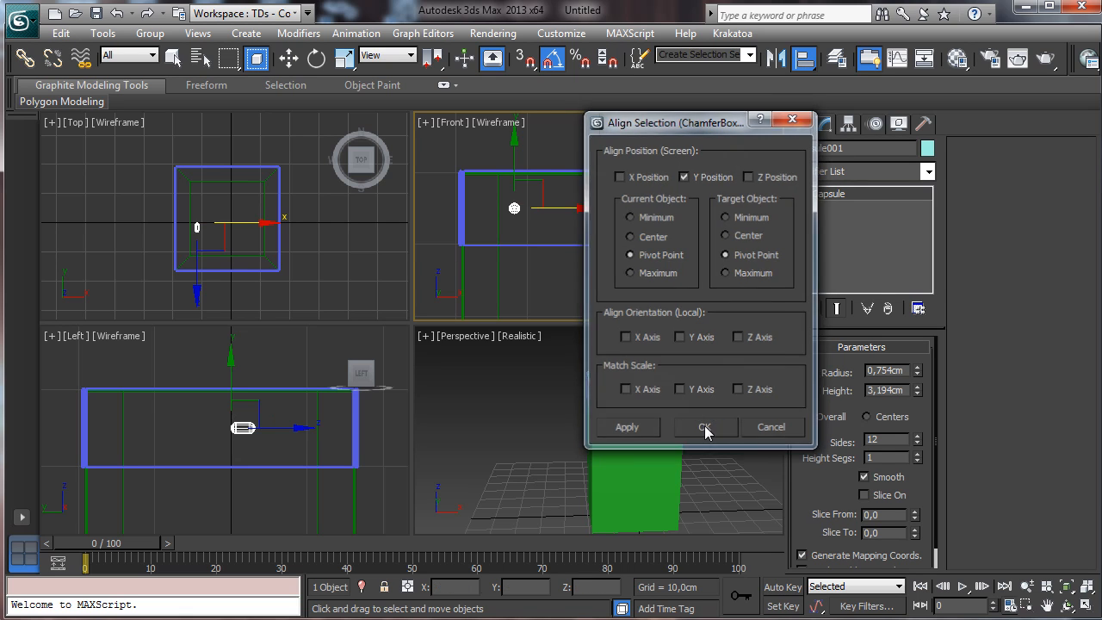
left_click_drag(287, 430, 393, 445)
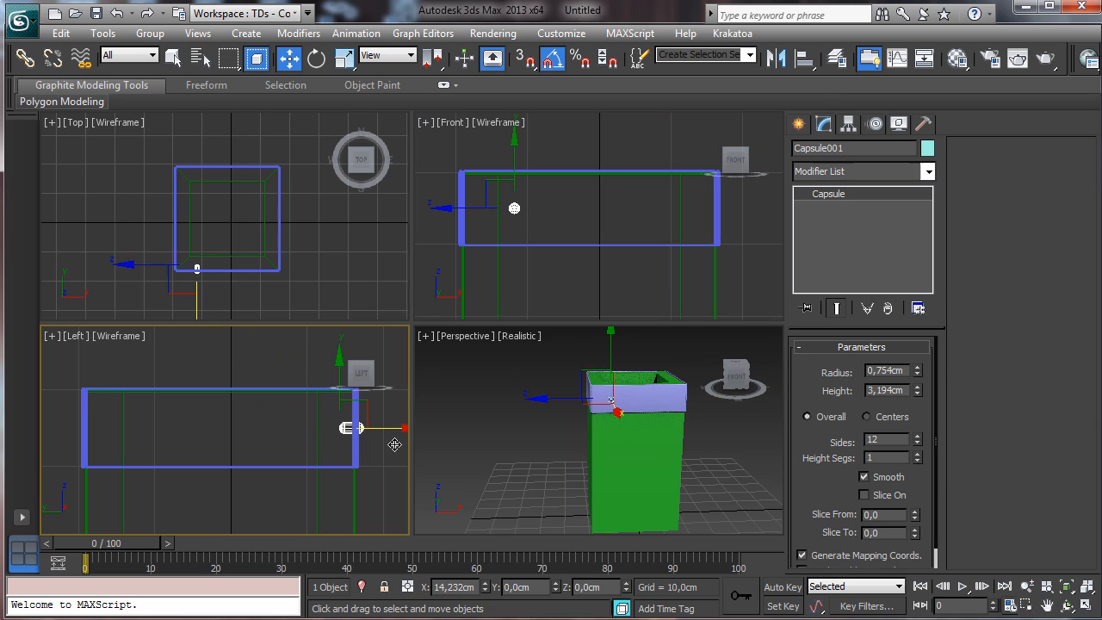
Step: Shift the capsule nearer the front rim box's end and clone it as an instance at the box's opposite end
left_click(545, 218)
left_click_drag(568, 209, 739, 212)
left_click(469, 278)
left_click(555, 389)
Step: Select both front capsules and clone them as instances rotated 90 degrees about the vertical axis
left_click(499, 213, "ctrl")
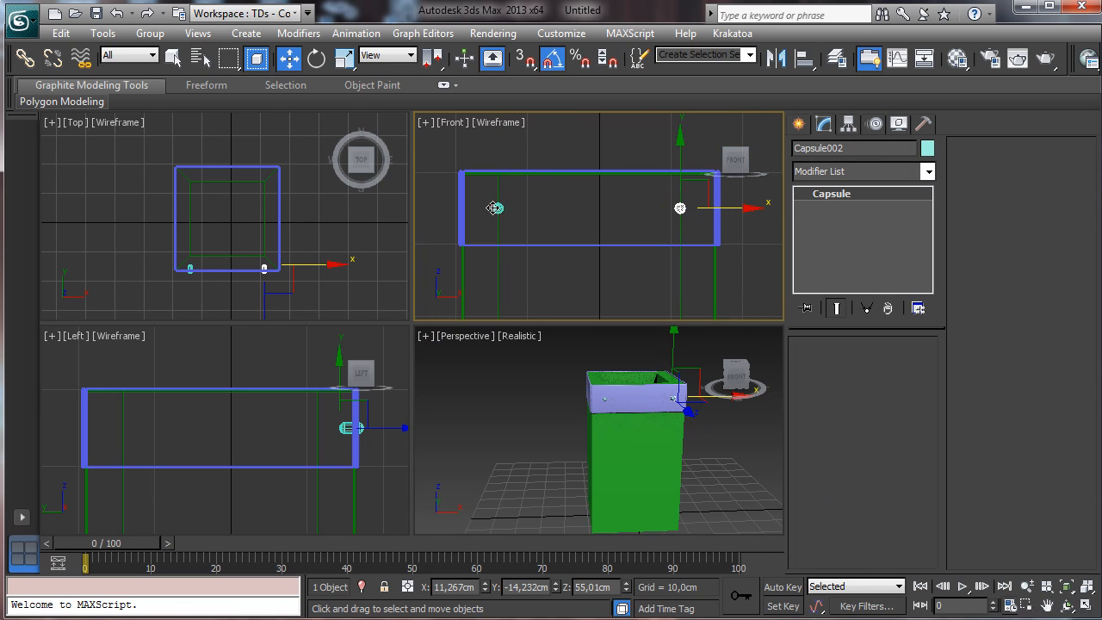
left_click(317, 60)
left_click_drag(553, 207, 628, 212)
left_click(554, 388)
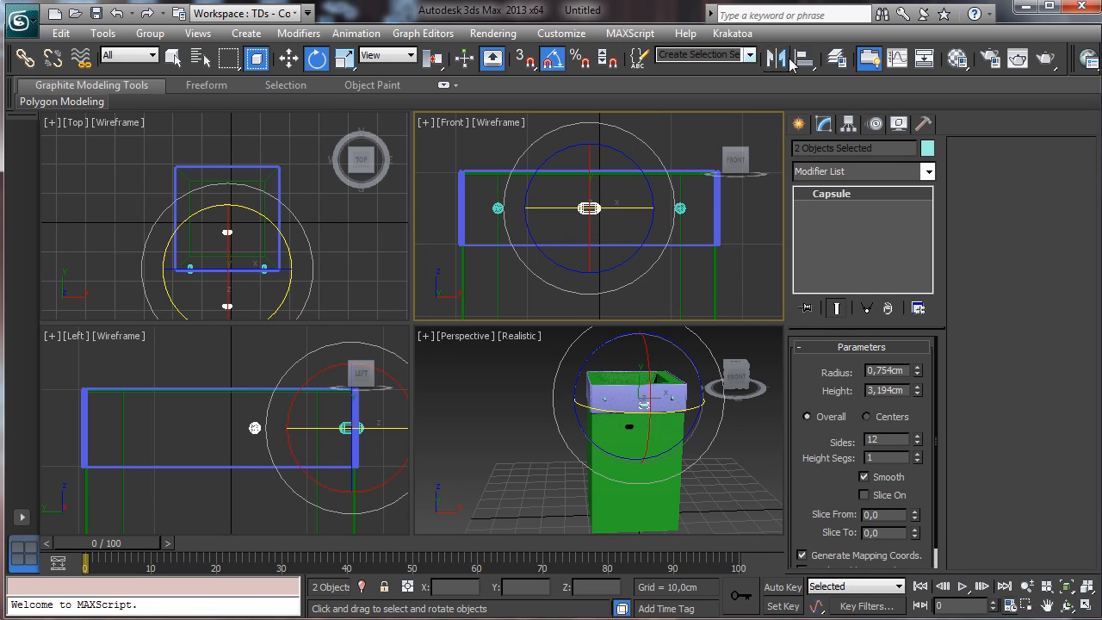
left_click(794, 60)
left_click(266, 191)
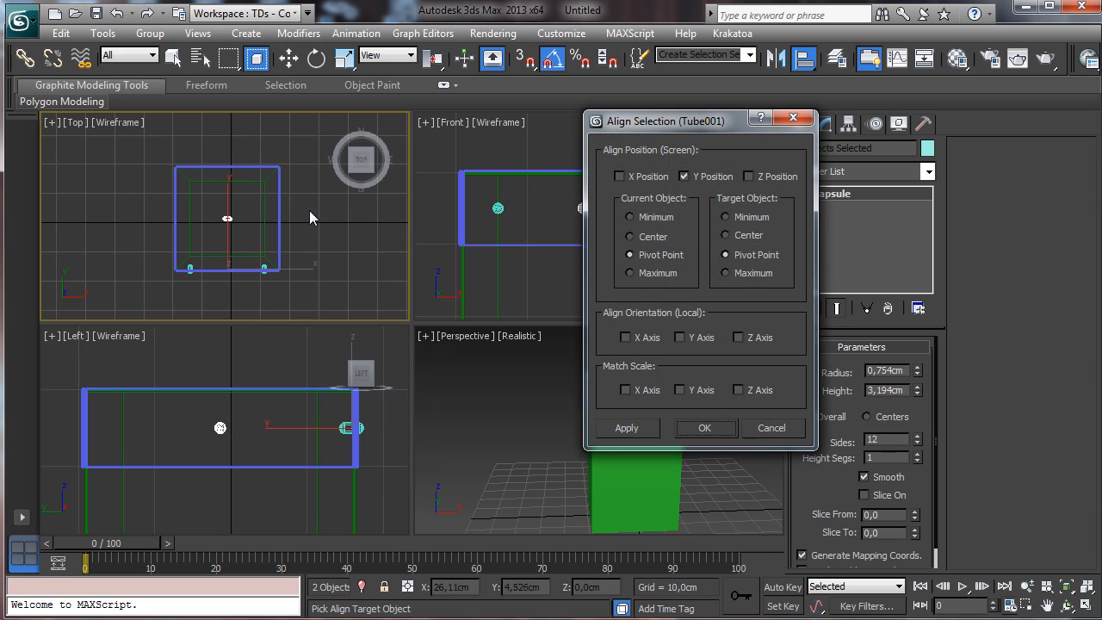
left_click(773, 430)
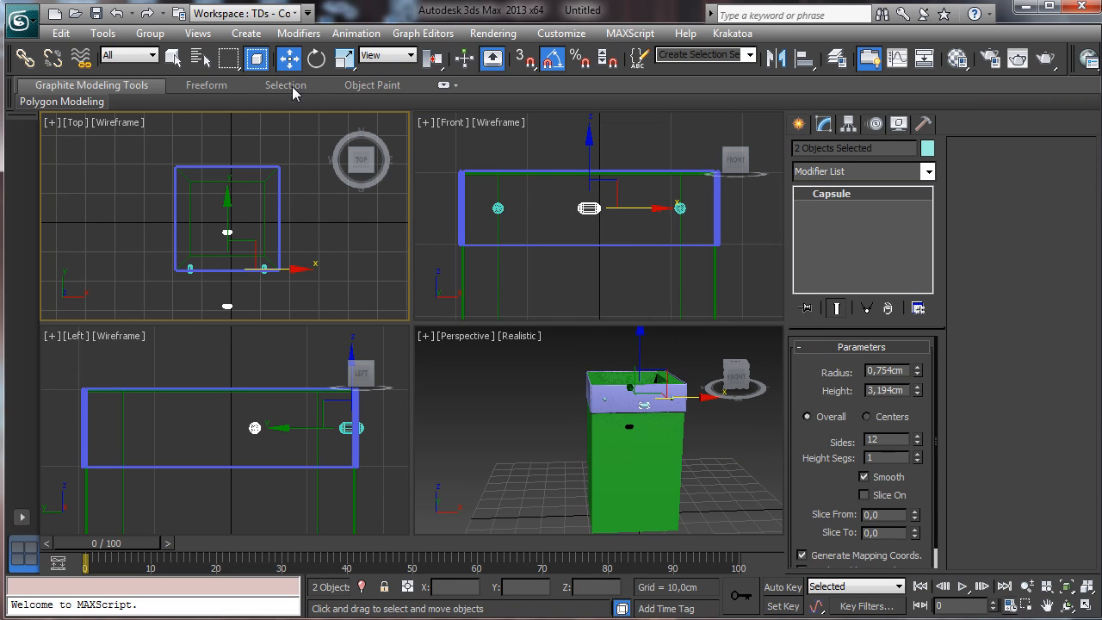
Step: Move the two rotated capsules onto the side rim box at positive X and line them up with the chimney's inner edges
left_click_drag(248, 258, 303, 209, "shift")
left_click(556, 391)
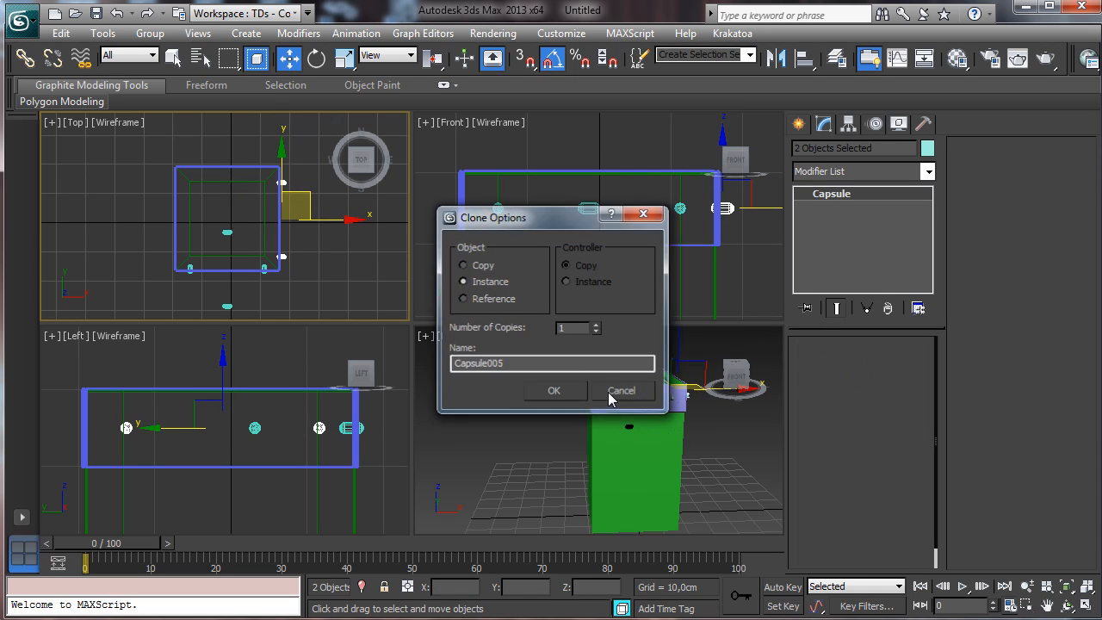
left_click_drag(301, 203, 304, 201)
right_click(230, 435)
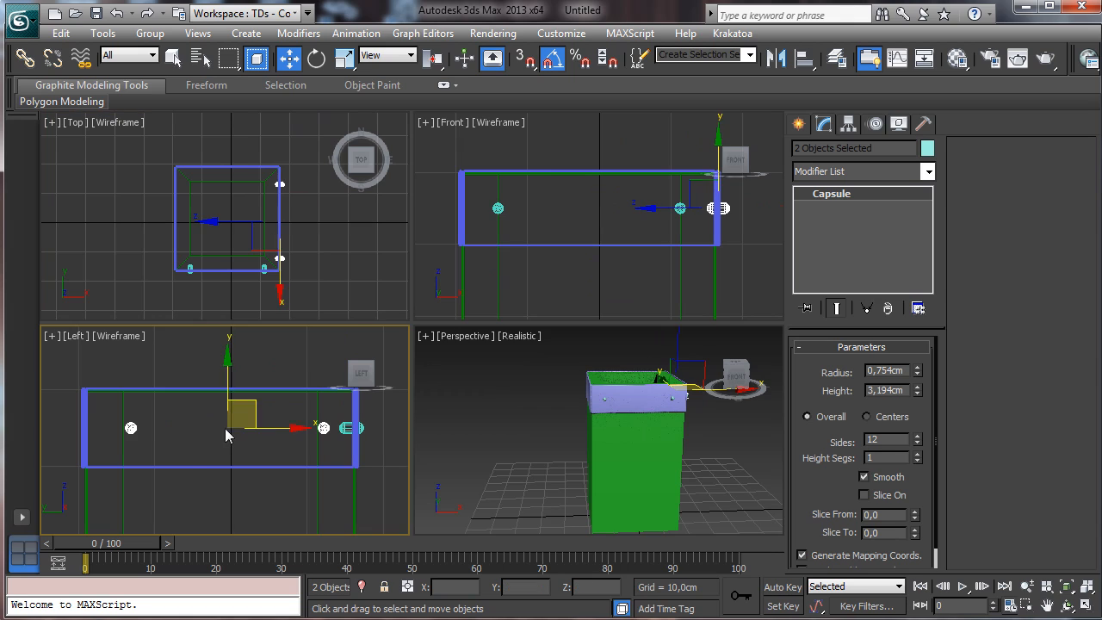
left_click_drag(281, 428, 275, 427)
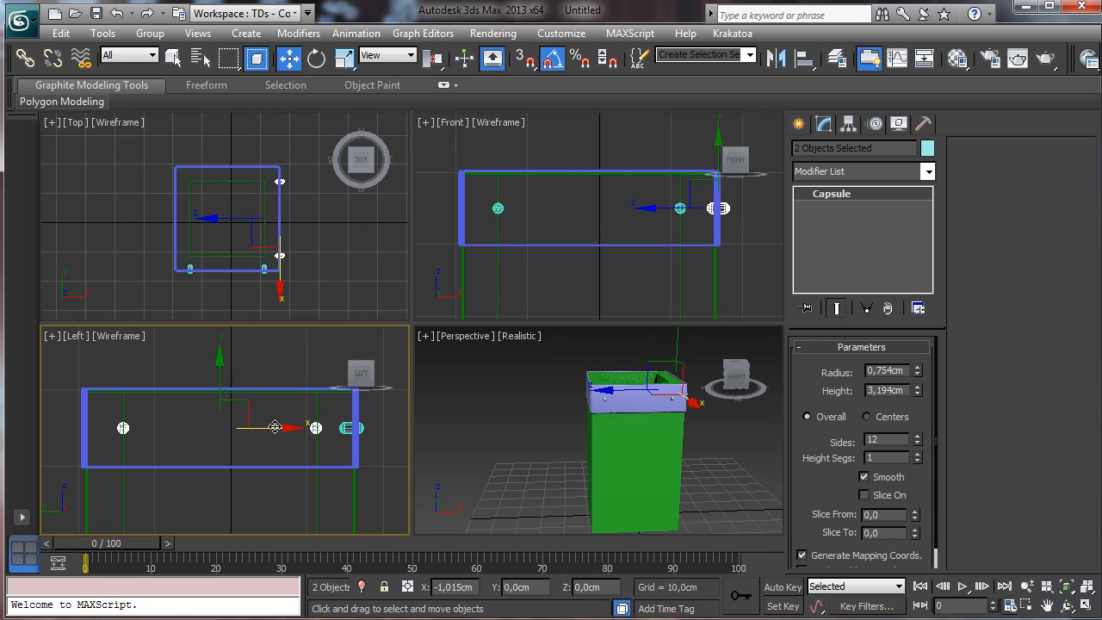
right_click(373, 255)
right_click(762, 247)
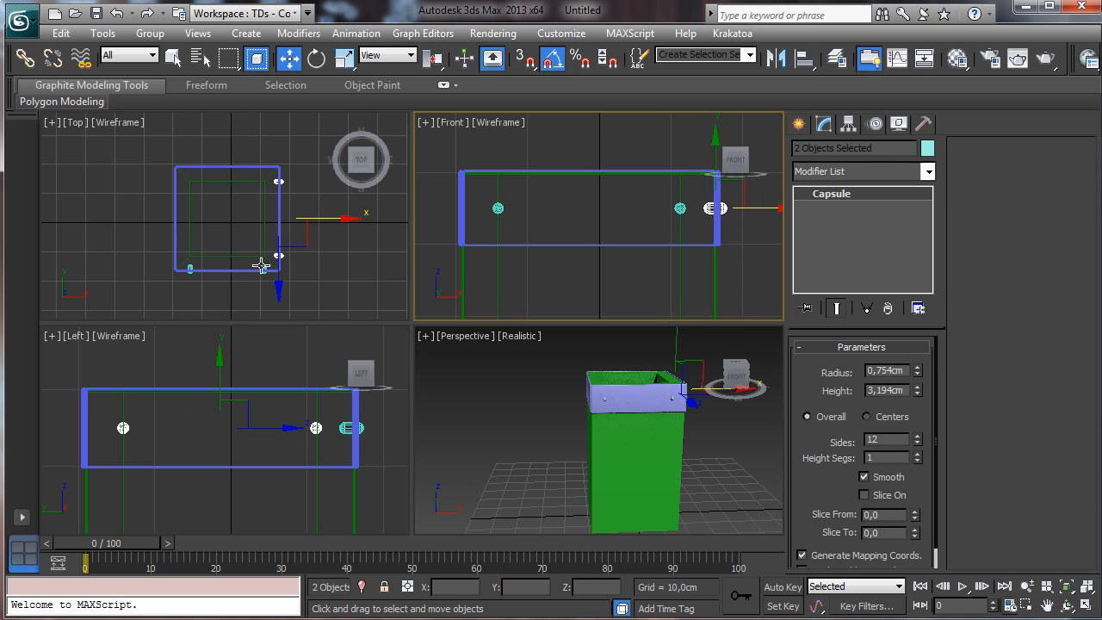
Step: Select the two front capsules, clone them as instances onto the rear rim box, and adjust their depth in the Left view
left_click(189, 266)
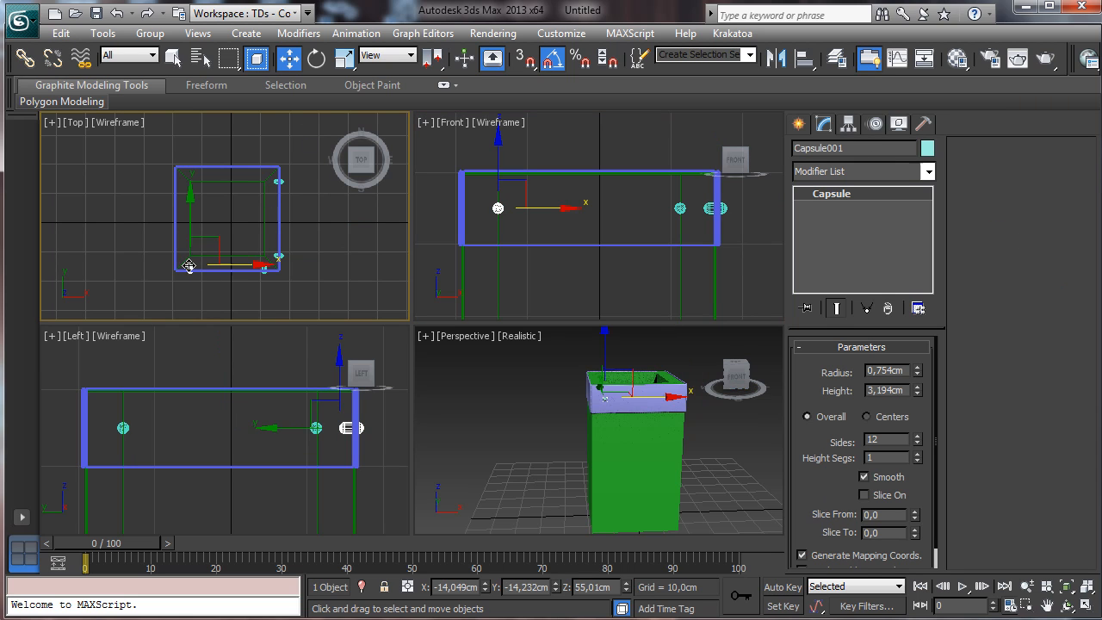
left_click(265, 270, "ctrl")
left_click(259, 267)
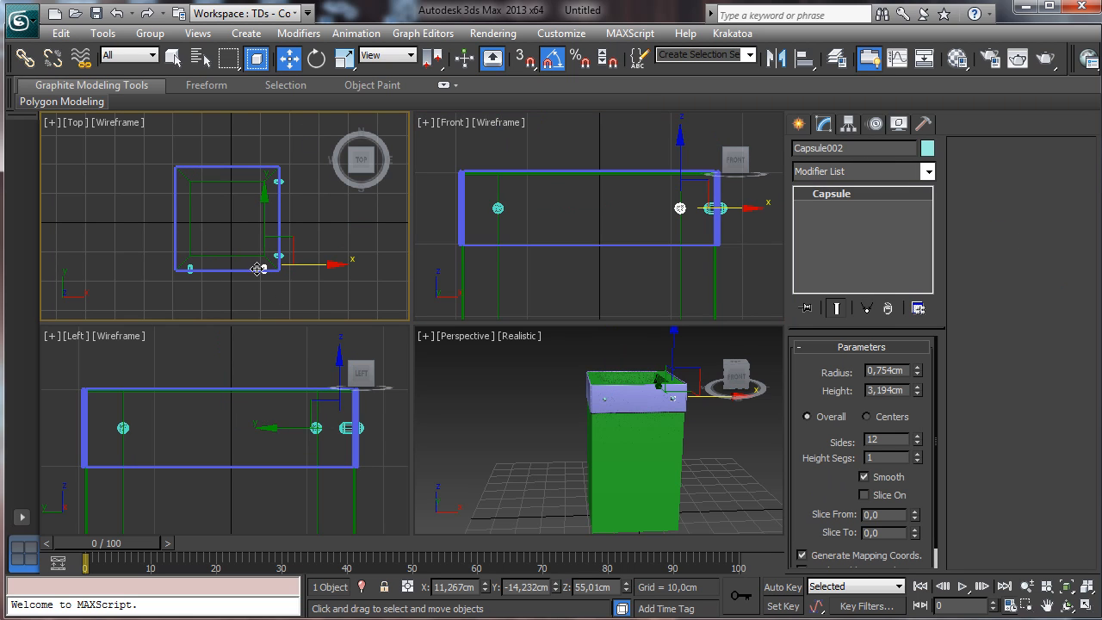
left_click(191, 264, "ctrl")
left_click_drag(226, 217, 233, 119)
left_click(554, 392)
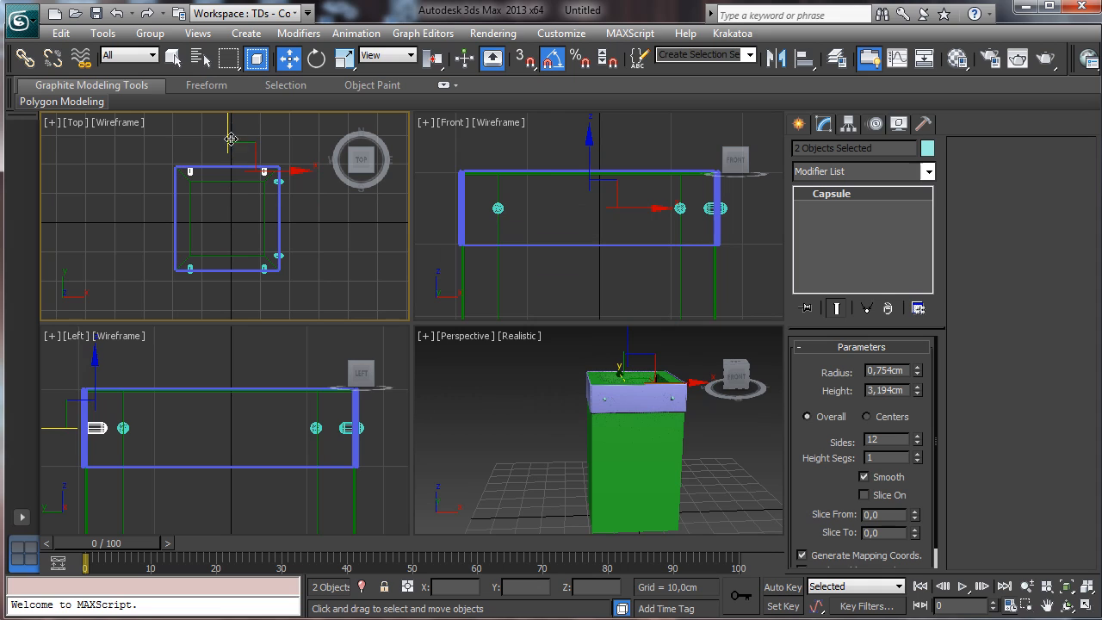
left_click(141, 430)
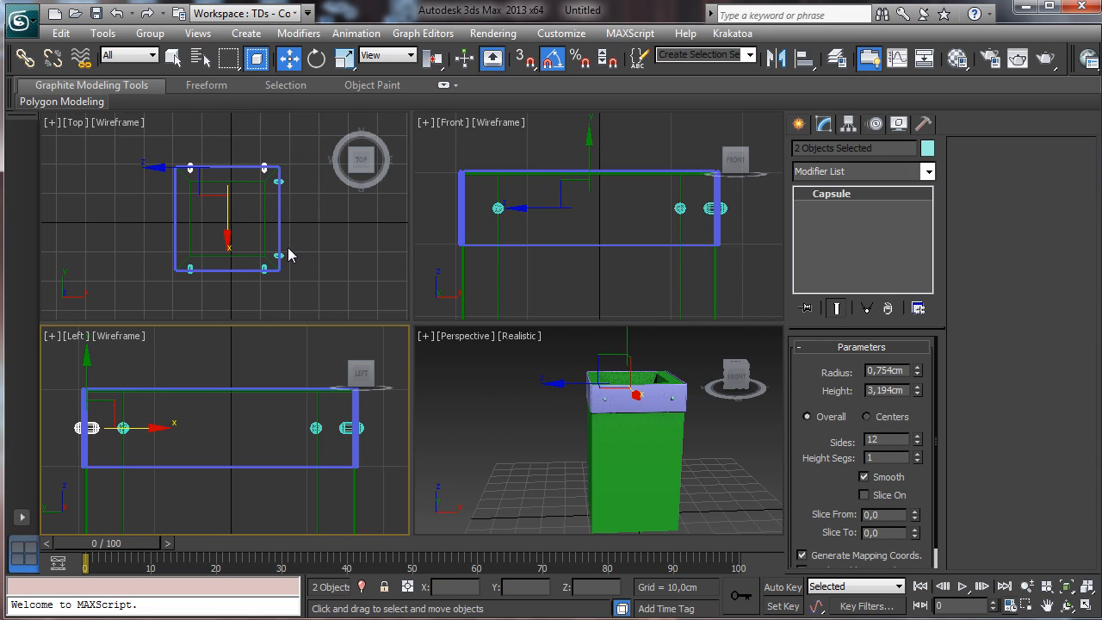
Step: Select the two capsules on the side rim box and clone them as instances along X onto the opposite side box
left_click(711, 209)
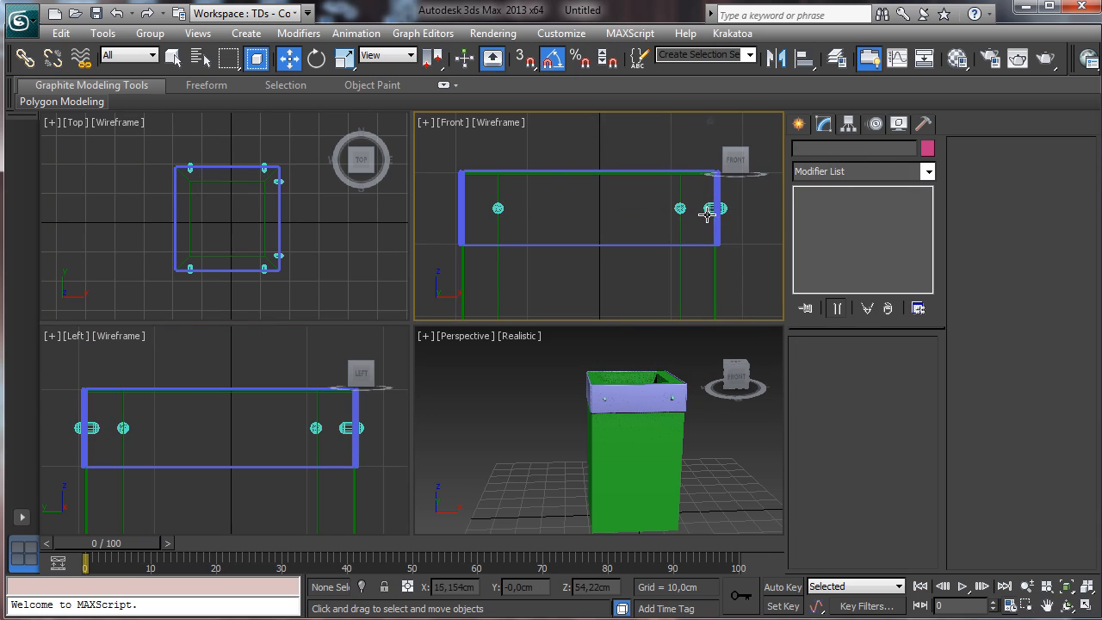
left_click(277, 179)
left_click(273, 180)
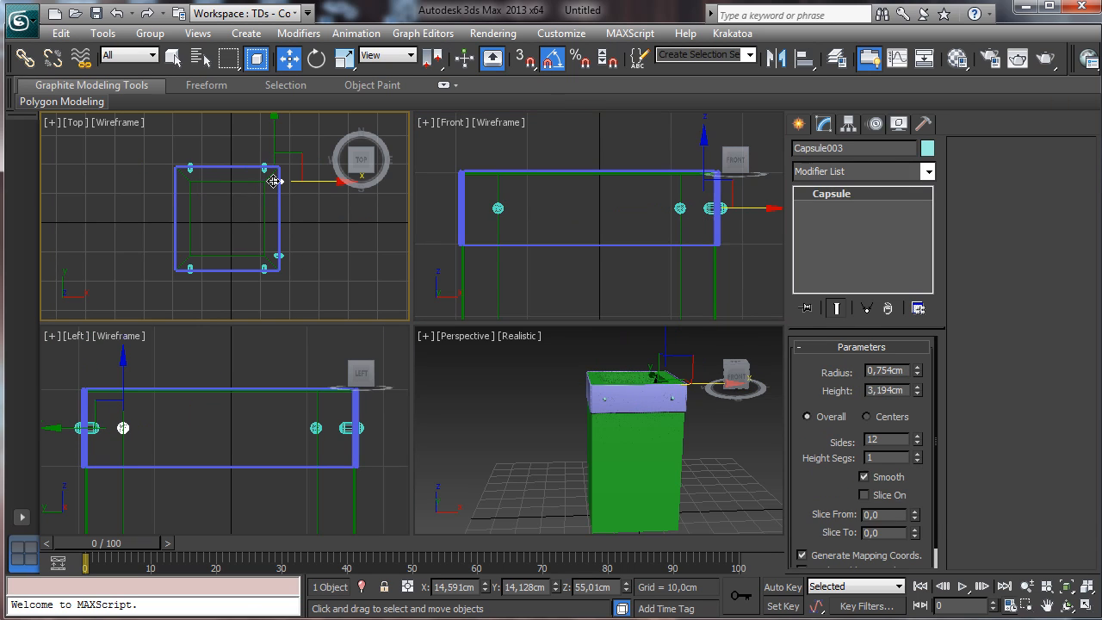
left_click(276, 257, "ctrl")
left_click(282, 238, "ctrl")
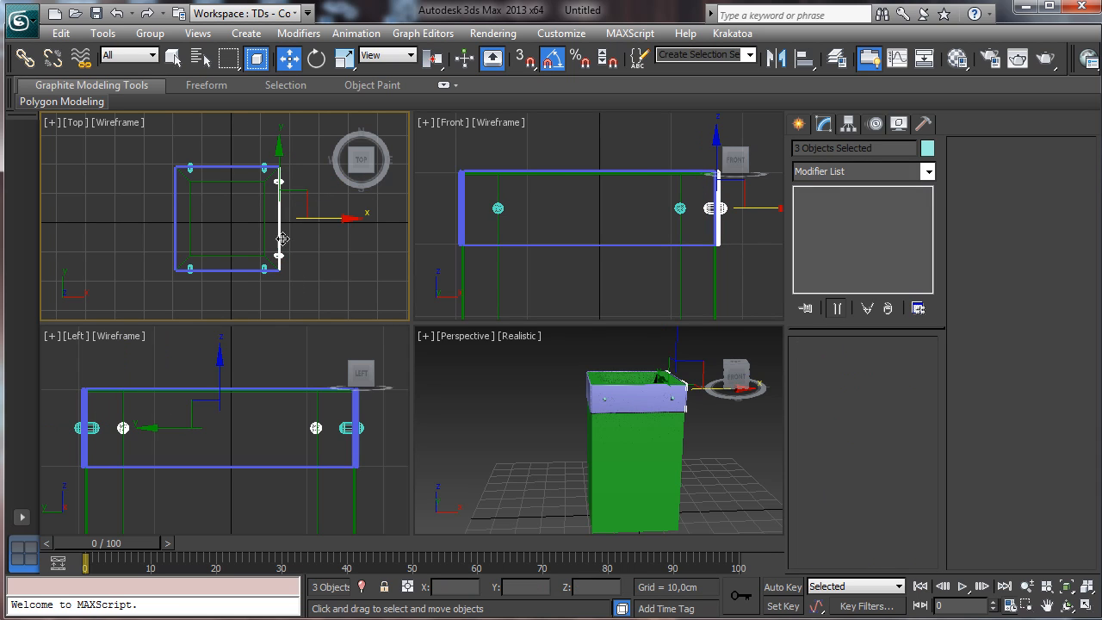
left_click(277, 231, "alt")
right_click(755, 230)
left_click_drag(778, 209, 527, 225, "shift")
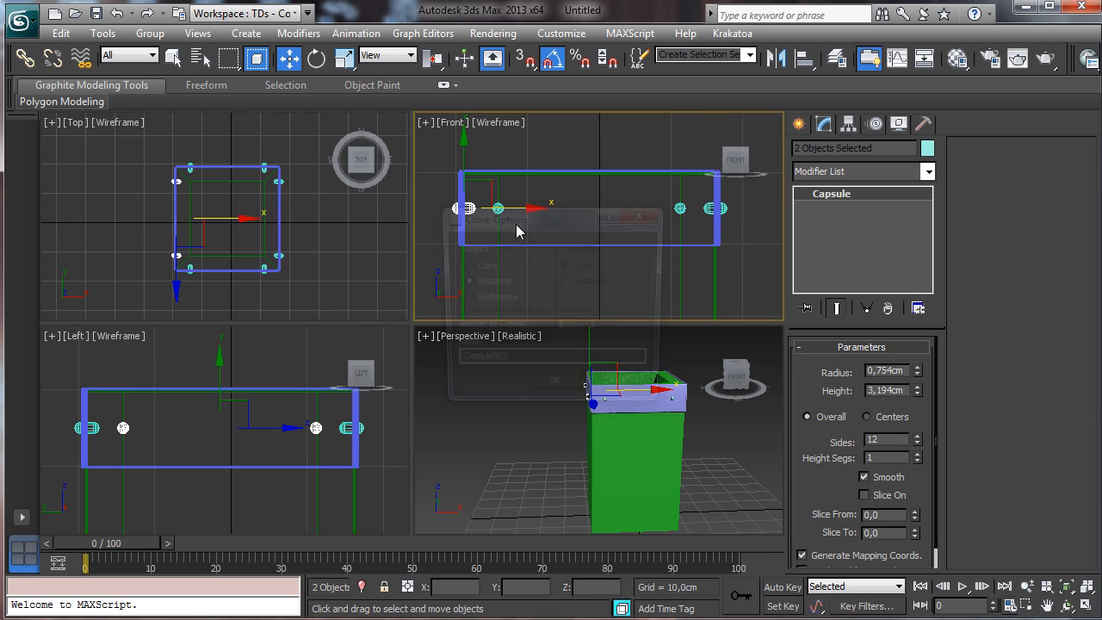
left_click(558, 389)
Step: Select the chimney body, name the first material slot Brick, and assign that material to the body
right_click(548, 437)
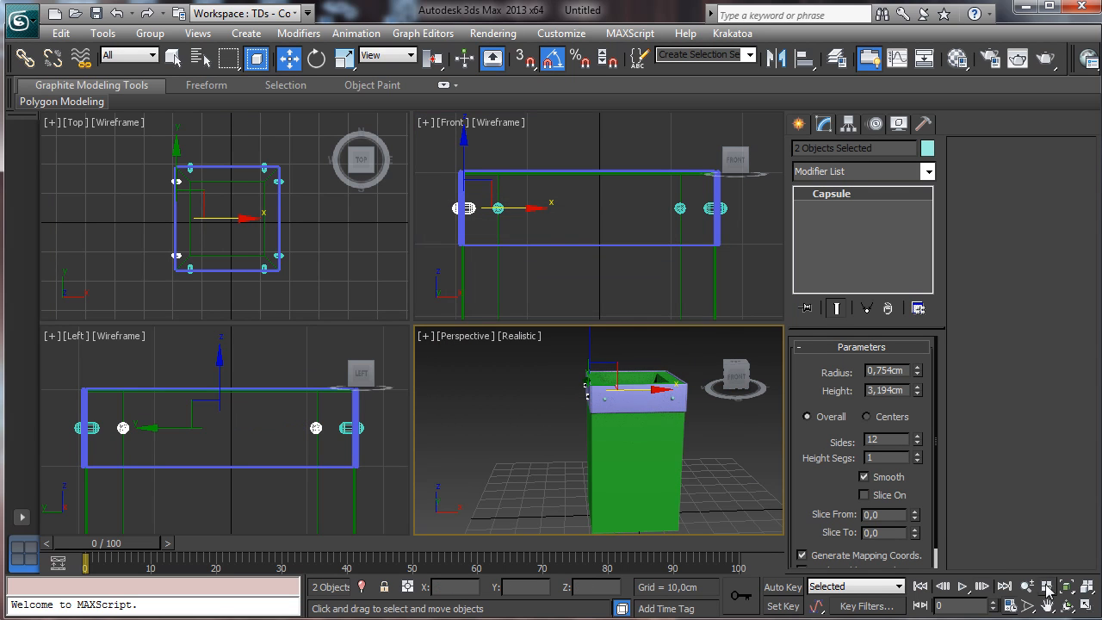
left_click(1087, 606)
left_click(1067, 606)
left_click_drag(455, 362, 456, 229)
left_click(173, 57)
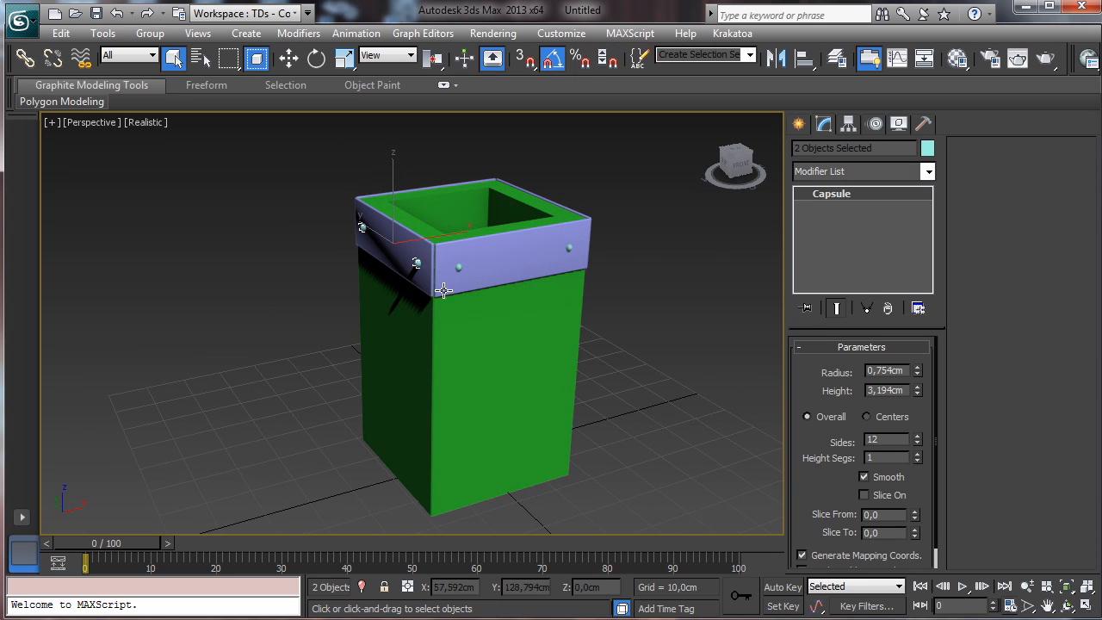
left_click(470, 363)
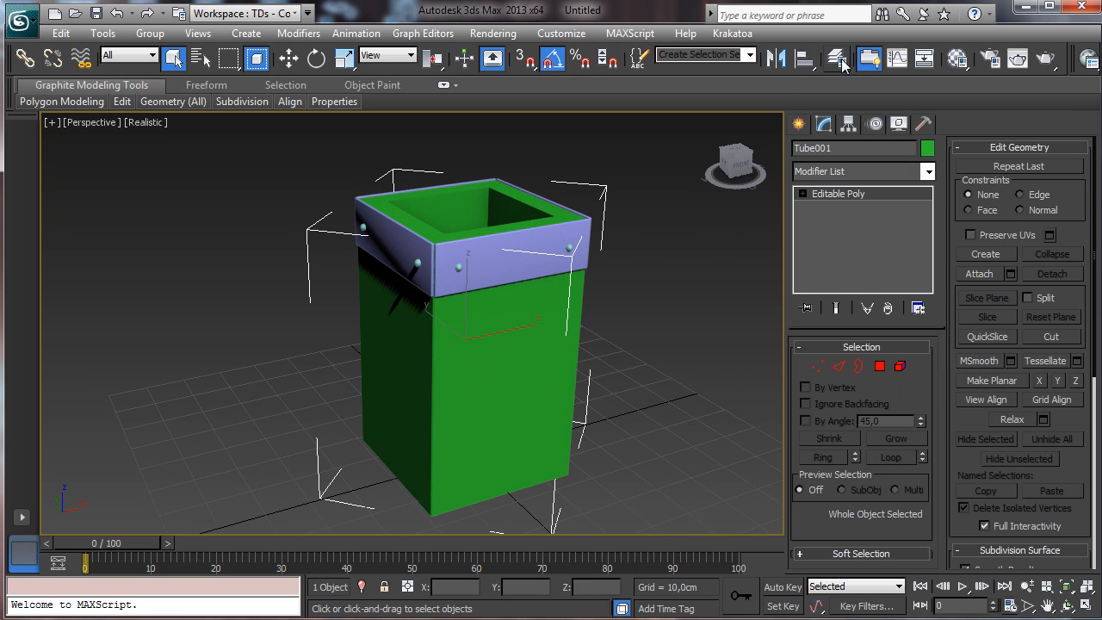
left_click(958, 58)
left_click_drag(248, 137, 227, 29)
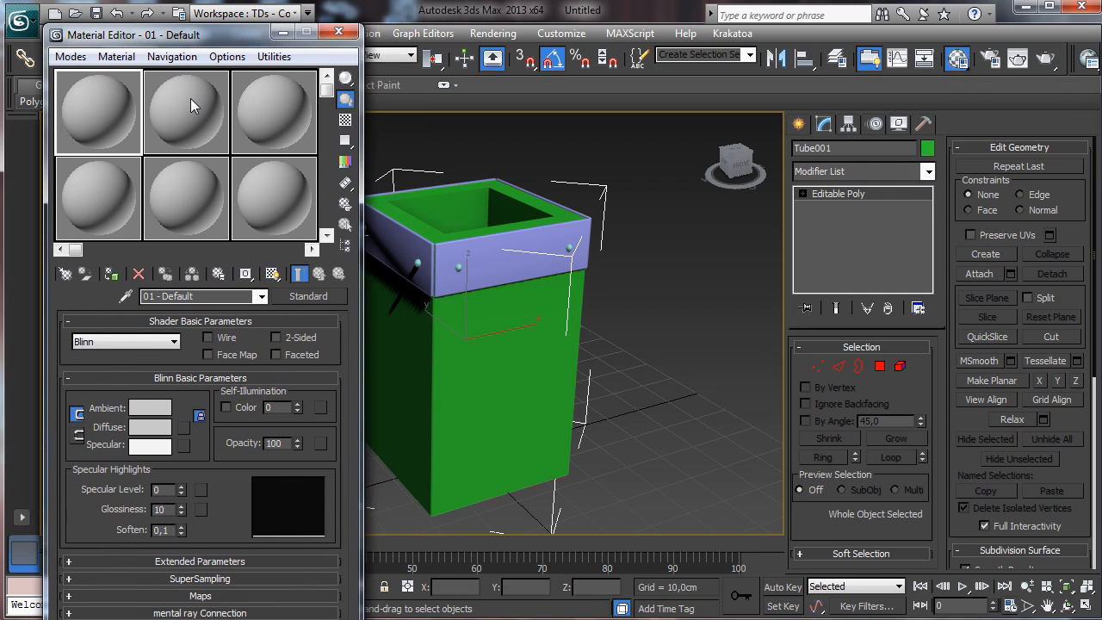
type("Brick")
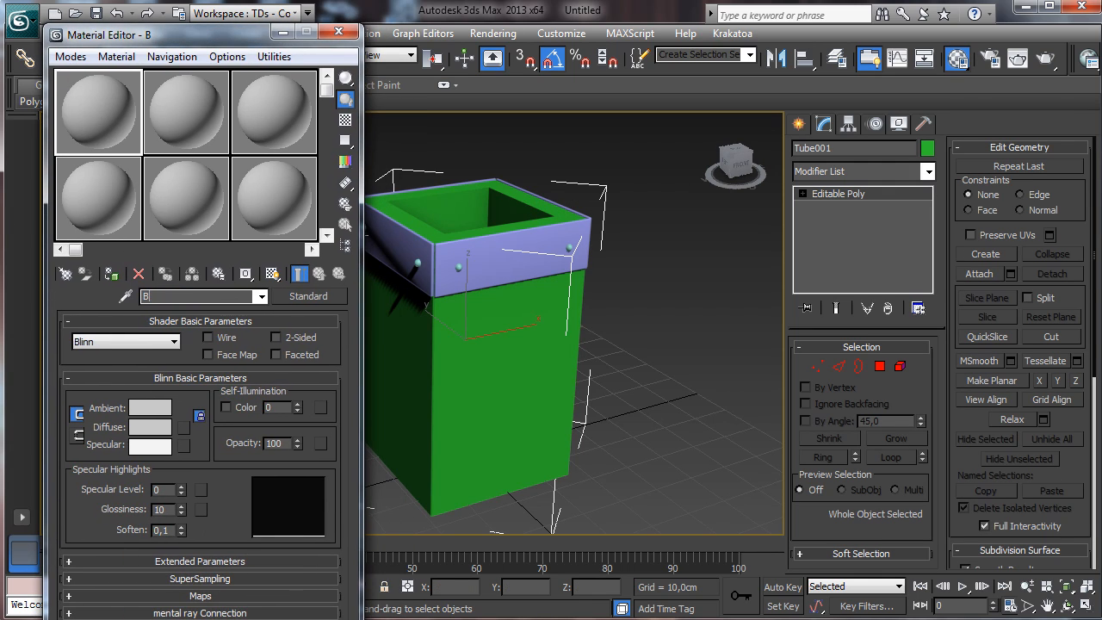
left_click(110, 274)
Step: Invert the selection to the rim boxes and capsules, name the second material slot Metal, and assign it to them
left_click_drag(146, 34, 103, 139)
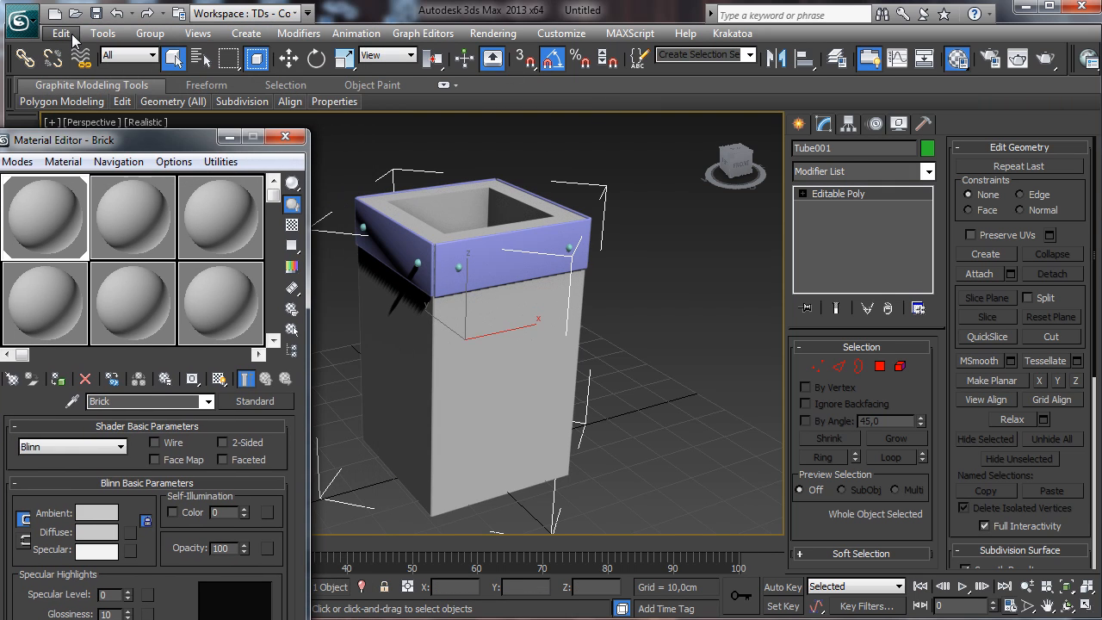
left_click(62, 32)
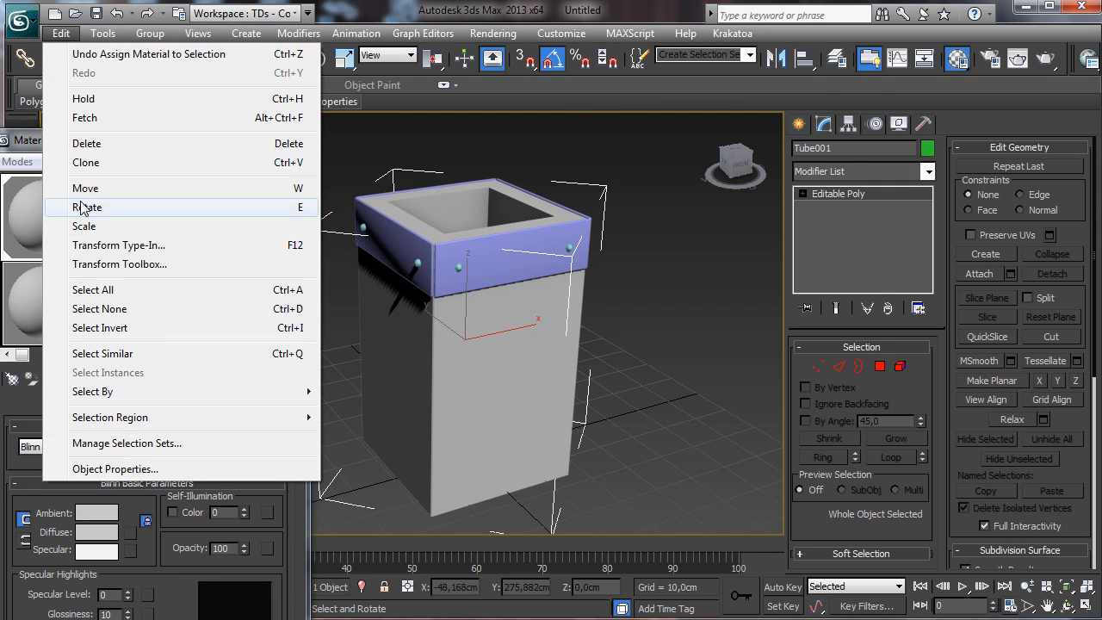
left_click(168, 328)
left_click(138, 218)
left_click(158, 400)
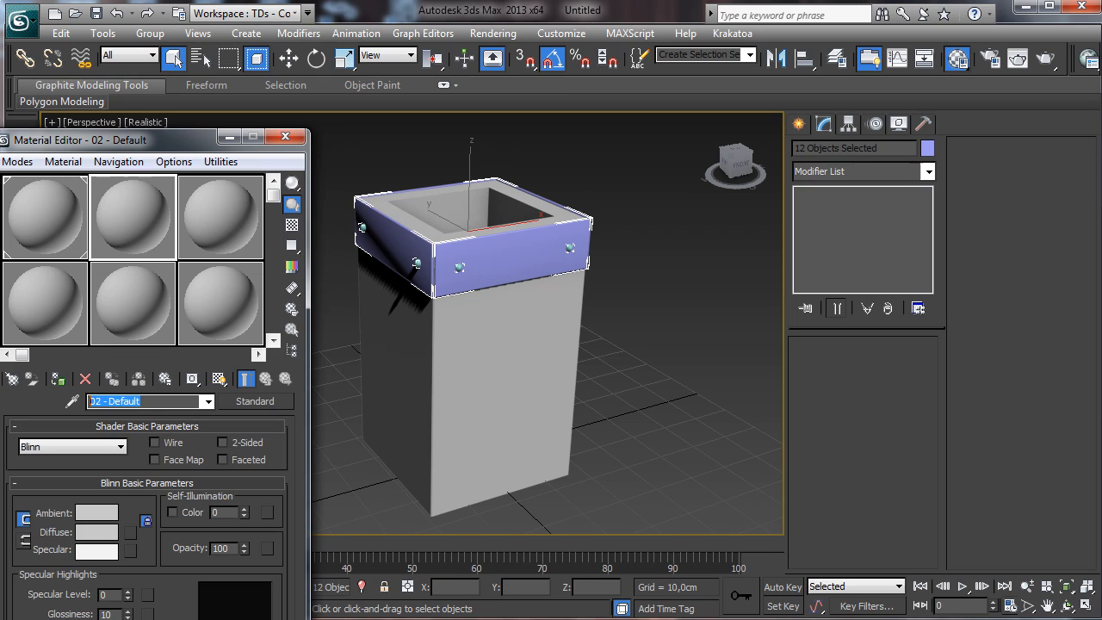
type("Metal")
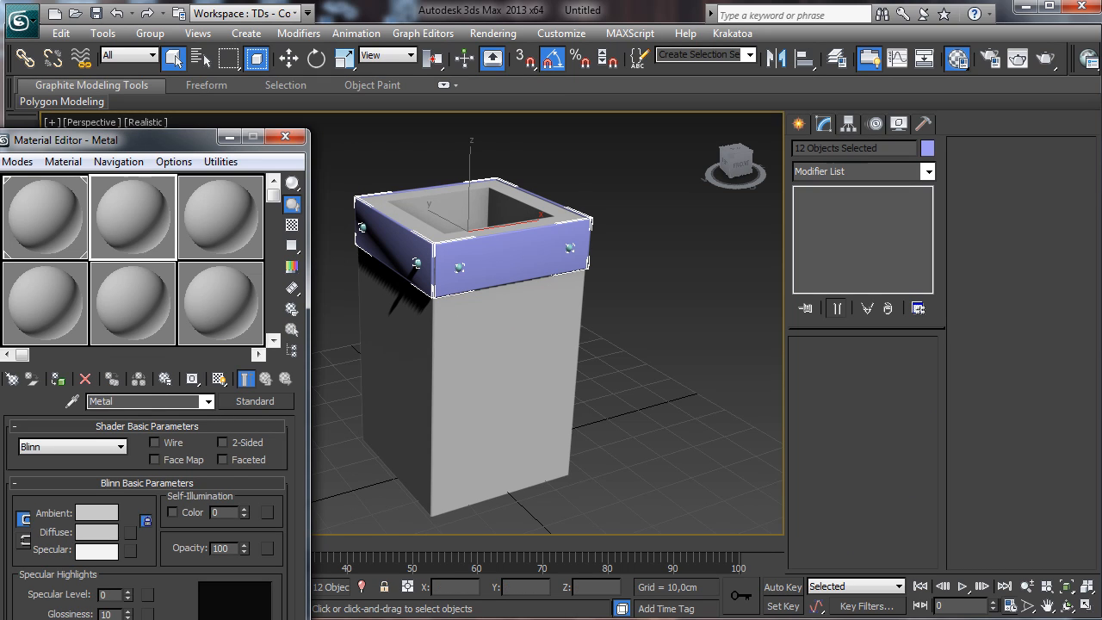
left_click(58, 379)
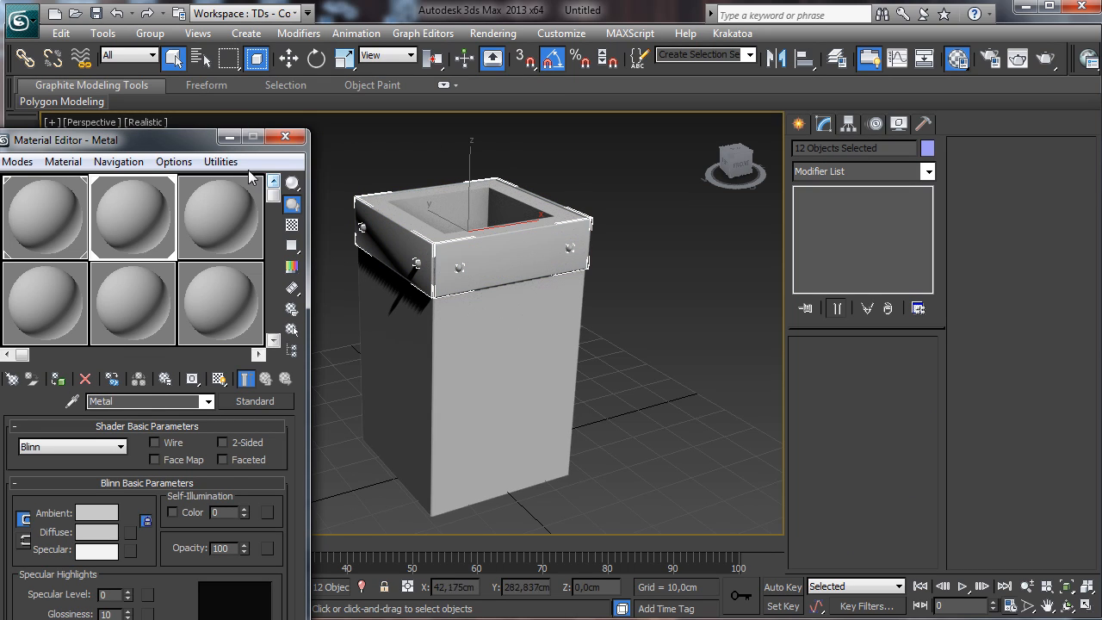
left_click(285, 137)
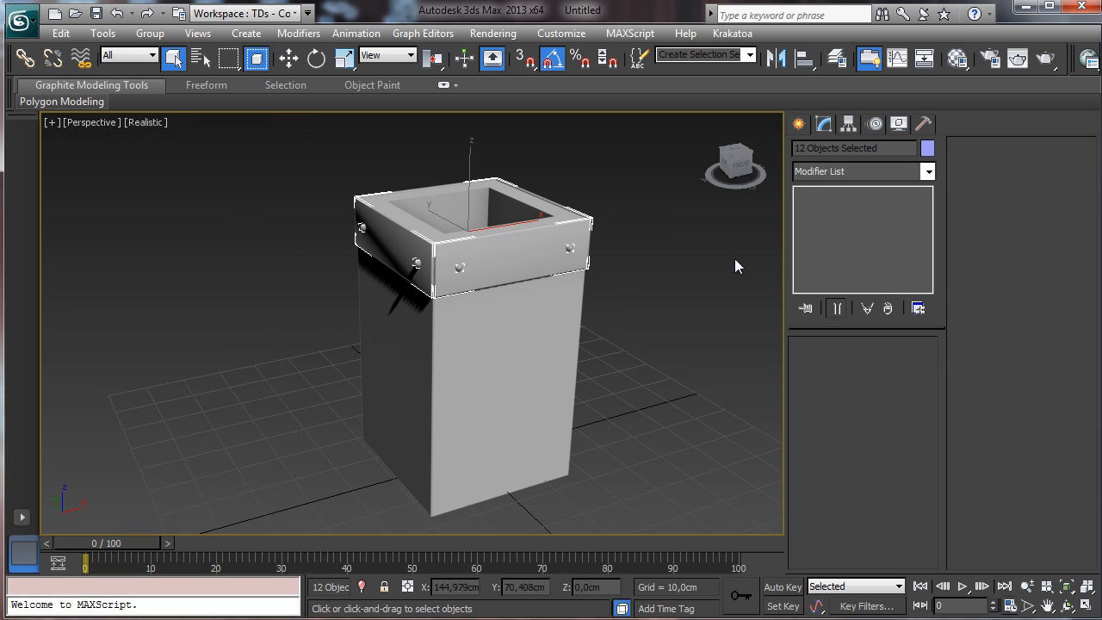
Step: Zoom in closely on the rear corner of the metal rim in the Top view
left_click(1085, 605)
right_click(337, 290)
left_click(1084, 605)
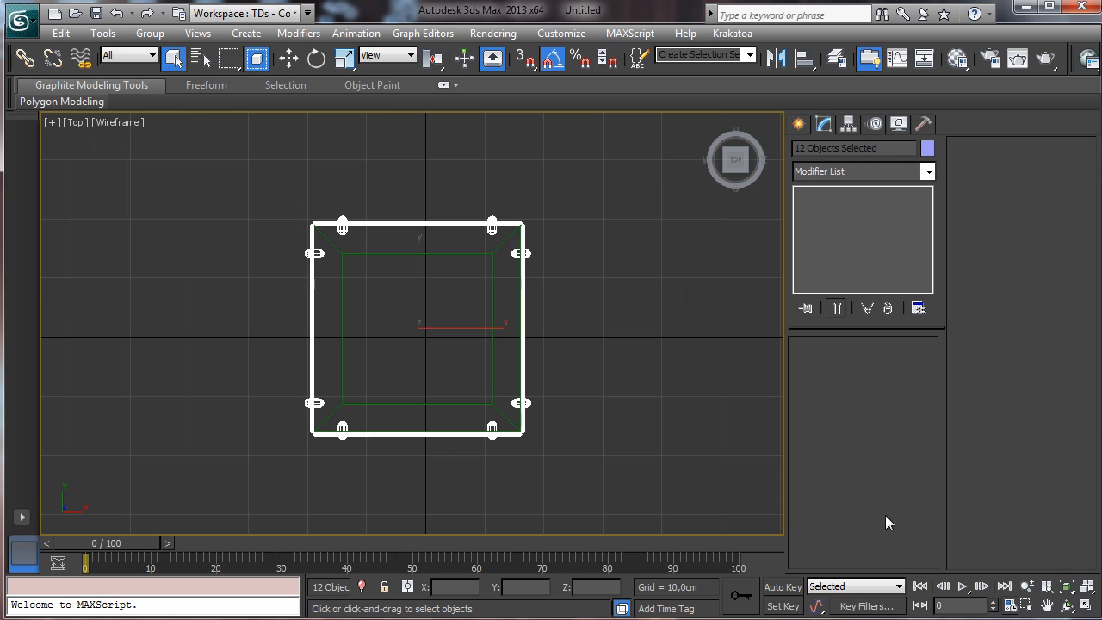
left_click(1027, 606)
left_click_drag(451, 198, 495, 250)
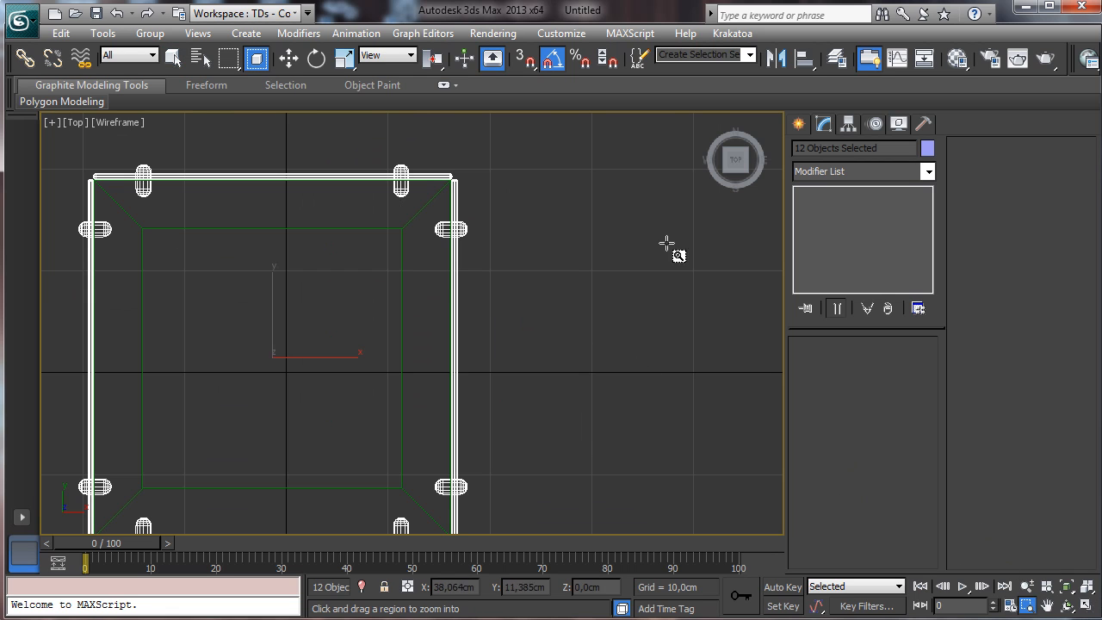
left_click_drag(389, 153, 479, 286)
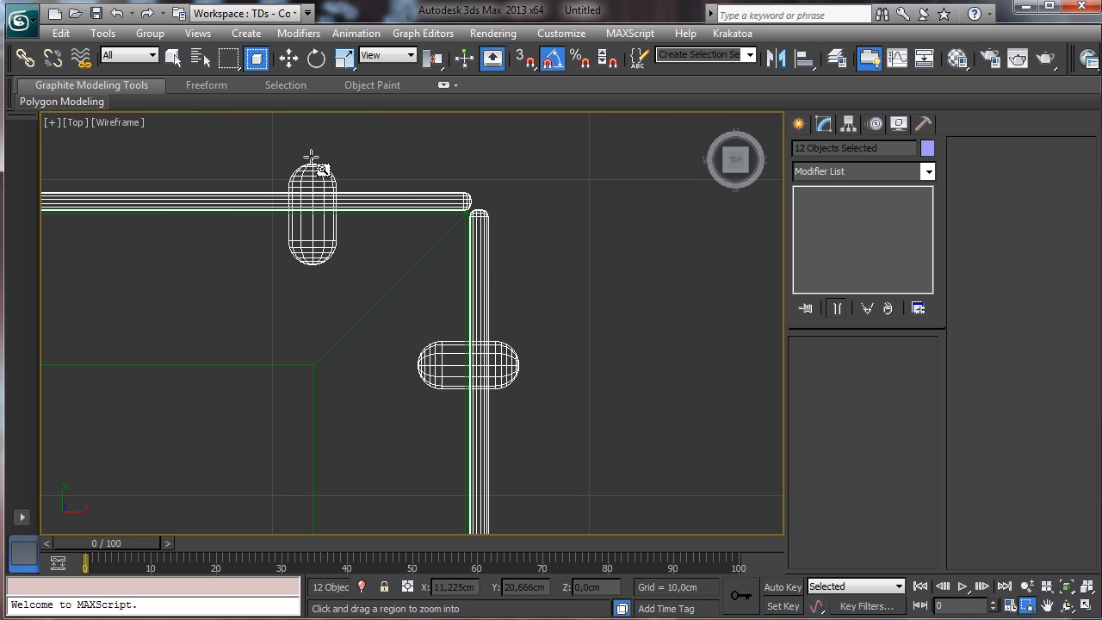
left_click_drag(311, 161, 497, 355)
left_click(798, 123)
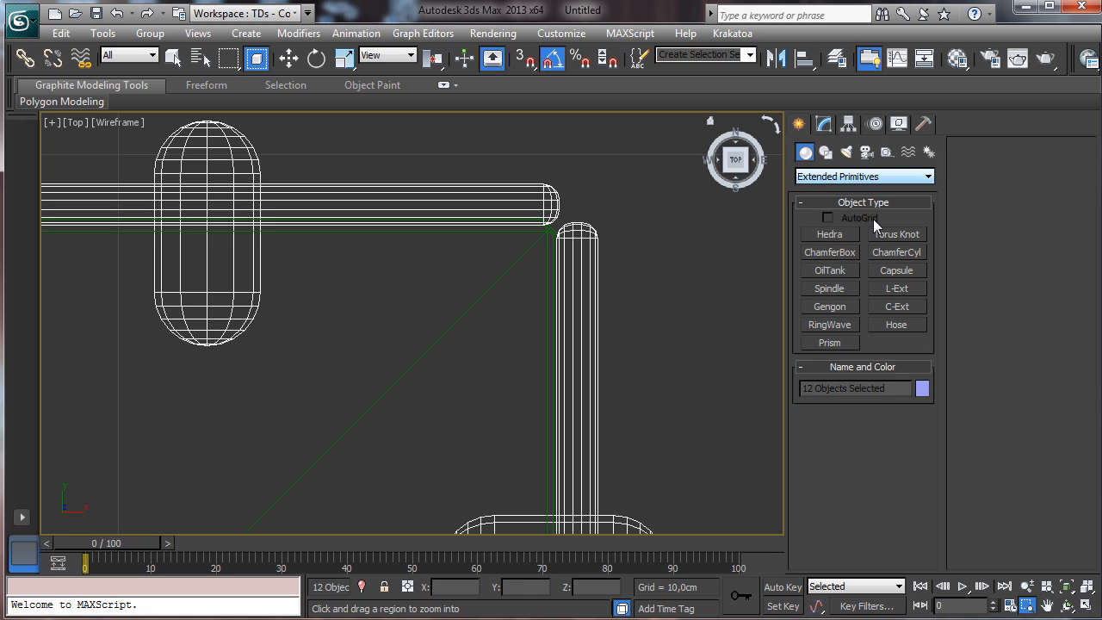
left_click(896, 288)
left_click_drag(401, 185, 615, 216)
right_click(615, 216)
key("ctrl+a")
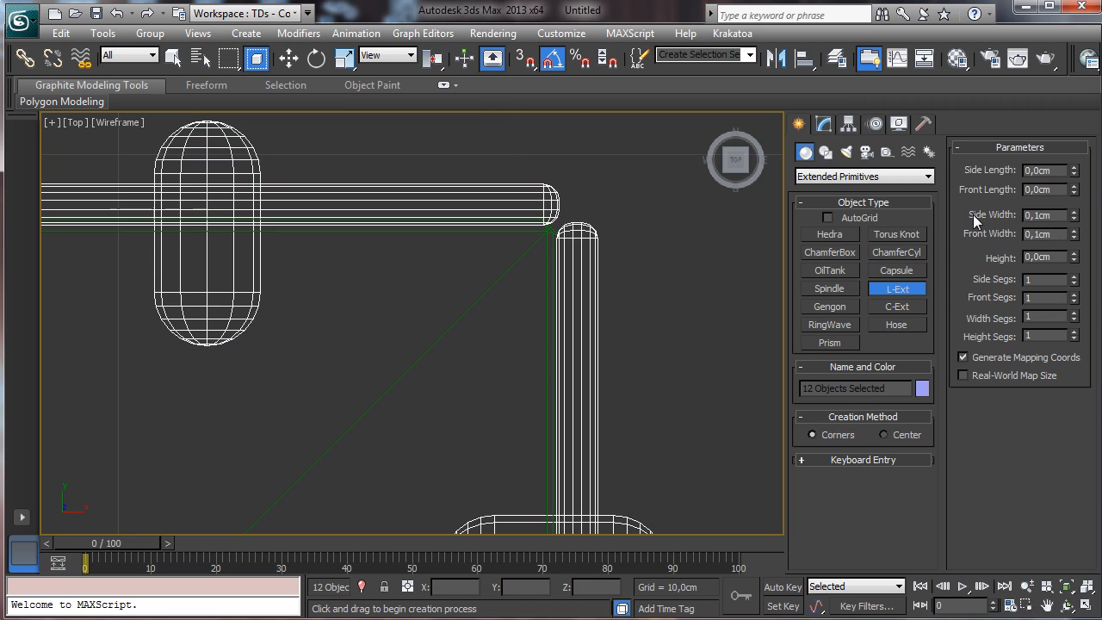
Step: Draw an open three-point L-shaped line just outside the rear rim corner in the Top view
left_click(825, 152)
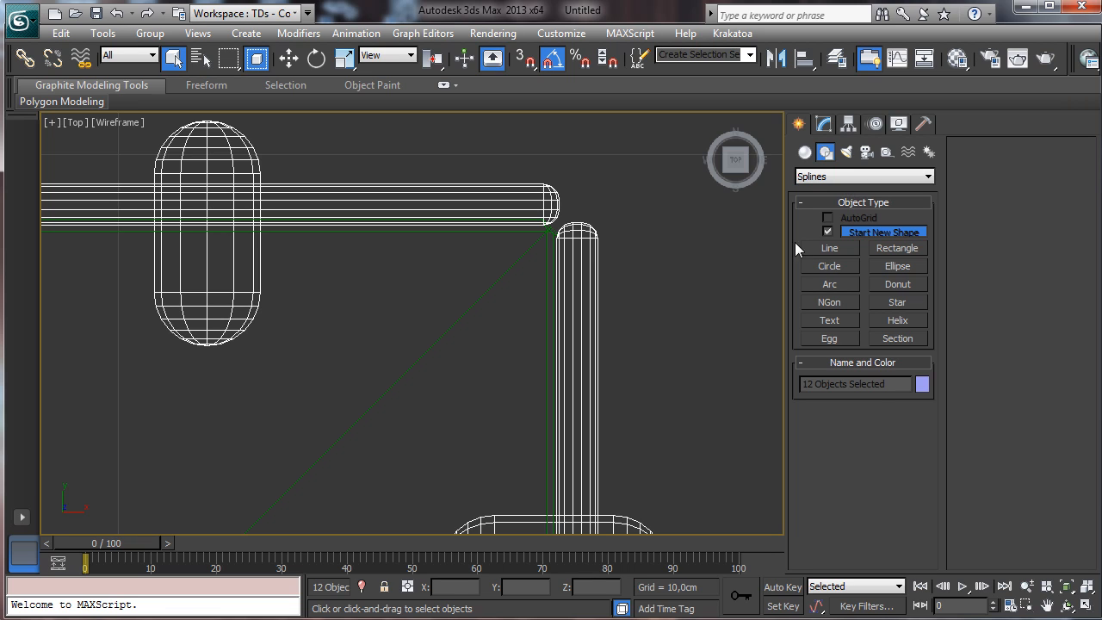
left_click(827, 248)
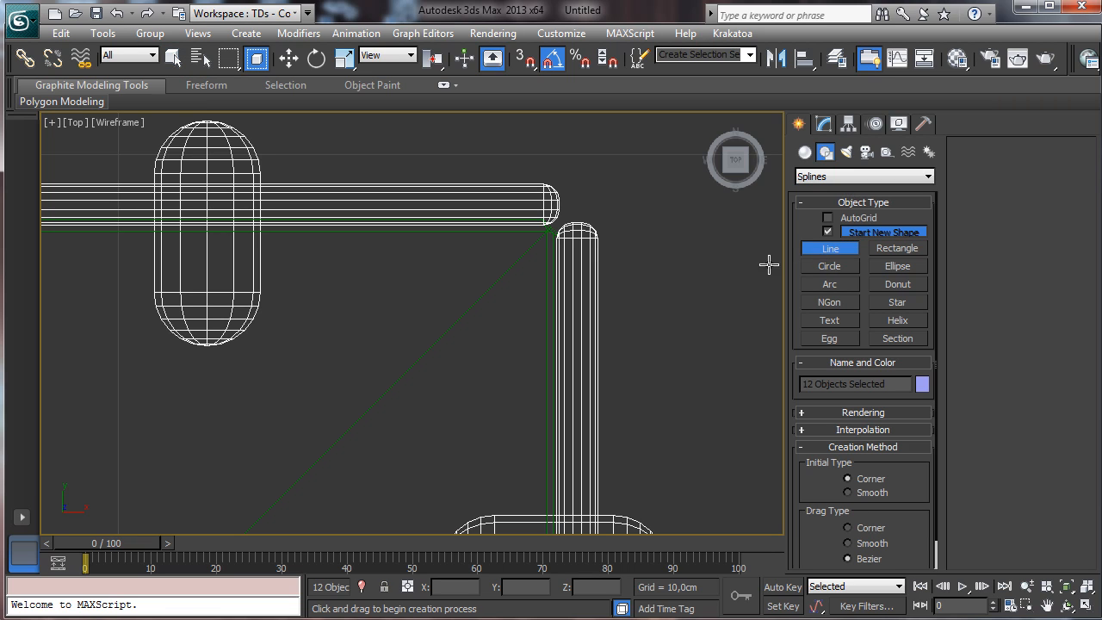
left_click(386, 179)
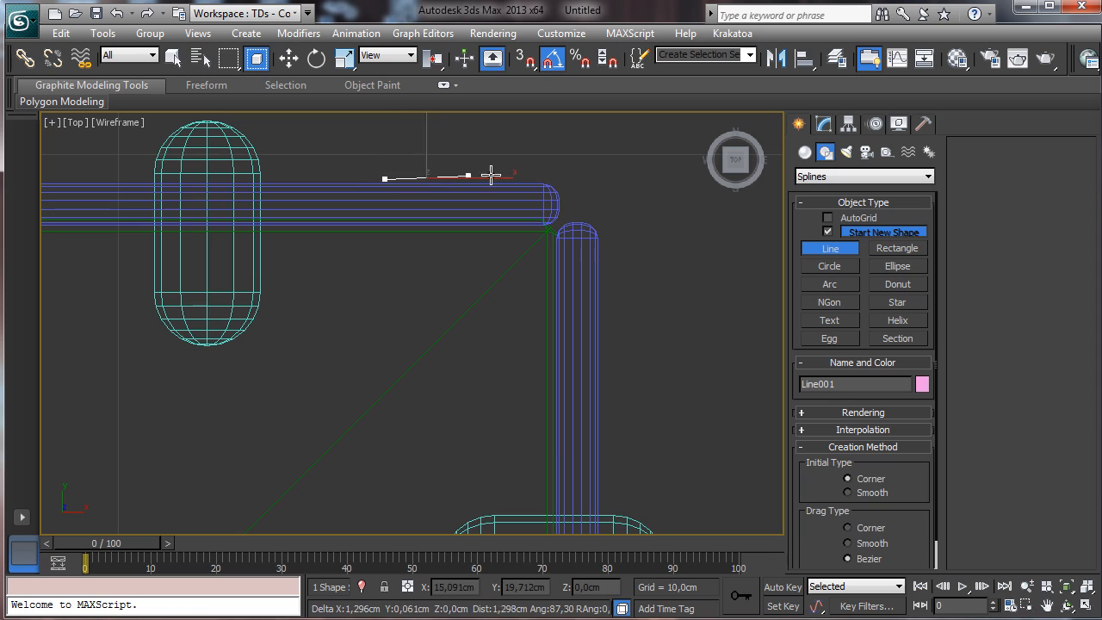
left_click(597, 178)
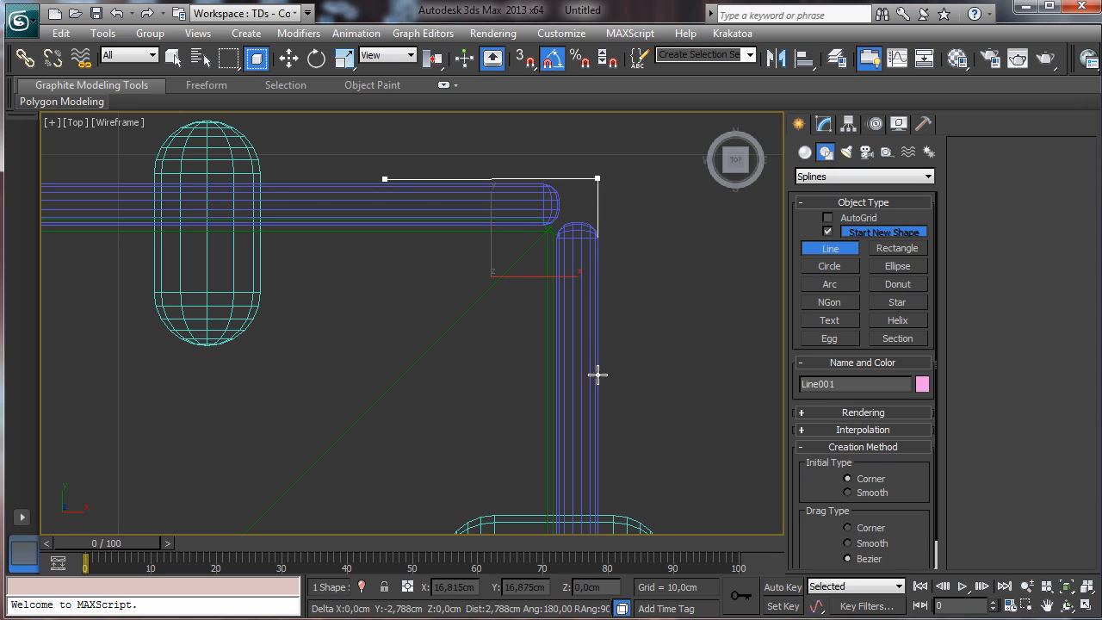
left_click(598, 370)
right_click(706, 283)
Step: Move the line's corner and end vertices slightly outward to straighten its legs and clear the side rim box
left_click(824, 125)
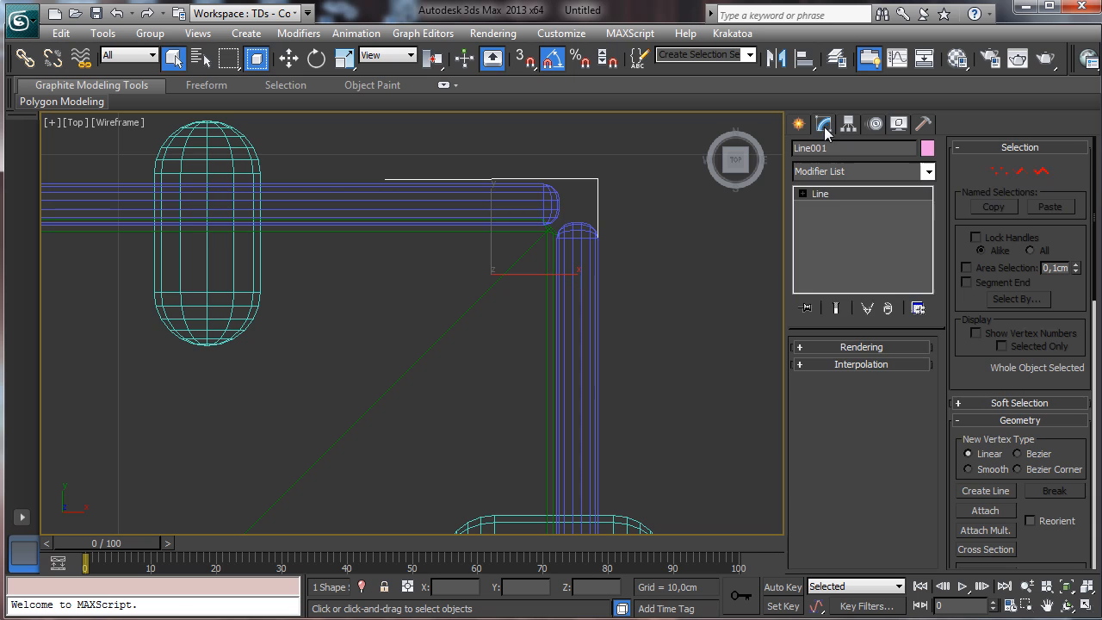
left_click(999, 171)
left_click(598, 178)
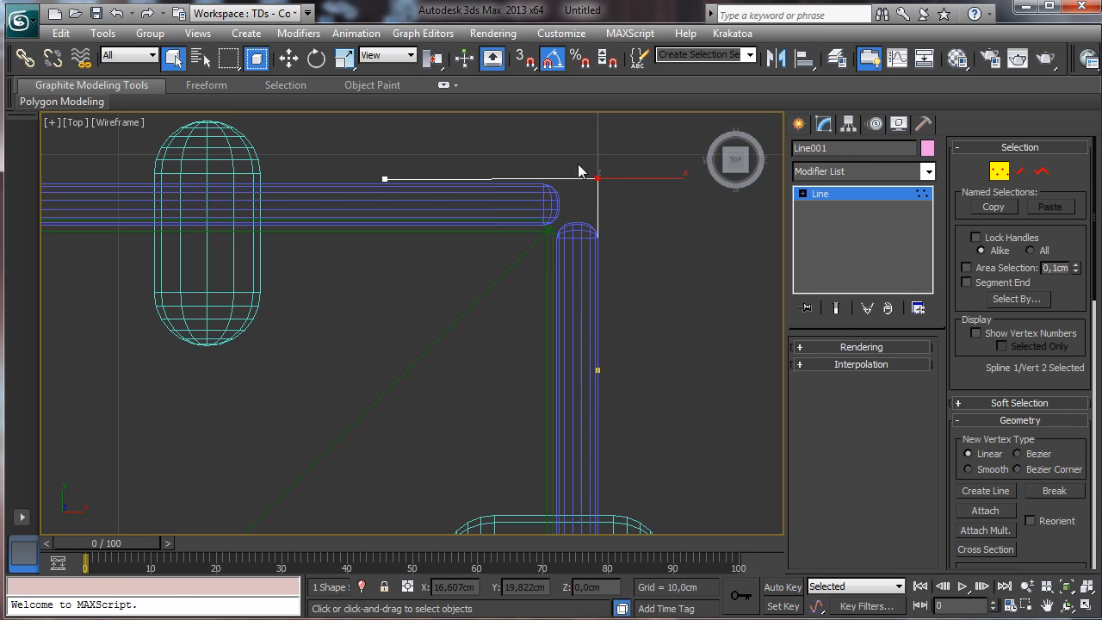
left_click_drag(644, 376, 643, 379)
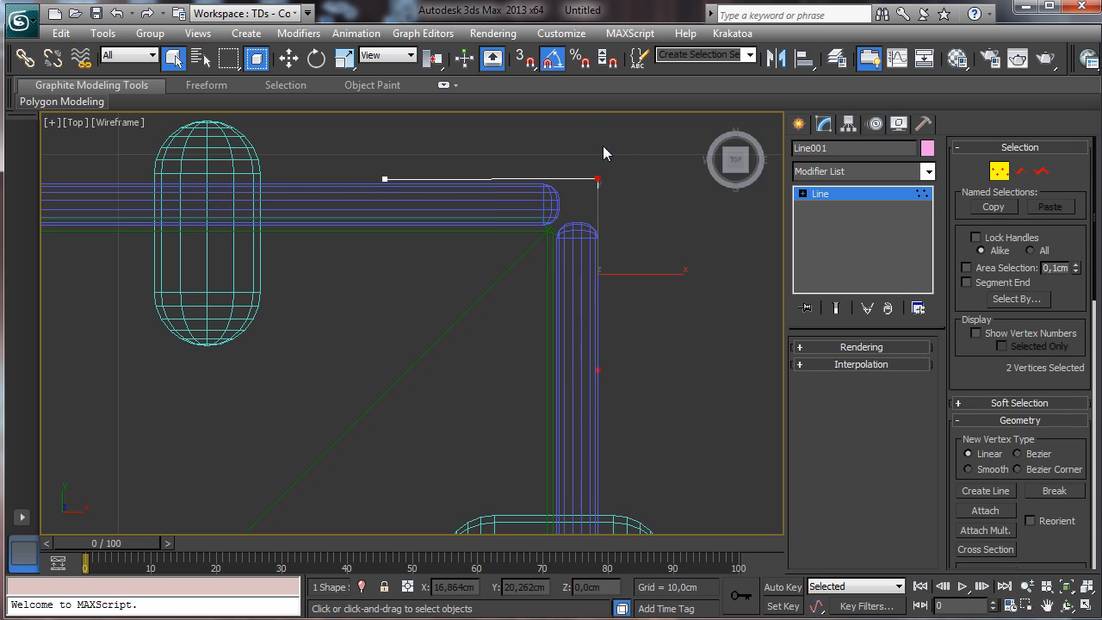
left_click(291, 58)
left_click_drag(623, 155, 602, 125)
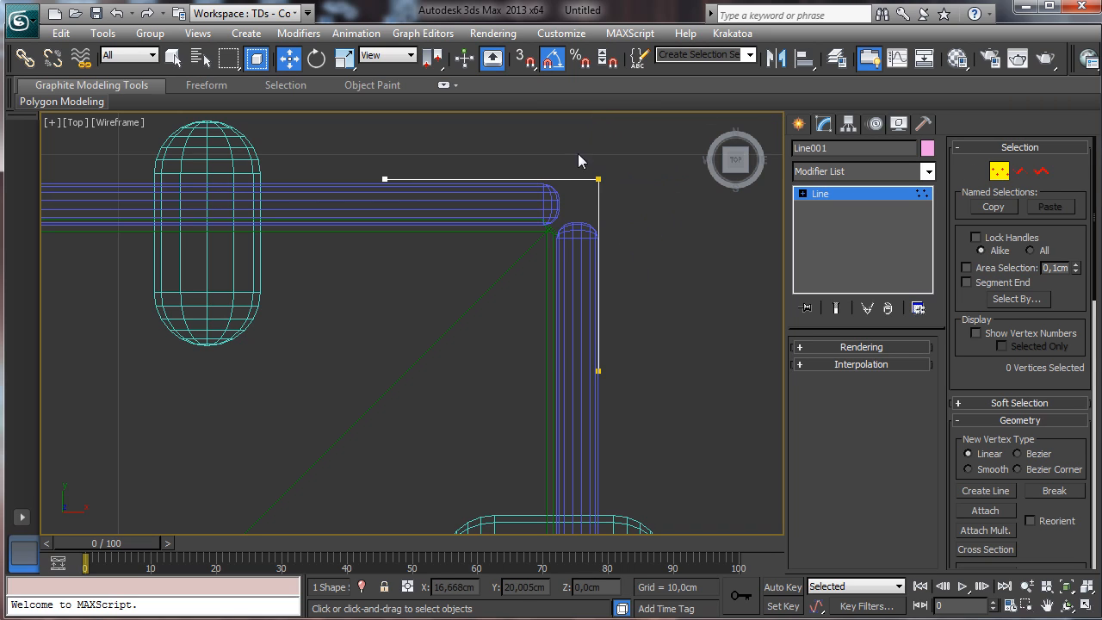
mouse_move(656, 175)
left_mouse_down()
mouse_move(670, 174)
mouse_move(658, 174)
left_mouse_up()
left_click(998, 170)
Step: Outline the L-shaped spline outward to give it a thin, closed profile
left_click(802, 194)
left_click(833, 234)
left_click(600, 203)
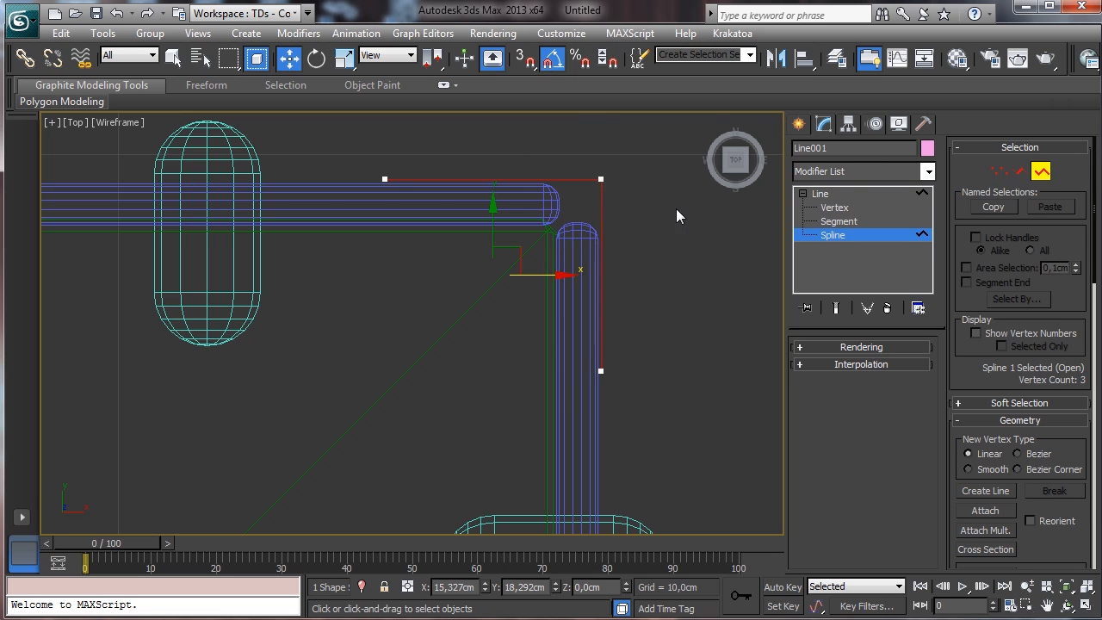
scroll(1010, 426, "down", 10)
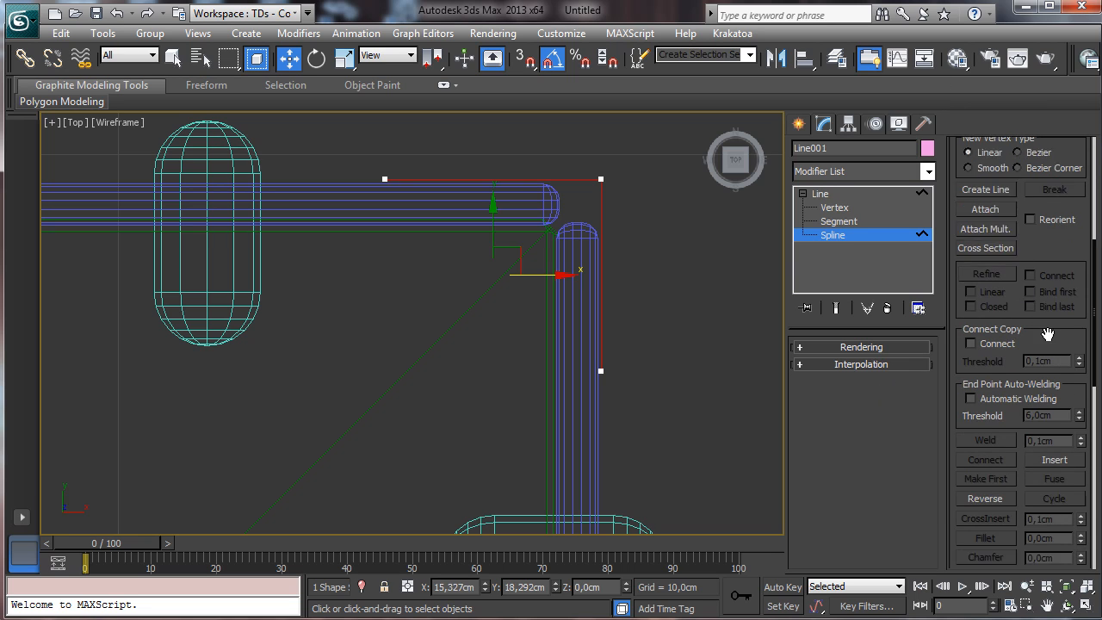
left_click(986, 320)
left_click_drag(608, 186, 654, 173)
Step: Fillet all vertices of the L-shaped profile with a small radius
left_click(835, 208)
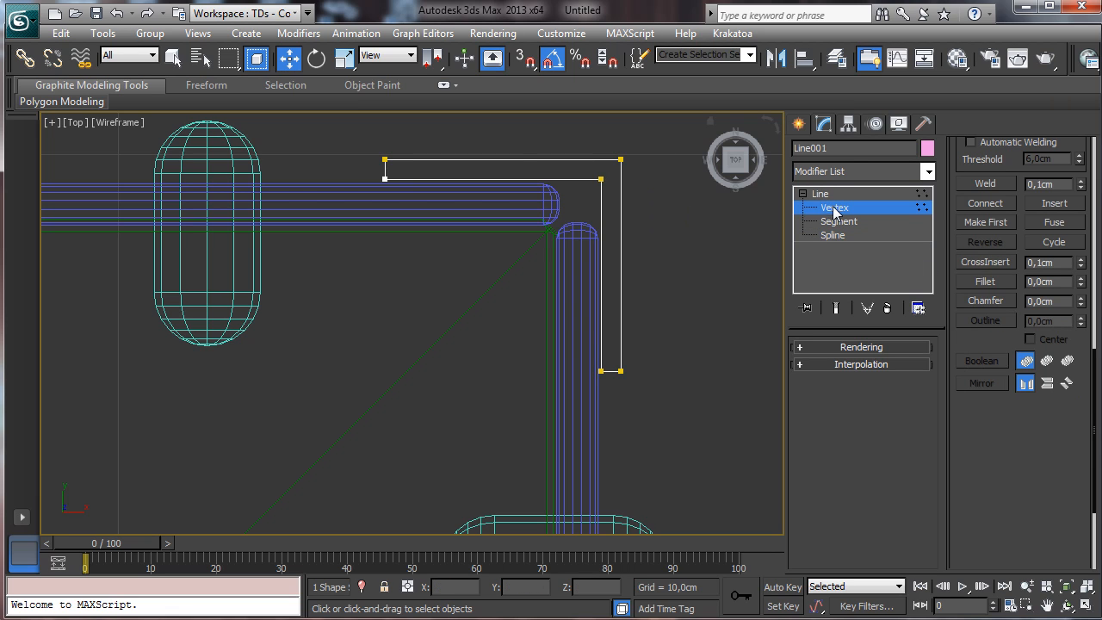
left_click_drag(581, 262, 681, 481)
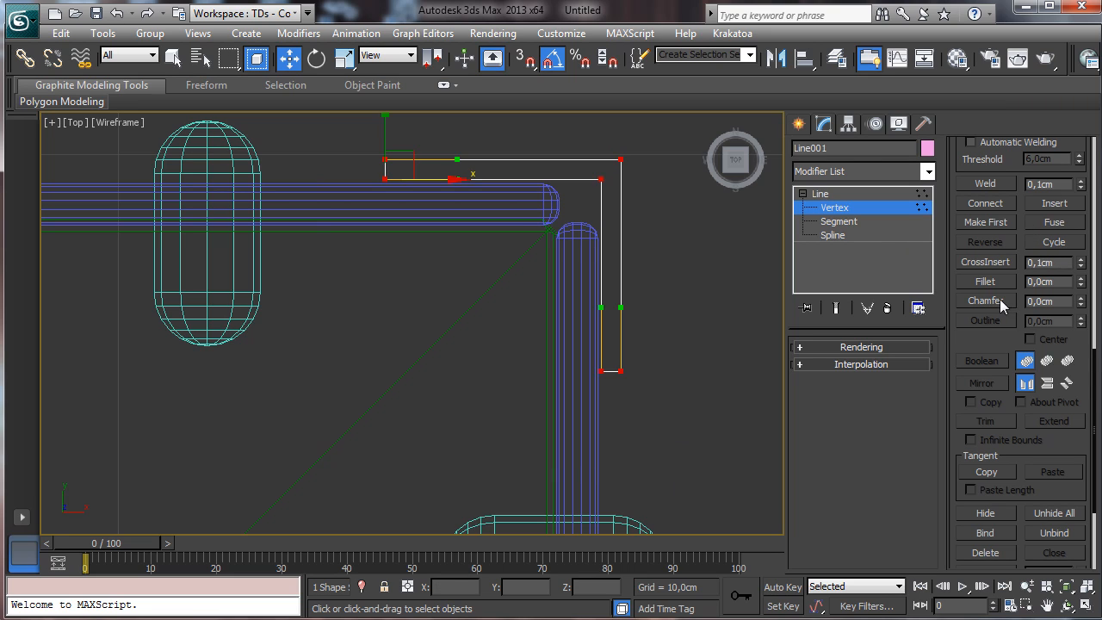
left_click(986, 281)
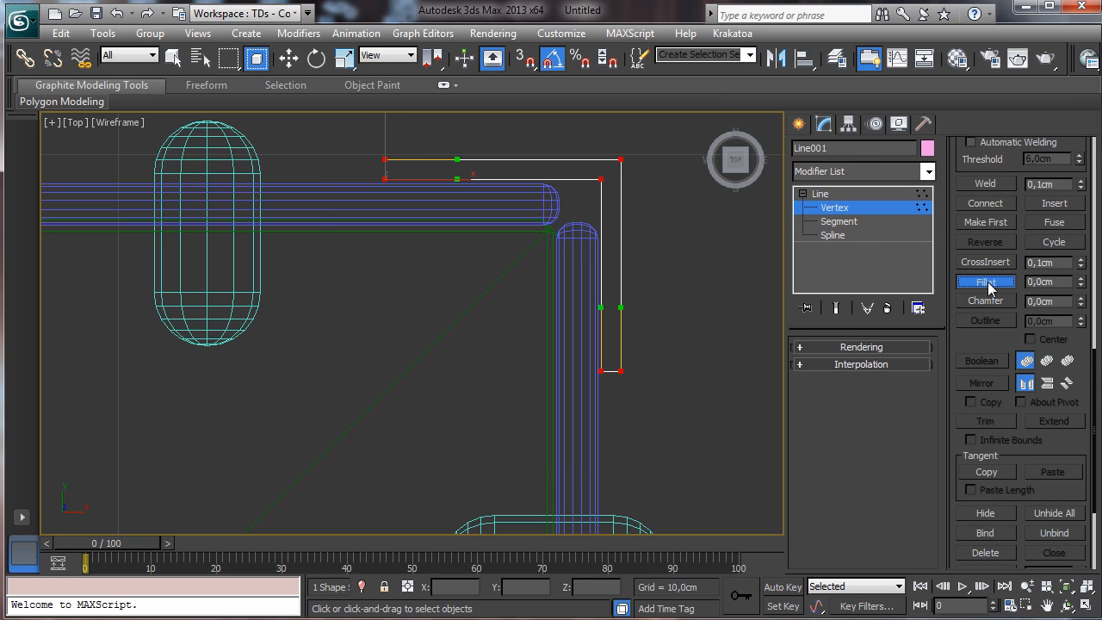
left_click_drag(622, 156, 628, 154)
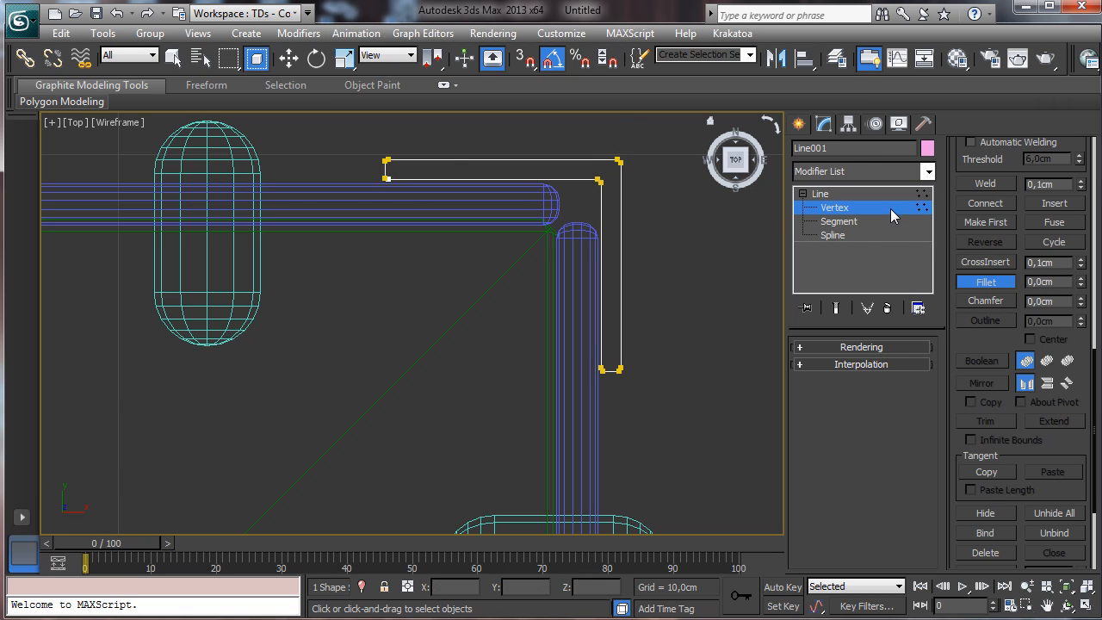
left_click(832, 207)
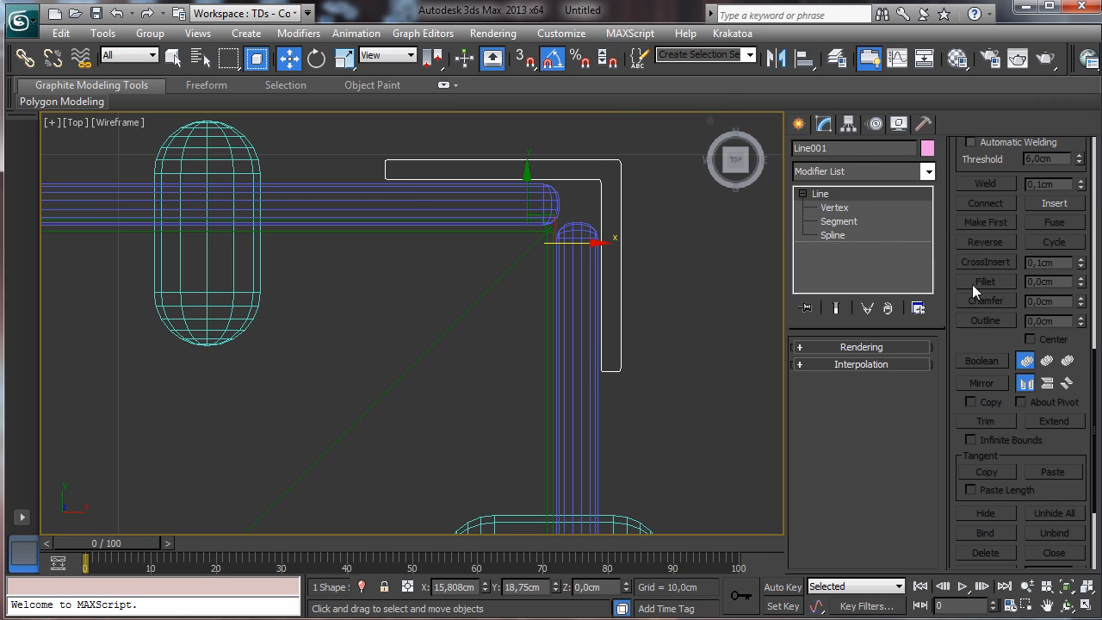
Step: Apply an Extrude modifier to the L-shaped profile with an amount of 20.5 cm
left_click(1084, 606)
right_click(601, 403)
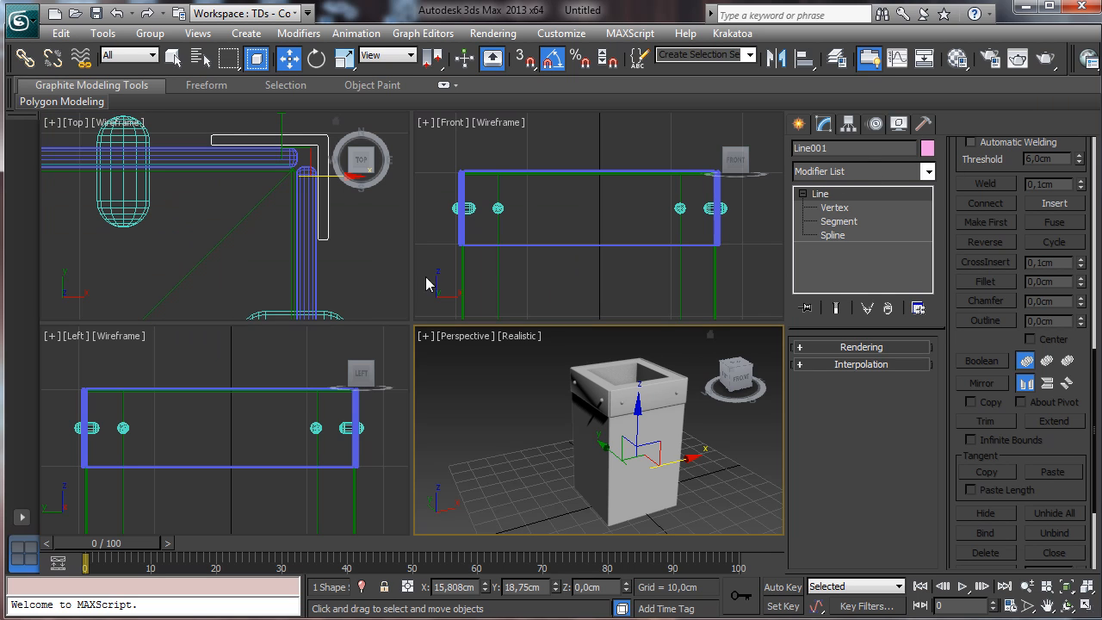
left_click(1068, 587)
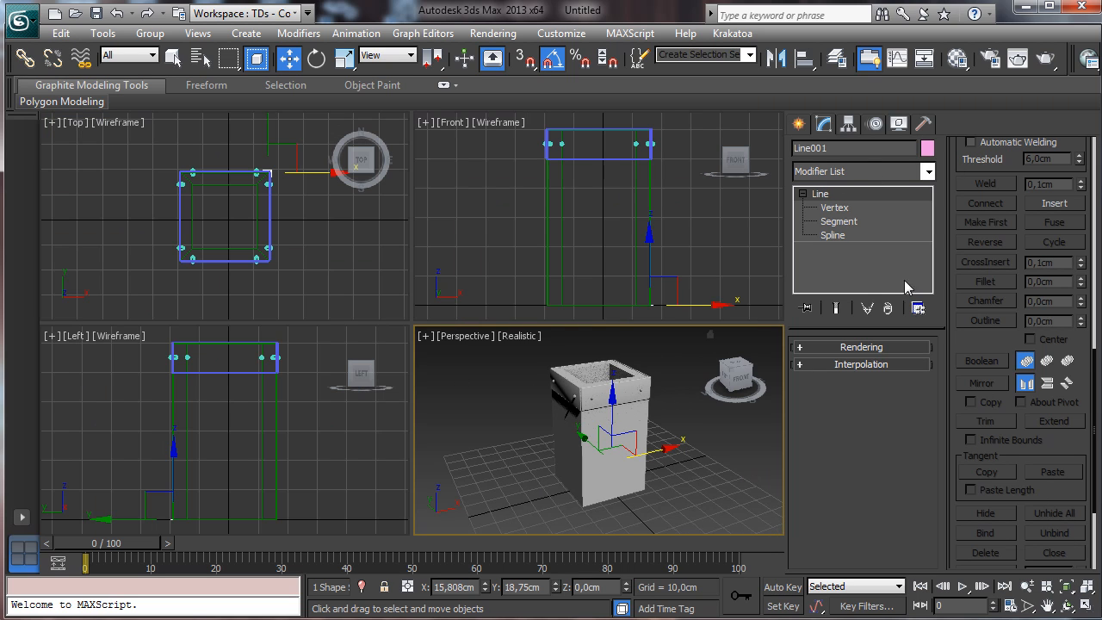
left_click(926, 184)
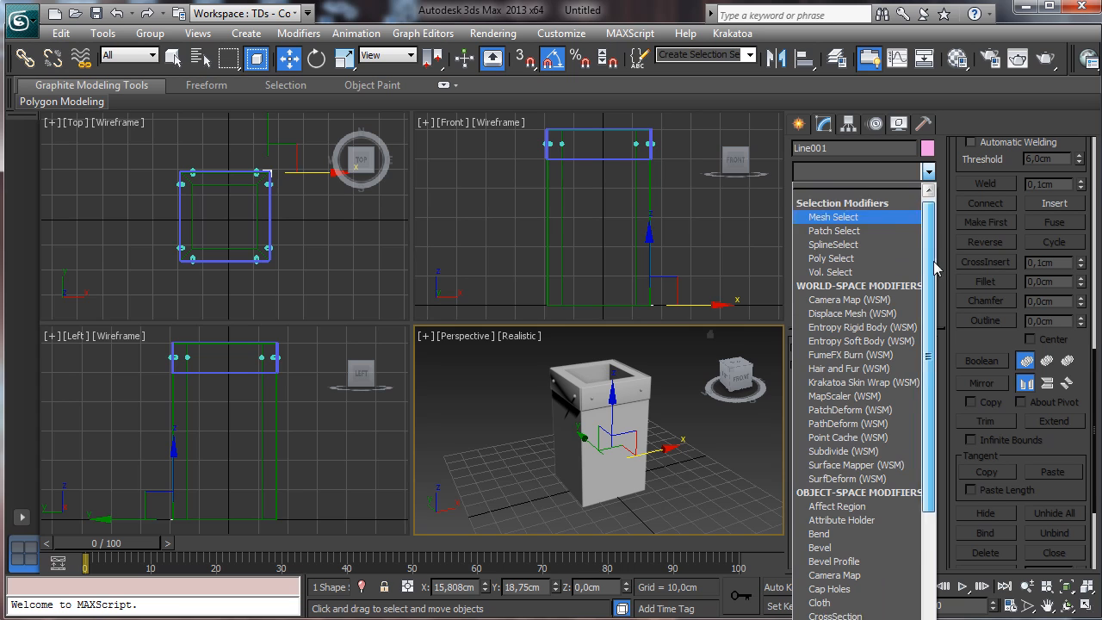
scroll(926, 328, "down", 4)
scroll(925, 328, "down", 2)
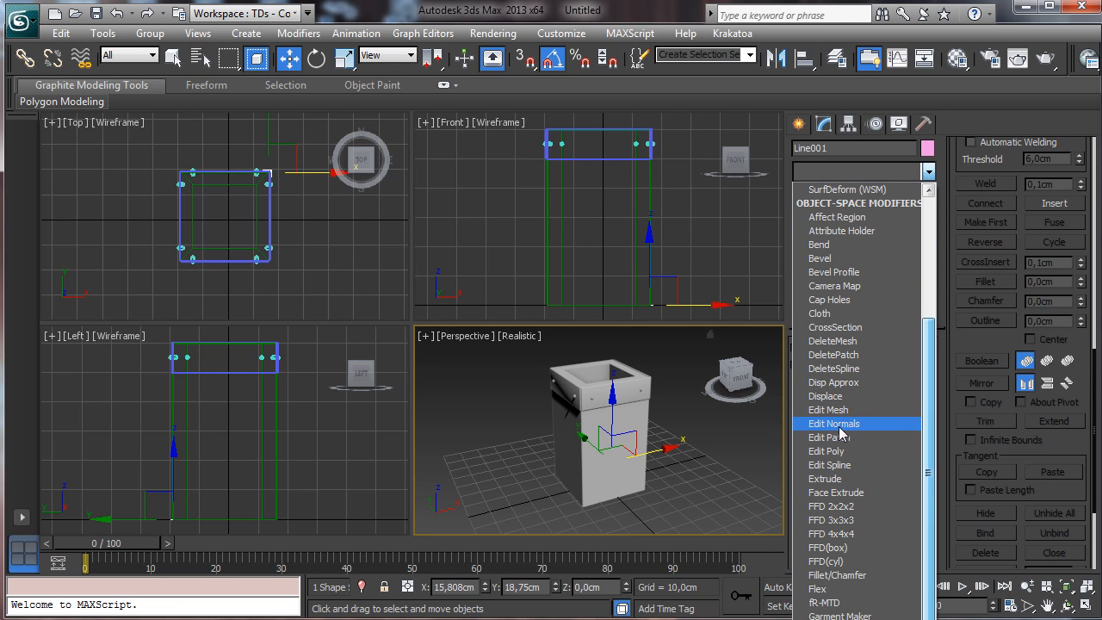
left_click(841, 480)
left_click_drag(911, 377, 915, 333)
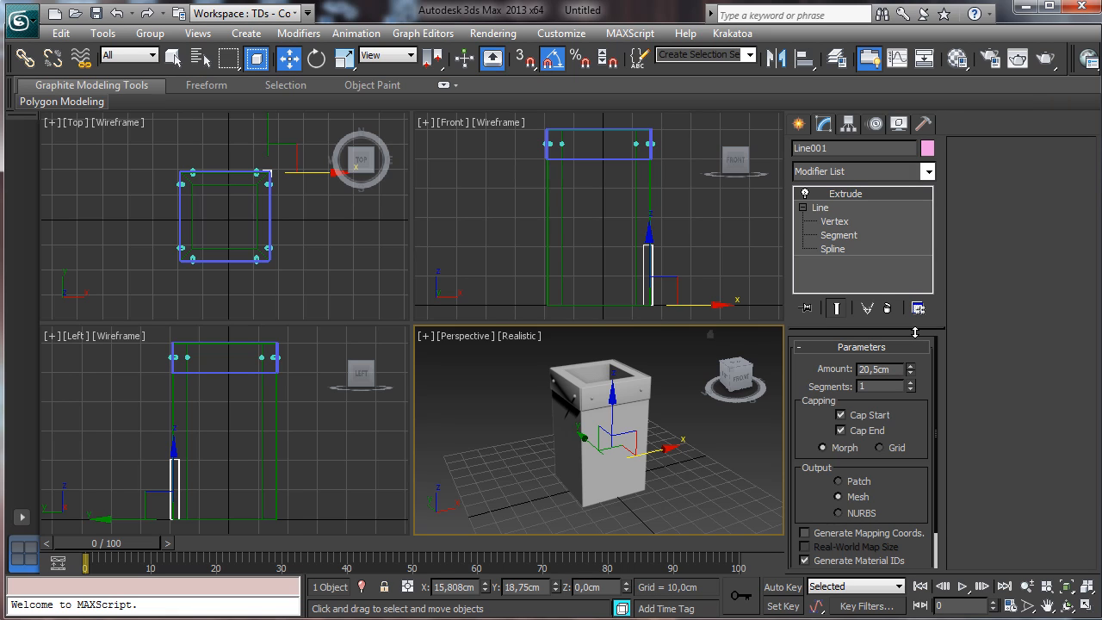
Step: Move the L-shaped corner piece up so its base meets the rim's lower edge, at Z about 49.75 cm
left_click(317, 57)
left_click(178, 423)
key("w")
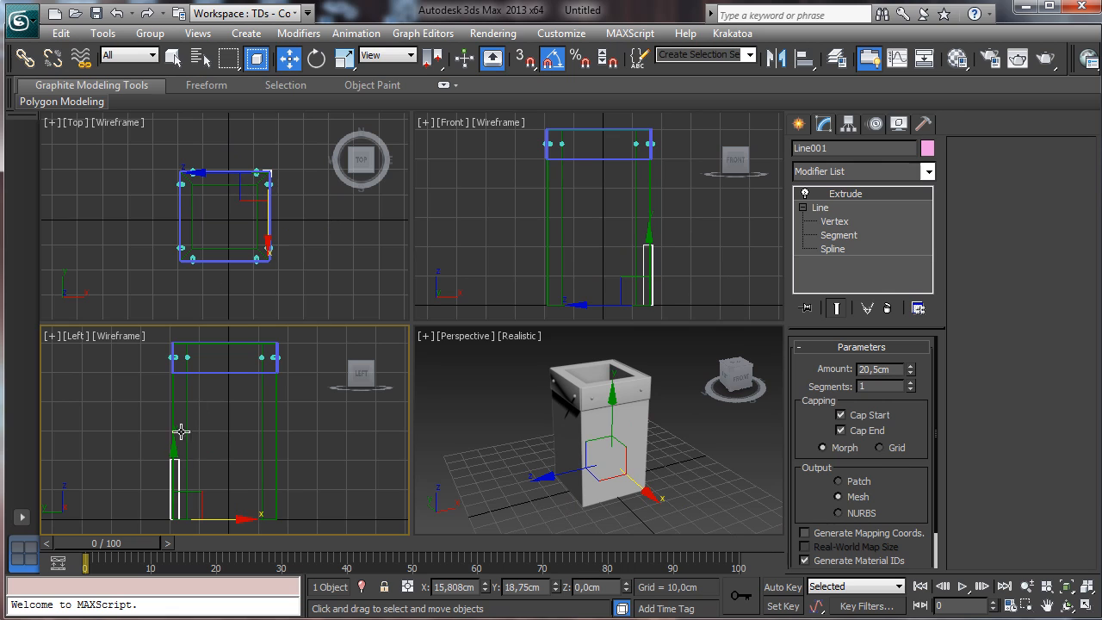
left_click_drag(170, 467, 173, 313)
left_click(116, 14)
right_click(728, 227)
left_click(1068, 587)
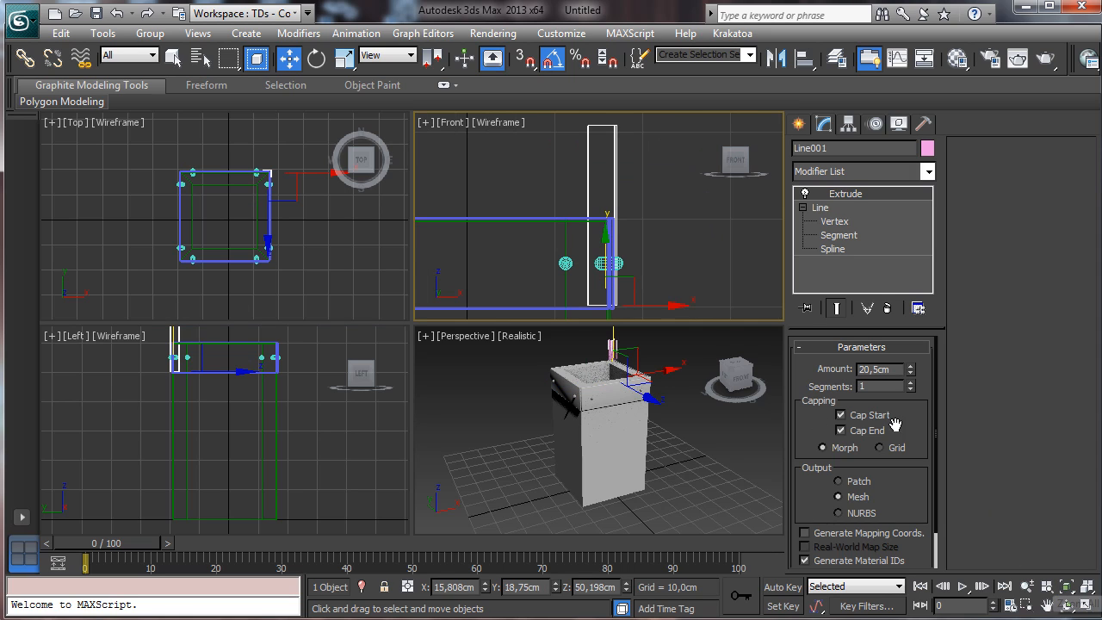
left_click_drag(605, 257, 605, 258)
Step: Set the corner piece's extrusion amount to 30.5 cm and assign the Metal material to it
right_click(698, 366)
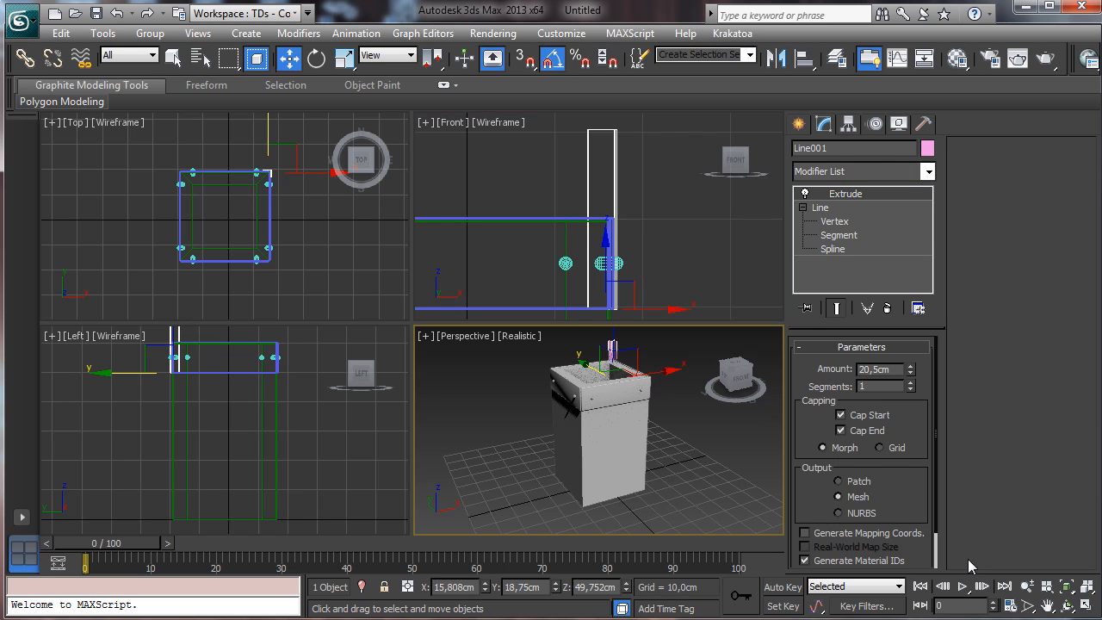
left_click(1070, 608)
left_click_drag(578, 434, 554, 315)
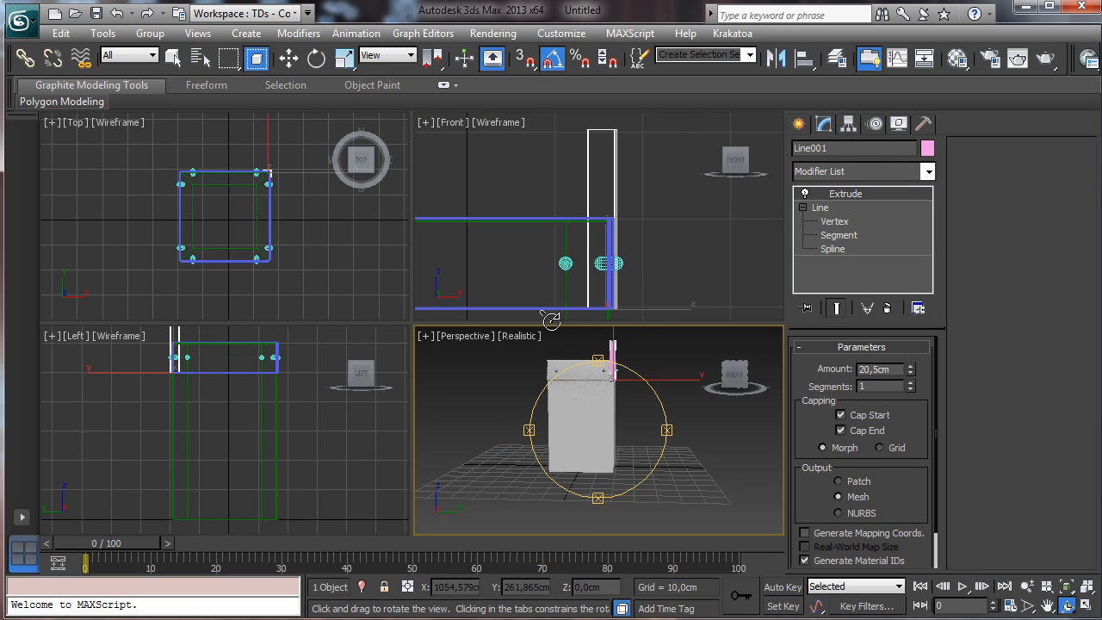
left_click_drag(910, 372, 909, 344)
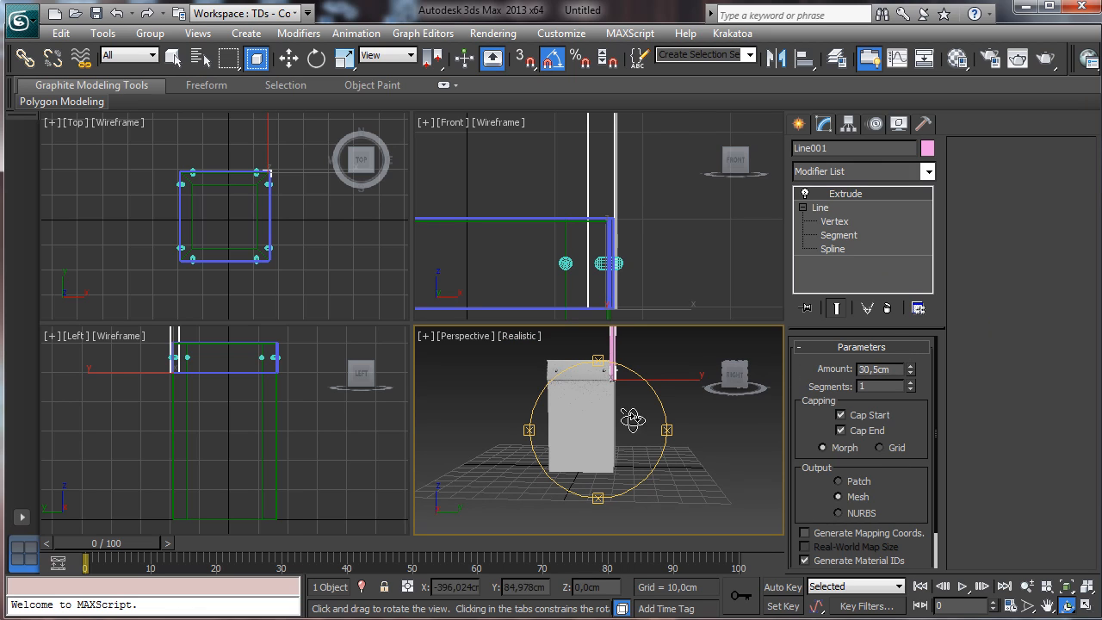
left_click(1048, 606)
left_click_drag(595, 415, 605, 523)
left_click(173, 57)
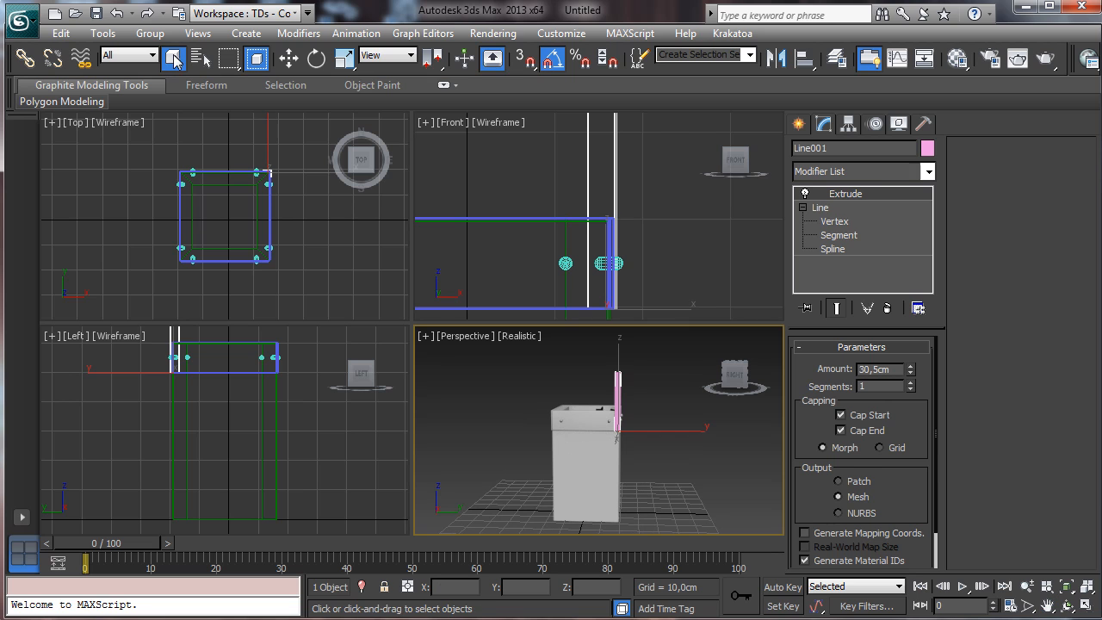
left_click(958, 57)
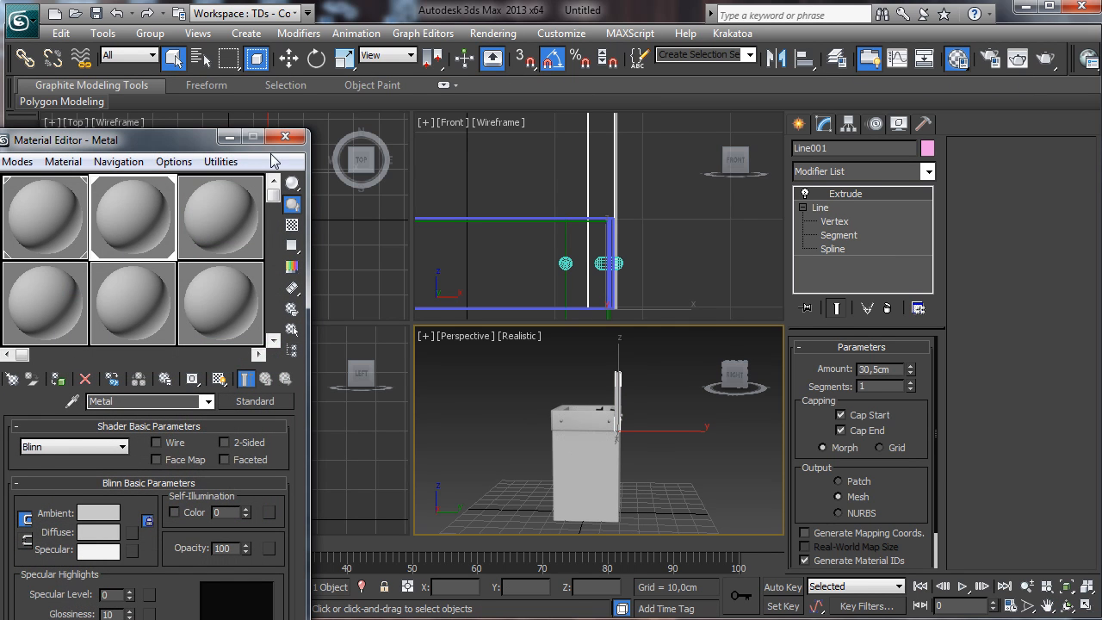
left_click(285, 136)
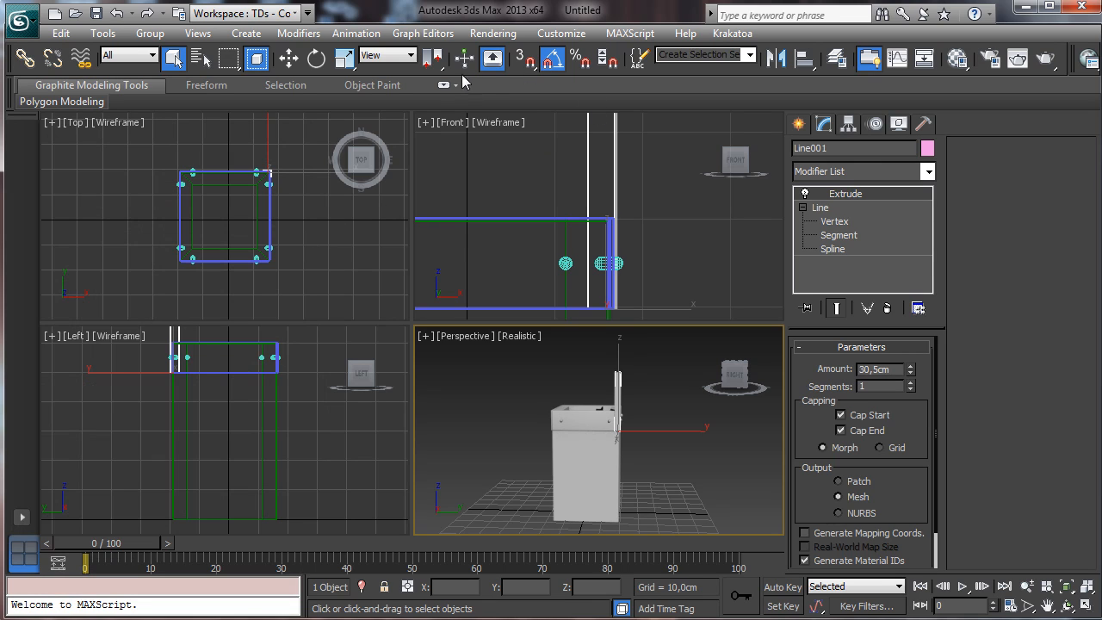
Step: Align only the pivot of the L-shaped corner post to the rim's pivot point in X and Y position
left_click(850, 124)
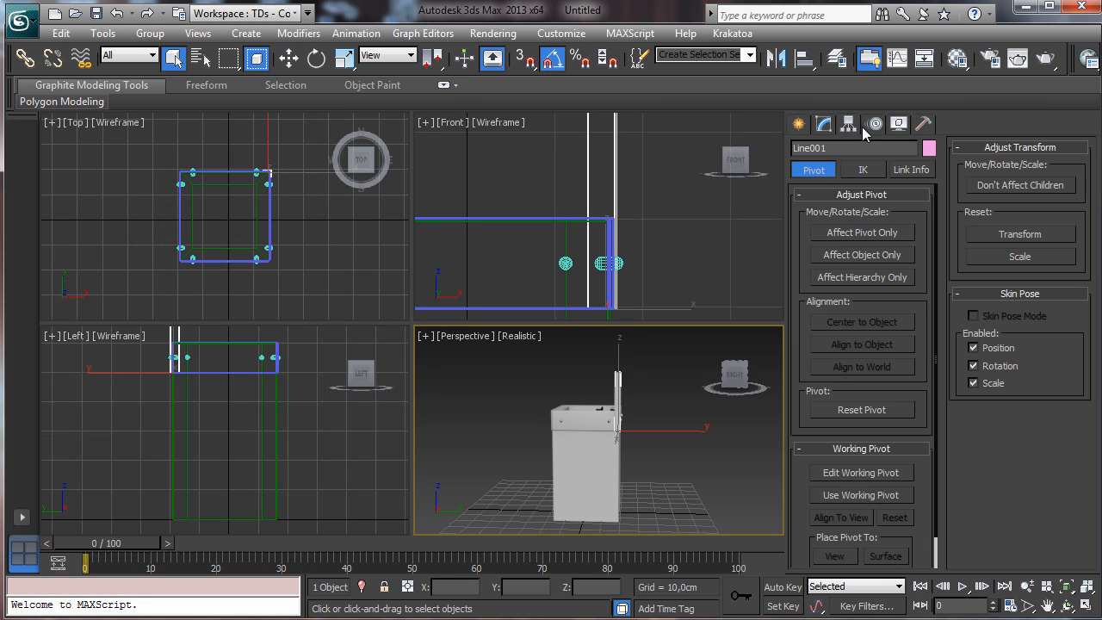
left_click(834, 234)
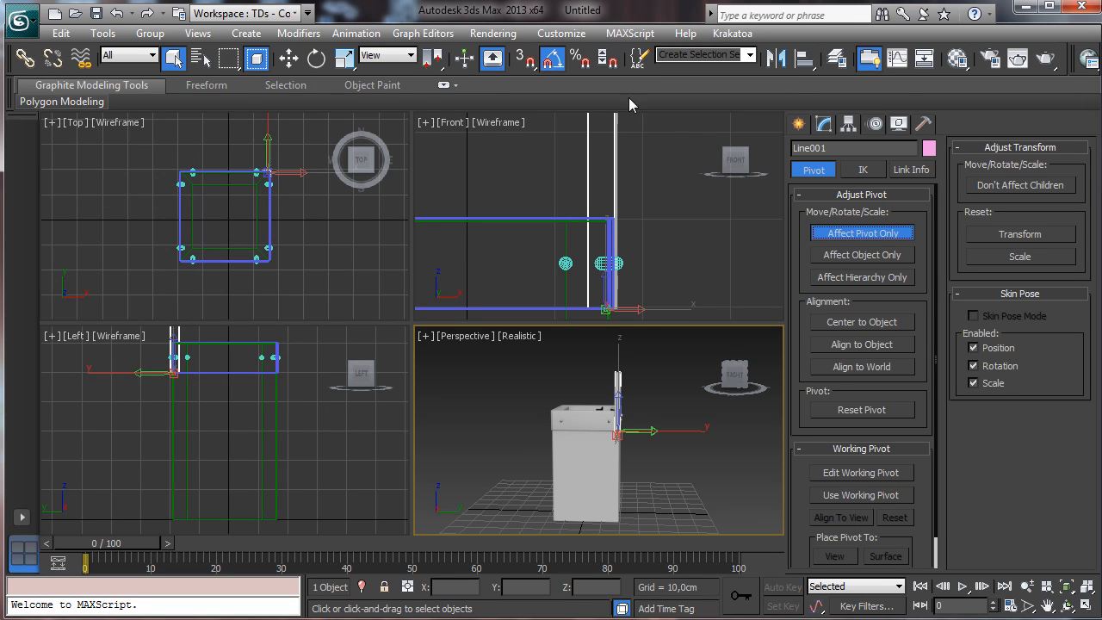
left_click(802, 60)
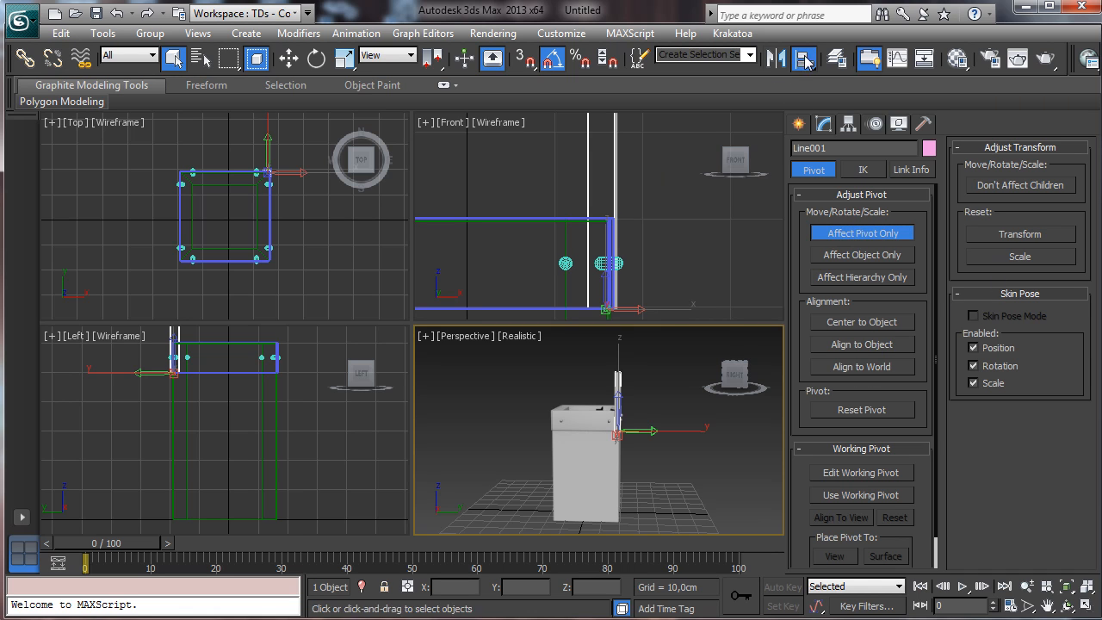
left_click(265, 218)
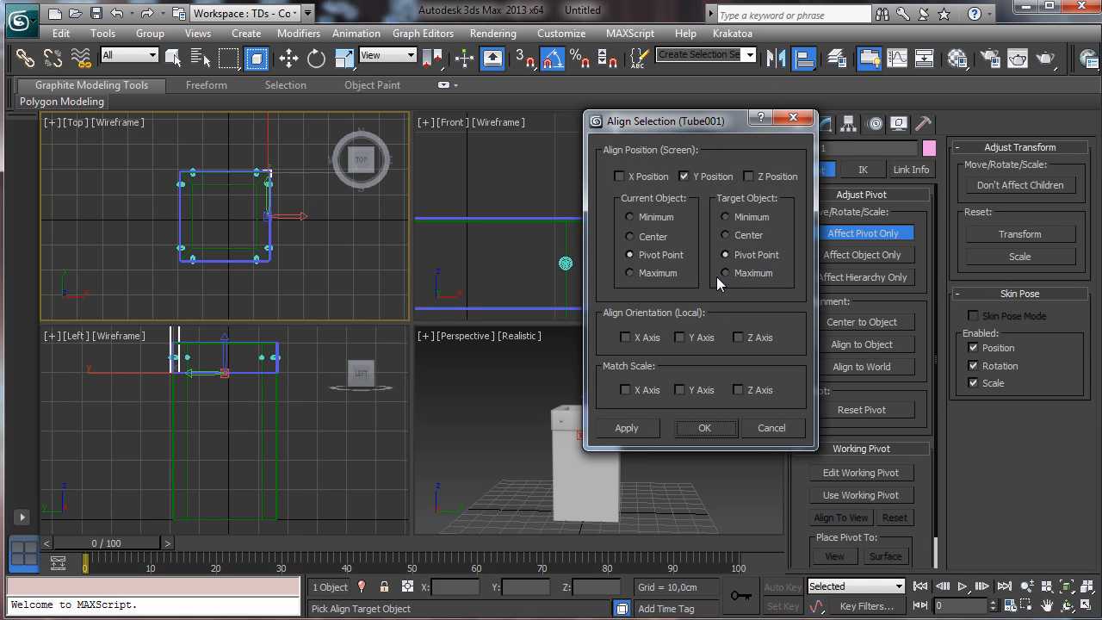
left_click(620, 176)
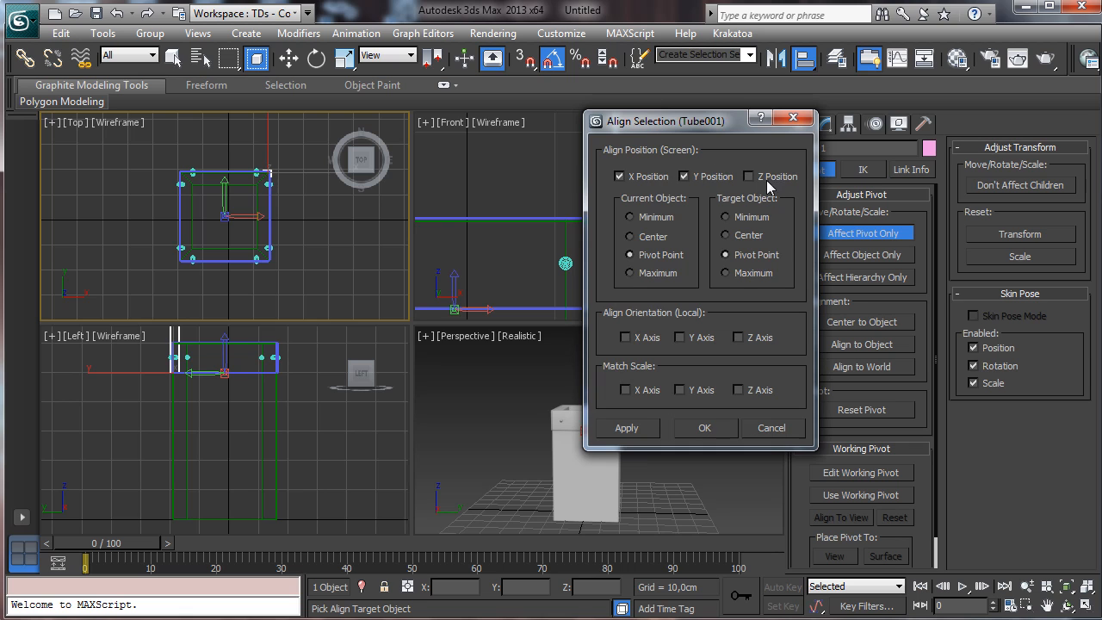
left_click(704, 428)
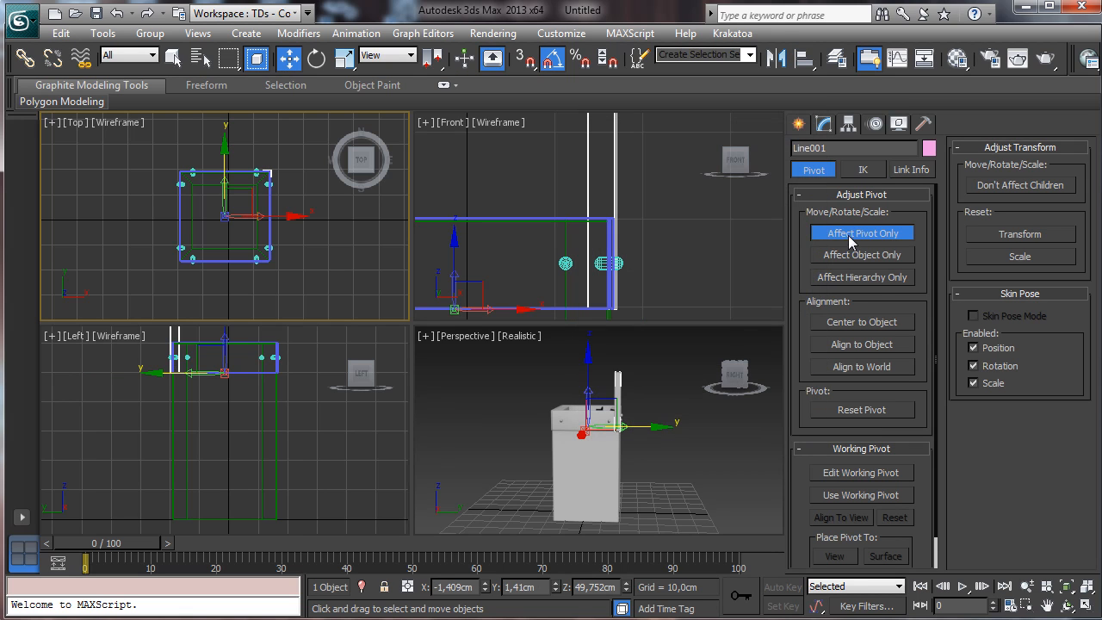
Step: Rotate-clone the corner post by -90° about the vertical axis in the Top view, making three instances for the other corners
left_click(314, 59)
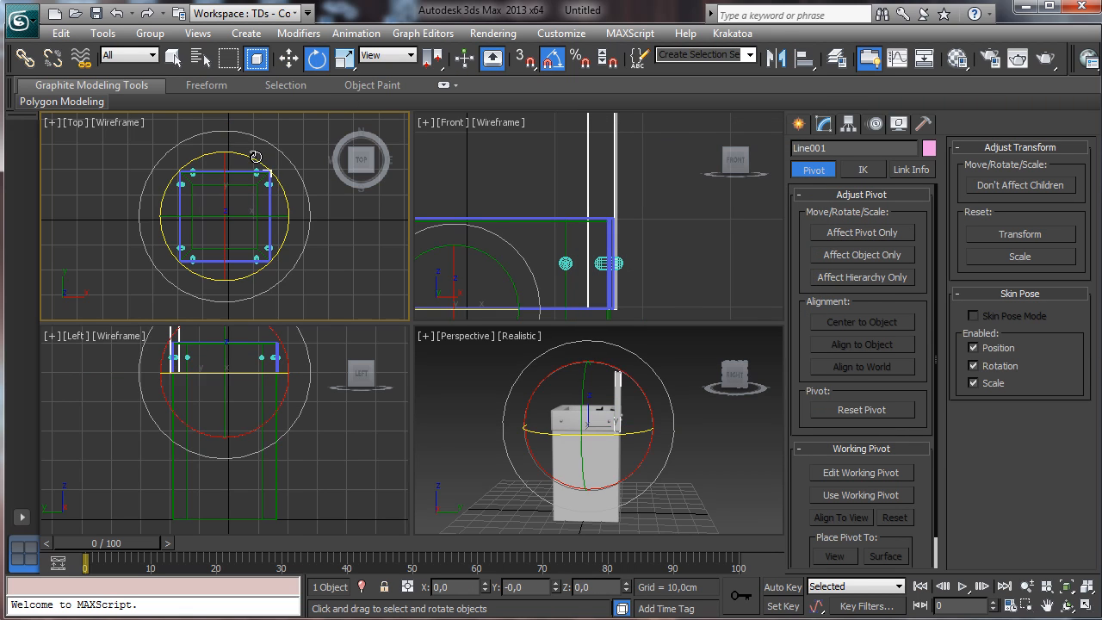
left_click_drag(254, 162, 313, 217)
left_click(613, 389)
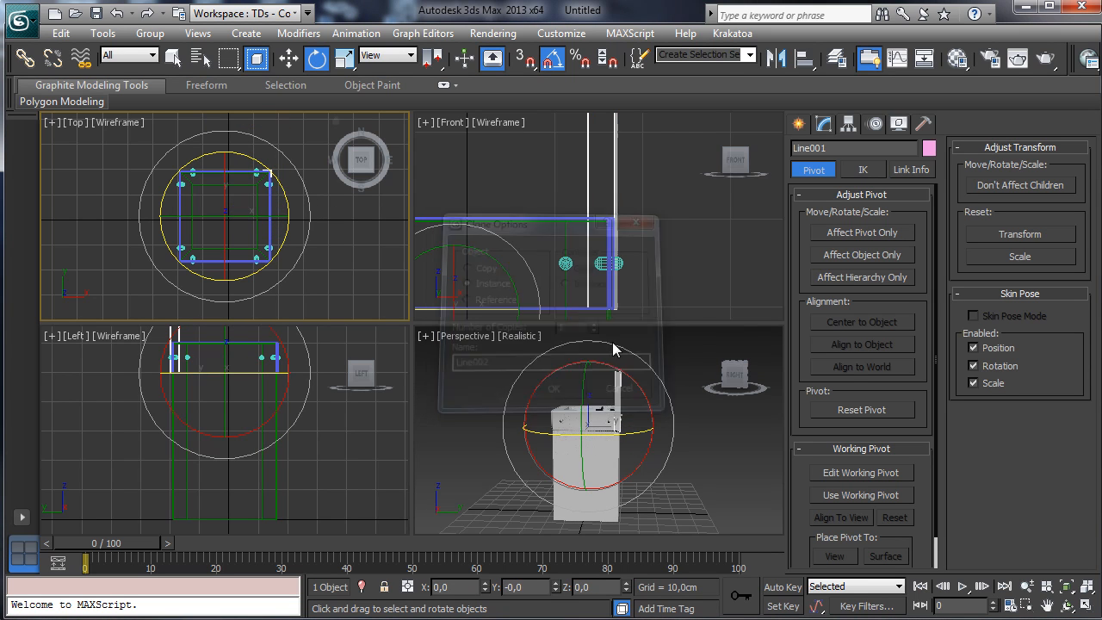
left_click_drag(254, 163, 316, 210, "shift")
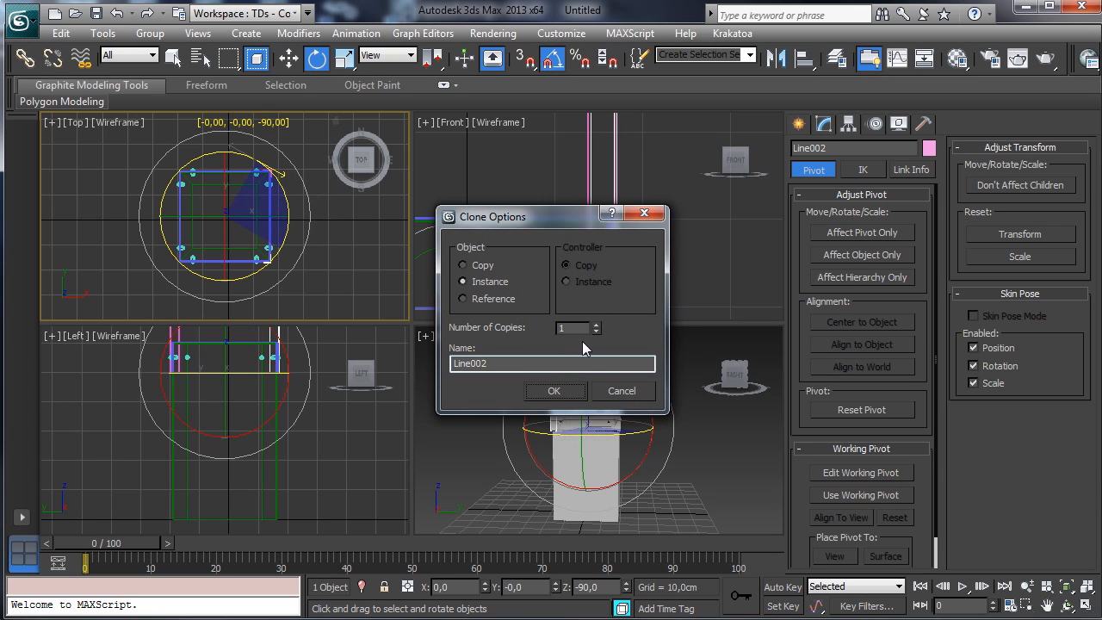
left_click(597, 325)
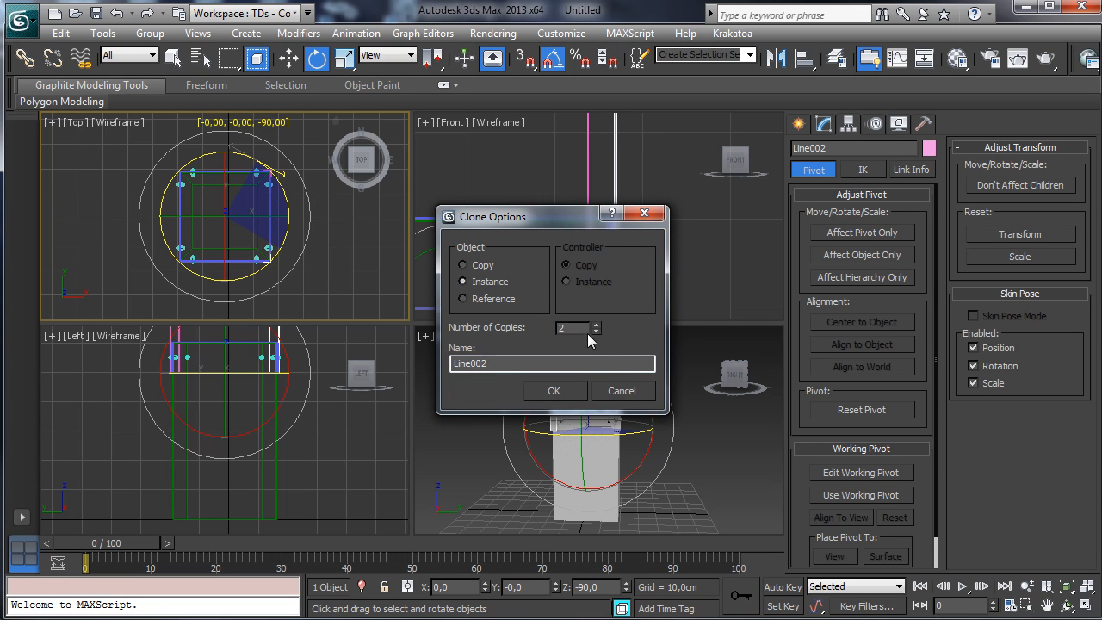
left_click(556, 390)
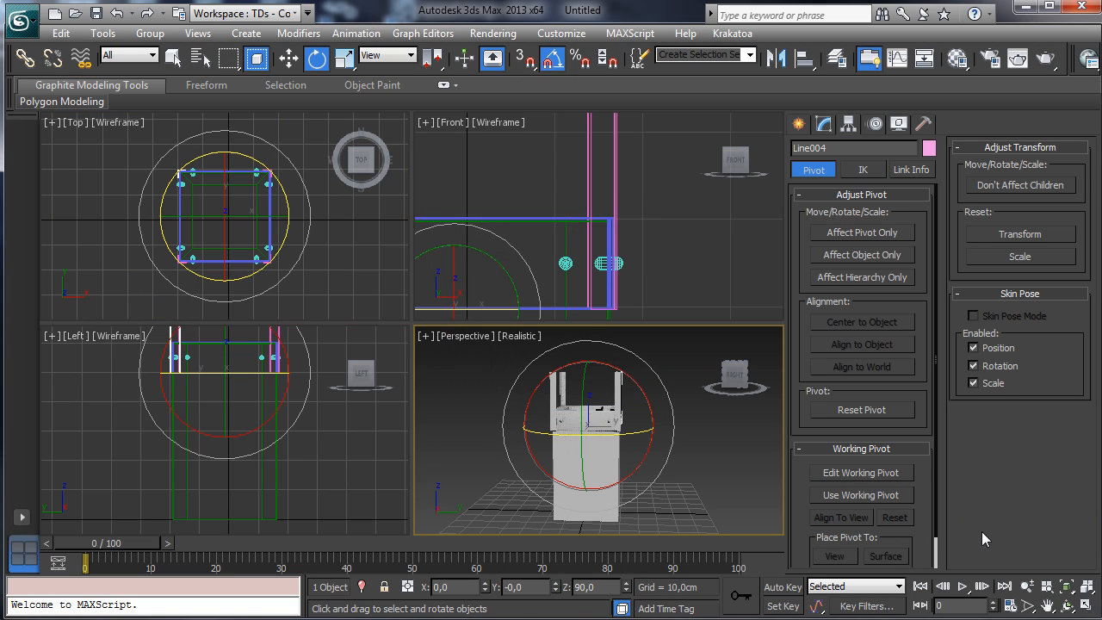
Step: Draw a rectangle spline of about 51.4 by 54.8 cm around the chimney in the Top view
left_click(1089, 607)
left_click(1068, 607)
left_click_drag(419, 365, 383, 327)
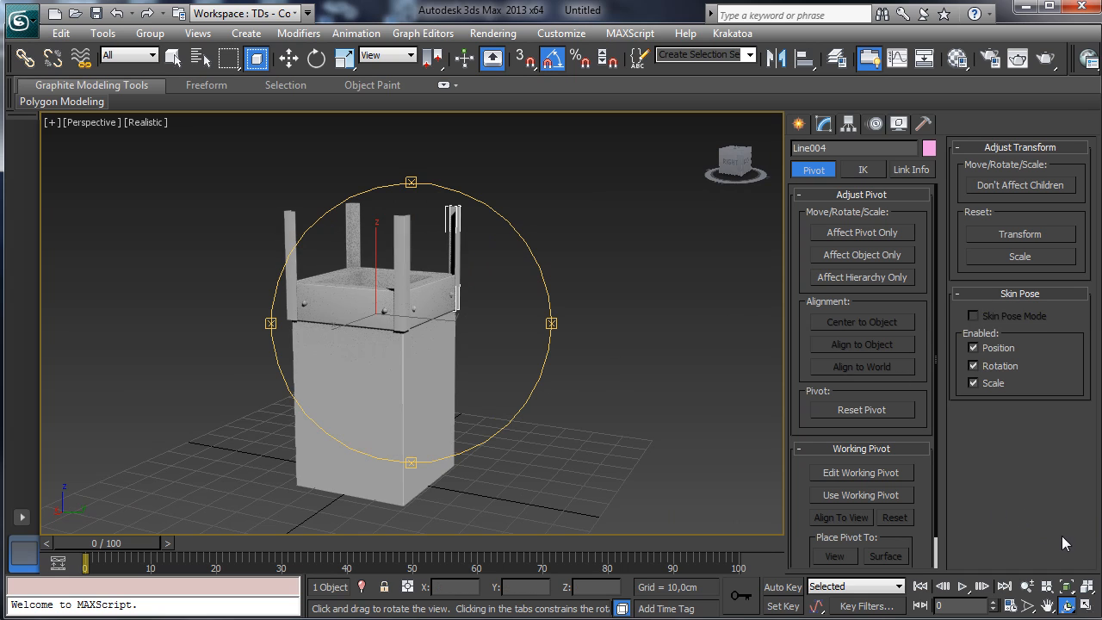
left_click(1087, 607)
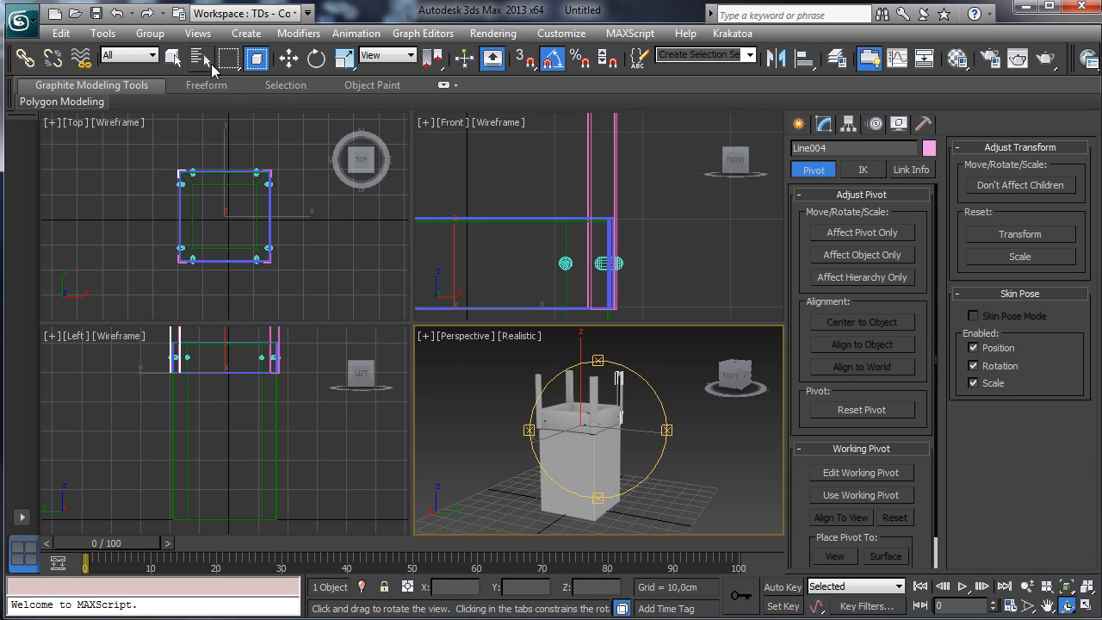
left_click(181, 58)
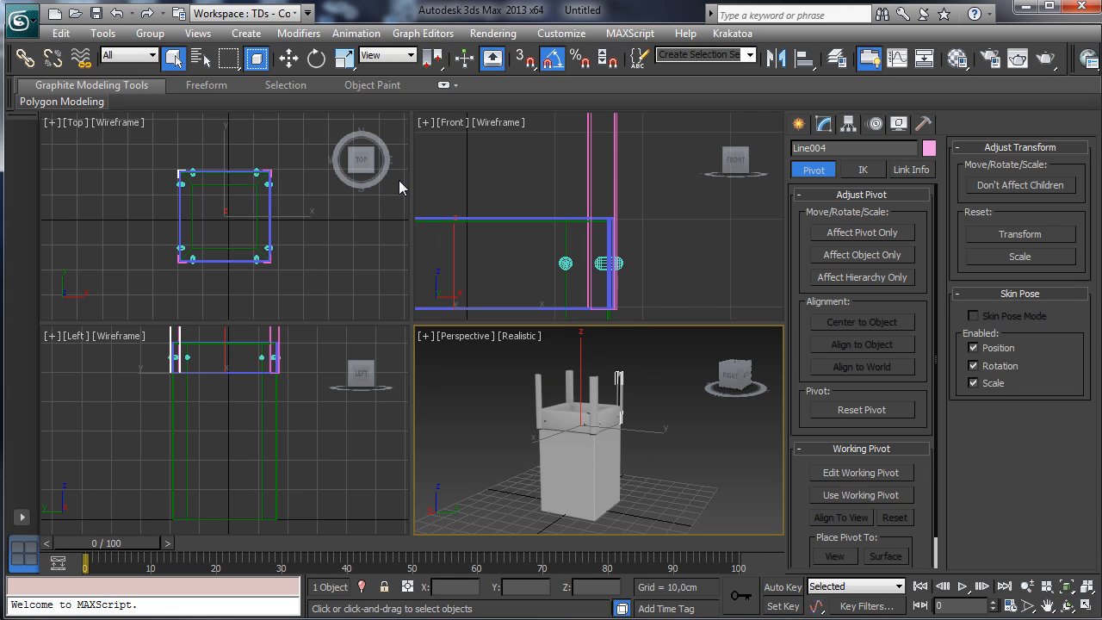
left_click(799, 124)
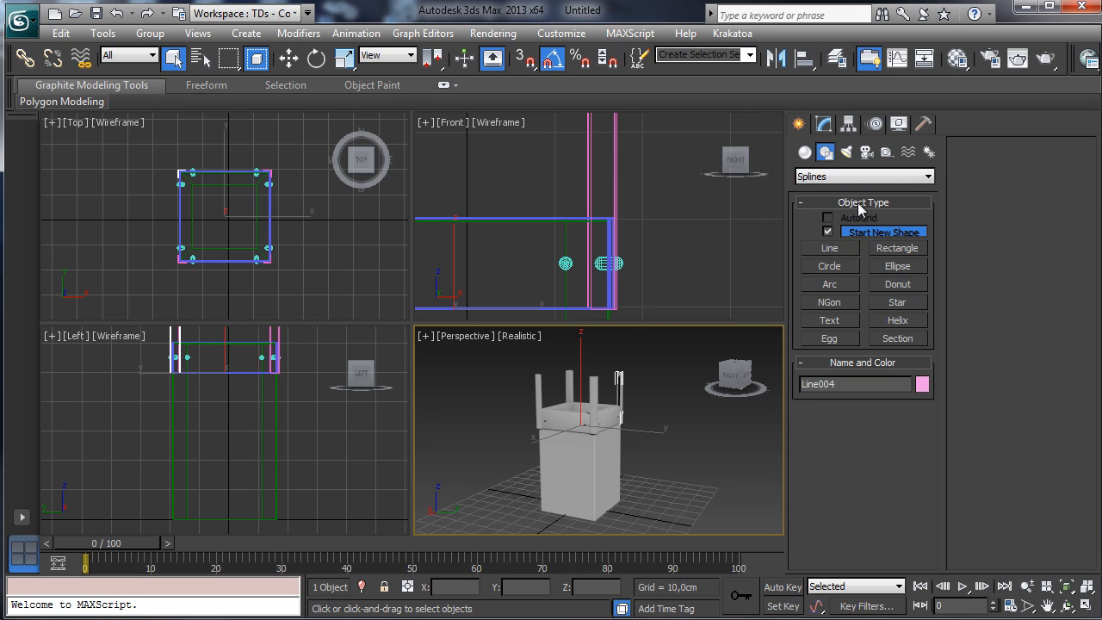
left_click(897, 248)
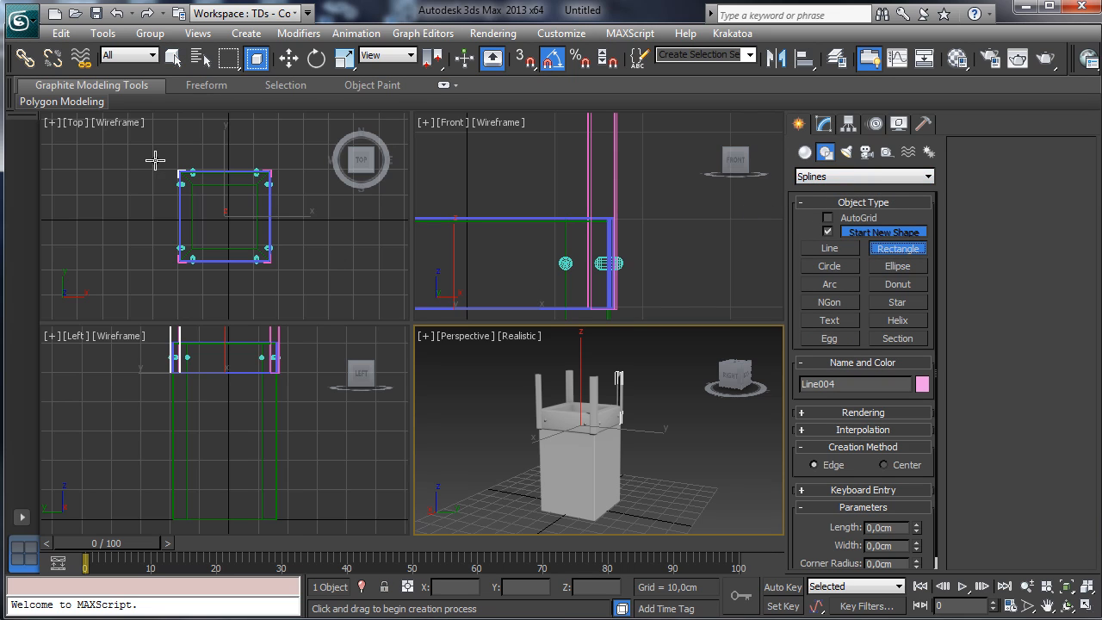
left_click_drag(157, 152, 299, 270)
key("q")
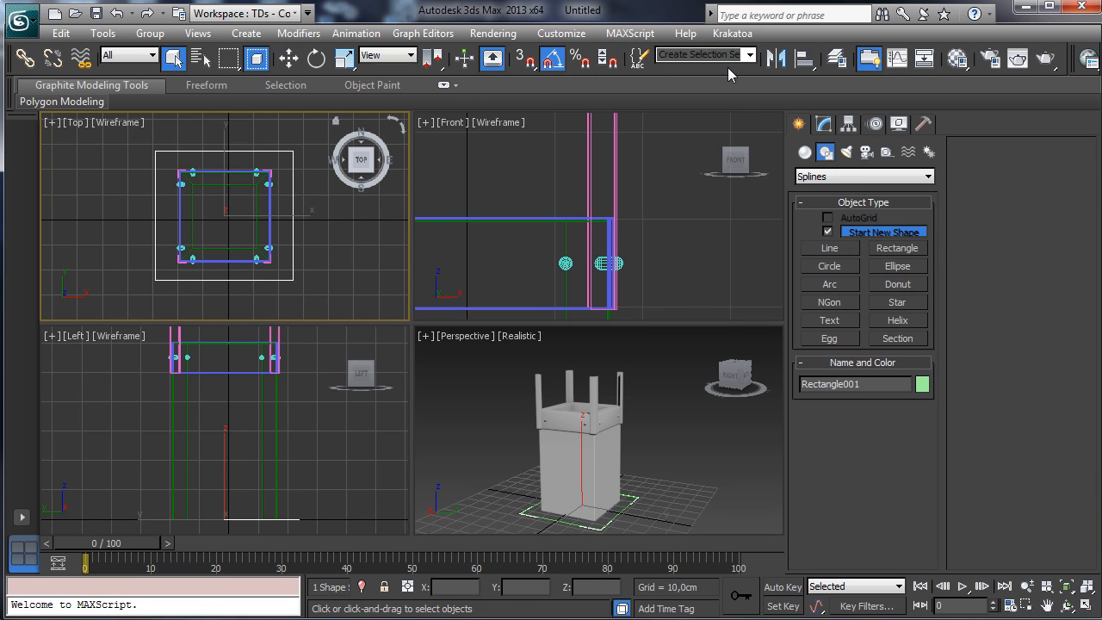
Step: Align the rectangle to the rim's pivot point in X and Y, then raise it to the post tops at Z about 79.9 cm
left_click(810, 61)
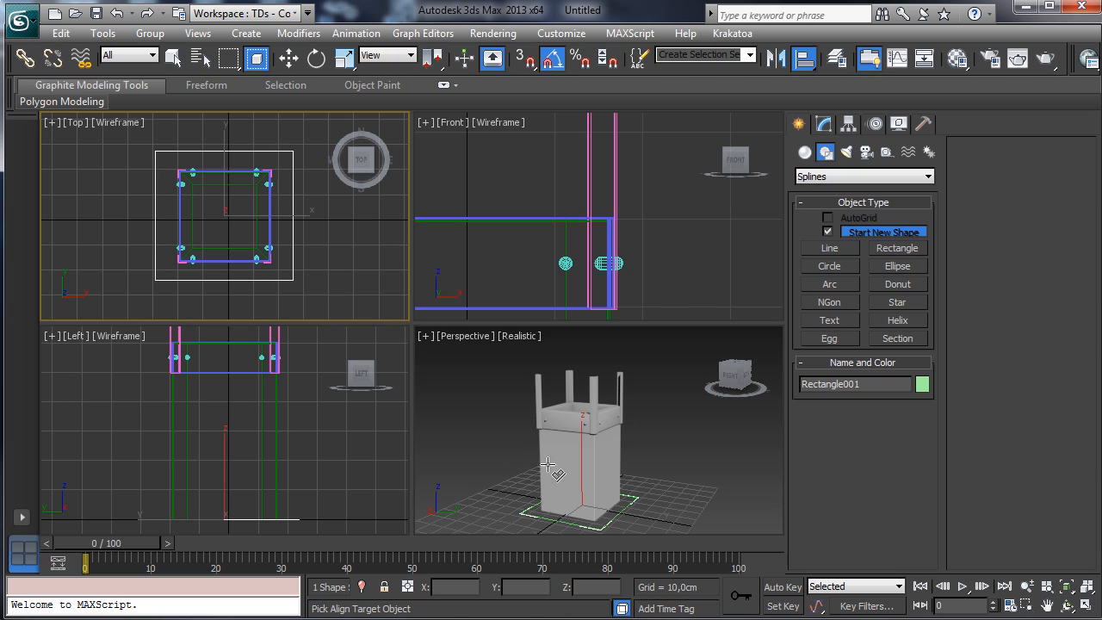
left_click(622, 448)
left_click(764, 178)
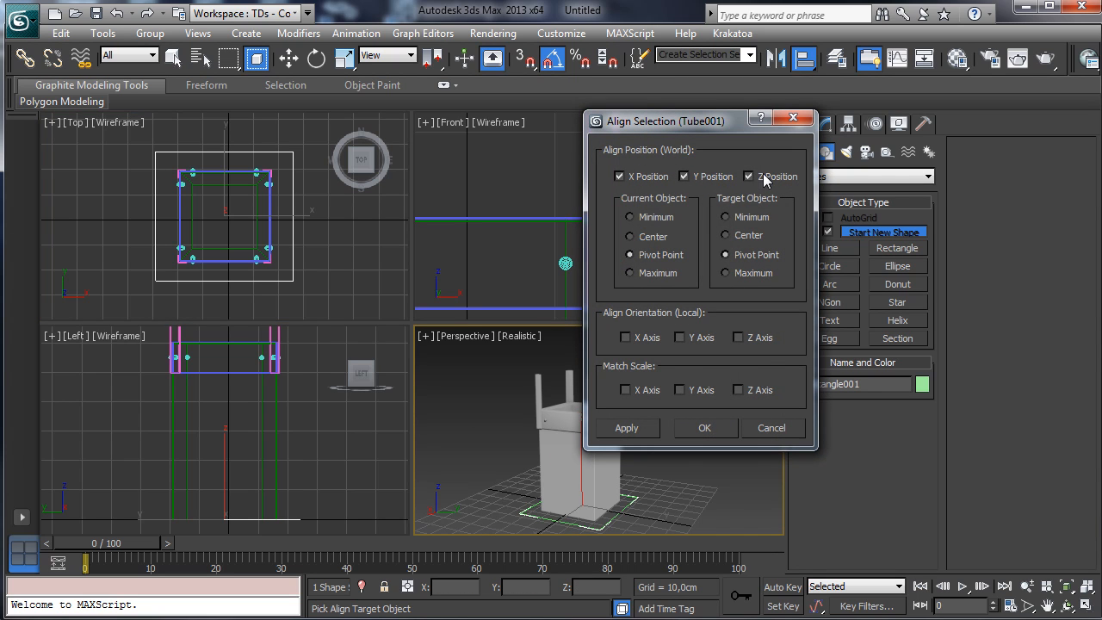
left_click(705, 427)
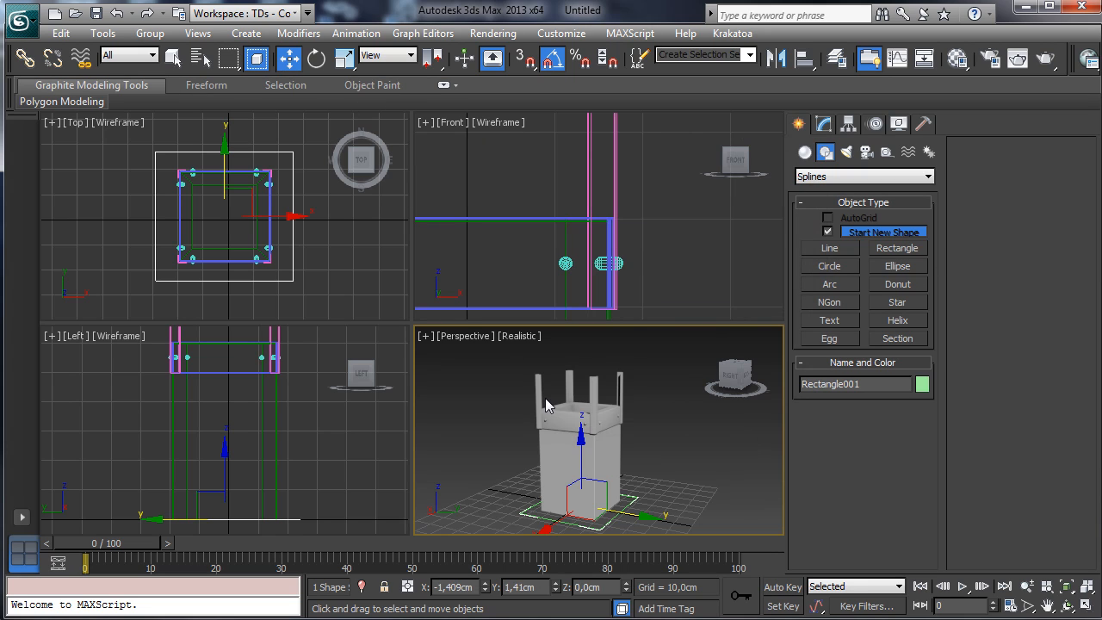
left_click_drag(585, 451, 600, 324)
Step: Set both the length and the width of the rectangle to 55 cm
left_click(830, 124)
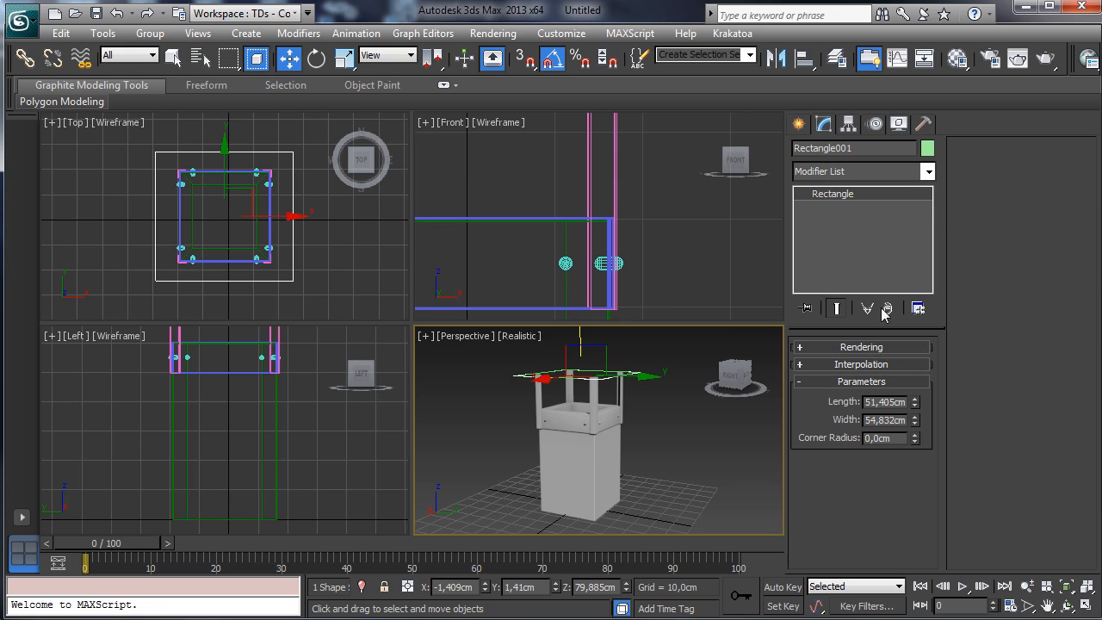
double_click(899, 401)
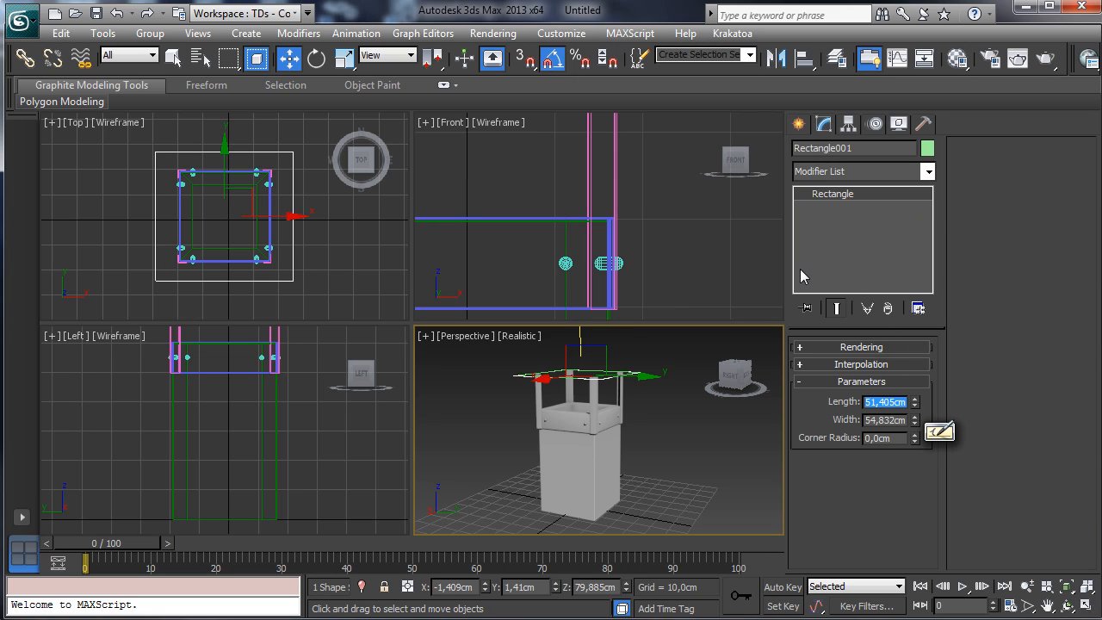
type("55")
key("Return")
left_click(889, 417)
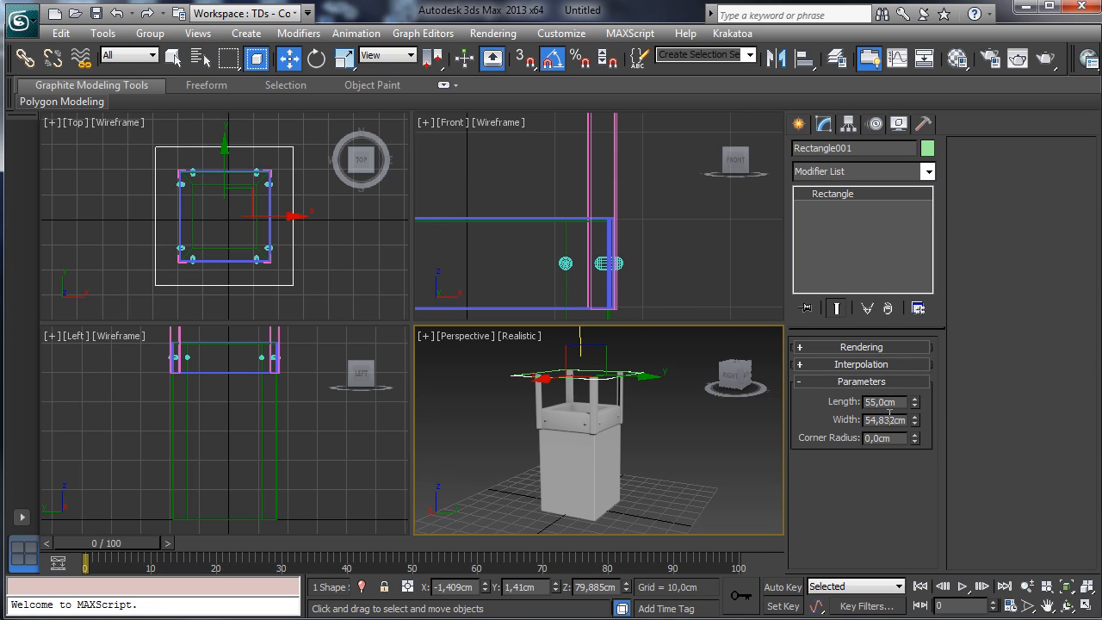
double_click(891, 420)
type("55")
key("Return")
Step: Round the rectangle's corners slightly with a corner radius of 0.46 cm
left_click_drag(914, 440, 914, 421)
right_click(355, 301)
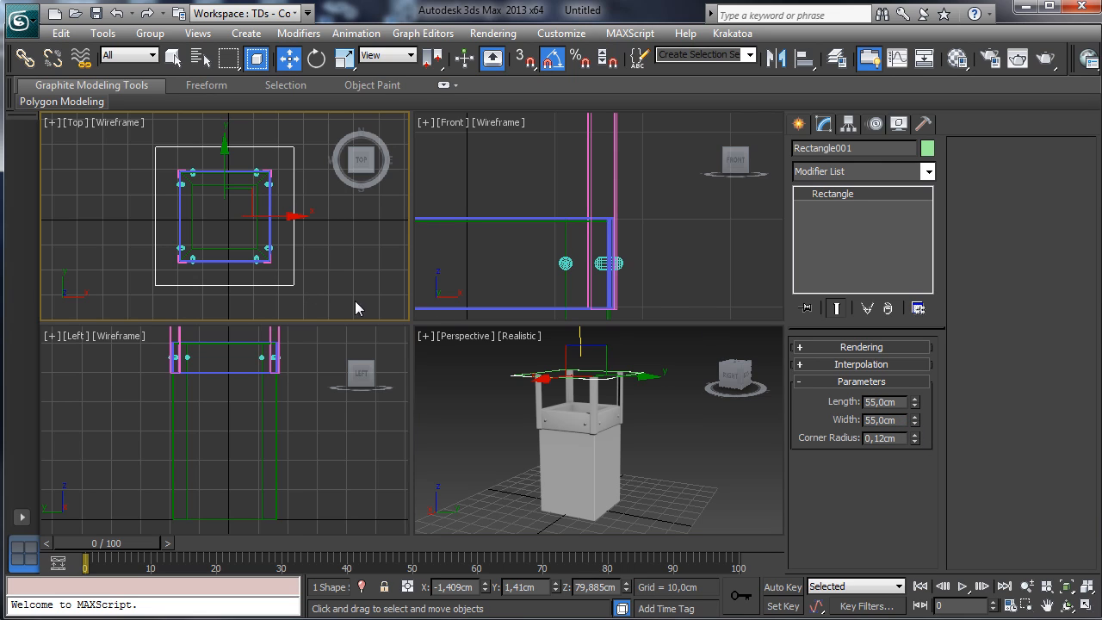
left_click(1026, 605)
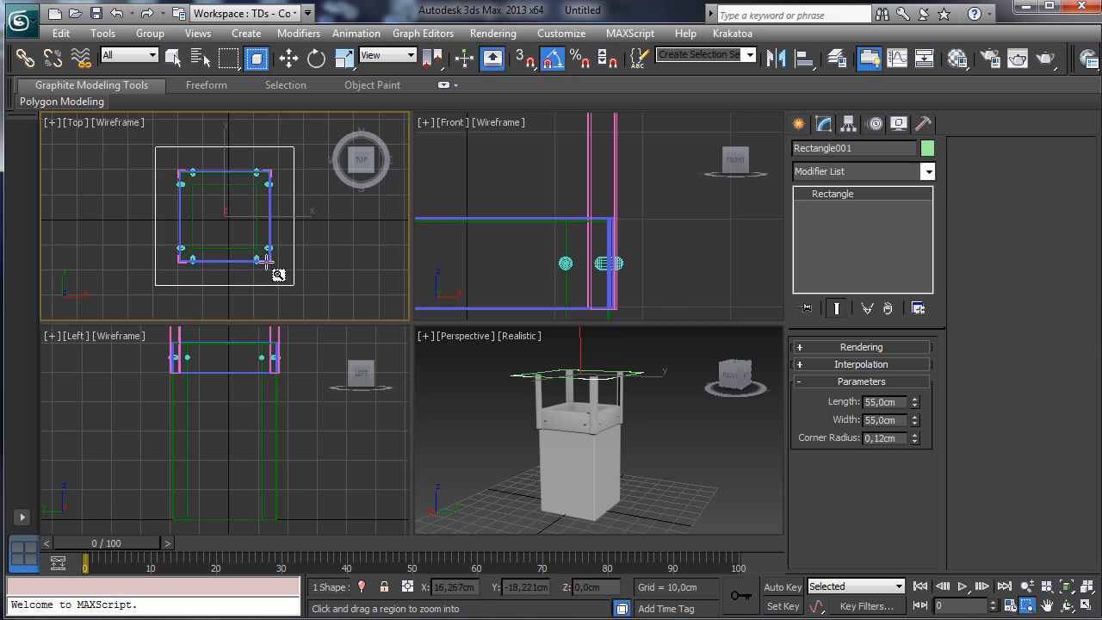
left_click_drag(278, 278, 335, 327)
left_click_drag(914, 440, 913, 403)
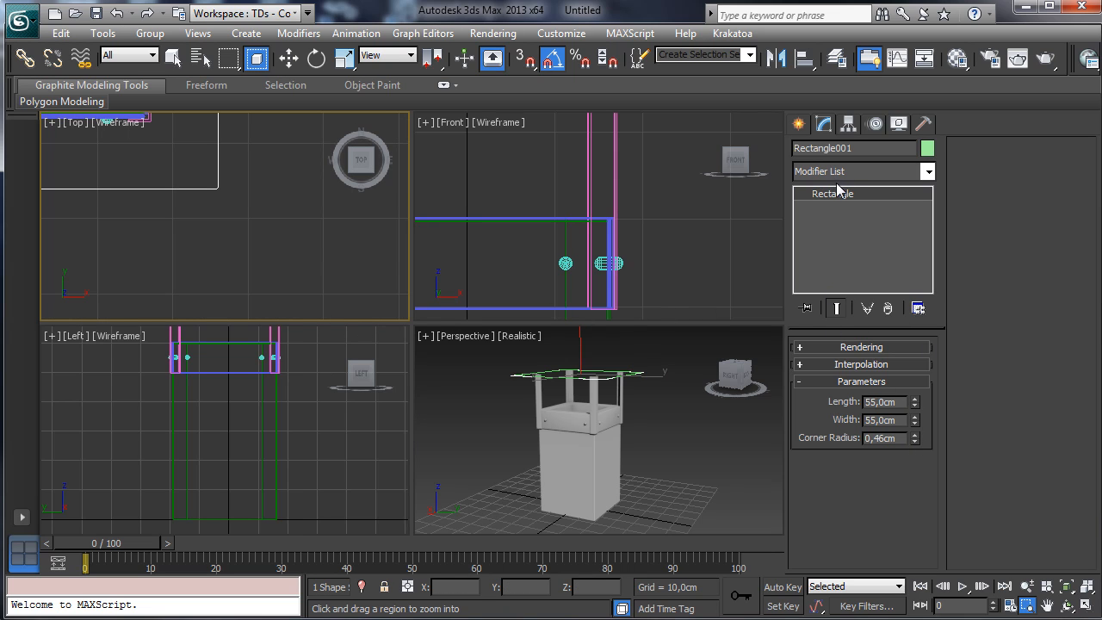
Step: Draw a straight vertical line about 42 cm long in the Front view, crossing the rectangle's level above the chimney's middle
left_click(173, 58)
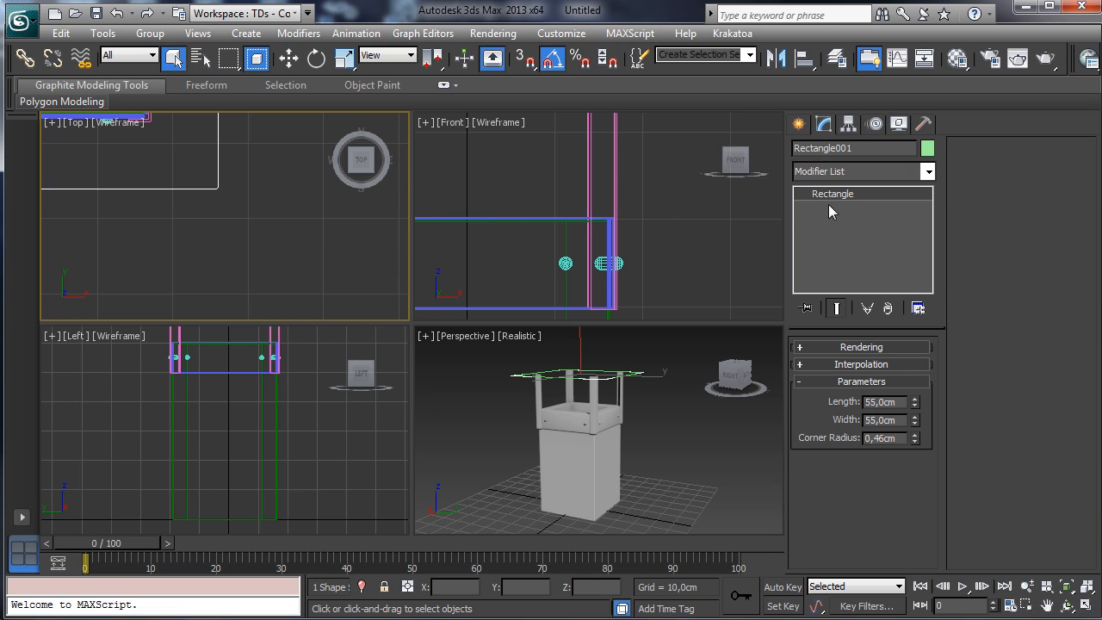
left_click(614, 251)
left_click(1027, 586)
left_click_drag(669, 263, 669, 310)
left_click(799, 125)
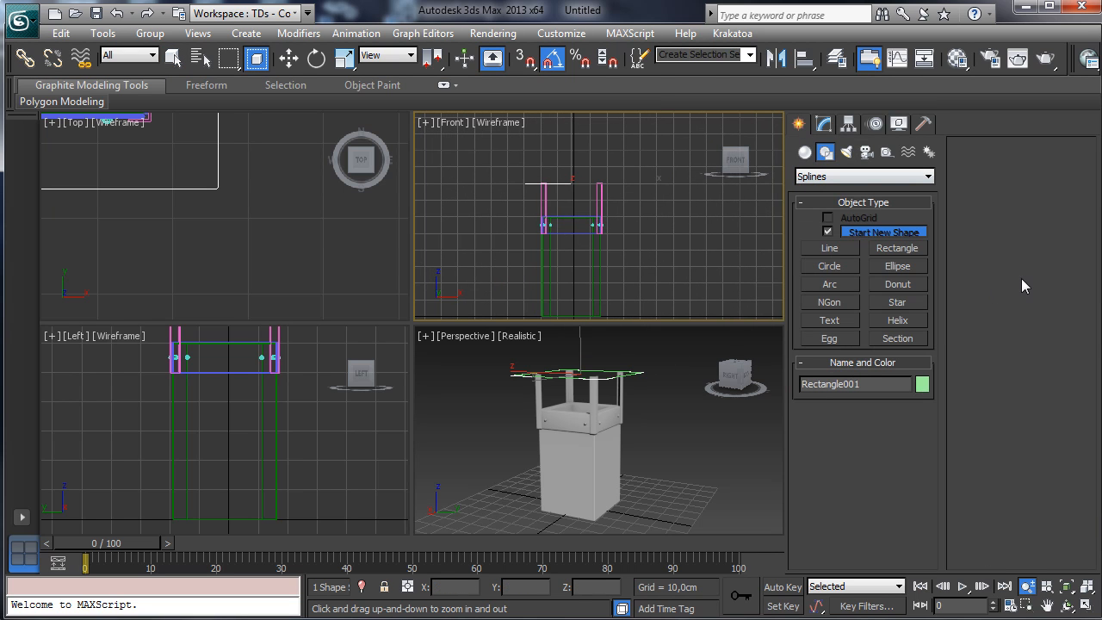
left_click(840, 249)
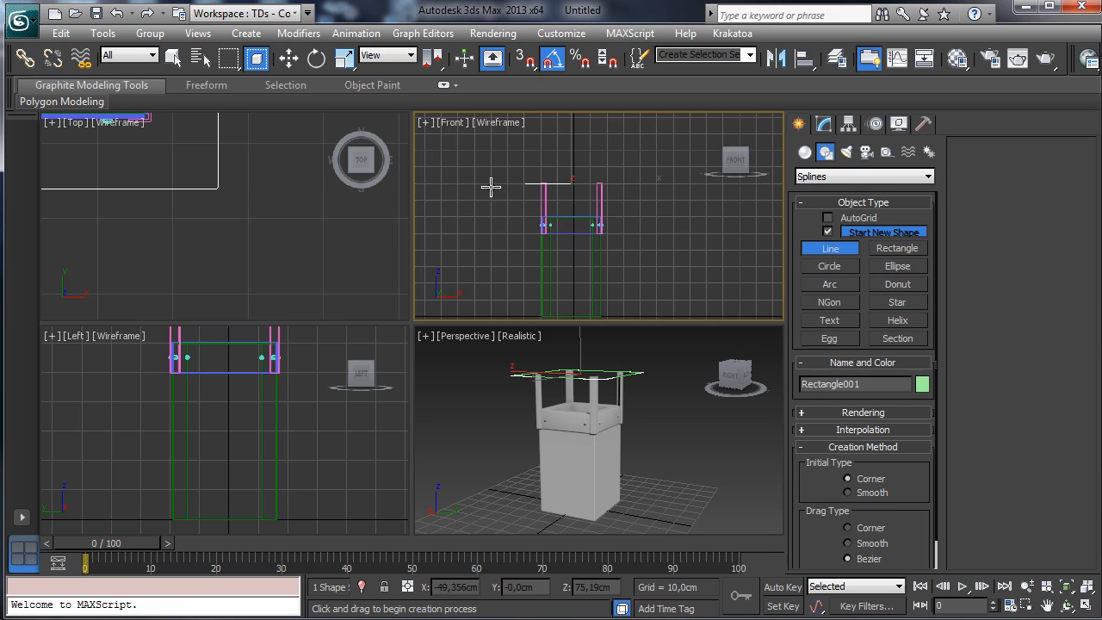
left_click(569, 130)
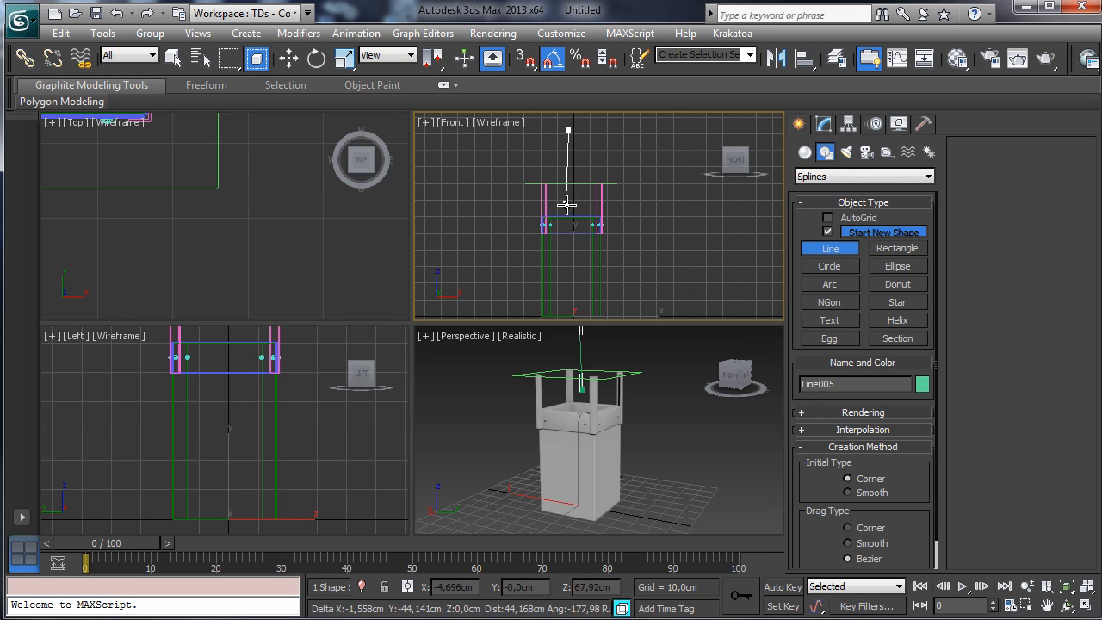
left_click(569, 199)
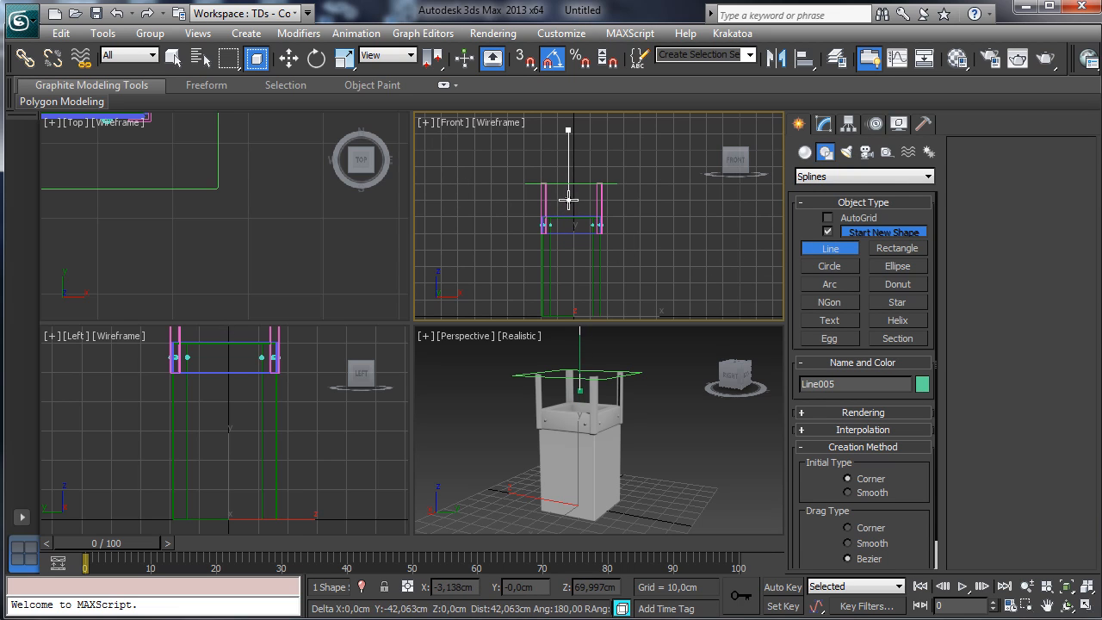
right_click(603, 152)
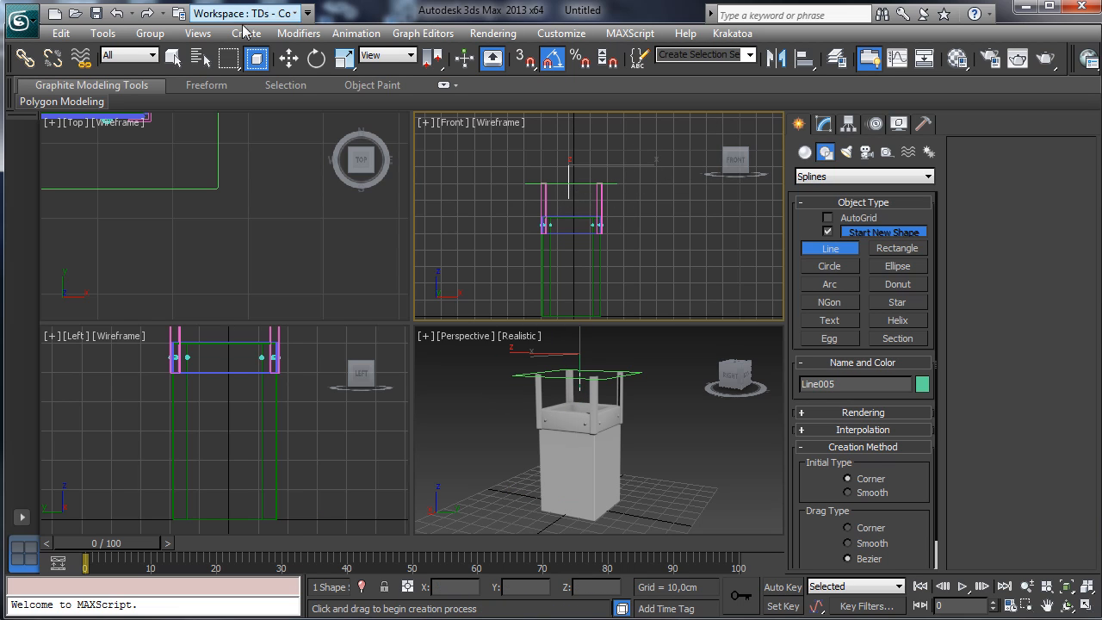
Step: Align the vertical line to the pivot point of the rectangle in X, Y and Z position
left_click(289, 58)
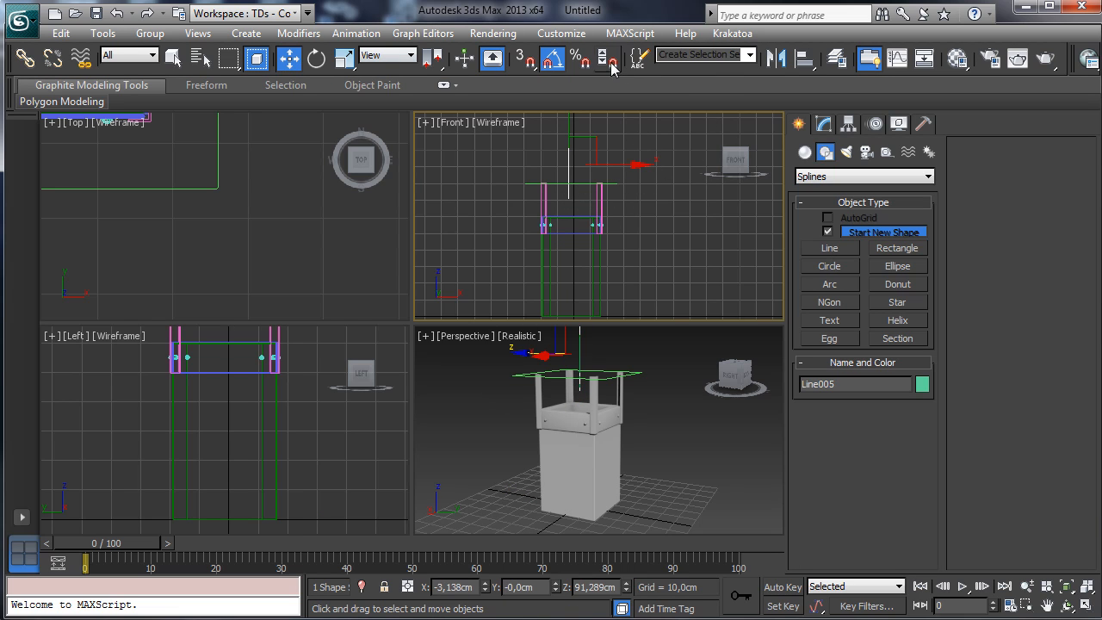
left_click(804, 58)
left_click(526, 384)
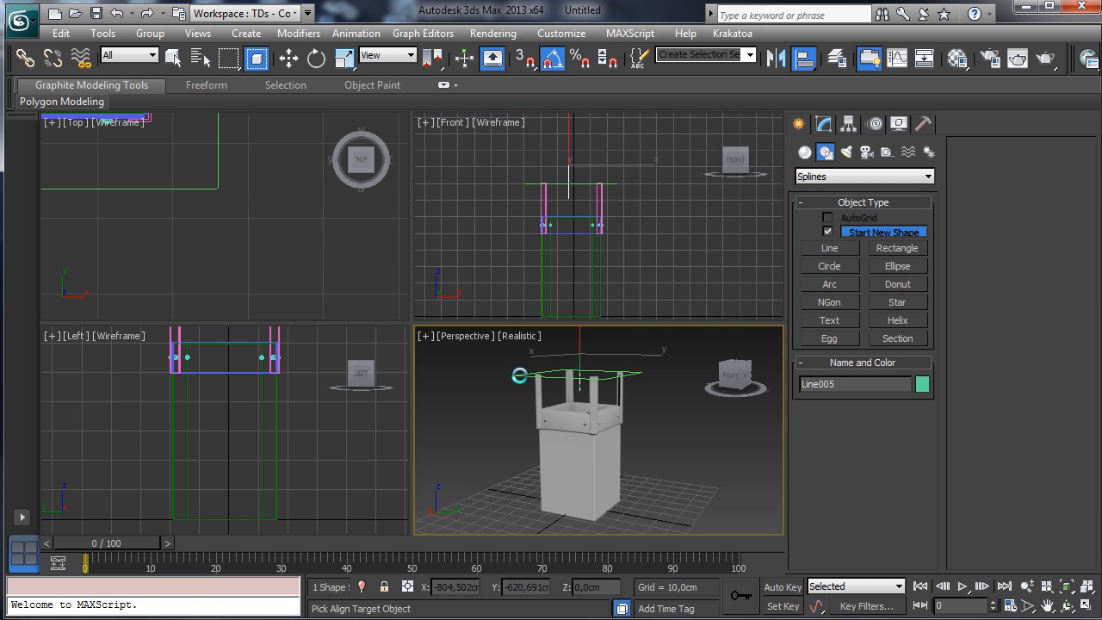
left_click(705, 428)
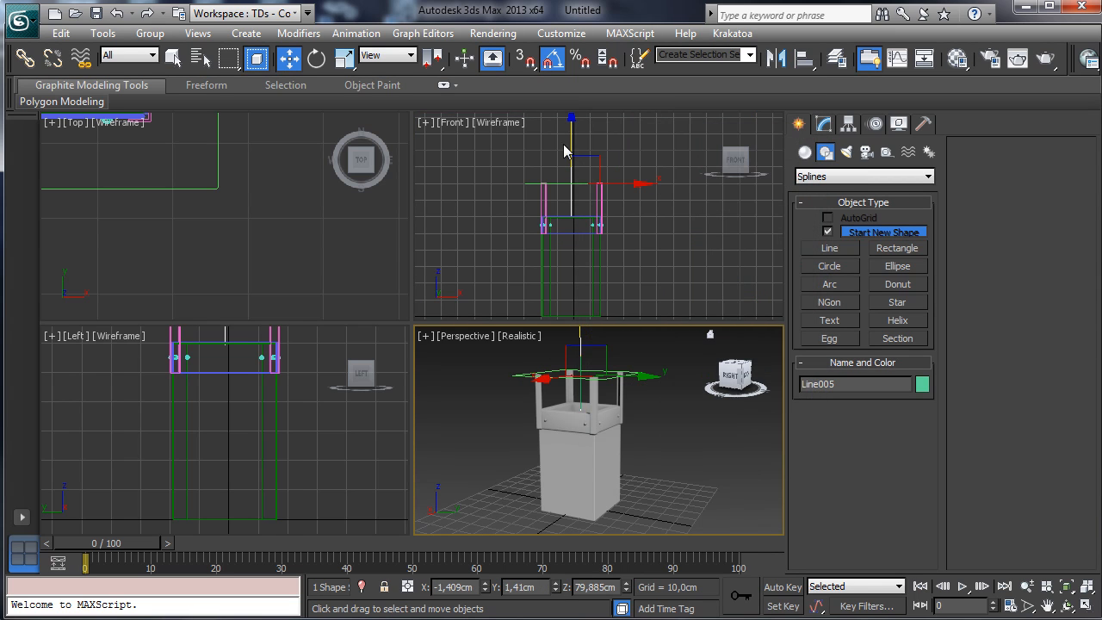
Step: Raise the vertical line in the Front view until its lower end meets the rectangle, and lower its top vertex by about 20 cm
left_click(574, 144)
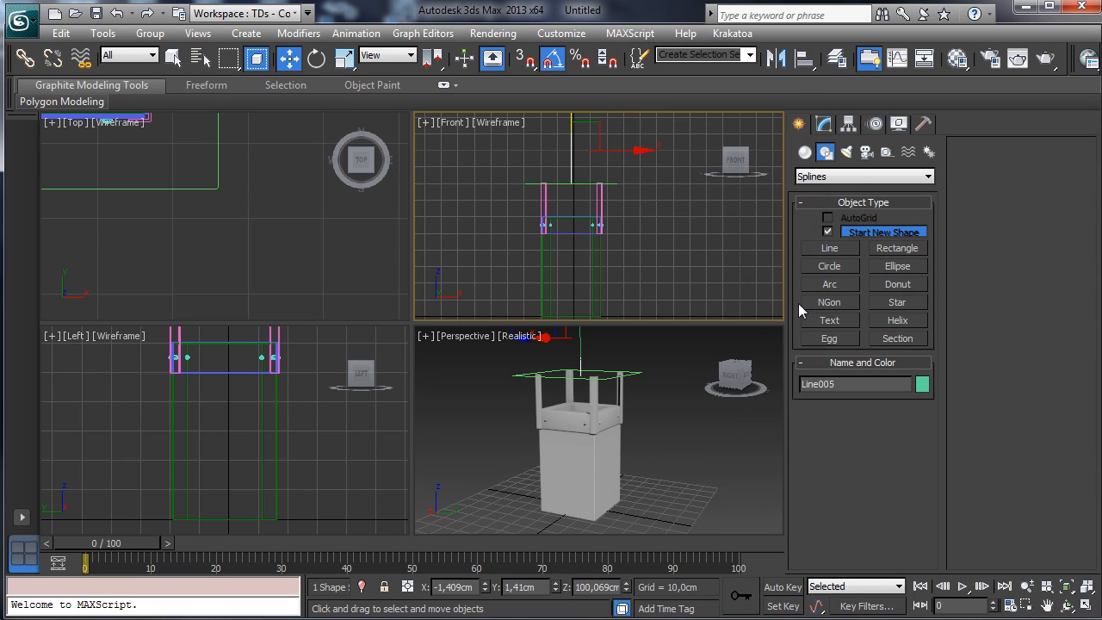
left_click(1086, 587)
left_click(1047, 605)
left_click_drag(478, 340, 516, 374)
left_click(824, 124)
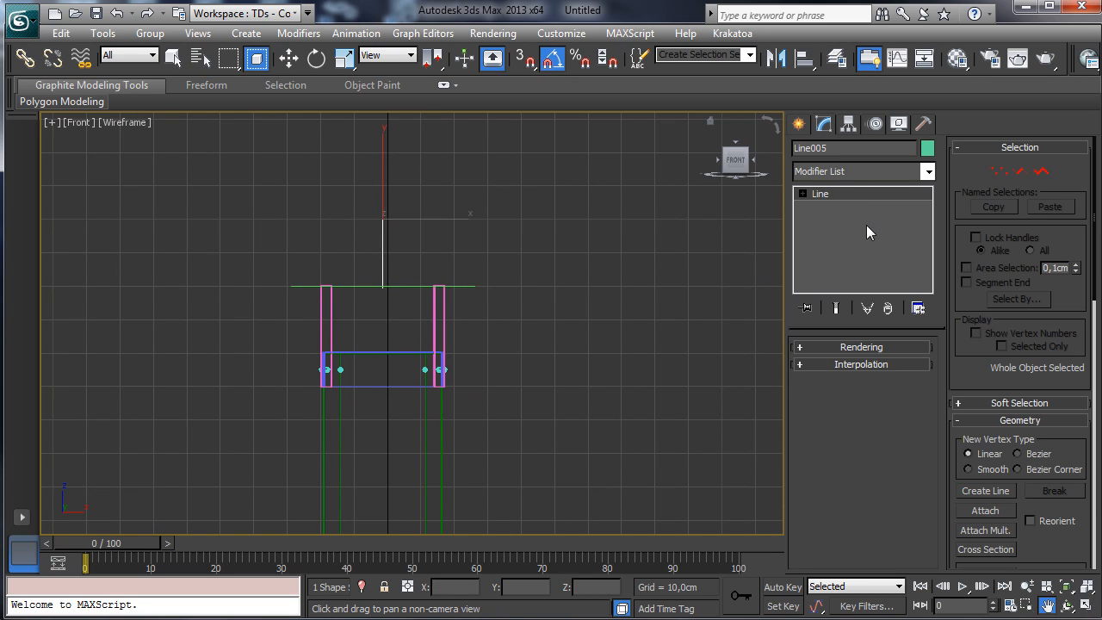
left_click(999, 171)
key("w")
left_click_drag(423, 177, 374, 159)
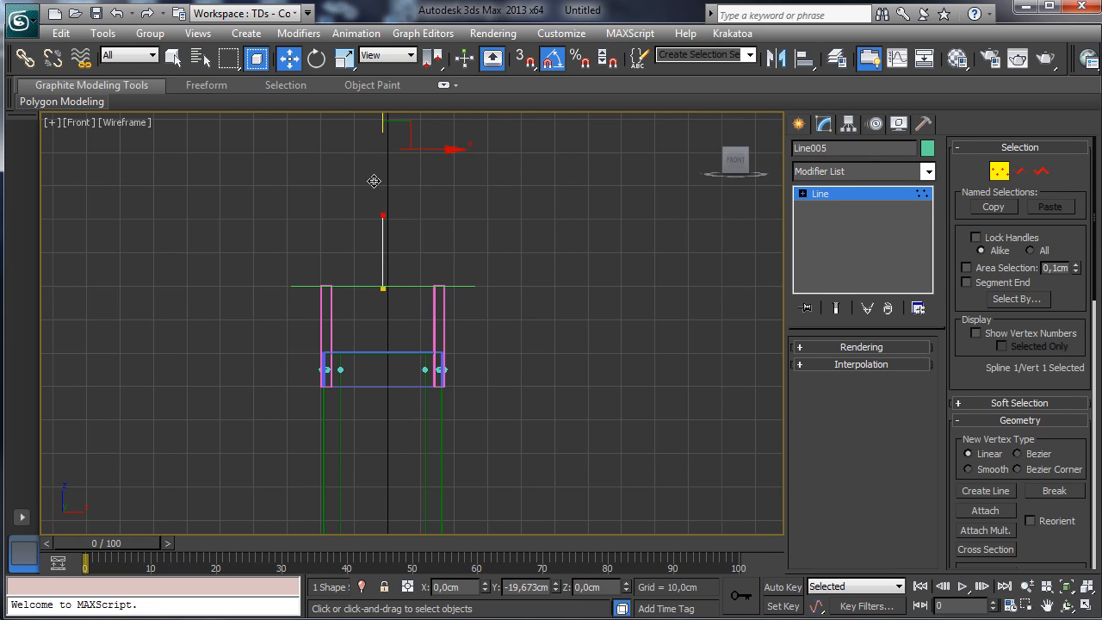
left_click_drag(373, 181, 374, 181)
left_click(1000, 172)
Step: Set both the length and the width of the rectangle above the posts to 60 cm
left_click(467, 287)
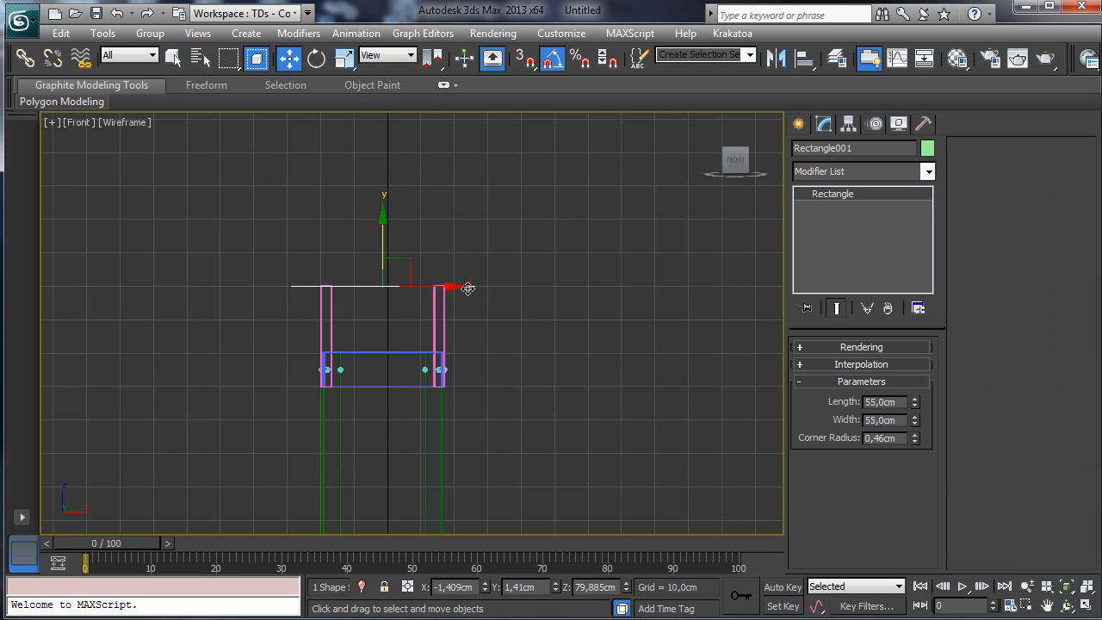
left_click(898, 402)
type("60")
key("Return")
left_click(900, 419)
type("6")
left_click(533, 318)
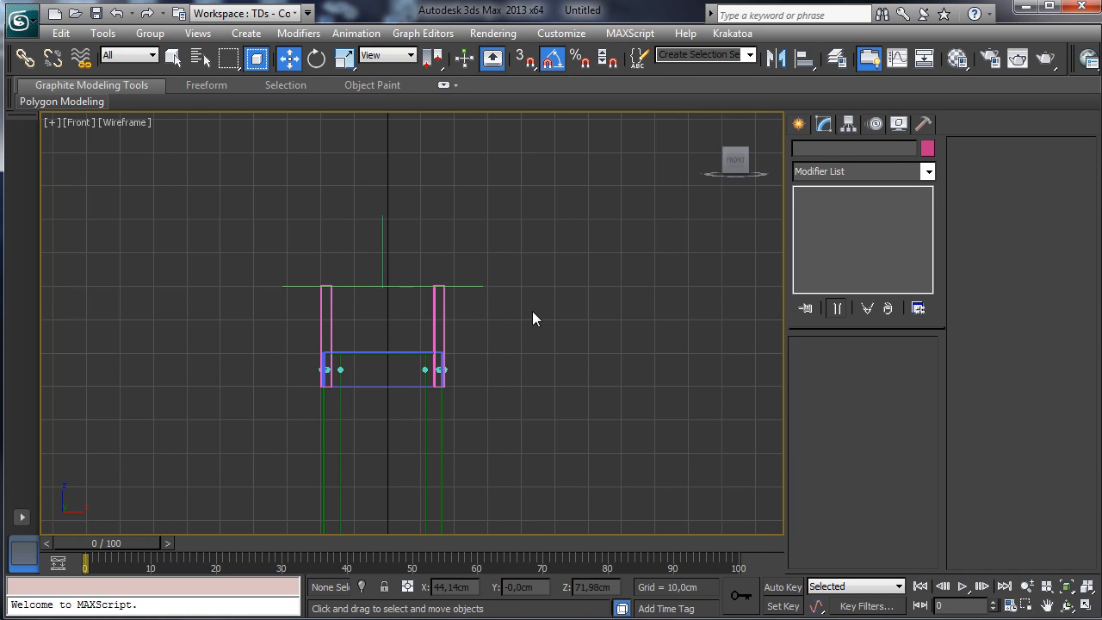
Step: Lower the vertical line to about Z 94 cm and create a Loft that uses it as the path and the rectangle as the shape
left_click(383, 250)
mouse_move(384, 174)
left_mouse_down()
mouse_move(382, 218)
mouse_move(383, 194)
left_mouse_up()
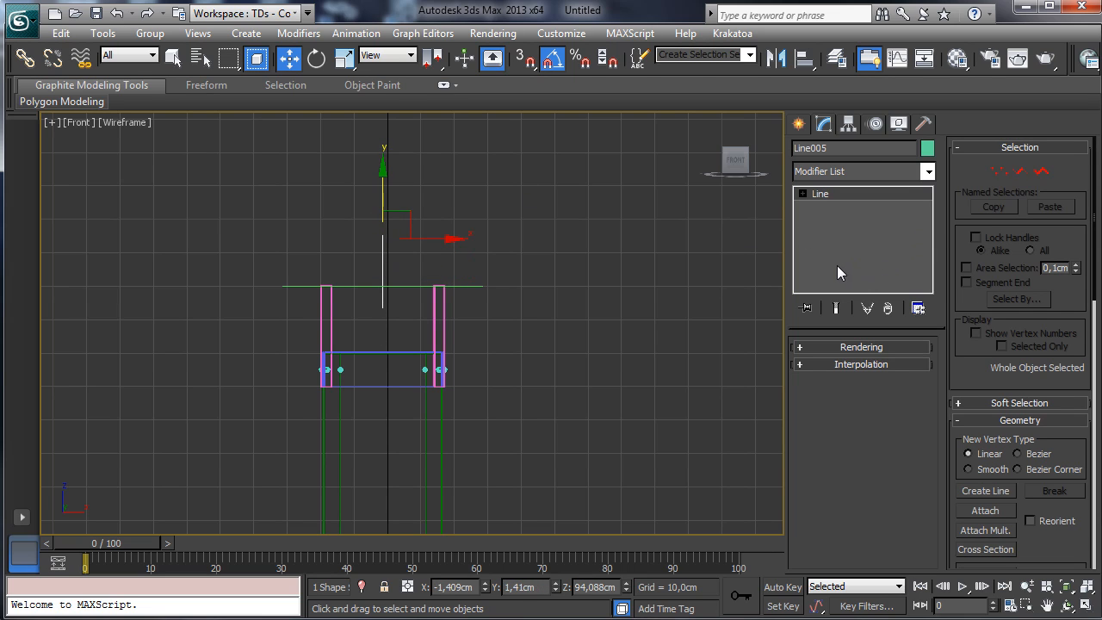
left_click(799, 123)
left_click(825, 152)
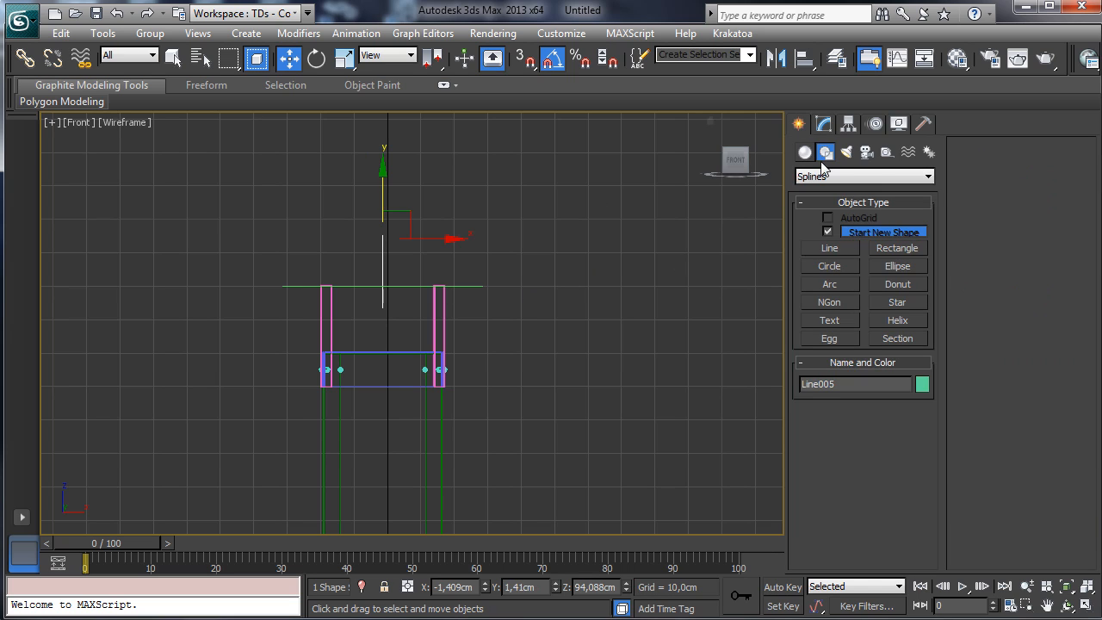
left_click(803, 154)
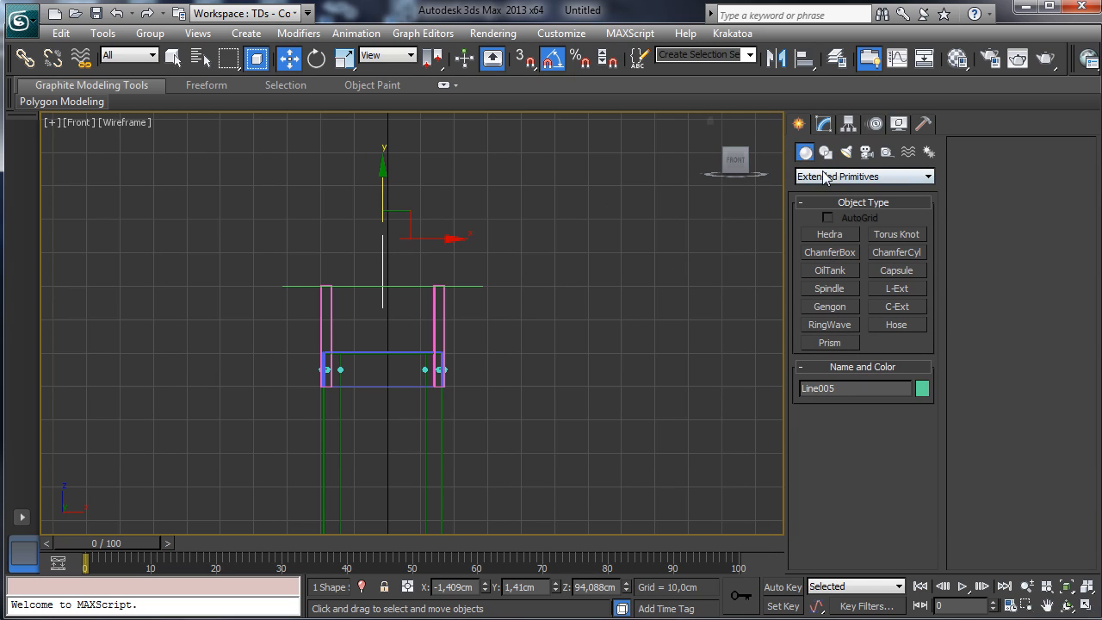
left_click(824, 177)
left_click(845, 215)
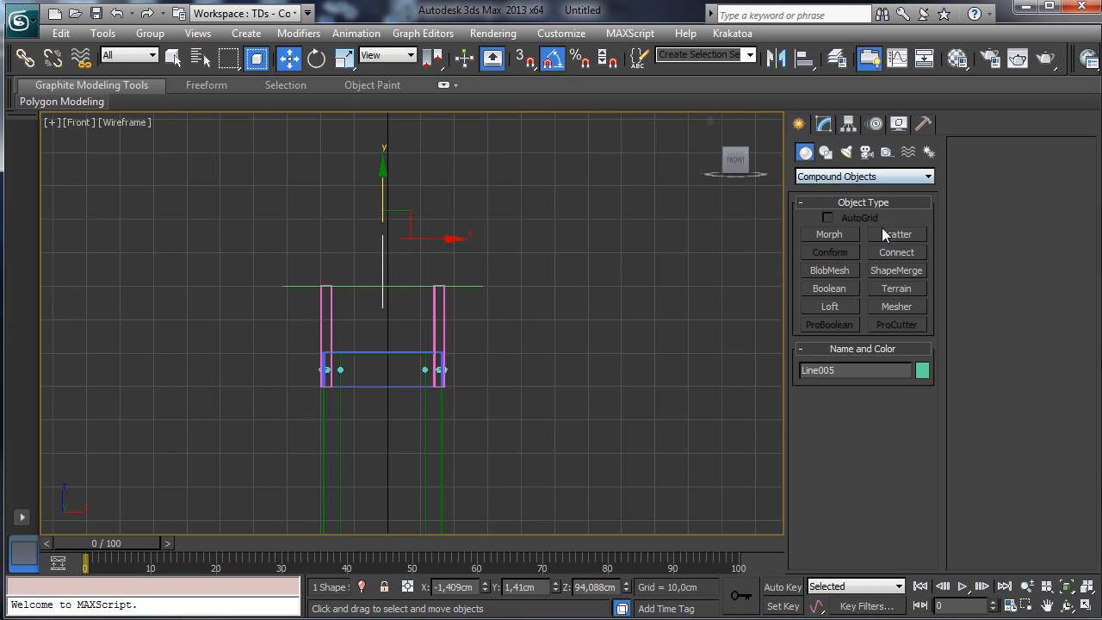
left_click(832, 306)
left_click(904, 416)
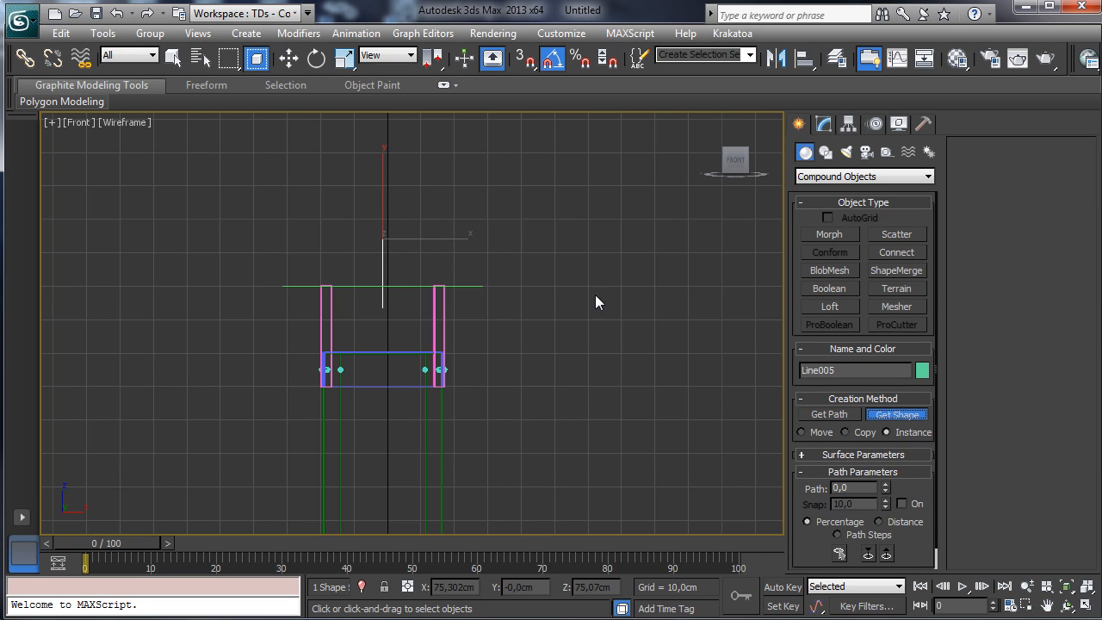
left_click(479, 286)
left_click(1082, 605)
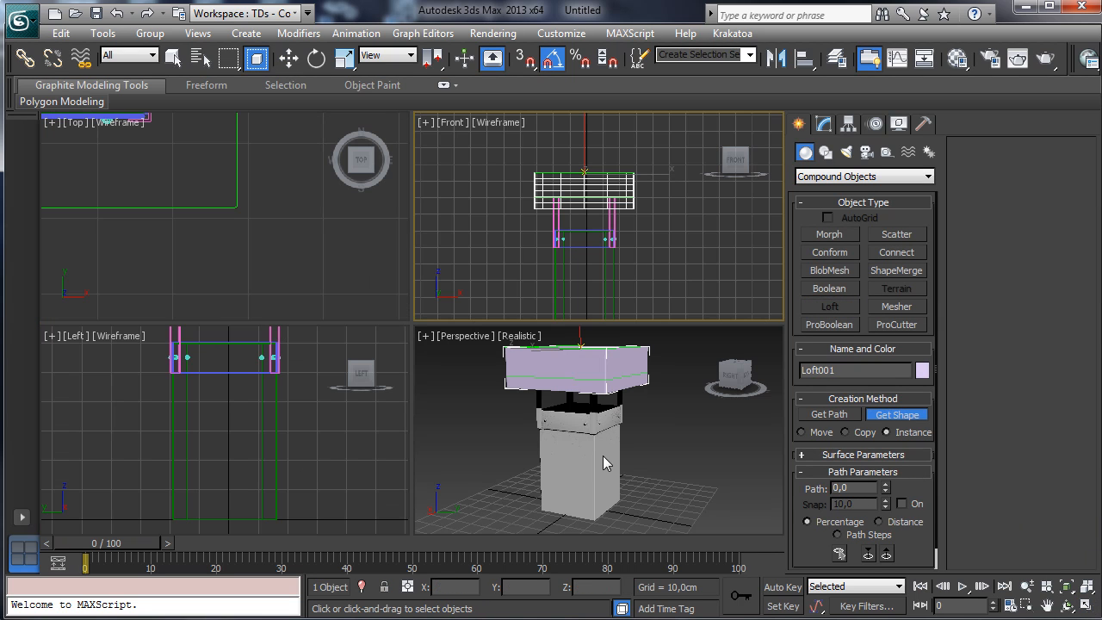
Step: Apply a Scale deformation to the loft, setting the curve's start point to 0 so the cap tapers to a peak at the top
left_click(1078, 603)
left_click(824, 124)
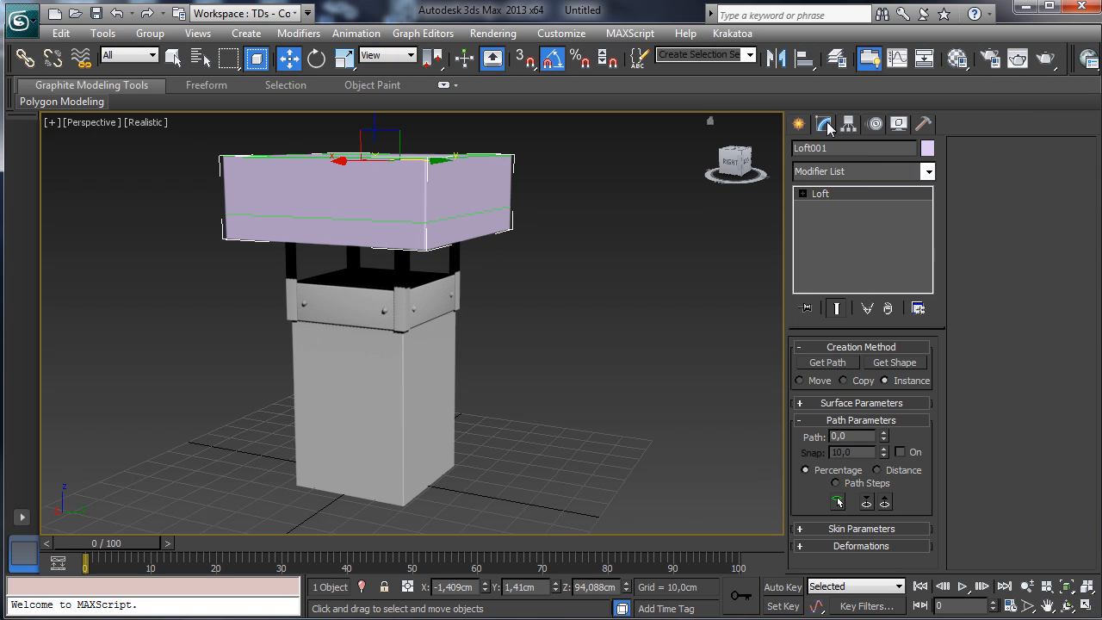
left_click(1046, 608)
left_click_drag(448, 361, 481, 460)
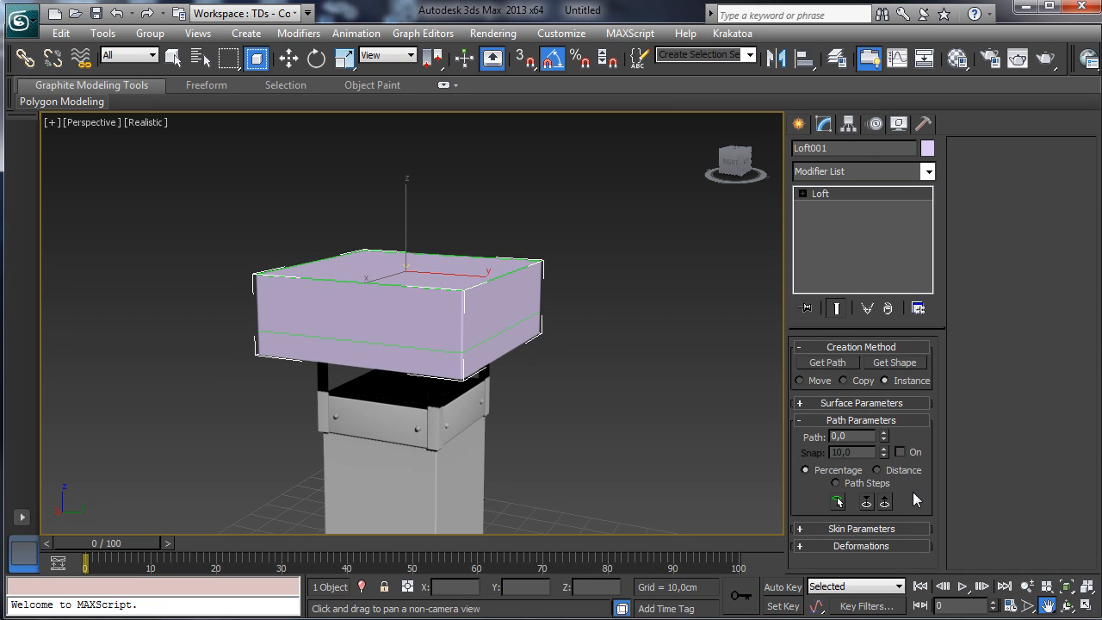
left_click(886, 546)
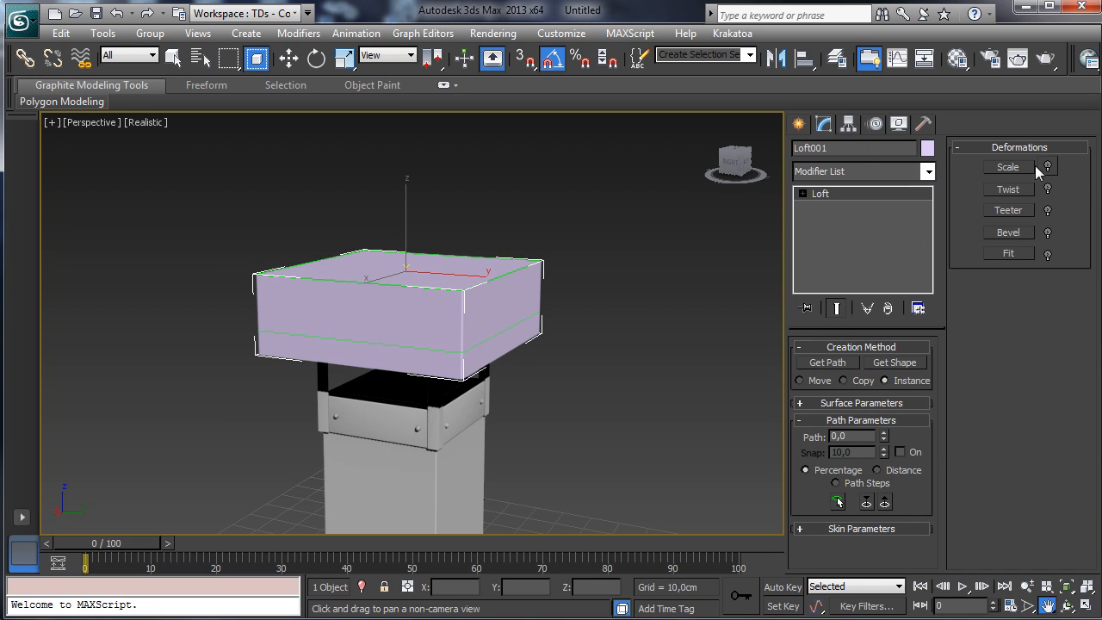
left_click(1008, 168)
left_click_drag(366, 127, 876, 148)
left_click_drag(1025, 224, 1025, 266)
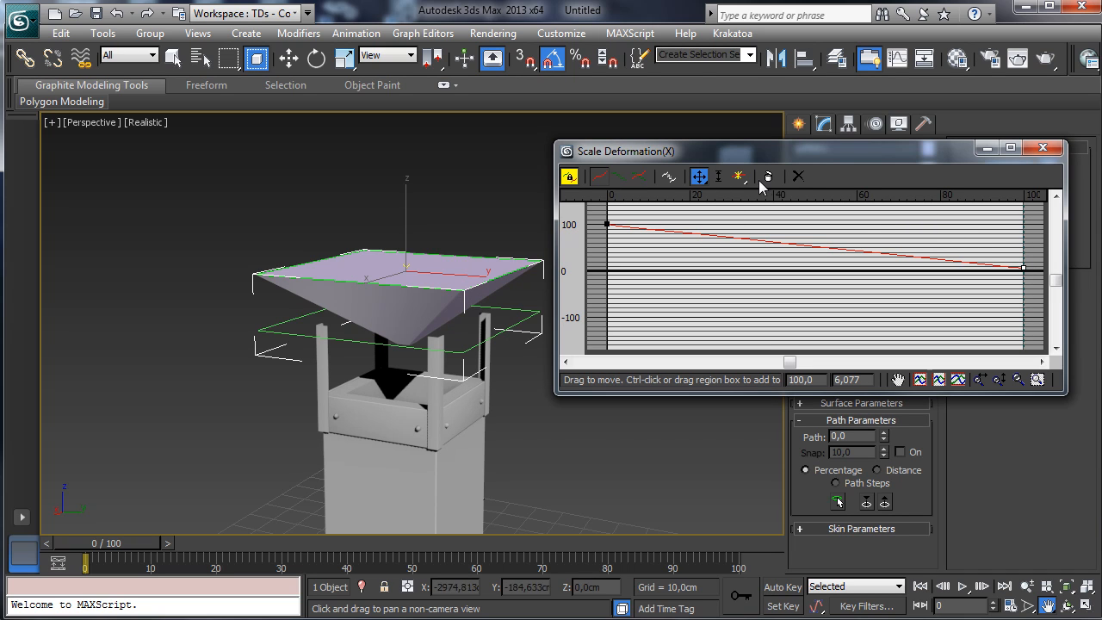
left_click(798, 177)
left_click_drag(608, 225, 609, 269)
double_click(842, 379)
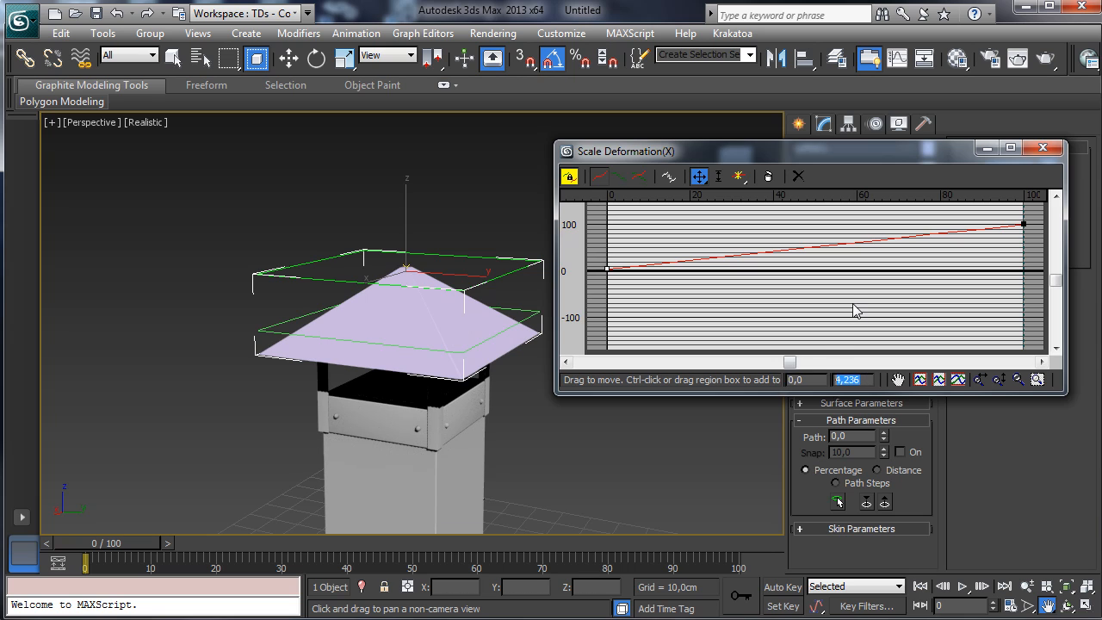
type("0")
key("Return")
Step: Insert a control point at about 82 along the Scale deformation curve and set its value to 100 for a straight lower edge
left_click(739, 176)
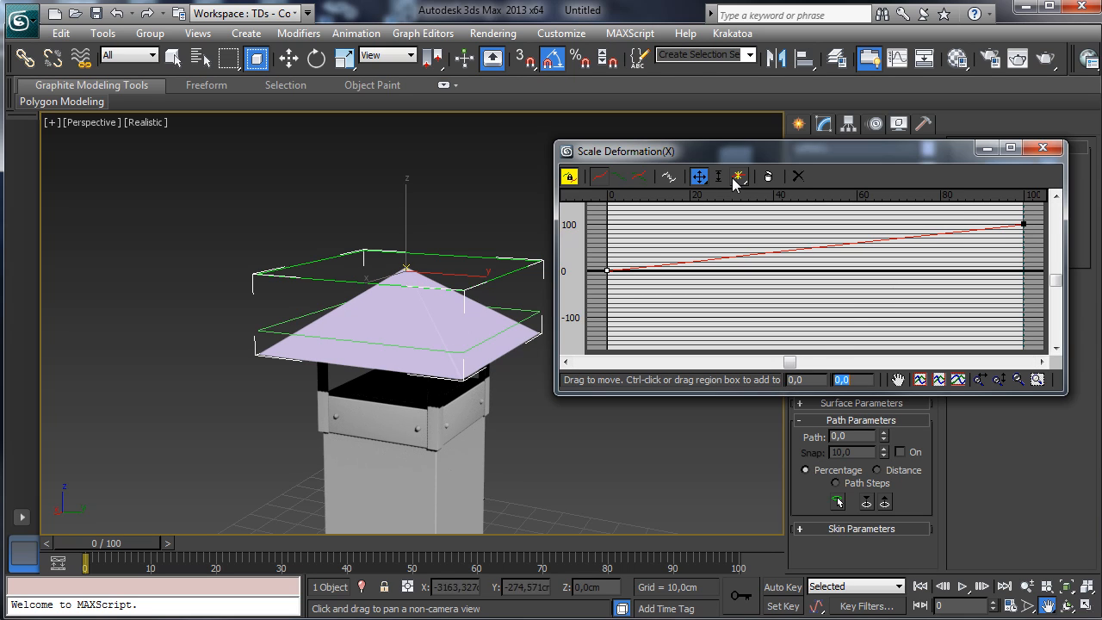
left_click(948, 233)
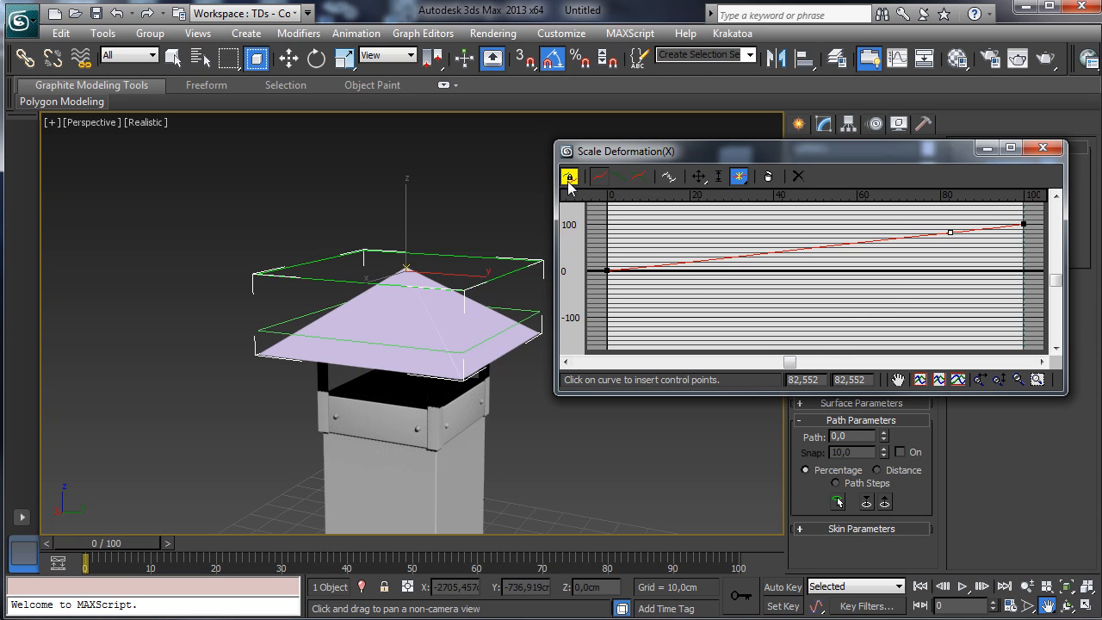
left_click(700, 176)
left_click_drag(951, 231, 950, 224)
double_click(873, 377)
type("100")
key("Return")
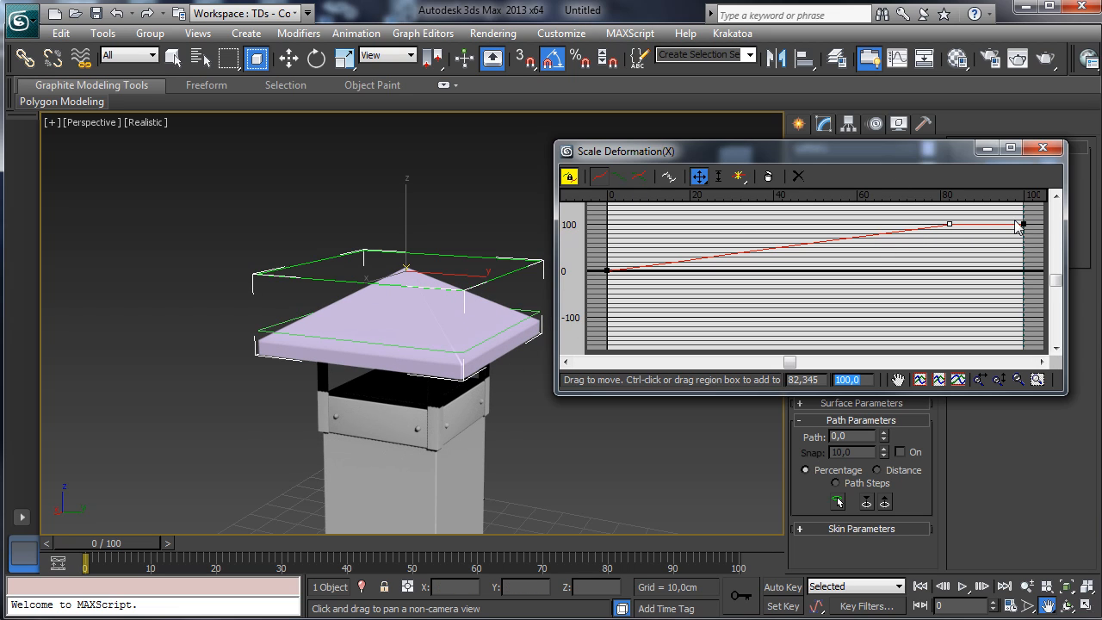
left_click(1043, 148)
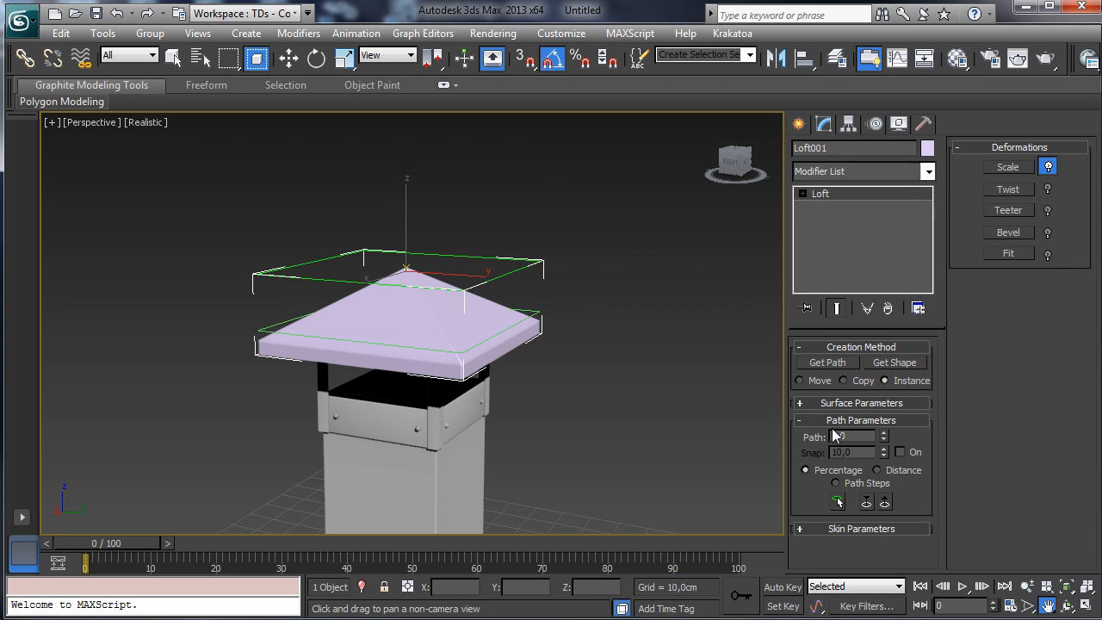
Step: Convert the lofted cap to an Editable Poly and delete the polygon that closes its underside
left_click(1066, 605)
left_click_drag(595, 439, 477, 330)
left_click(173, 58)
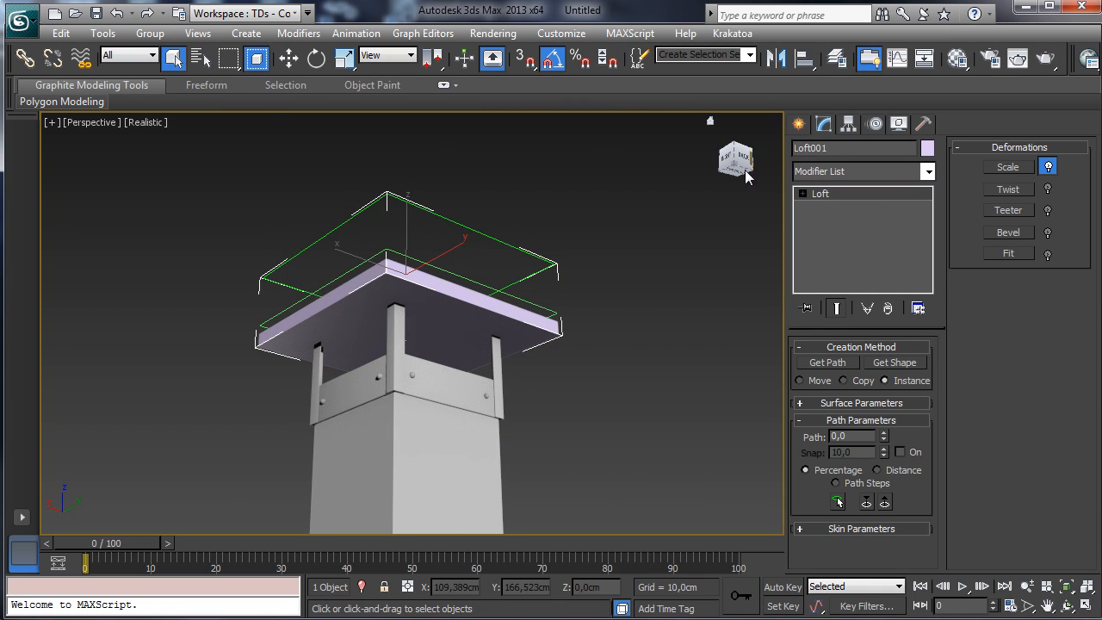
right_click(413, 299)
mouse_move(449, 461)
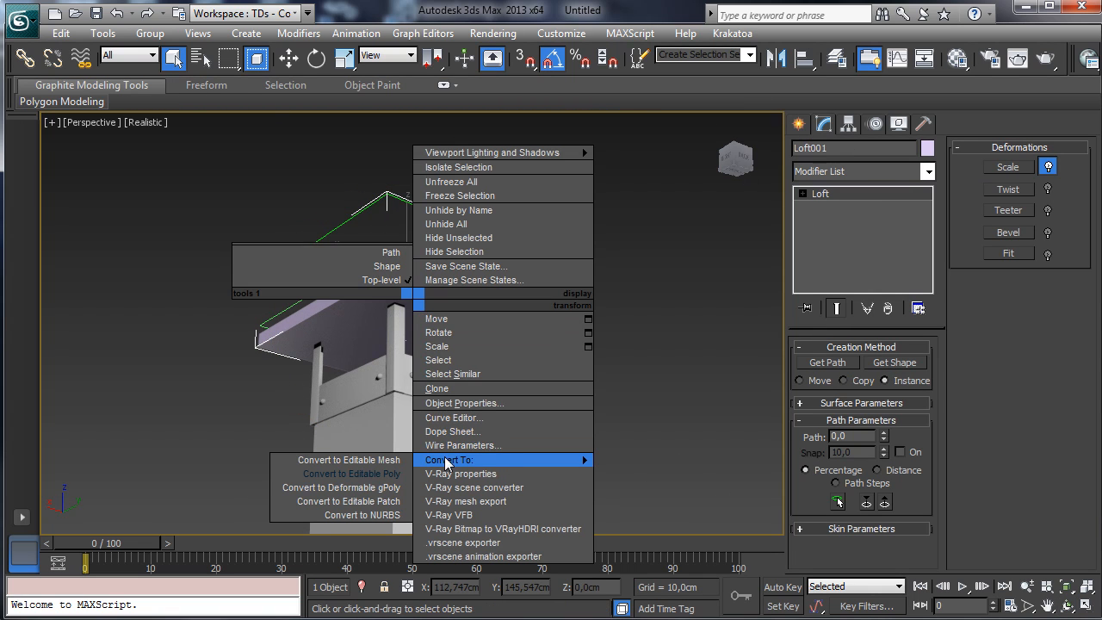
left_click(360, 474)
left_click(880, 367)
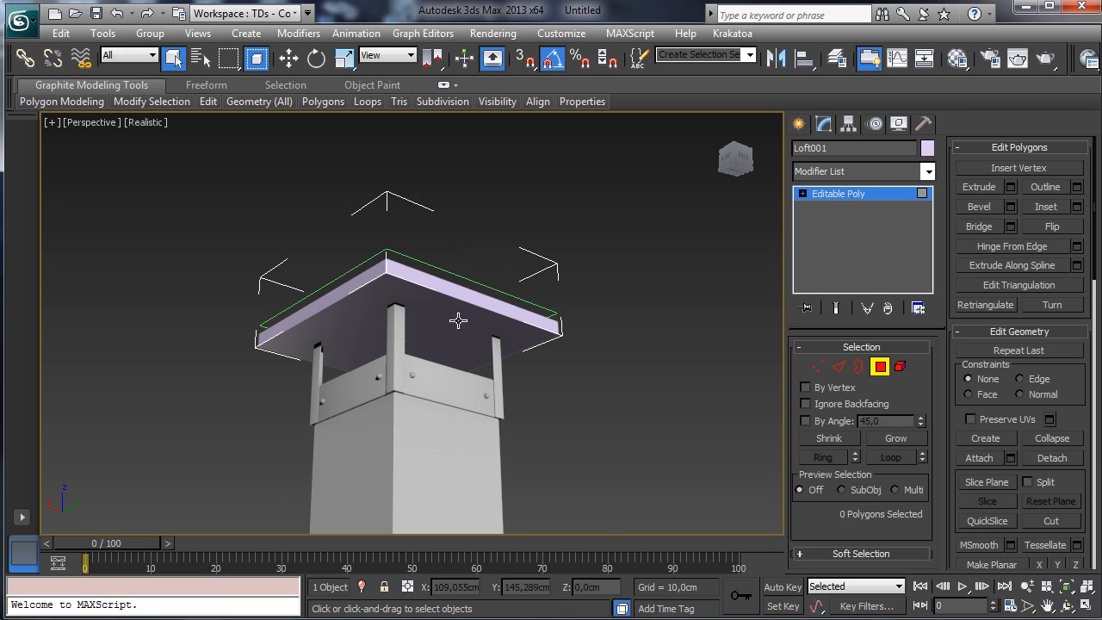
left_click(457, 319)
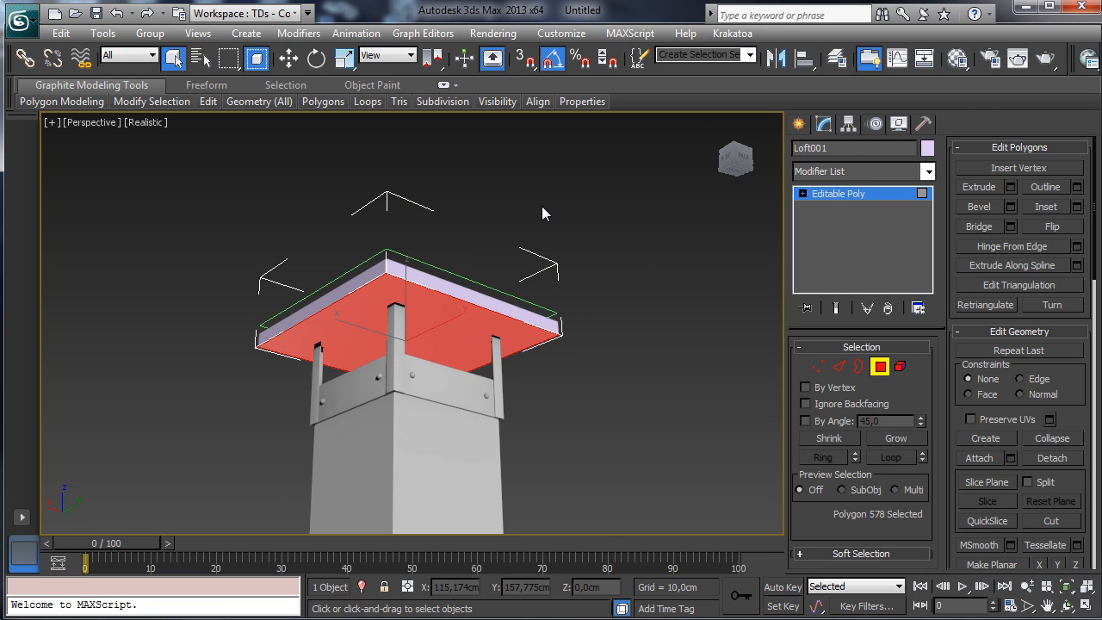
left_click(541, 205)
left_click(875, 367)
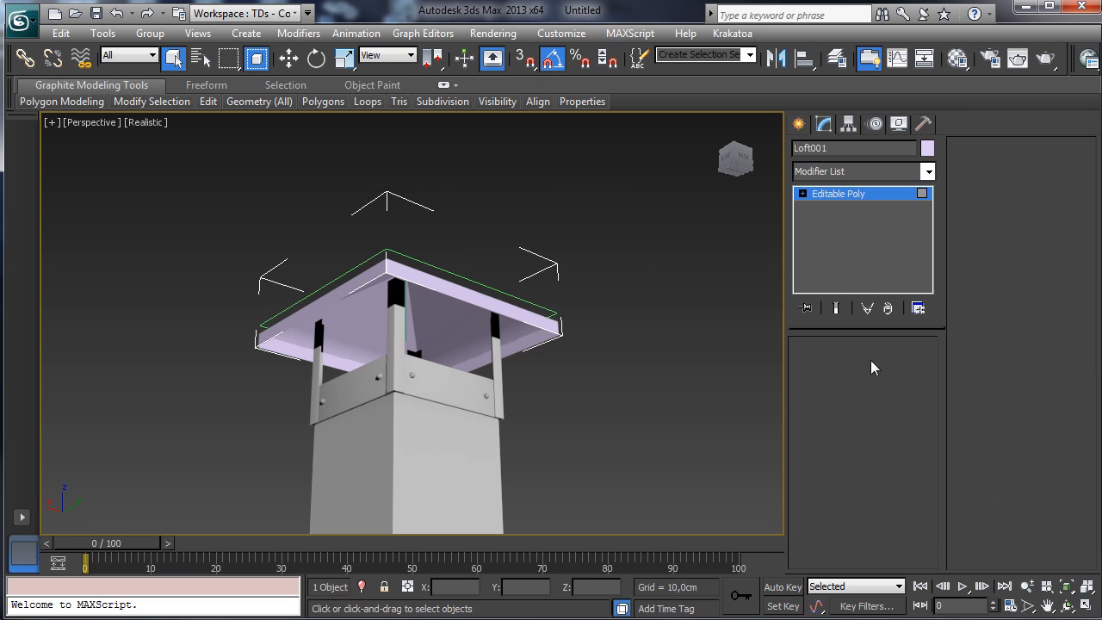
Step: Add a Shell modifier to the cap with an outer amount of 0 cm and an inner amount of 0.19 cm
left_click(923, 170)
left_click_drag(930, 222, 930, 544)
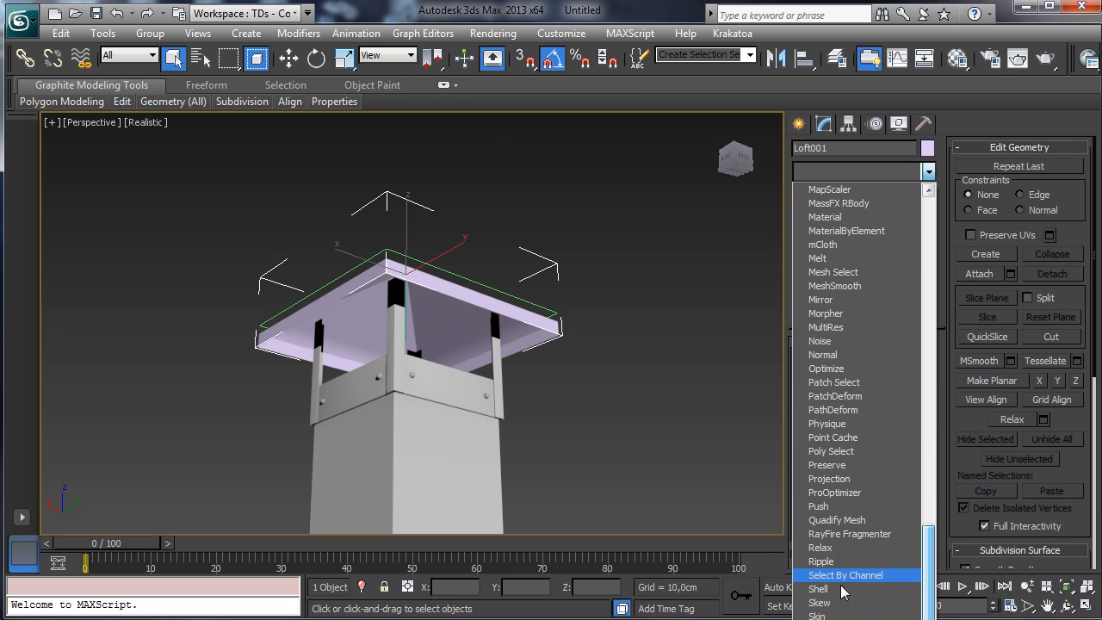
left_click(861, 576)
left_click_drag(918, 388, 924, 353)
left_click(1066, 606)
left_click_drag(521, 352, 637, 429)
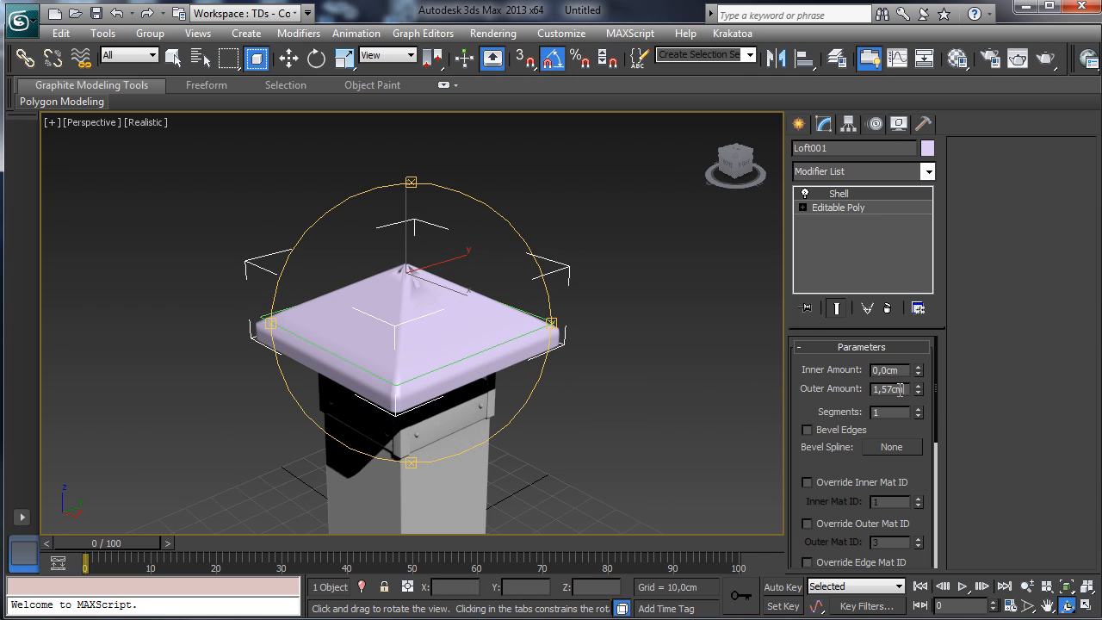
double_click(900, 390)
type("0")
key("Return")
left_click_drag(917, 369, 917, 339)
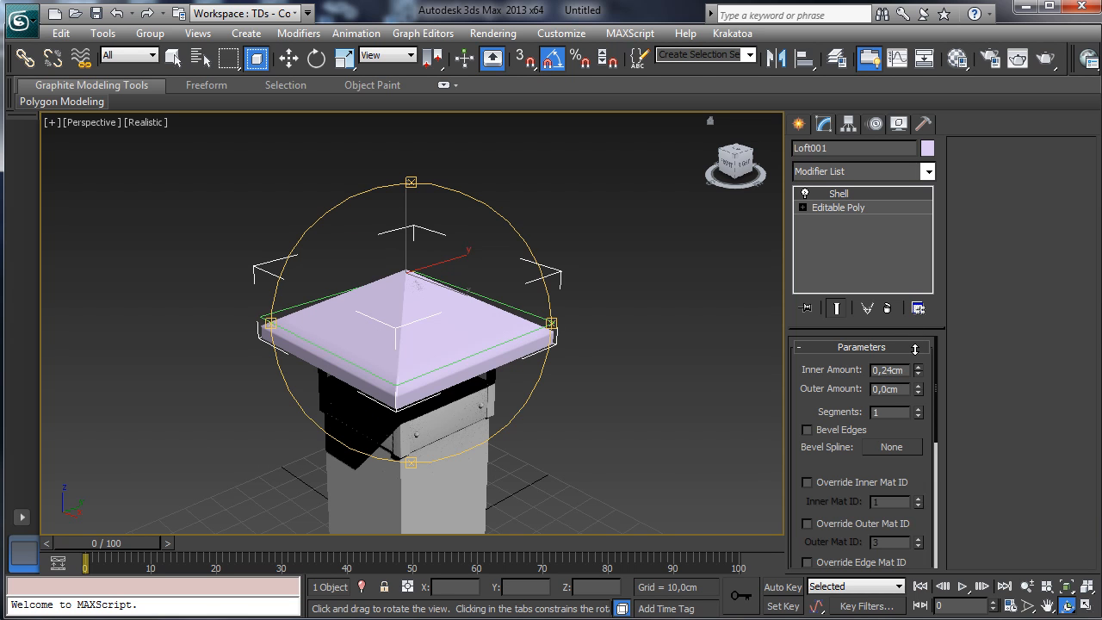
Step: Assign the Metal material to the chimney cap
left_click_drag(453, 357, 596, 361)
left_click(1048, 606)
left_click_drag(314, 420, 348, 210)
left_click(177, 59)
left_click(958, 58)
left_click(58, 378)
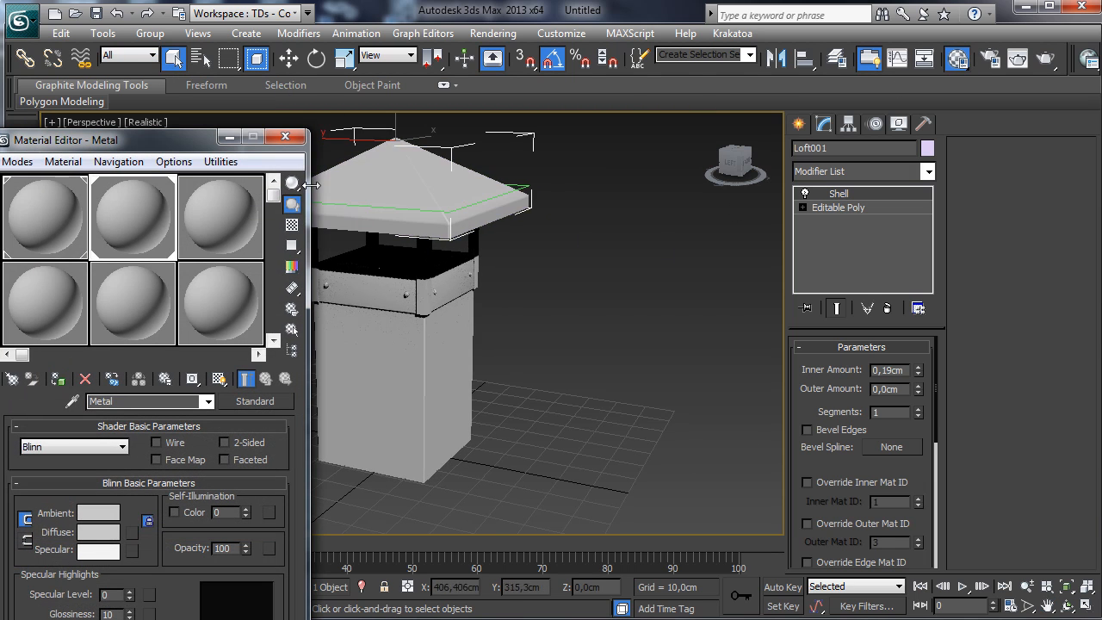
left_click(285, 136)
Step: Examine the chimney with its cap, posts and riveted rim from several angles and distances in the Perspective view
left_click(1048, 606)
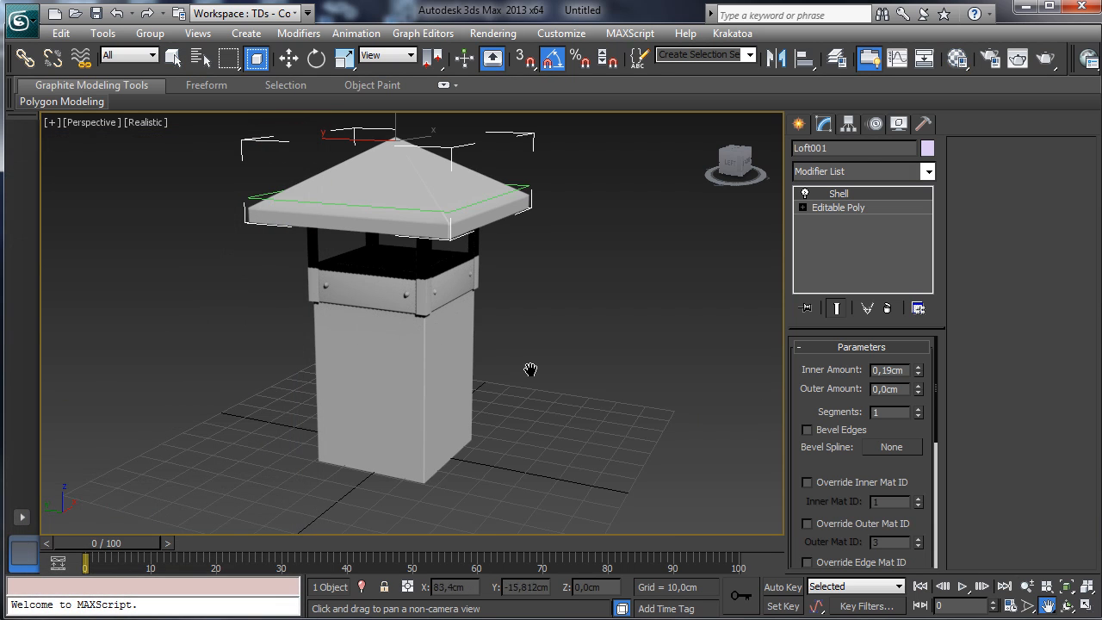
left_click_drag(526, 374, 554, 418)
left_click(1066, 606)
mouse_move(439, 358)
left_mouse_down()
mouse_move(426, 335)
mouse_move(457, 360)
left_mouse_up()
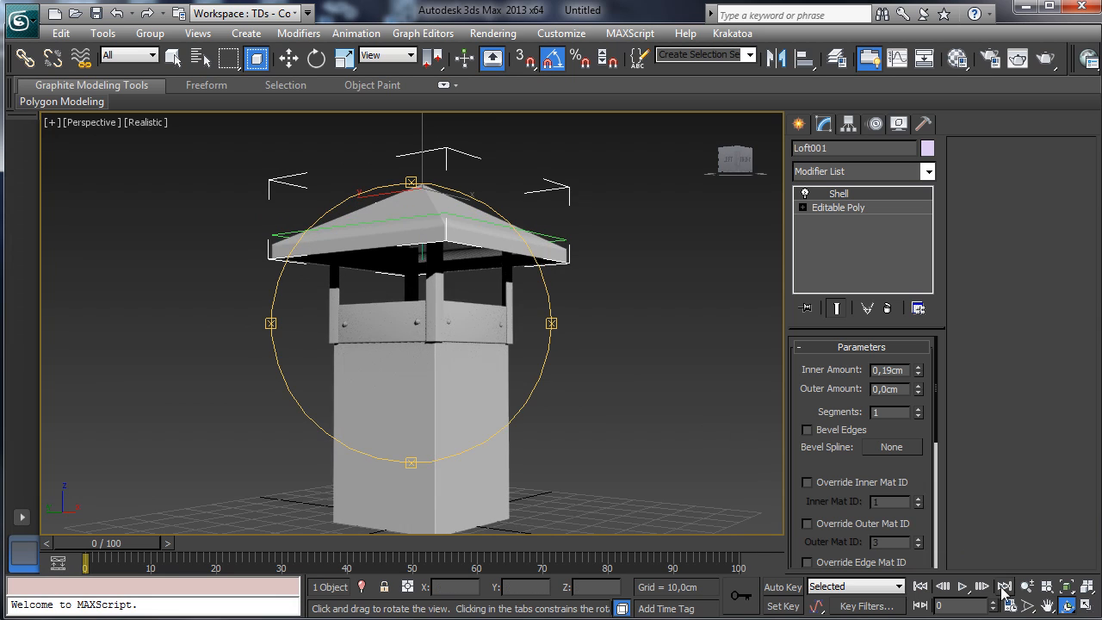
left_click(1046, 608)
left_click_drag(466, 415, 469, 482)
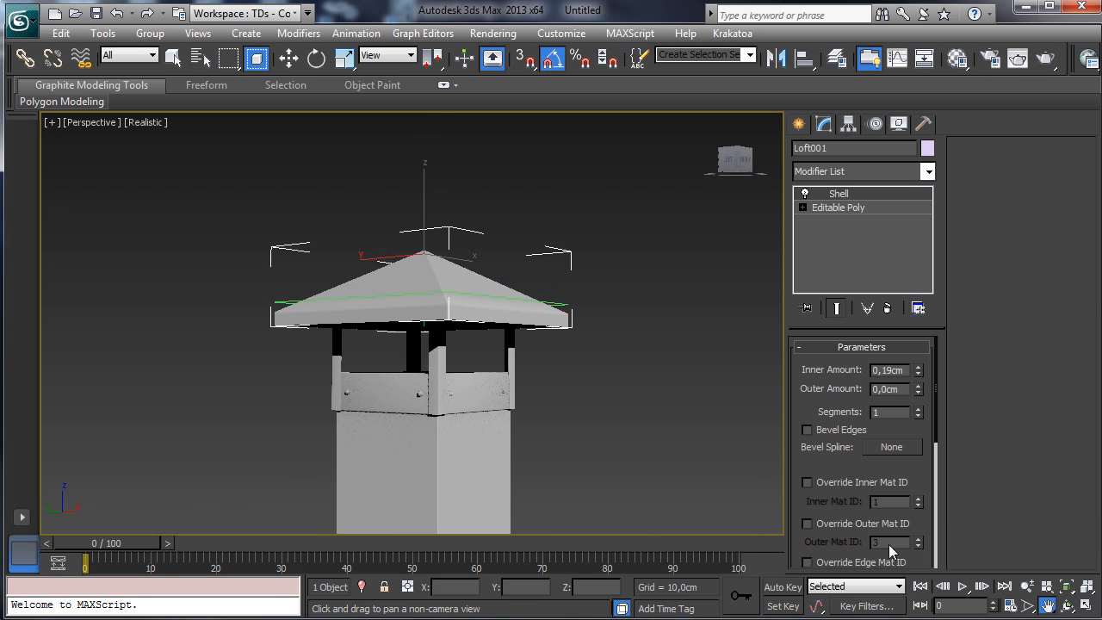
left_click(1027, 588)
left_click_drag(395, 412, 405, 478)
left_click(1046, 607)
left_click_drag(376, 435, 401, 504)
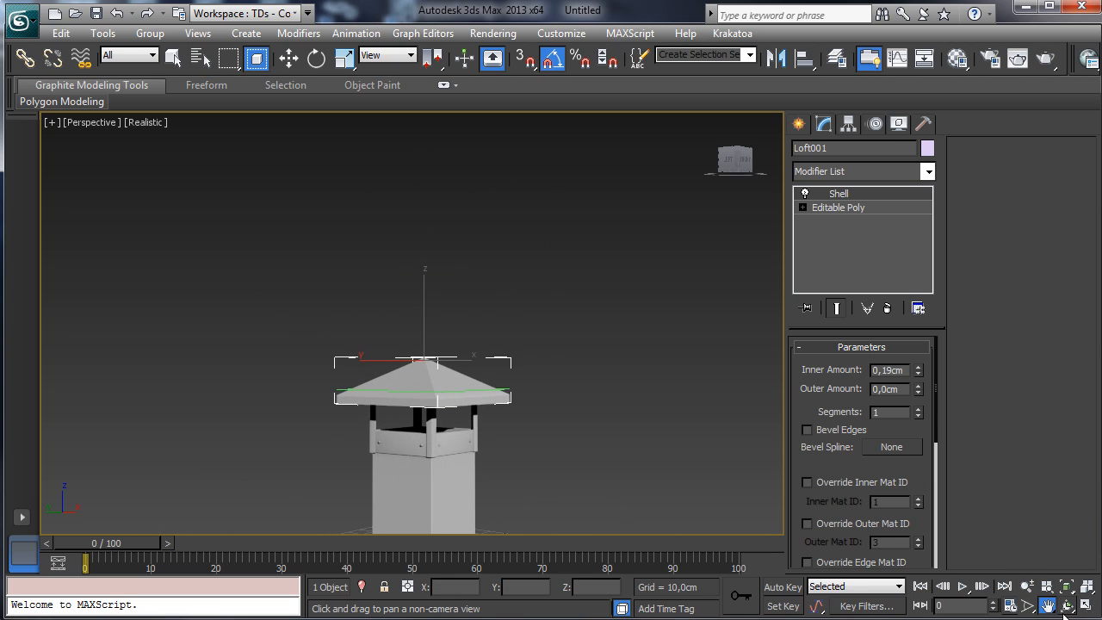
left_click(1066, 607)
left_click_drag(416, 359, 420, 319)
left_click(172, 57)
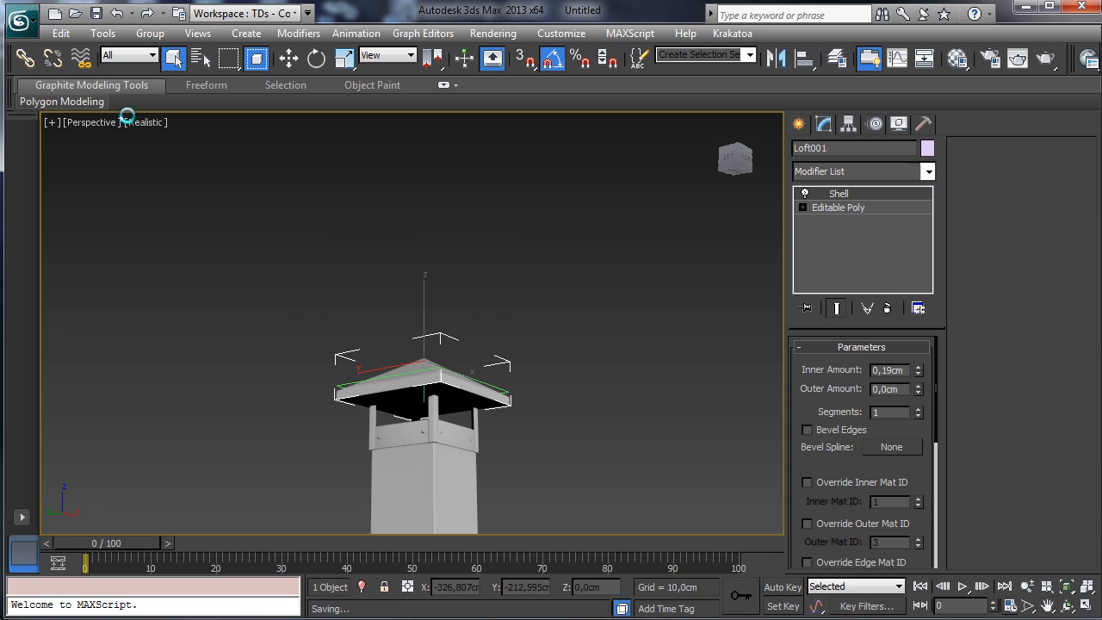
left_click(19, 21)
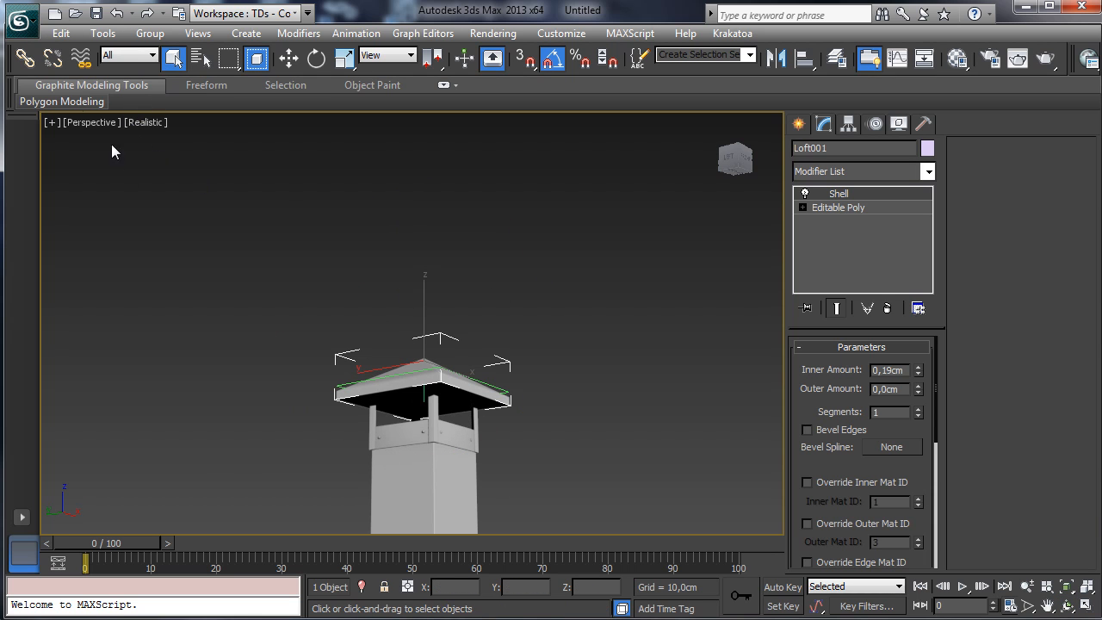
Step: Start saving the scene as a new file and browse to the Tutorials folder inside Dropbox
left_click(61, 212)
left_click(163, 65)
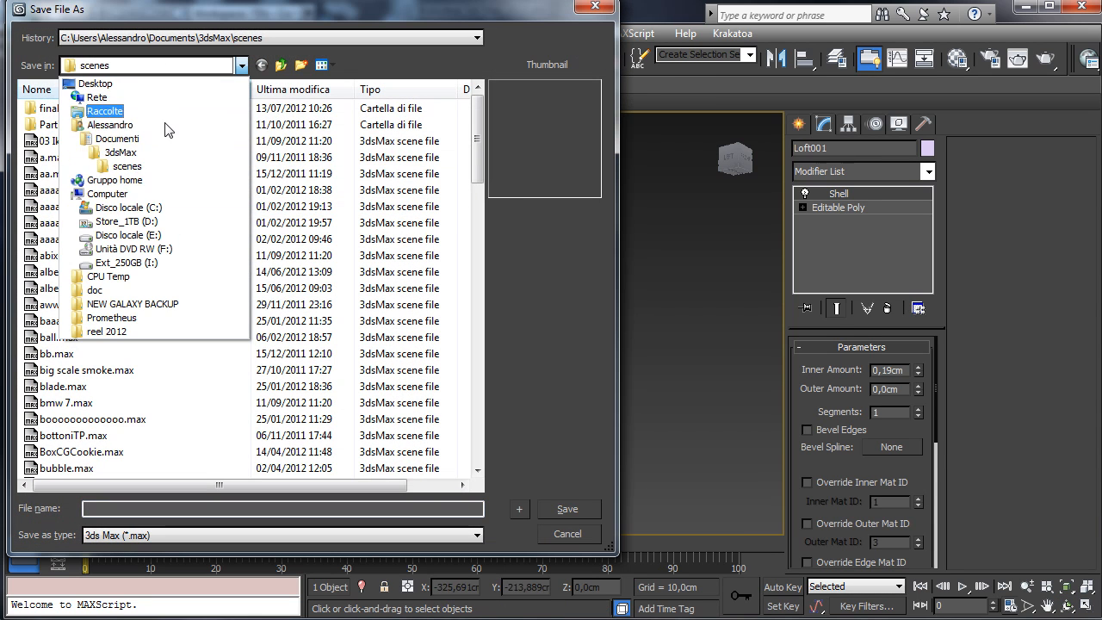
left_click(97, 221)
double_click(95, 222)
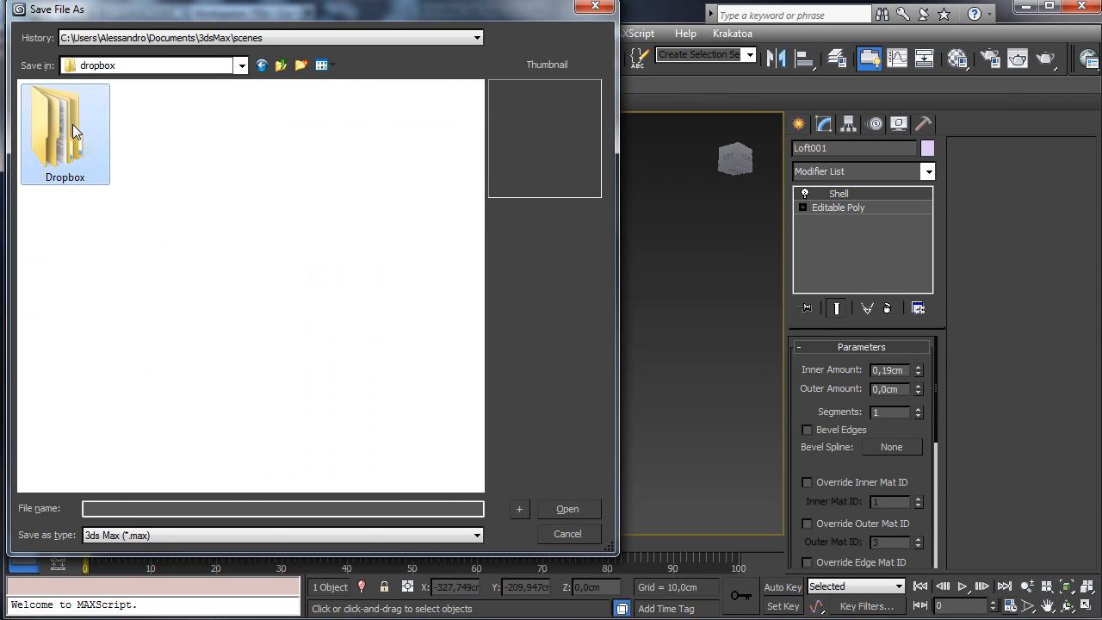
double_click(87, 111)
double_click(86, 108)
double_click(69, 157)
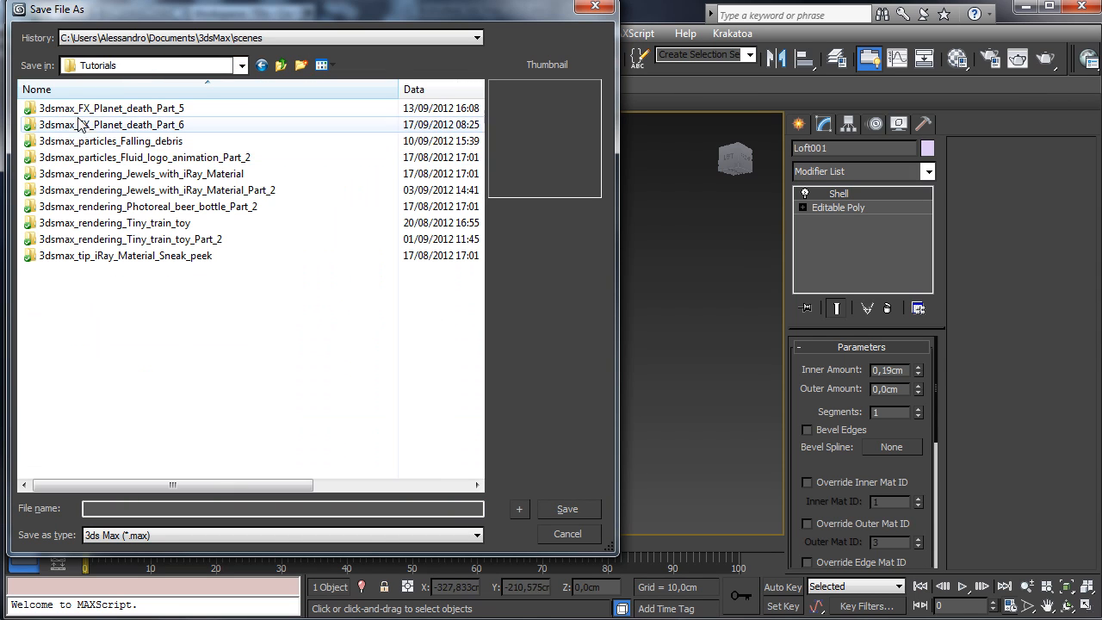
Step: Create a folder named 3dsmax_Fluids_Simulating_a_chimney_pot in the Tutorials folder and copy its name
left_click(301, 66)
type("3dsmax_Fluids_Simulating_")
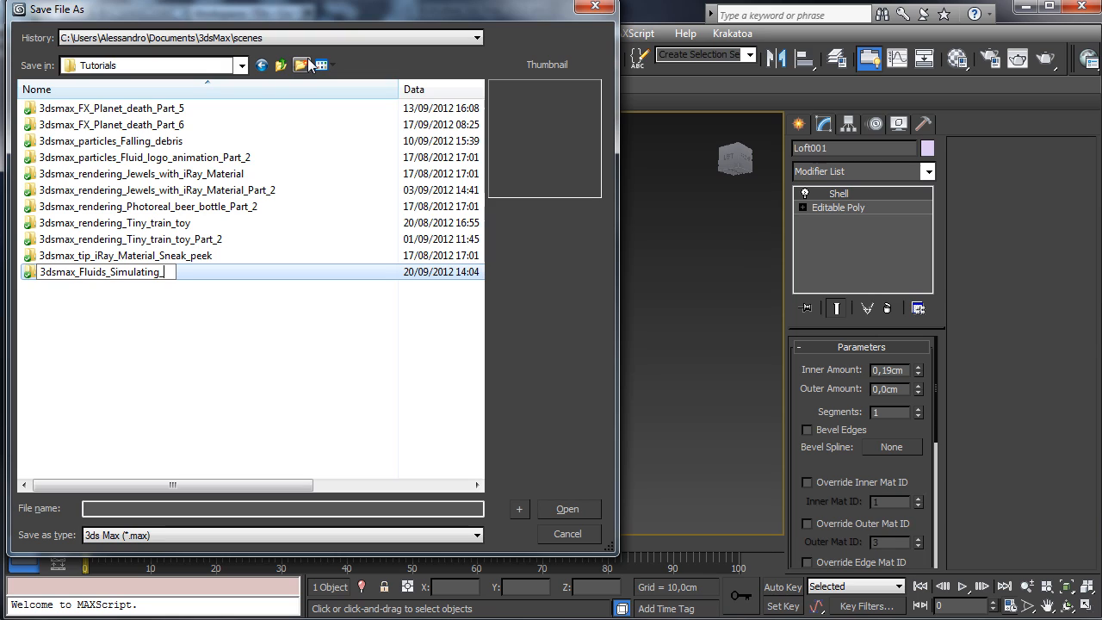
type("imn")
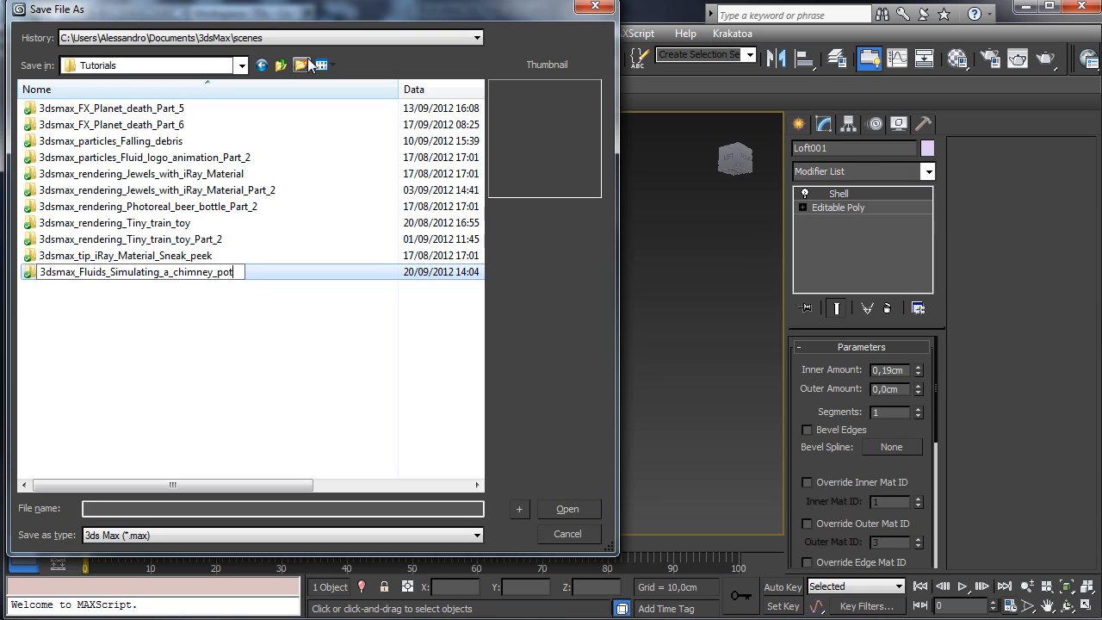
type("ey_pot")
key("shift+Left")
key("shift+Left")
key("shift+Left")
key("shift+Left")
key("shift+Left")
key("shift+Left")
key("shift+Left")
key("shift+Left")
key("shift+Left")
key("shift+Left")
key("shift+Left")
key("shift+Left")
key("shift+Left")
key("shift+Left")
key("shift+Left")
key("shift+Left")
key("shift+Left")
key("shift+Left")
key("shift+Left")
key("shift+Left")
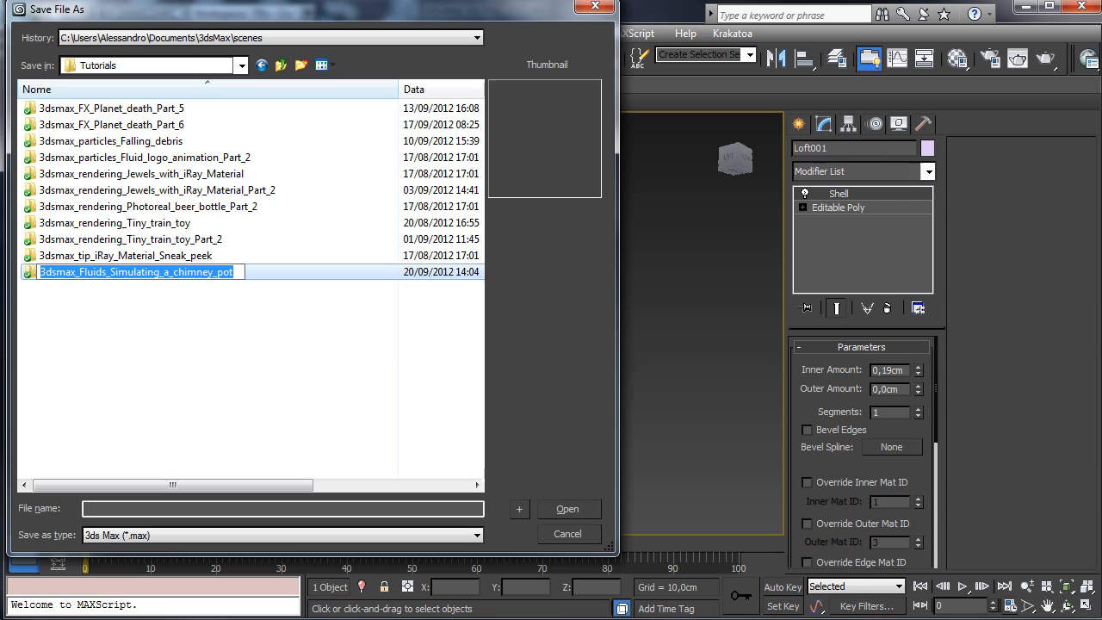
key("Return")
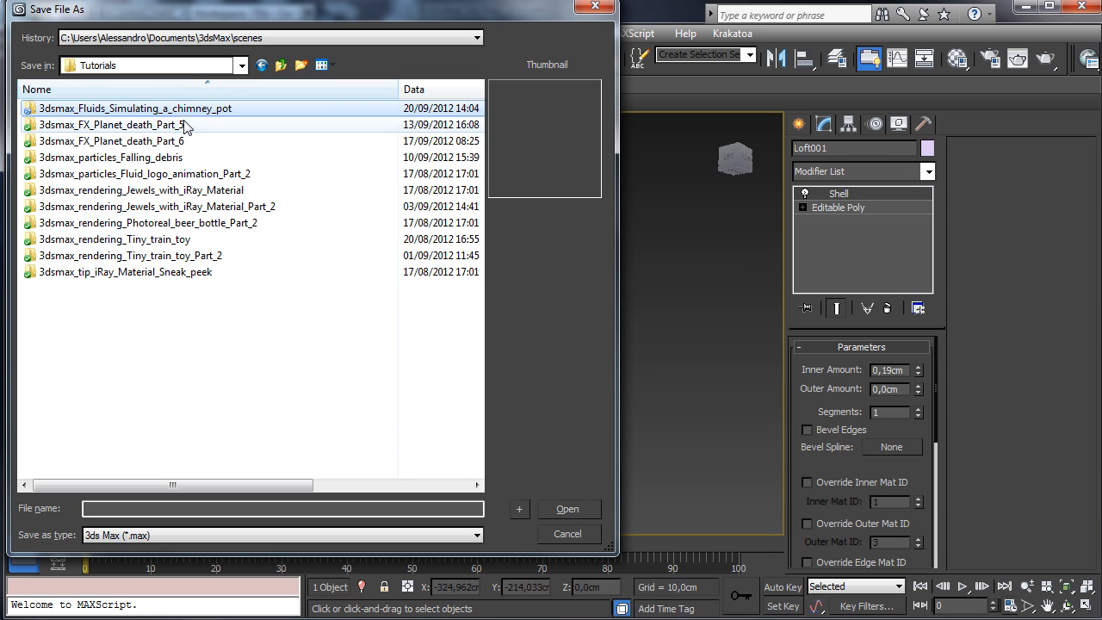
Step: Save the scene as 3dsmax_Fluids_Simulating_a_chimney_pot inside the 3dsmax_Fluids_Simulating_a_chimney_pot folder
left_click(222, 108)
key("ctrl+c")
left_click(227, 108)
key("Return")
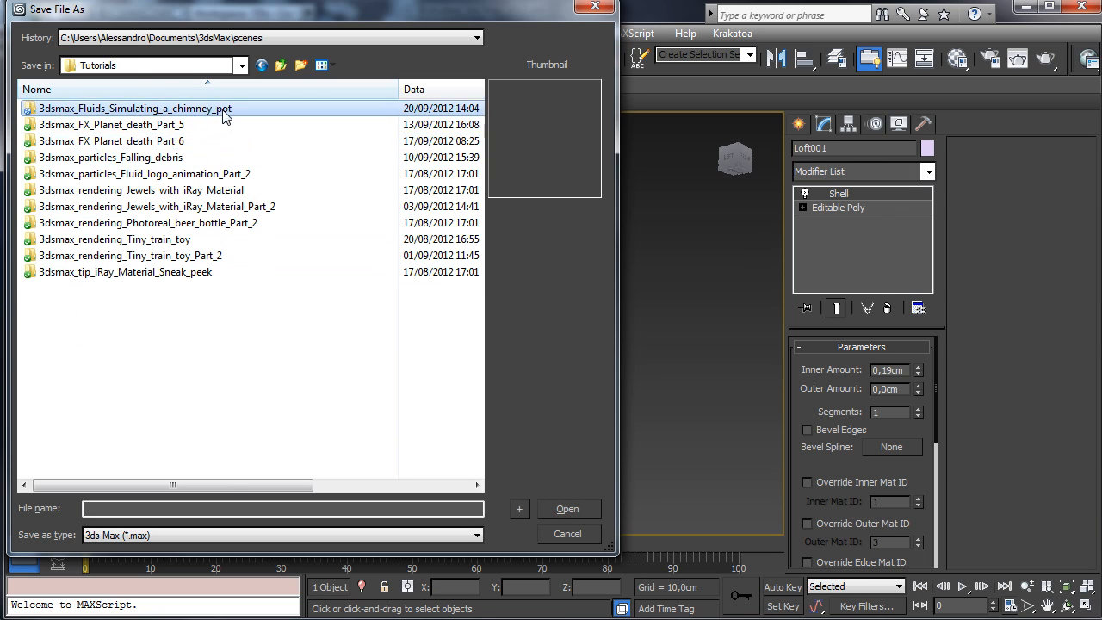
double_click(223, 110)
key("ctrl+v")
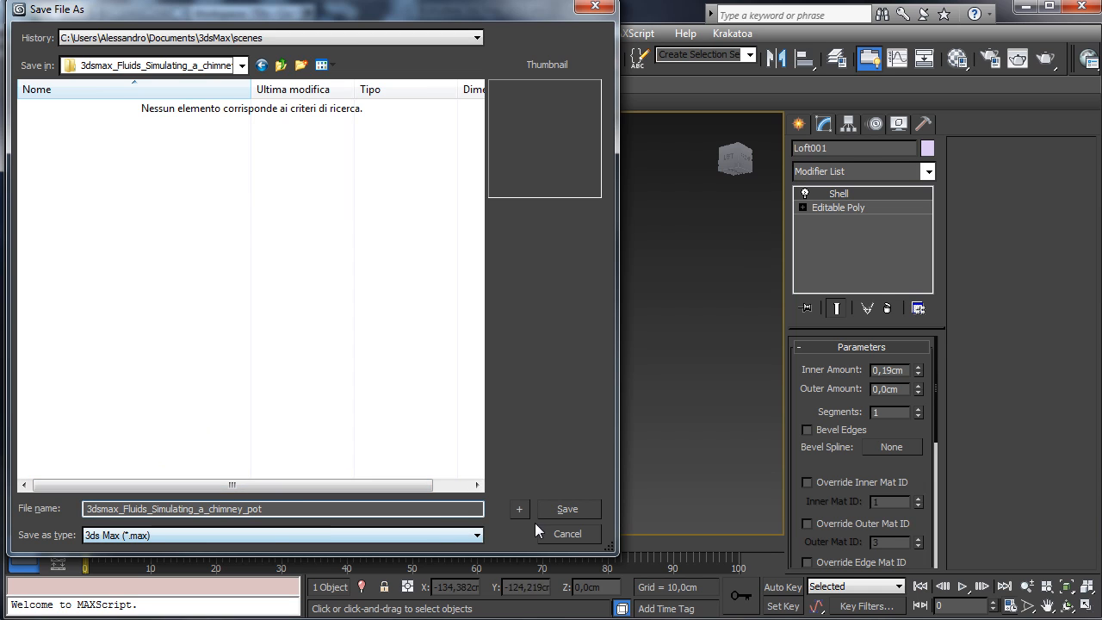
left_click(567, 509)
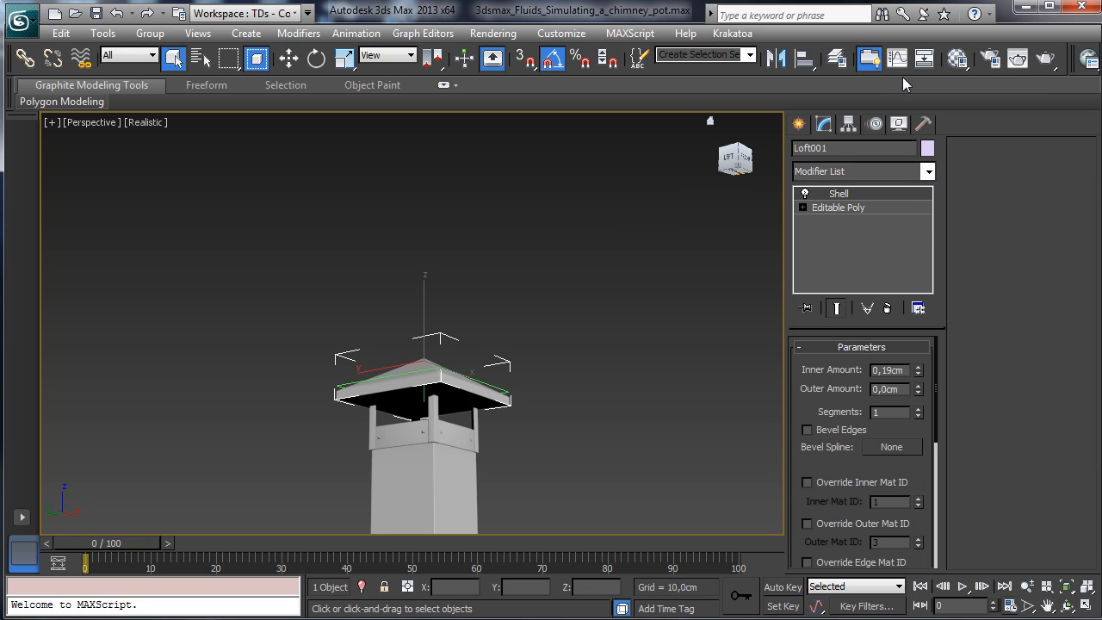
Step: Show all four viewports, choose the Standard Target Direct light type, and create a camera from the current Perspective view
left_click(1088, 607)
left_click(799, 125)
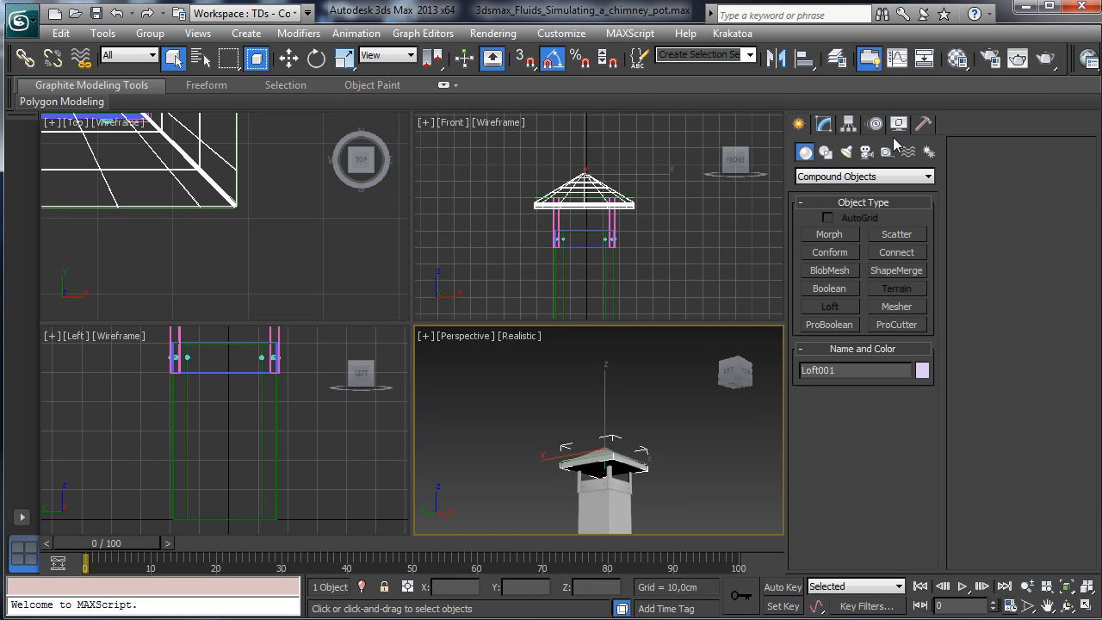
left_click(847, 152)
left_click(852, 176)
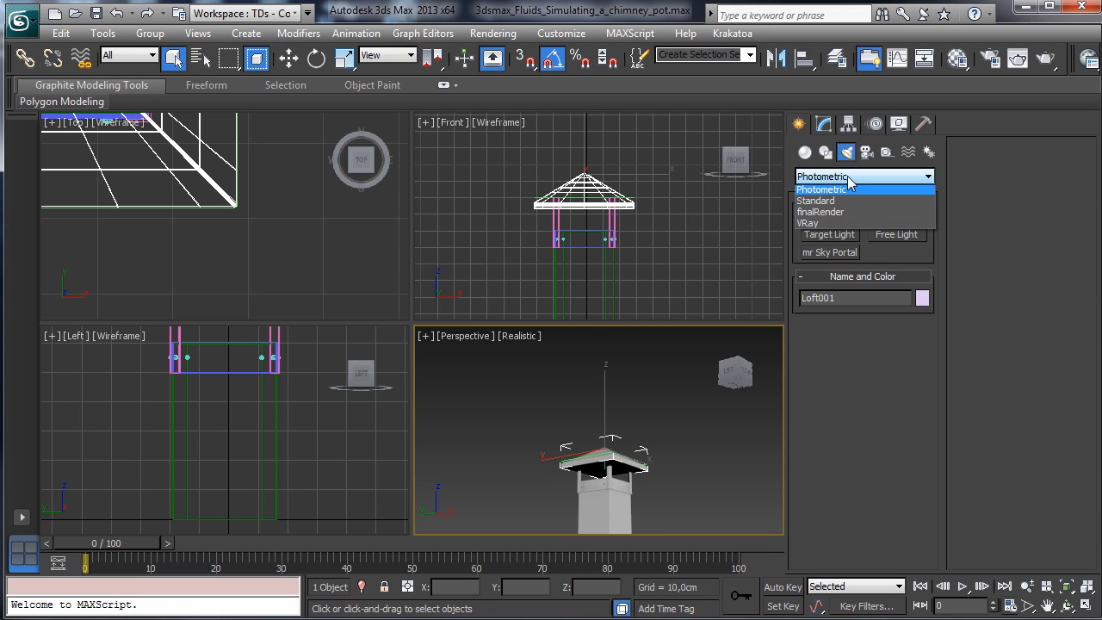
left_click(845, 203)
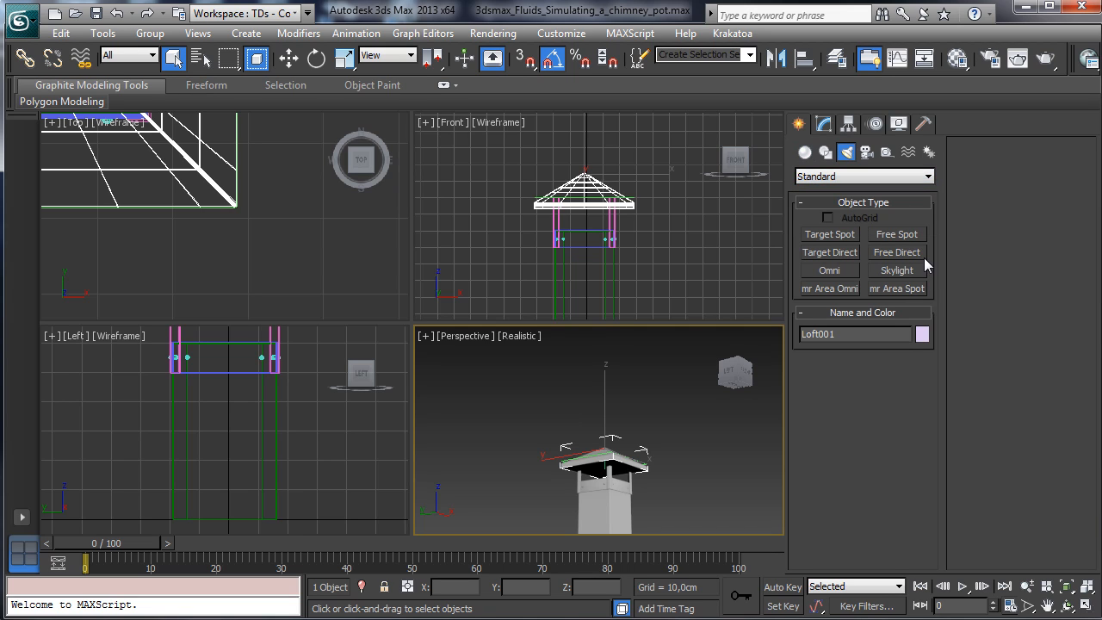
left_click(833, 254)
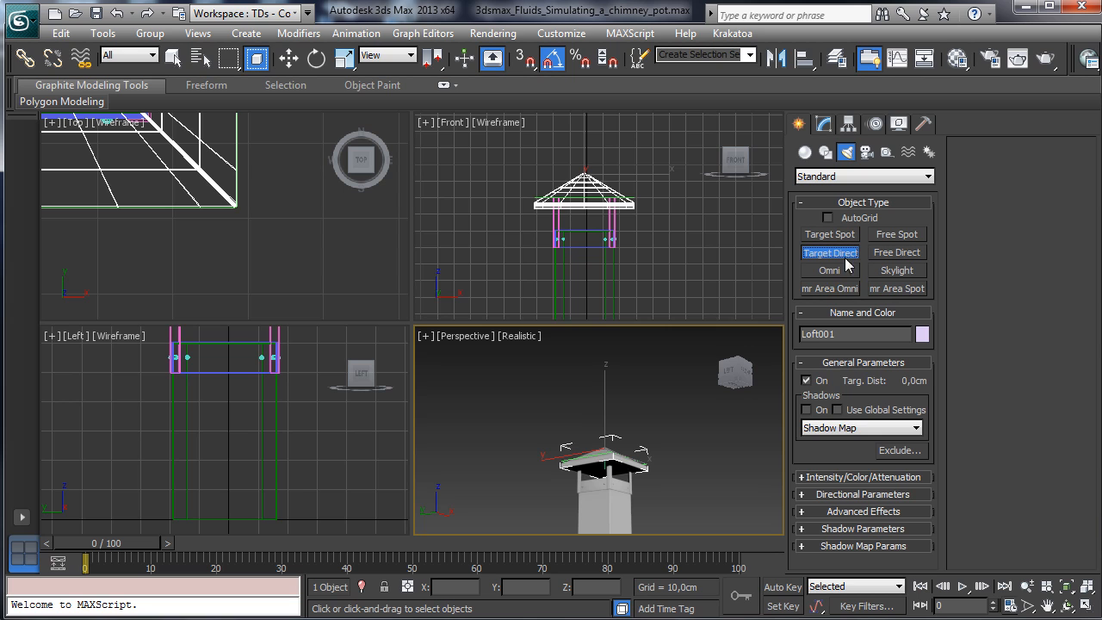
left_click(197, 33)
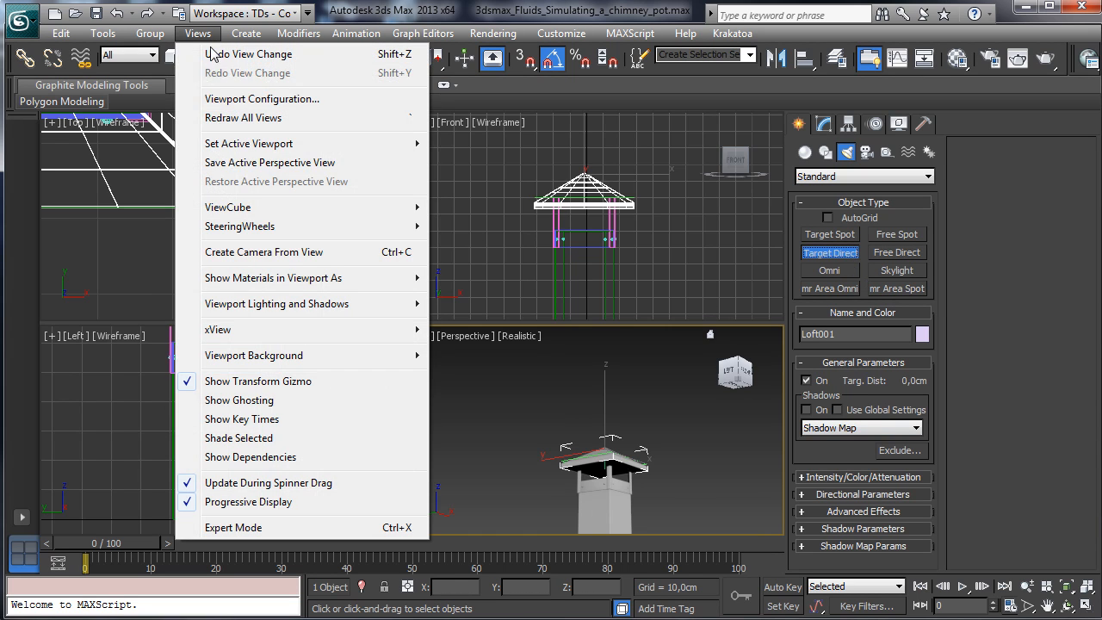
left_click(325, 253)
Step: Place a Target Direct light diagonally across the chimney in the Front view, then offset its source behind the chimney in the Top view
left_click(830, 252)
left_click_drag(479, 171, 637, 293)
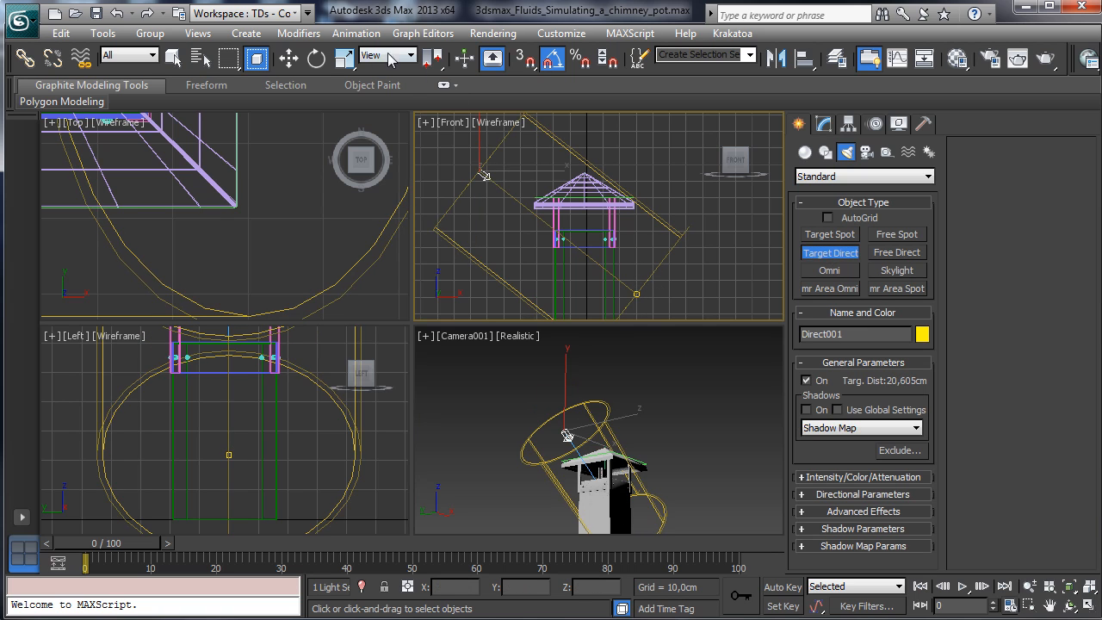
left_click(289, 58)
left_click(1070, 587)
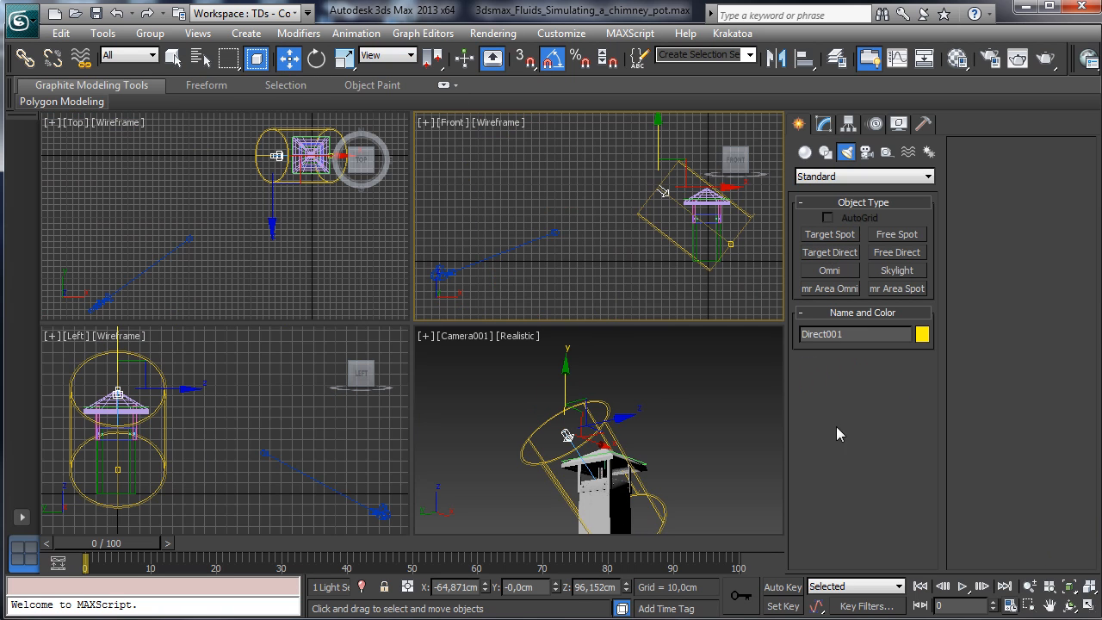
right_click(293, 183)
left_click_drag(296, 140, 268, 113)
right_click(644, 356)
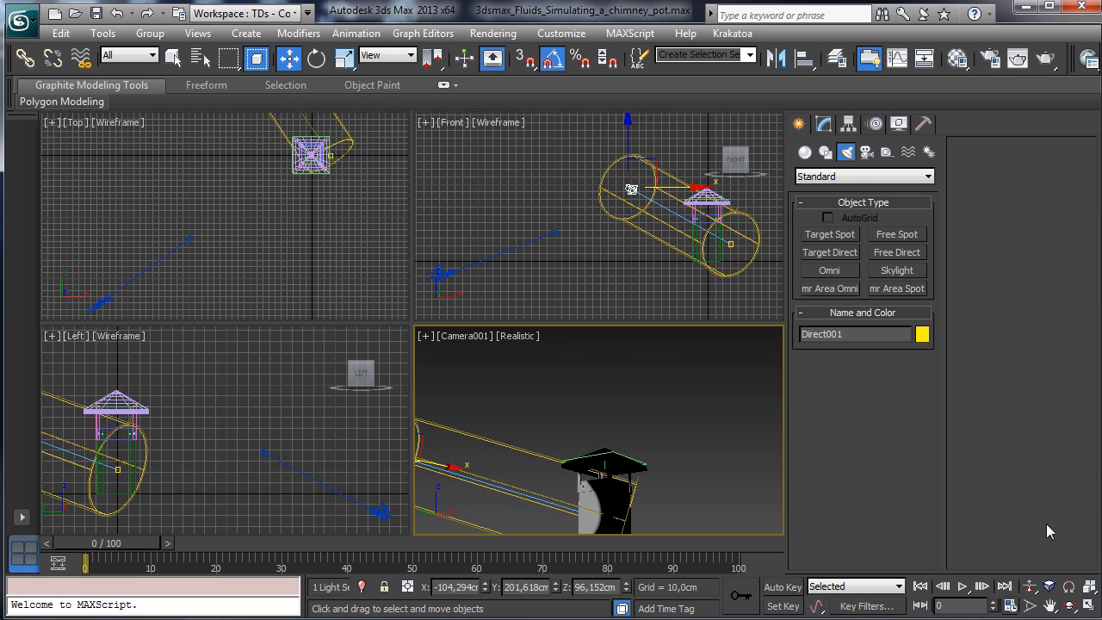
Step: Move the directional light's source higher and farther back in the Front and Top views, about 816 cm from its target
right_click(668, 275)
left_click(1048, 587)
left_click_drag(663, 250, 661, 286)
left_click(289, 58)
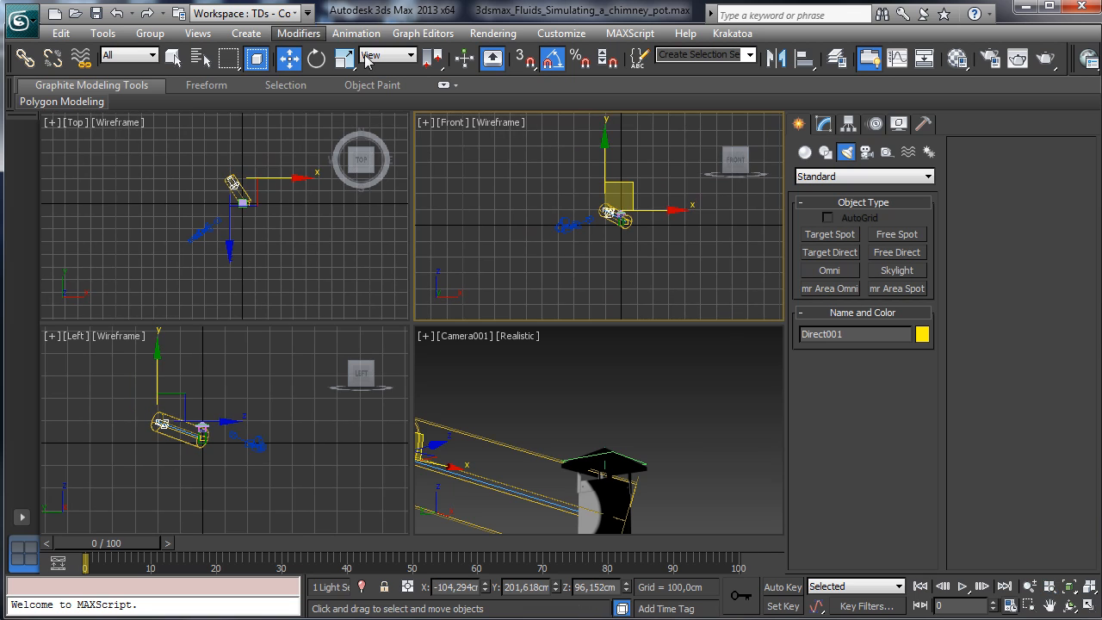
left_click_drag(626, 179, 546, 112)
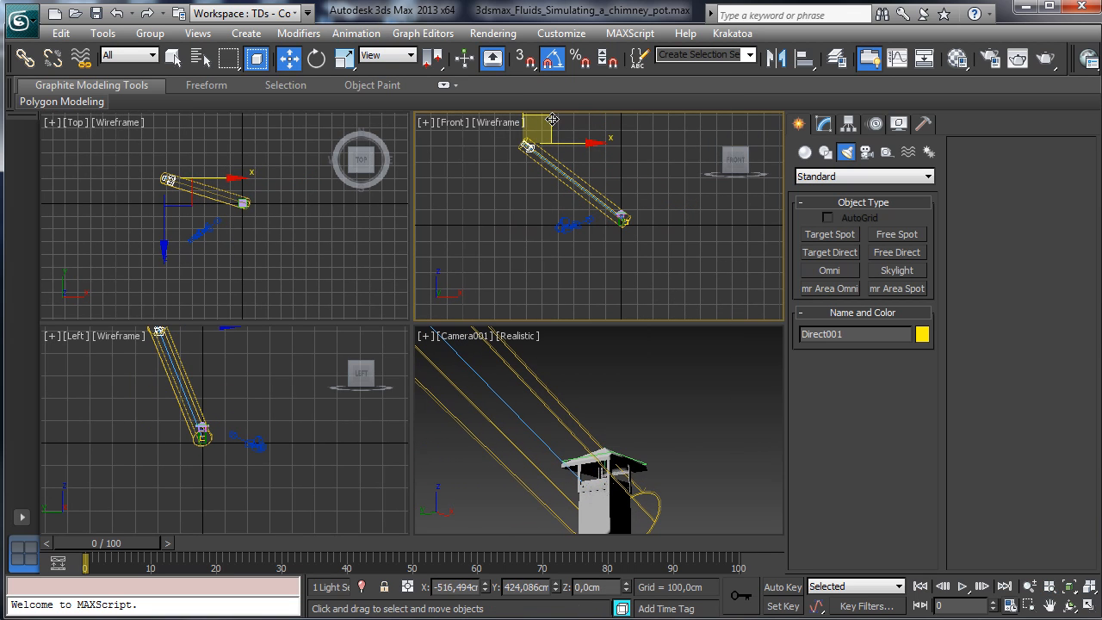
right_click(247, 145)
left_click_drag(186, 151, 225, 104)
right_click(633, 412)
Step: Turn on Shadow Map shadows for the directional light
left_click(823, 125)
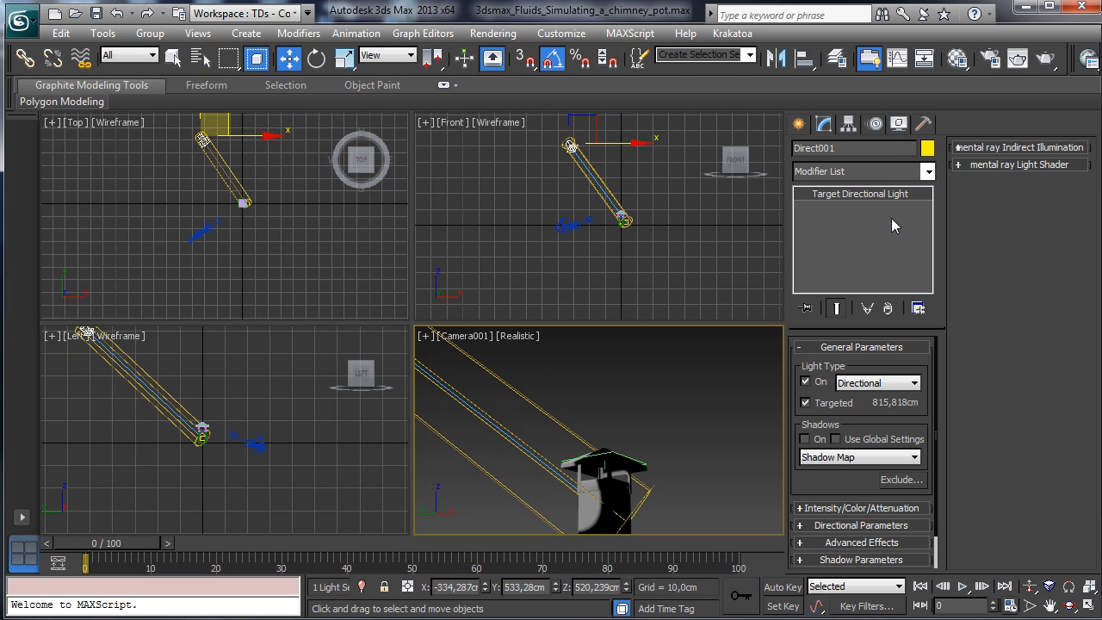
left_click(805, 439)
scroll(852, 430, "down", 2)
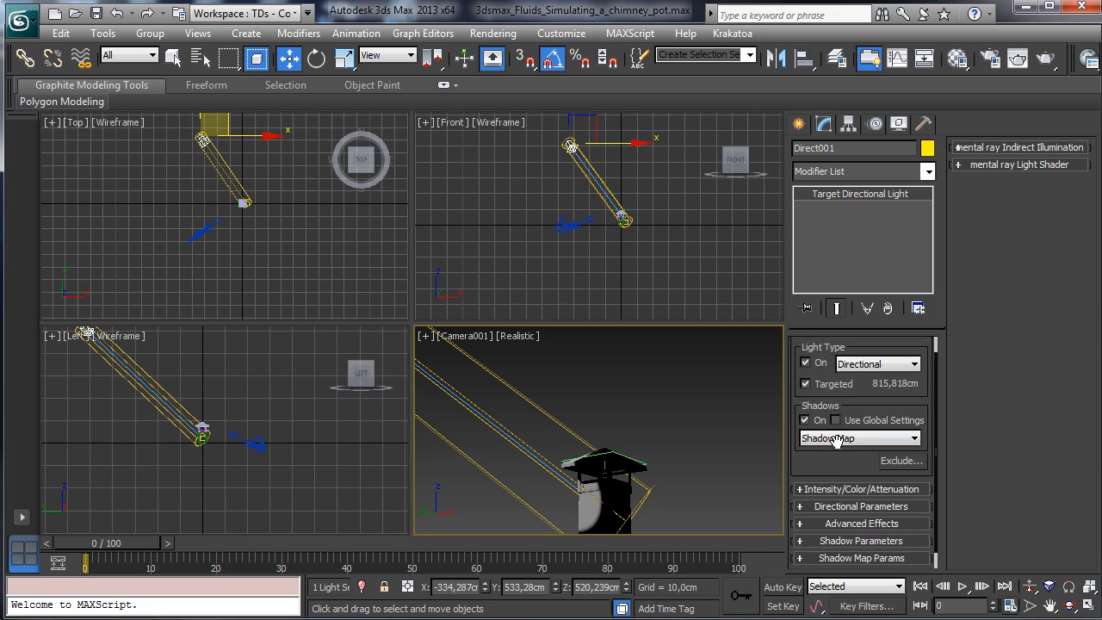
left_click(880, 472)
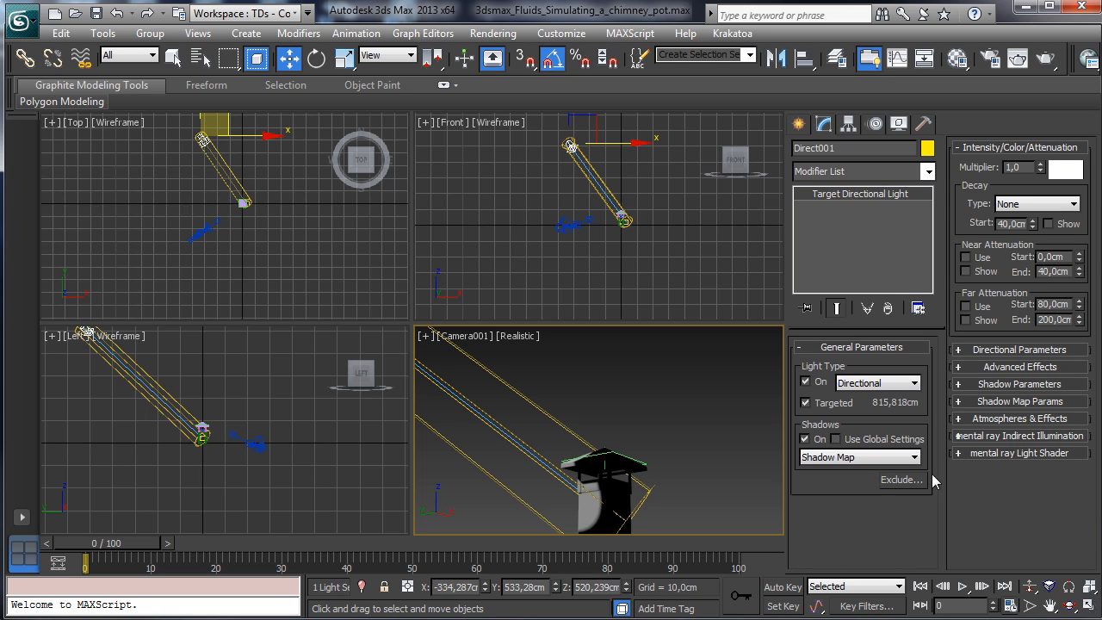
Step: Widen the directional light's hotspot to 322 cm and enable Overshoot
left_click(1035, 351)
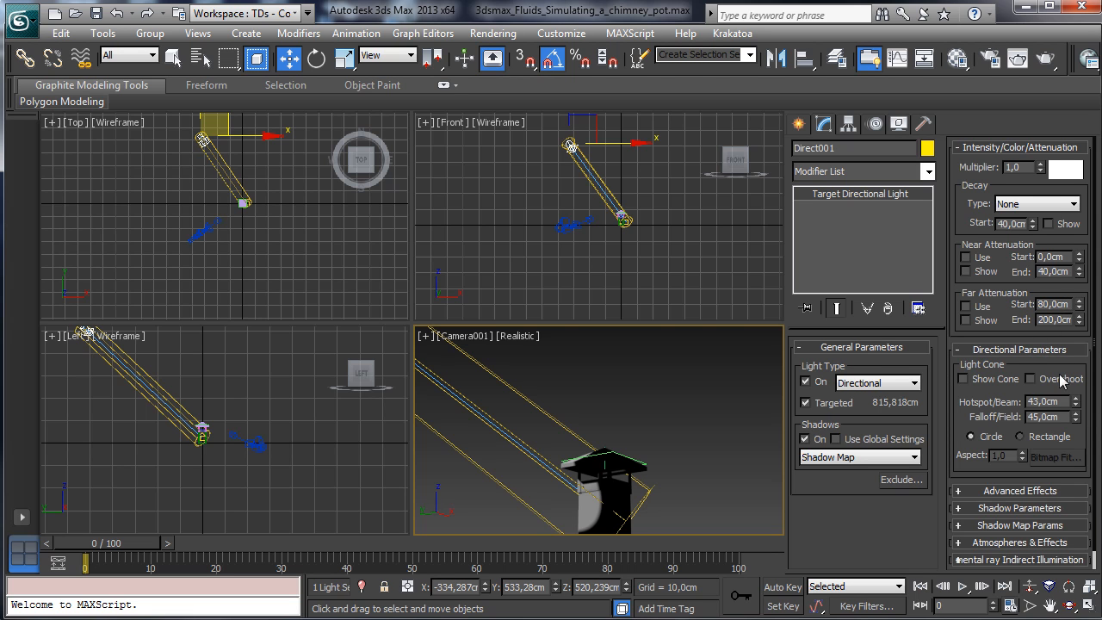
left_click_drag(1078, 405, 1041, 232)
left_click(1060, 382)
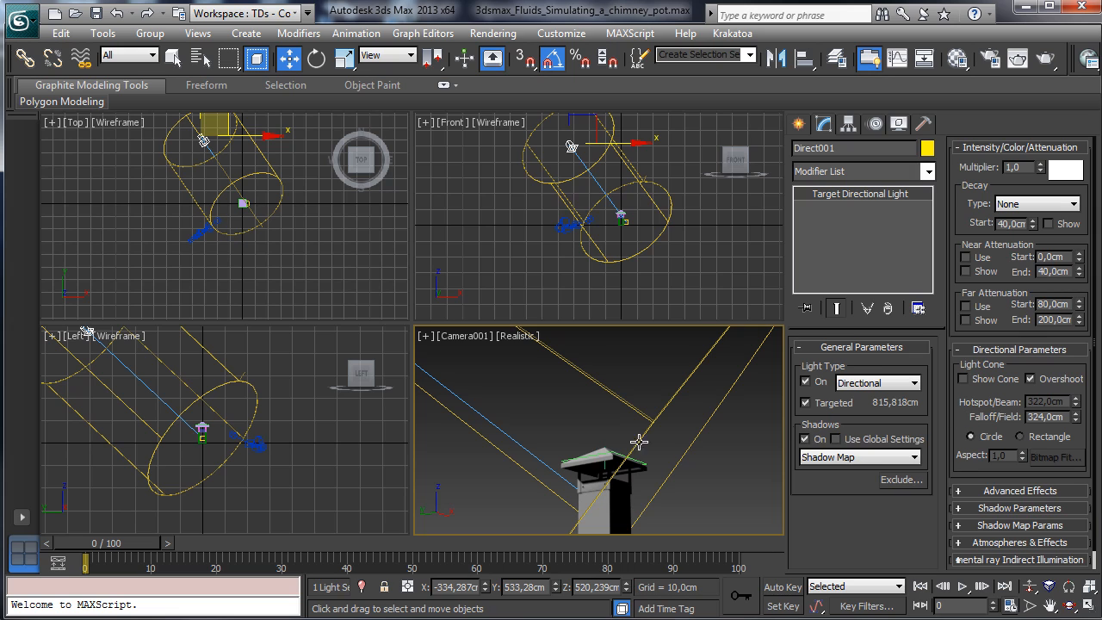
scroll(971, 420, "down", 1)
left_click(995, 490)
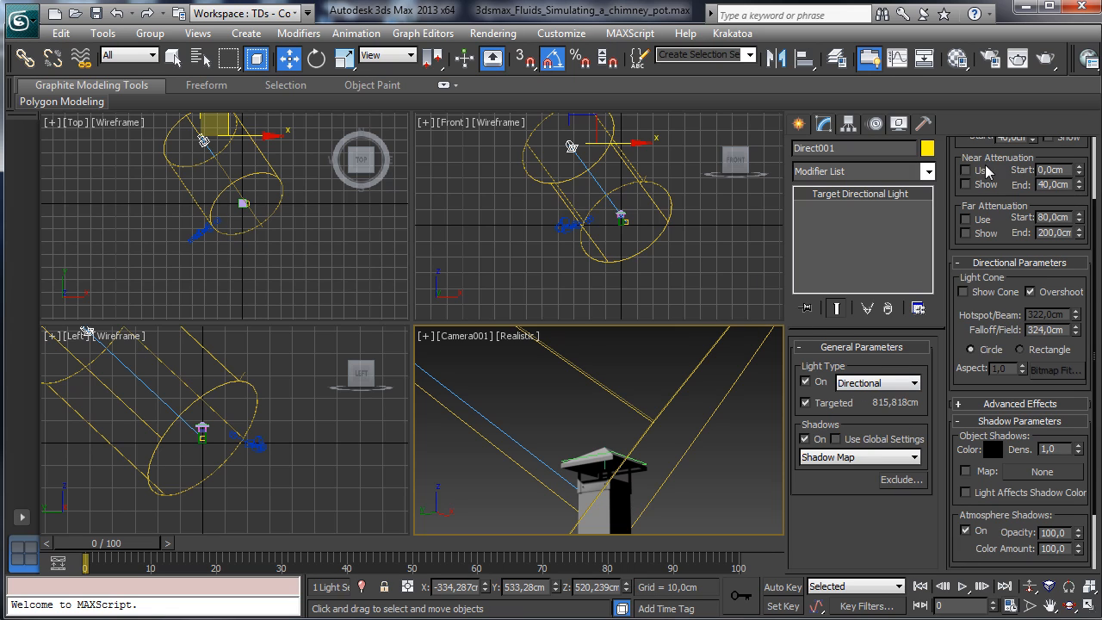
Step: Give the directional light a warm off-white colour and set its multiplier to 1.3
scroll(1041, 223, "up", 5)
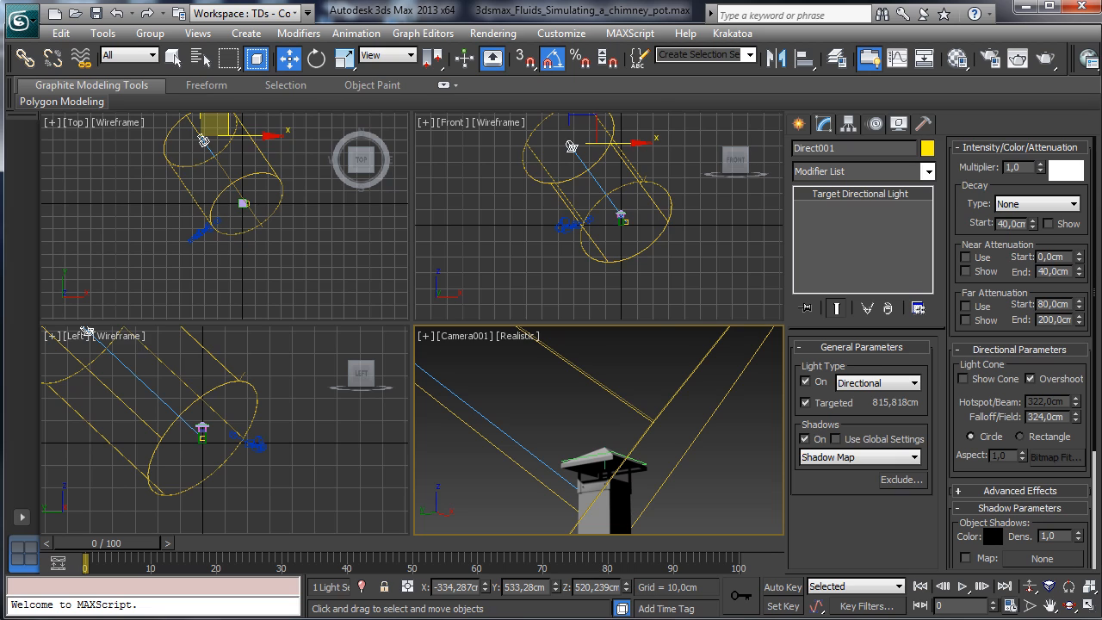
left_click(1066, 169)
left_click_drag(444, 277, 443, 269)
left_click(573, 300)
key("BackSpace")
type("3")
key("Return")
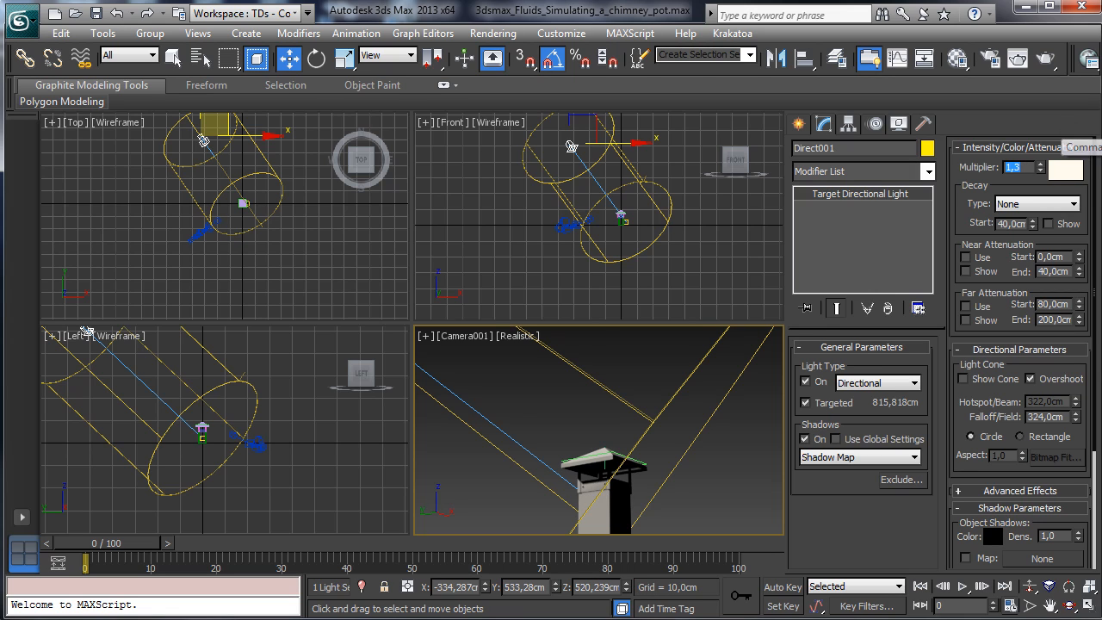
Step: Place a Standard Skylight beside the chimney in the Top view
left_click(798, 124)
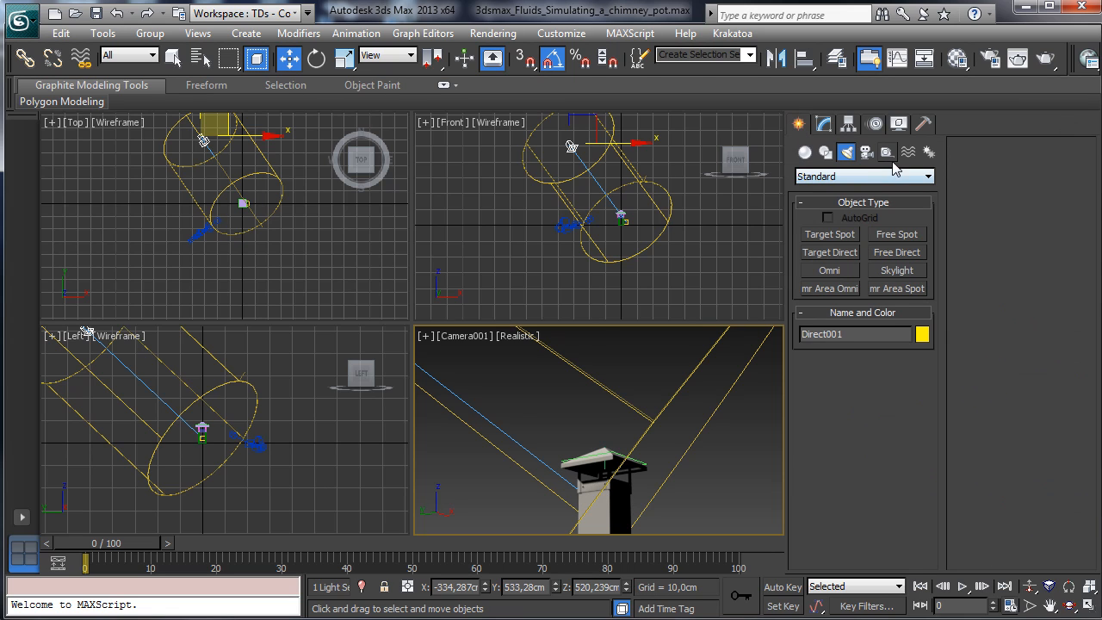
left_click(890, 274)
left_click(288, 245)
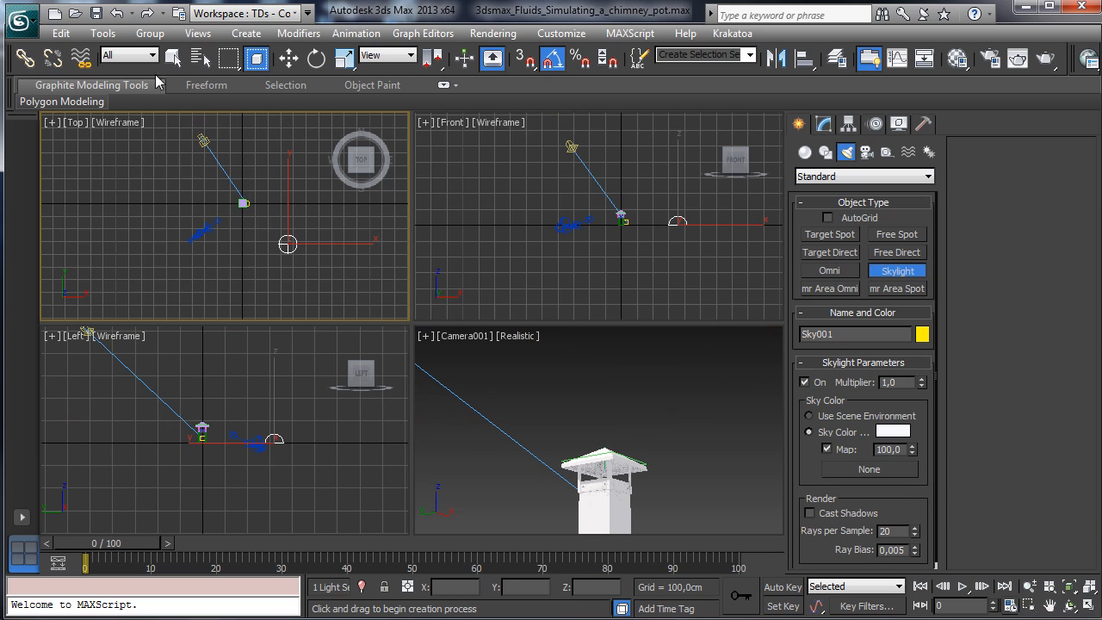
left_click(173, 58)
Step: Set the skylight's sky colour to a dusky blue (red 53, green 65, blue 106) and its multiplier to 0.5
left_click(823, 123)
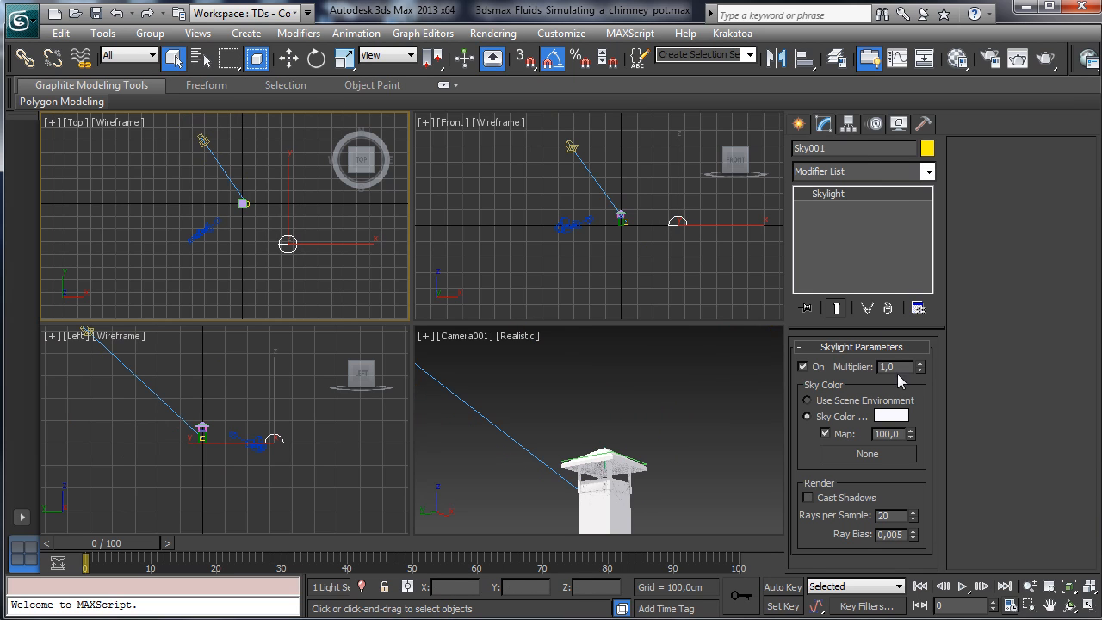
left_click(892, 416)
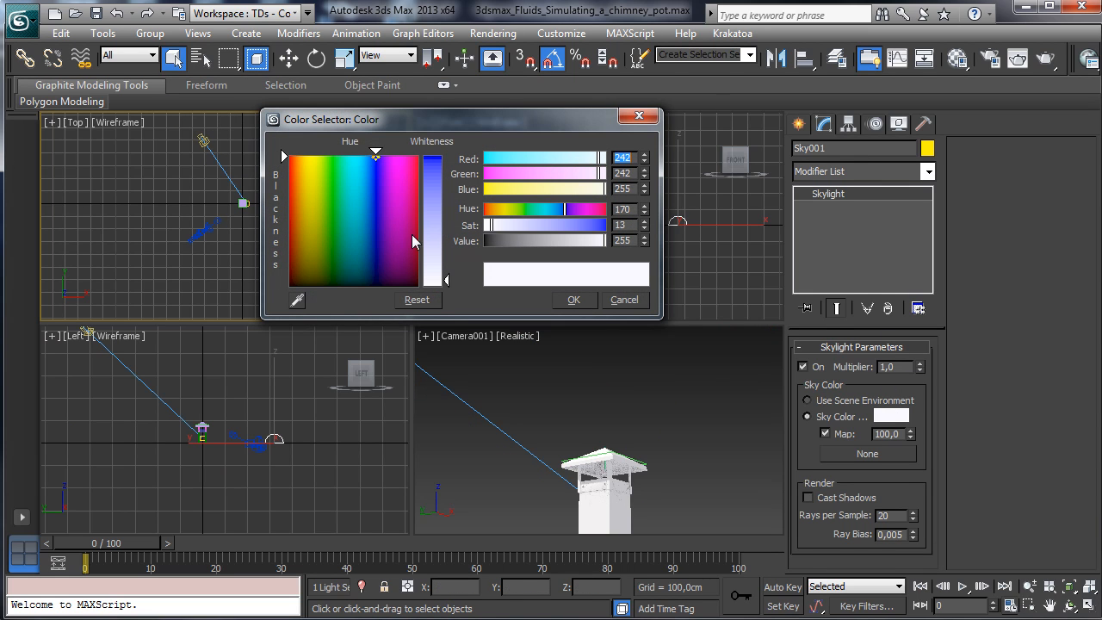
left_click(370, 224)
left_click_drag(601, 224, 542, 250)
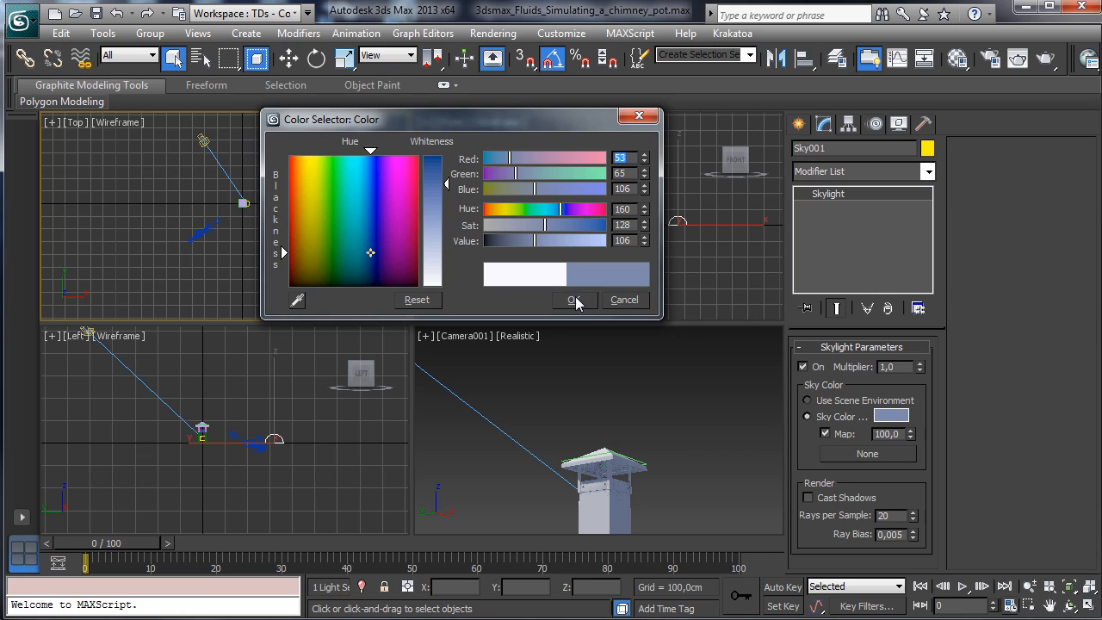
left_click(574, 299)
double_click(889, 367)
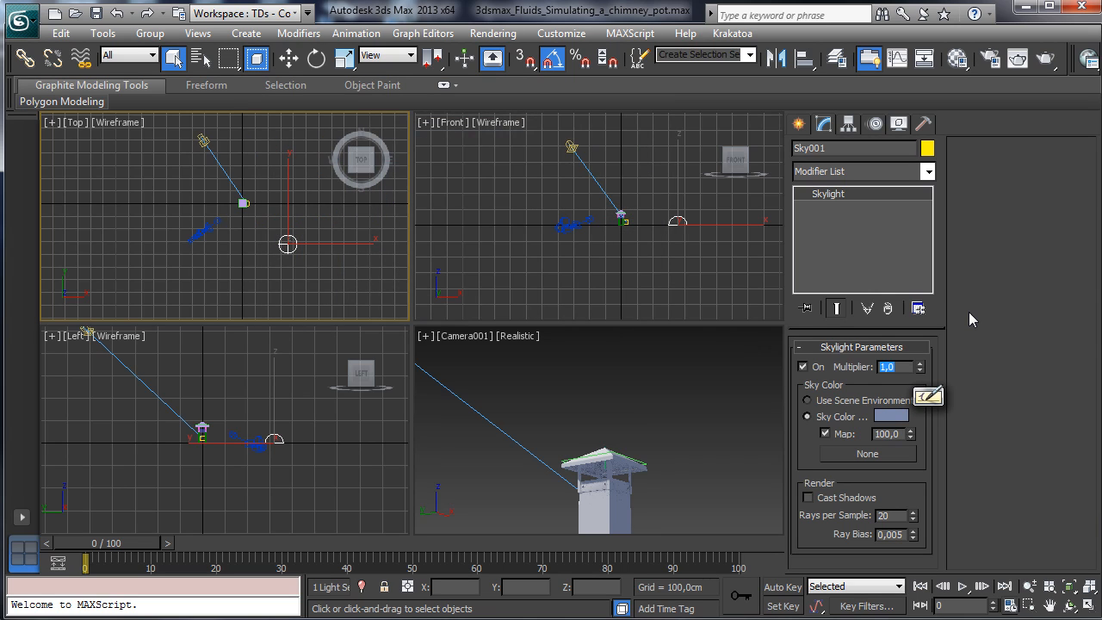
type("0,5")
key("Return")
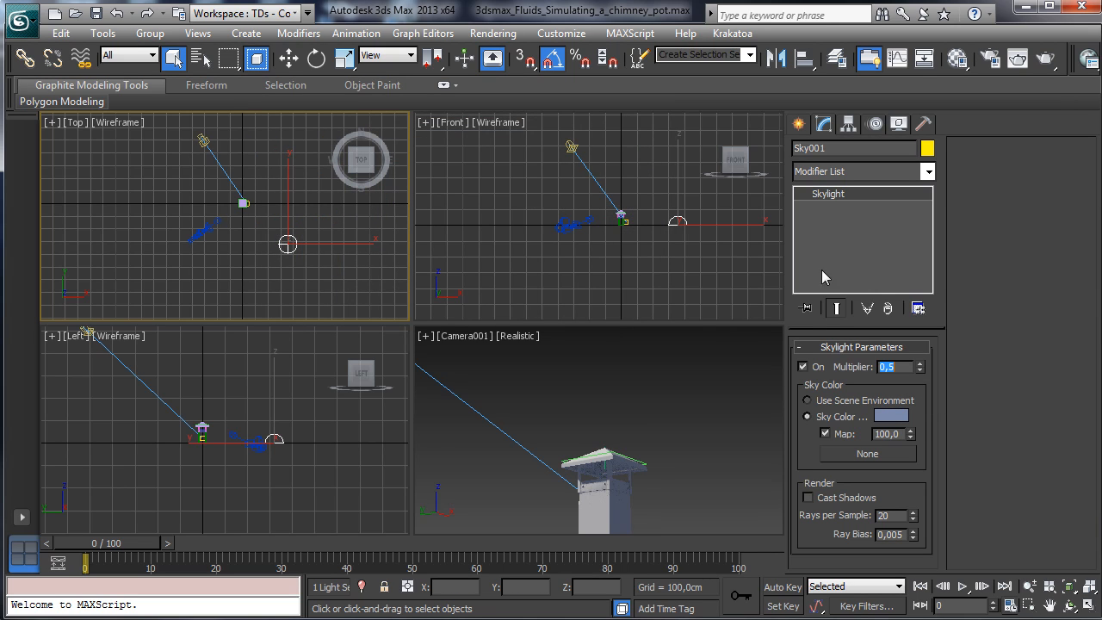
Step: Set the render output size for the camera view to 900 × 400 pixels
right_click(548, 366)
left_click(990, 57)
left_click_drag(1045, 132, 50, 36)
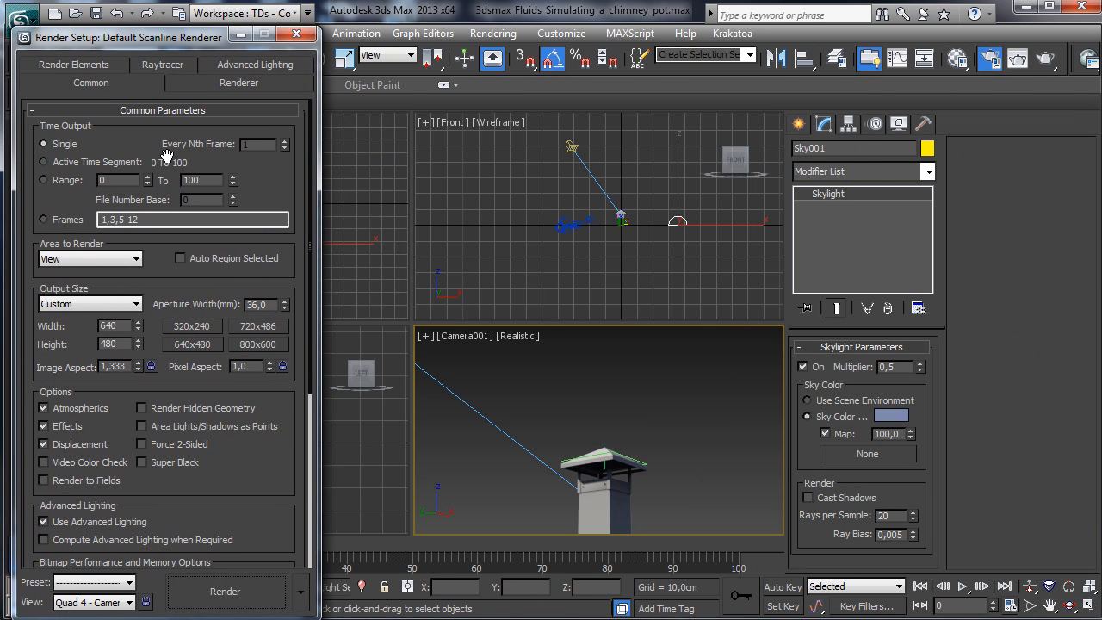
left_click(127, 326)
key("BackSpace")
key("BackSpace")
key("BackSpace")
type("900")
key("Return")
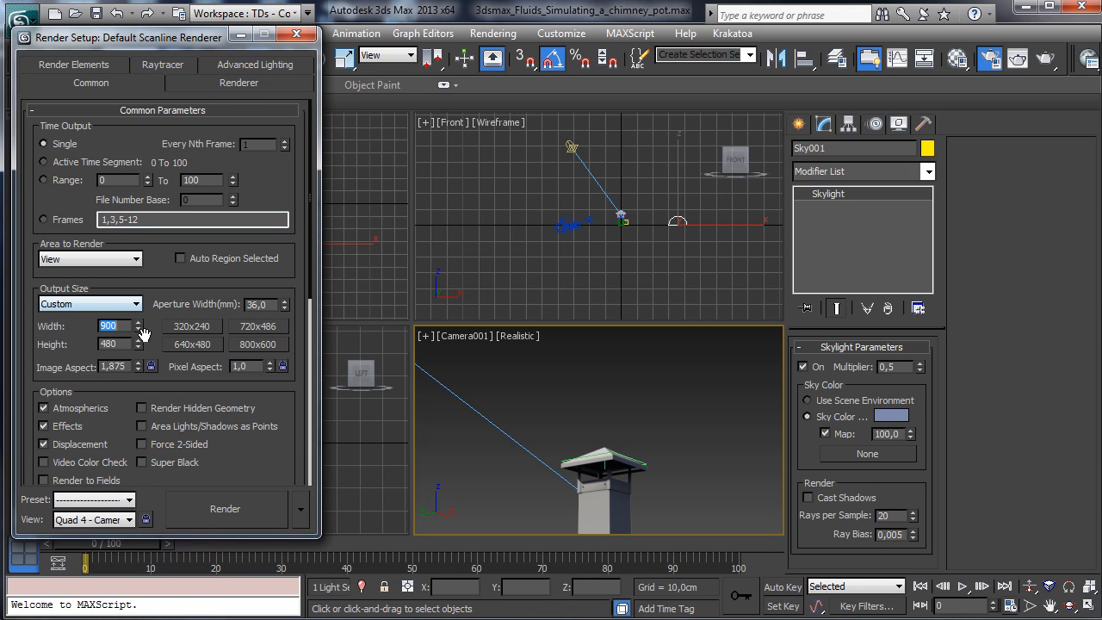
double_click(112, 344)
type("1")
type("0")
type("0")
key("Return")
Step: Show safe frames in the camera view and truck the camera so the chimney sits at the frame's lower edge
left_click(460, 337)
left_click(525, 584)
left_click(1051, 605)
left_click_drag(650, 477, 624, 490)
left_click(1030, 587)
left_click(1050, 605)
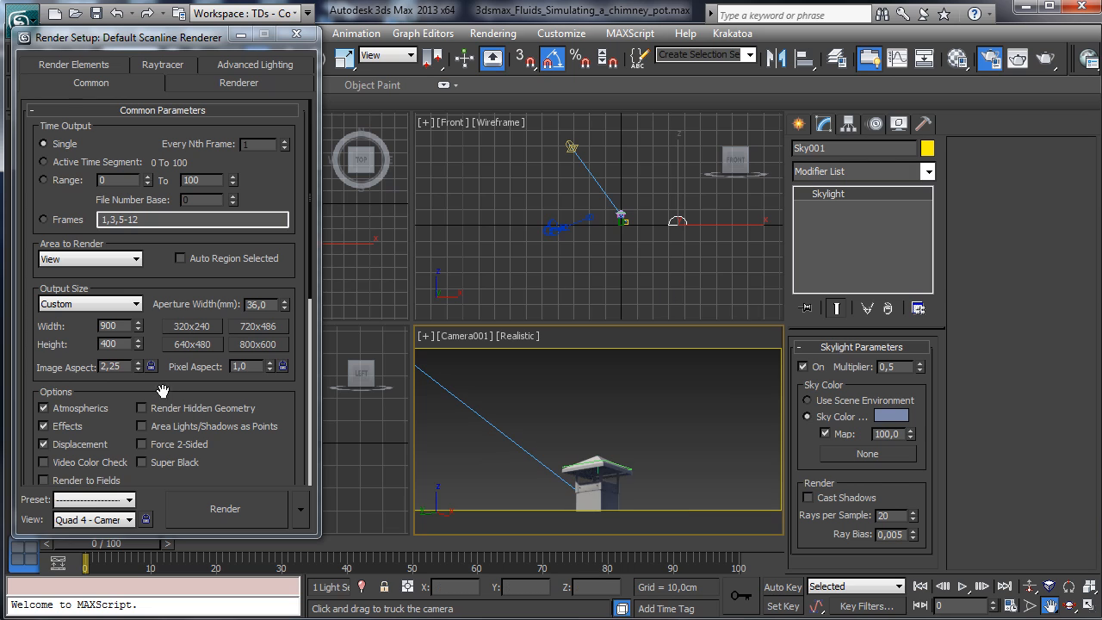
Step: Render the camera view to check the lighting and framing, and minimize the render windows
key("shift+q")
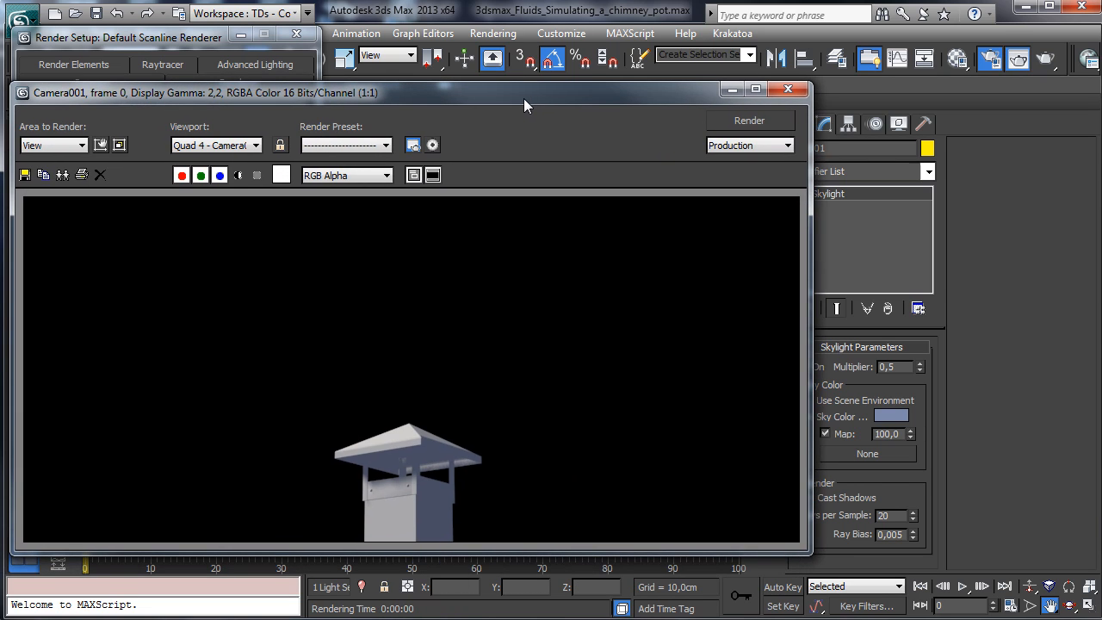
left_click(731, 89)
left_click(241, 35)
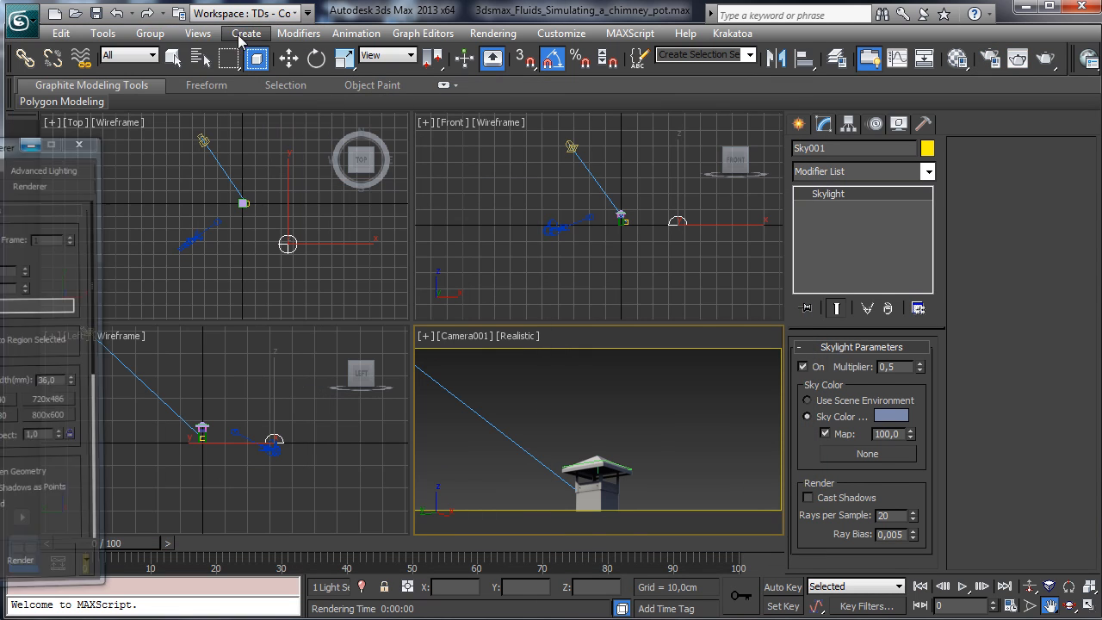
Step: Set the directional light's shadow map bias to 0 and size to 2048, and render the camera view
left_click(175, 57)
left_click(571, 147)
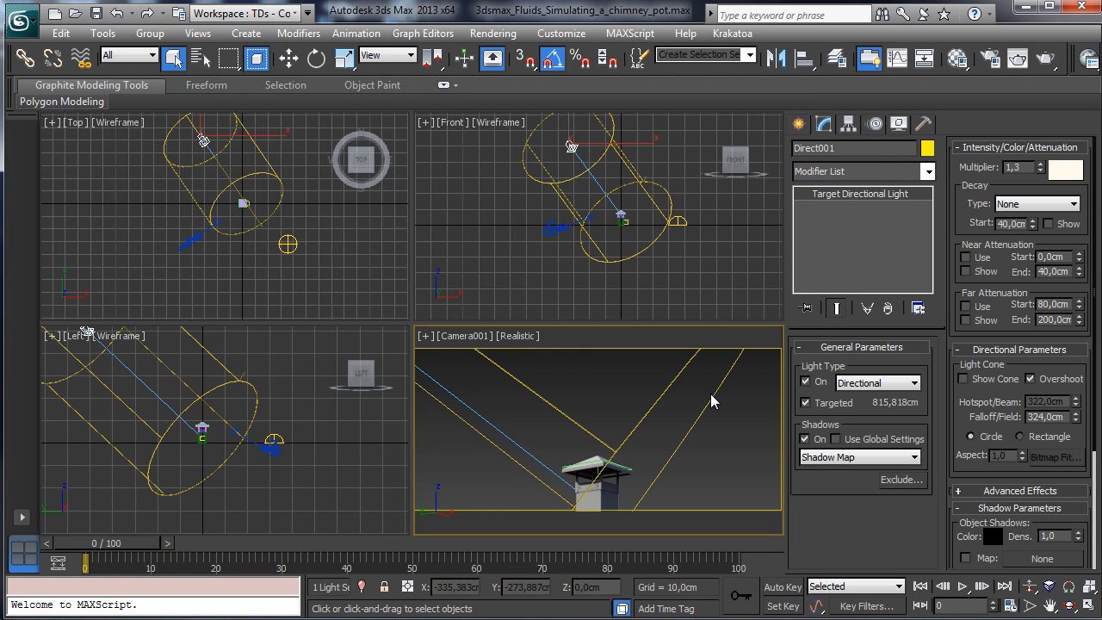
left_click_drag(962, 404, 1003, 258)
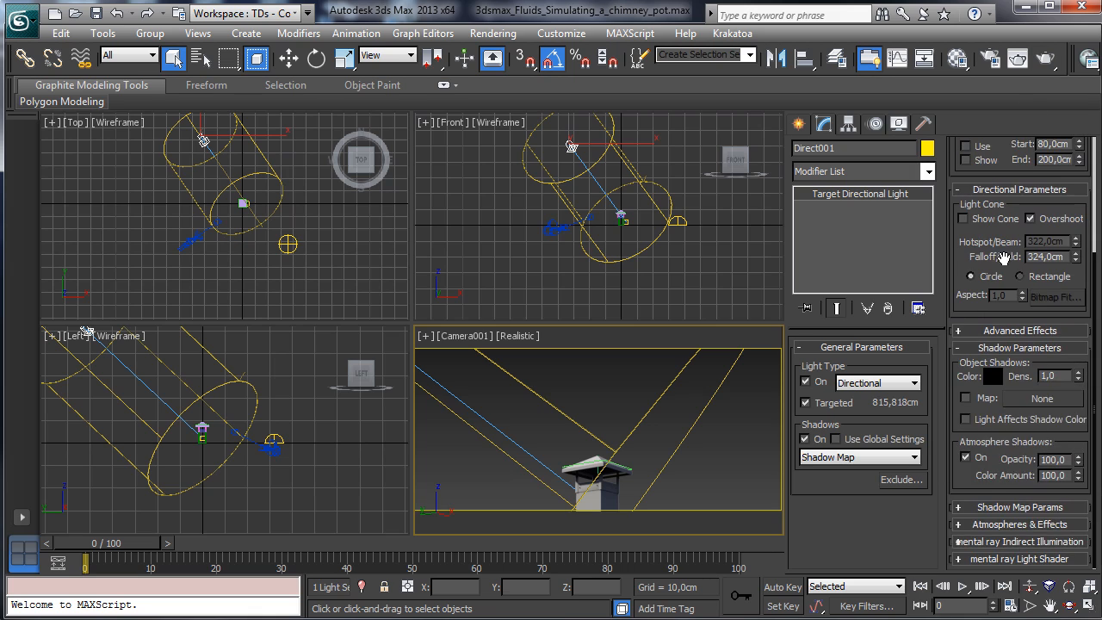
left_click(1024, 510)
double_click(987, 500)
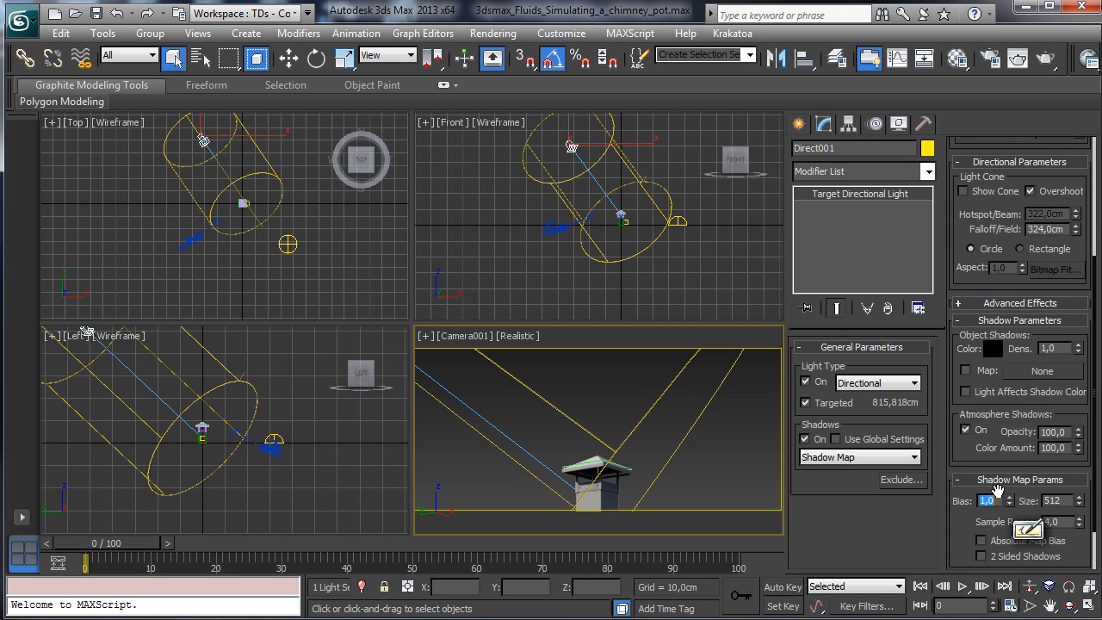
type("0")
key("Tab")
type("2048")
key("Return")
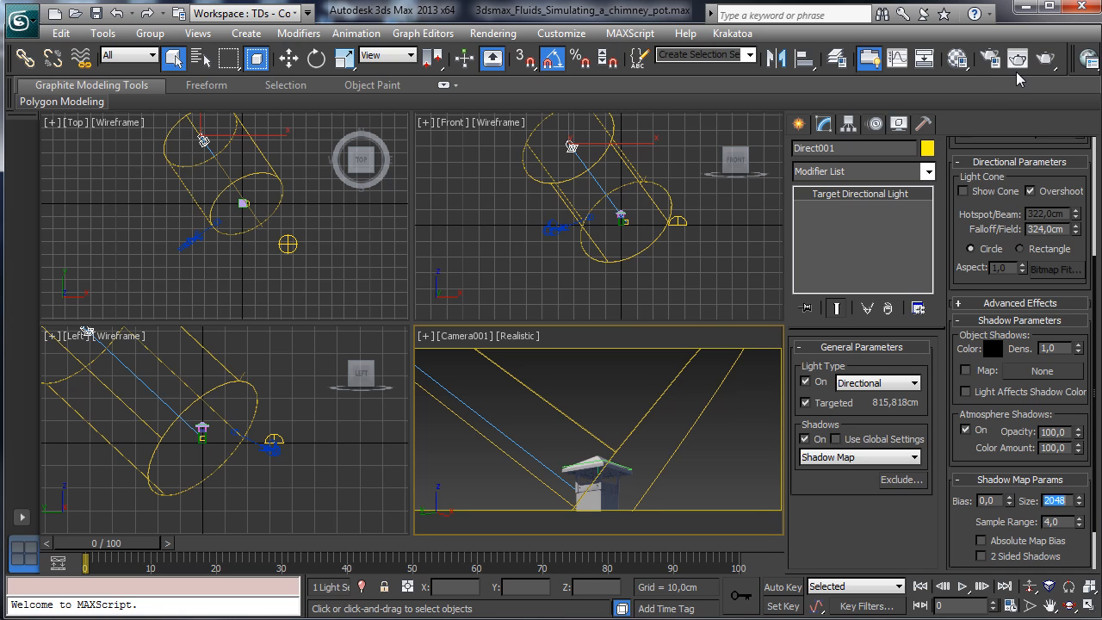
left_click(1018, 58)
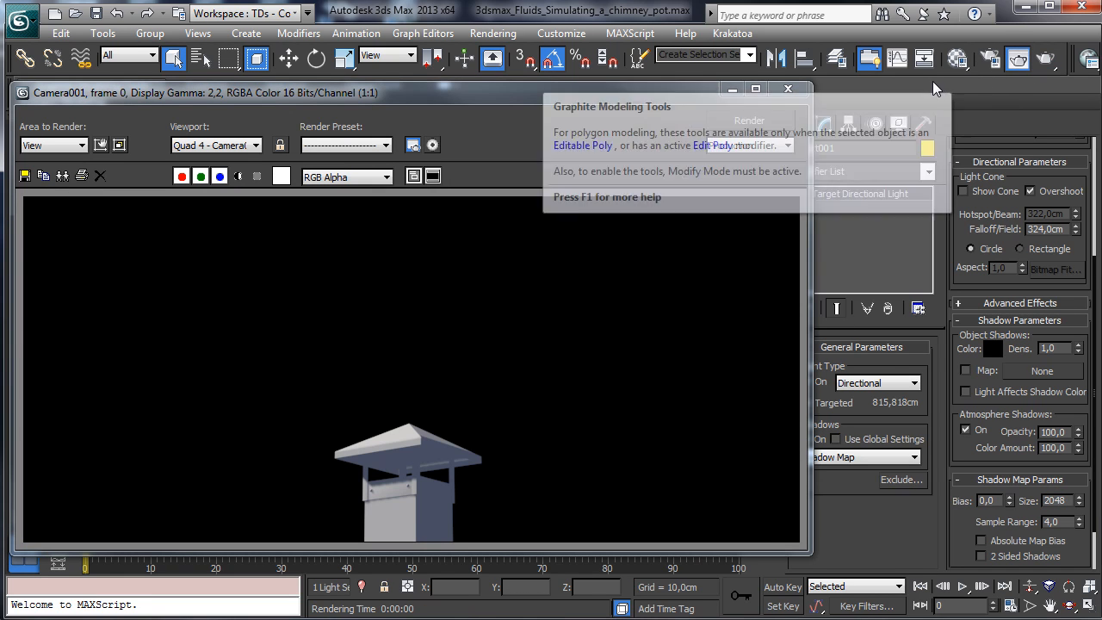
Step: Raise the directional light's shadow map size to 4096 and re-render the camera view
double_click(1067, 505)
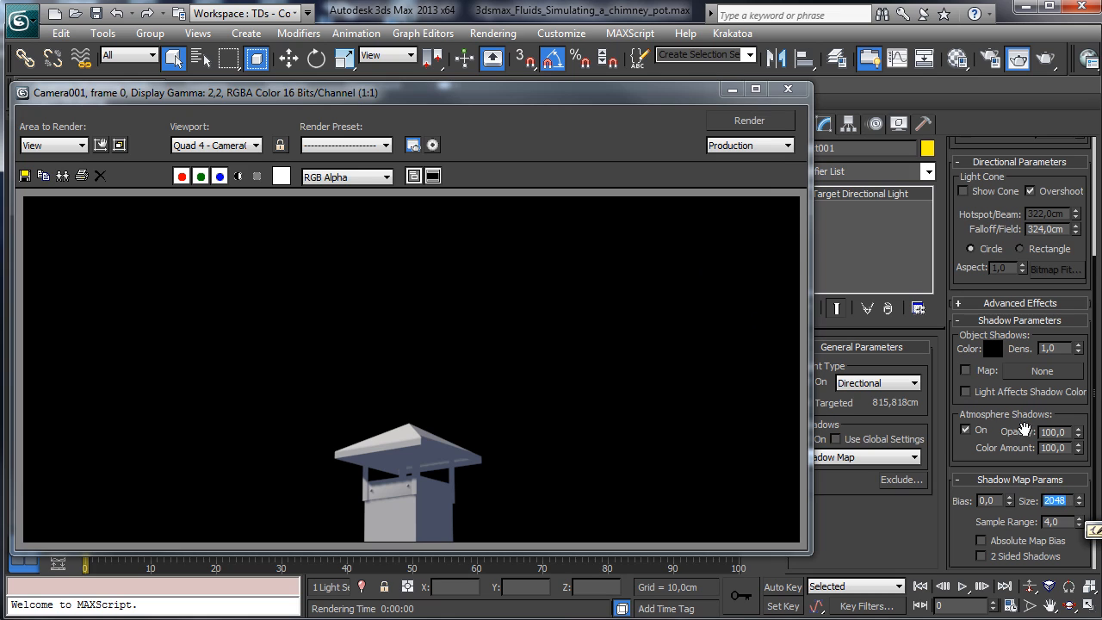
type("4096")
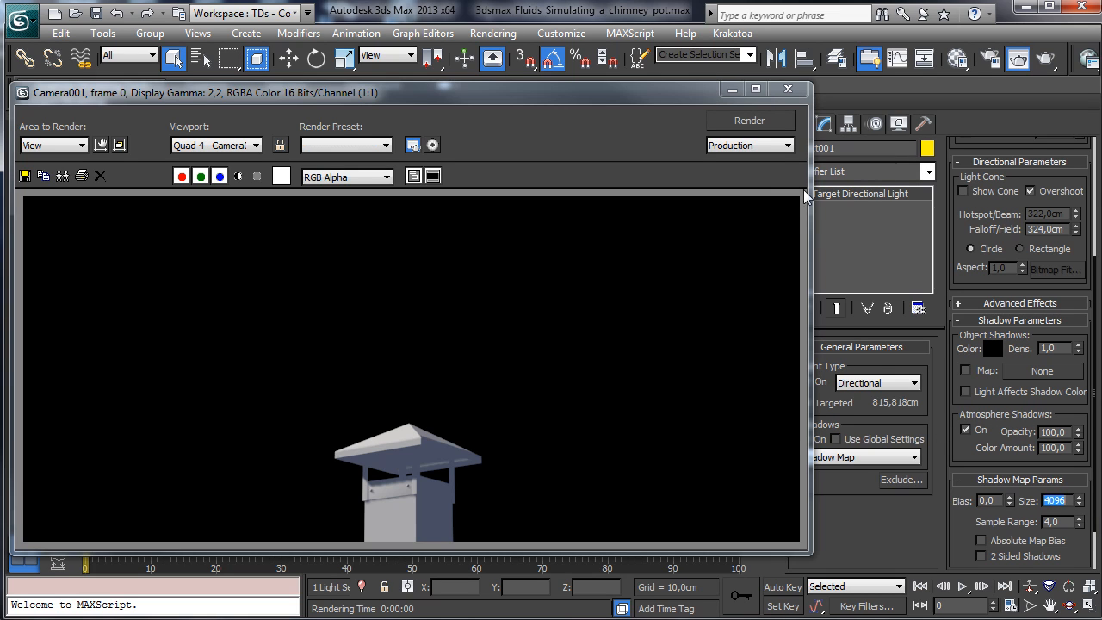
left_click(745, 125)
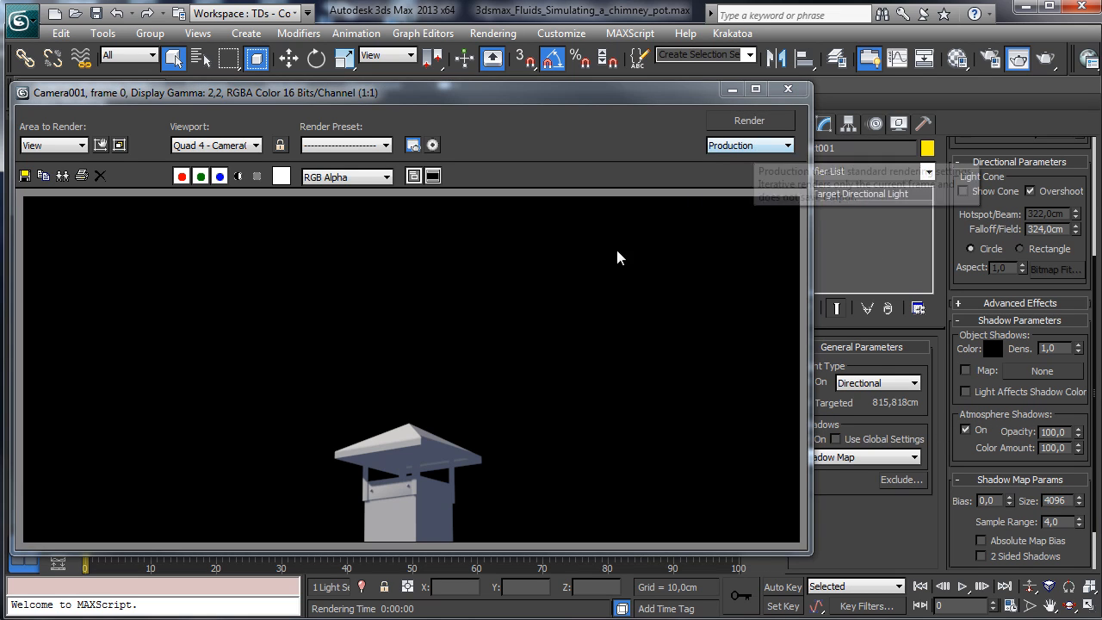
Step: Try shadow map sample ranges of 8 and 12 on the directional light, rendering the camera view after each
double_click(1066, 522)
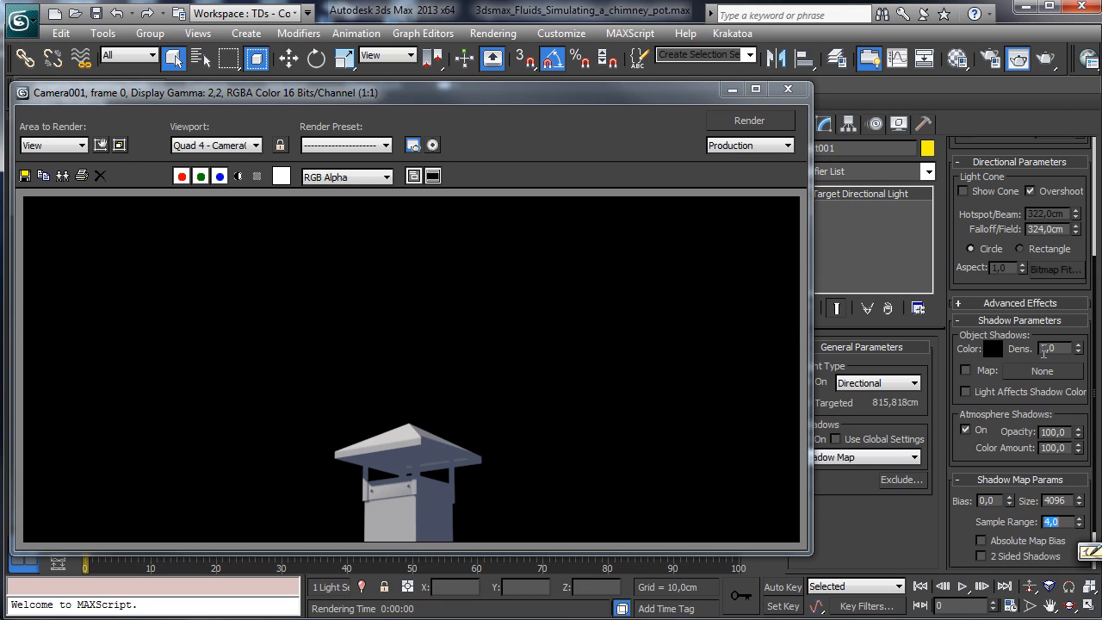
type("8")
key("Return")
left_click(746, 123)
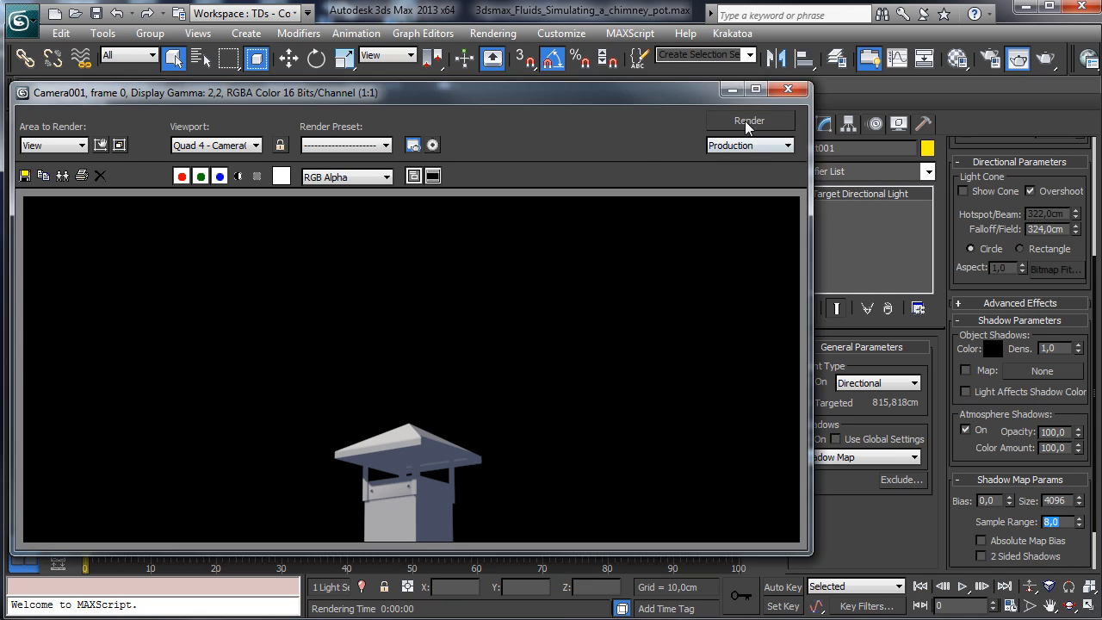
type("12")
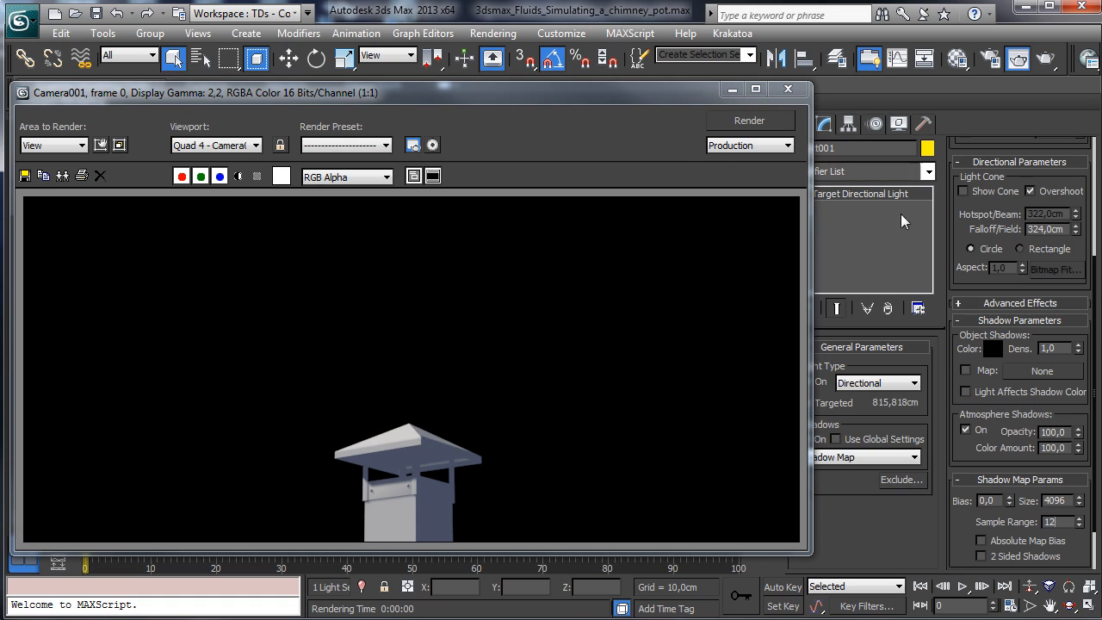
key("Return")
left_click(745, 121)
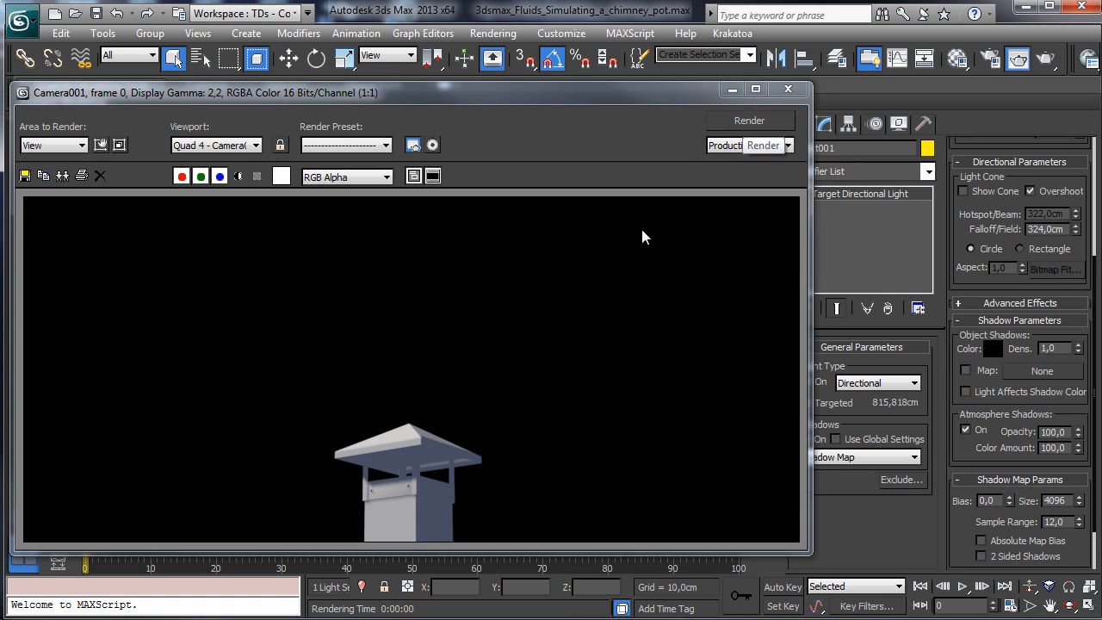
Step: Set the directional light's shadow map sample range to 14, re-render, and minimize the rendered frame
double_click(1054, 523)
type("14")
key("Return")
left_click(748, 123)
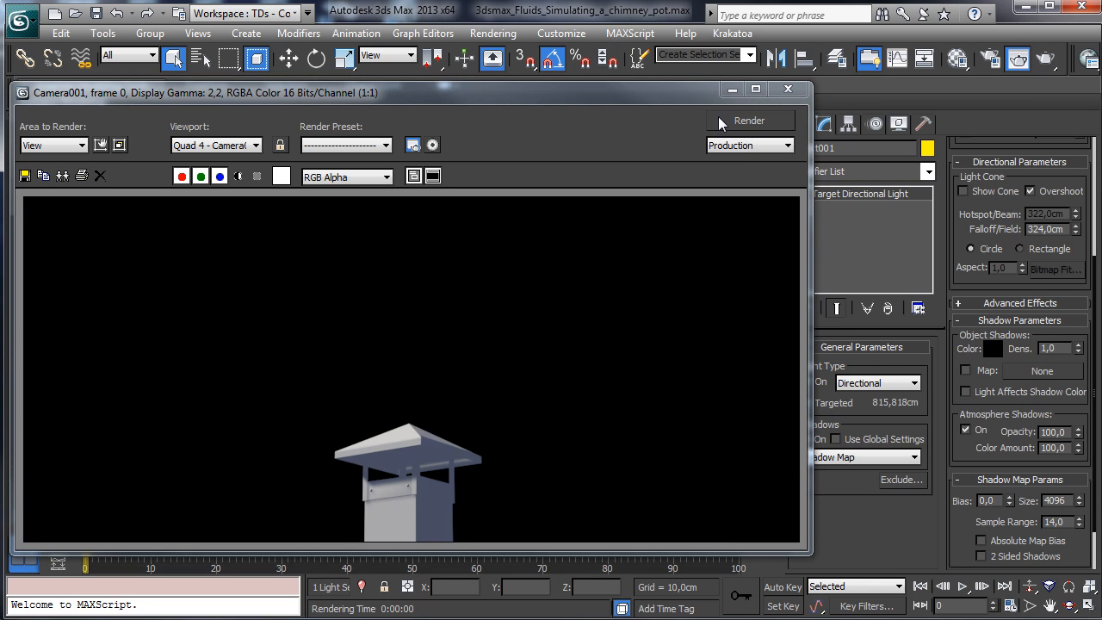
left_click(732, 88)
Step: Enable Cast Shadows on the skylight with 8 rays per sample, and test-render the camera view
left_click(290, 245)
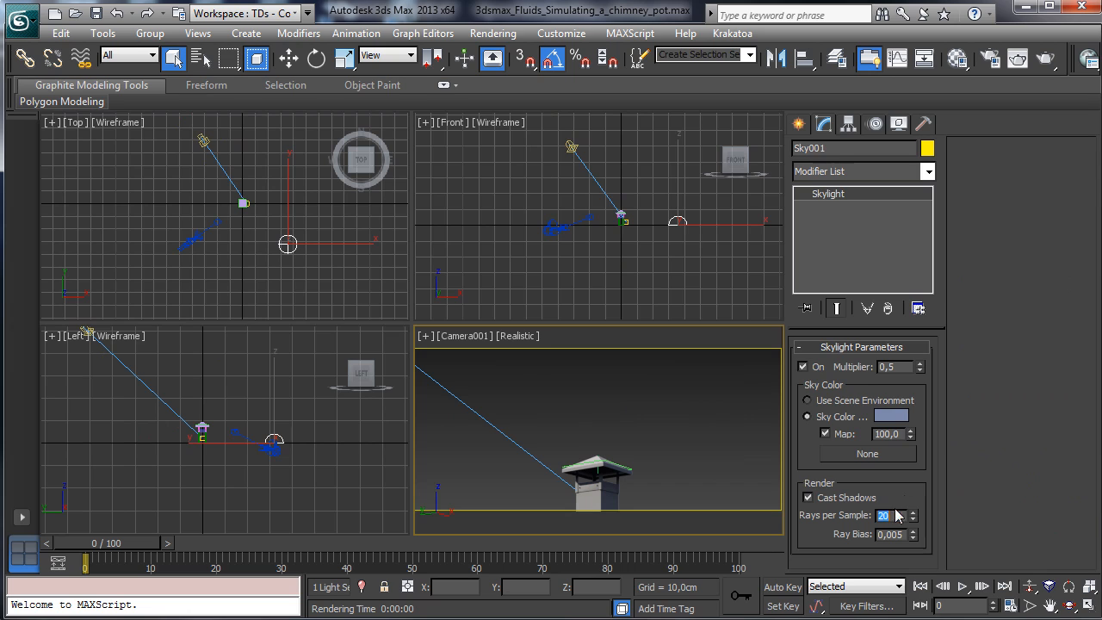
type("8")
key("Return")
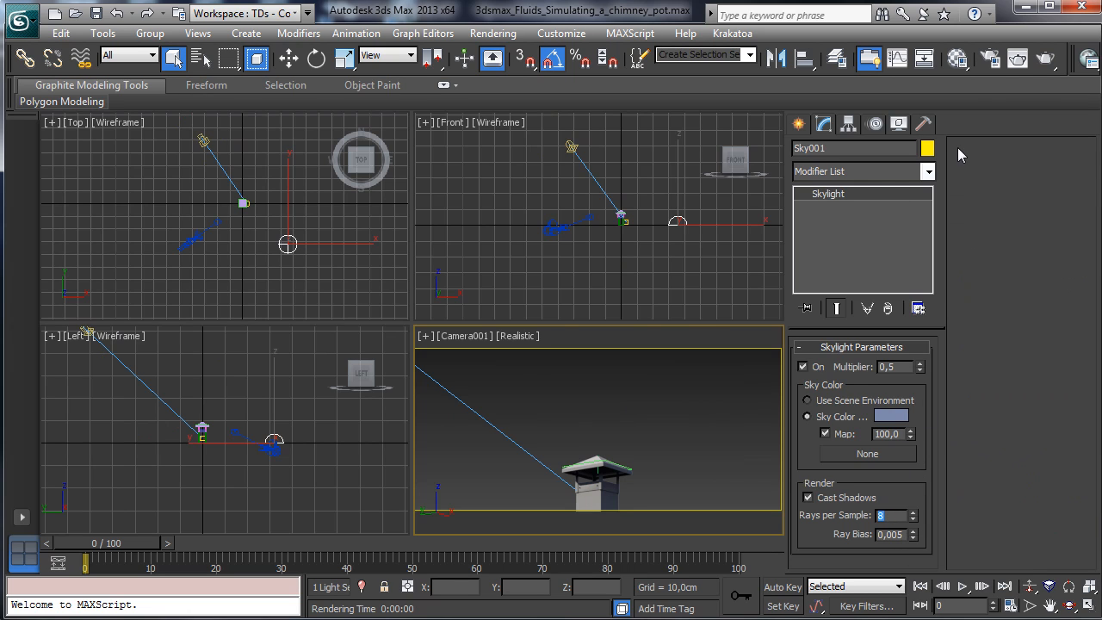
left_click(1019, 59)
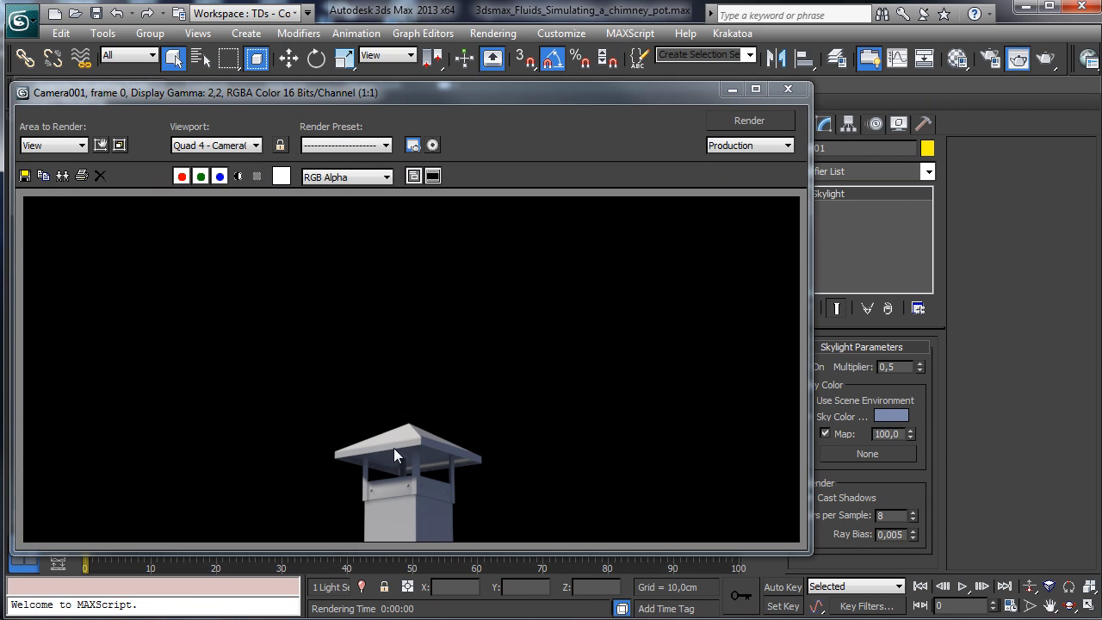
left_click(732, 90)
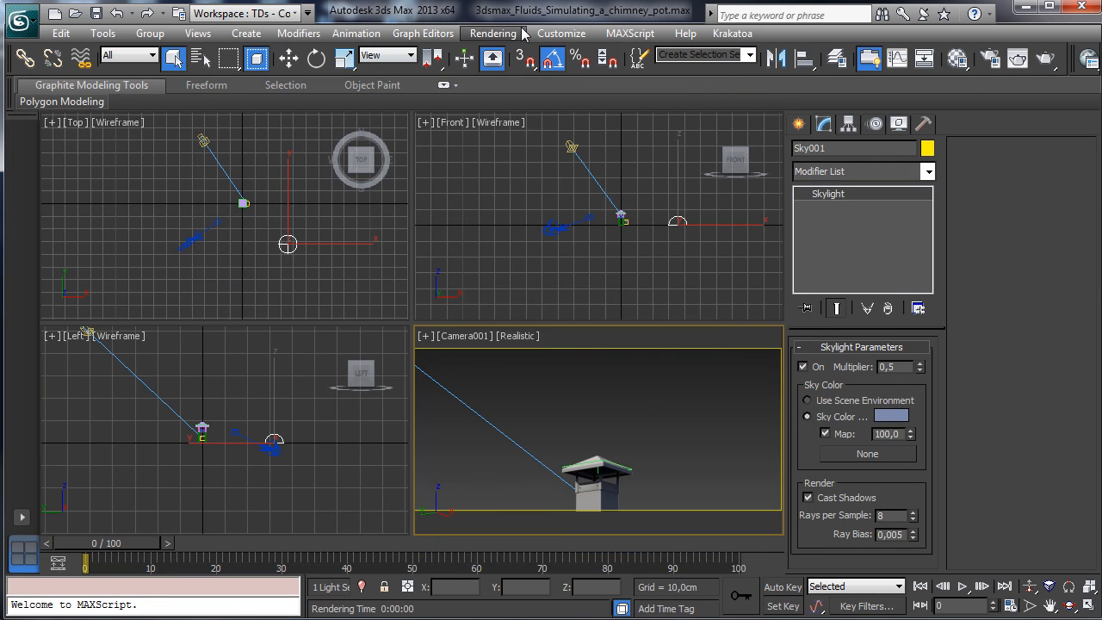
Step: Open the environment's background colour for editing
left_click(493, 33)
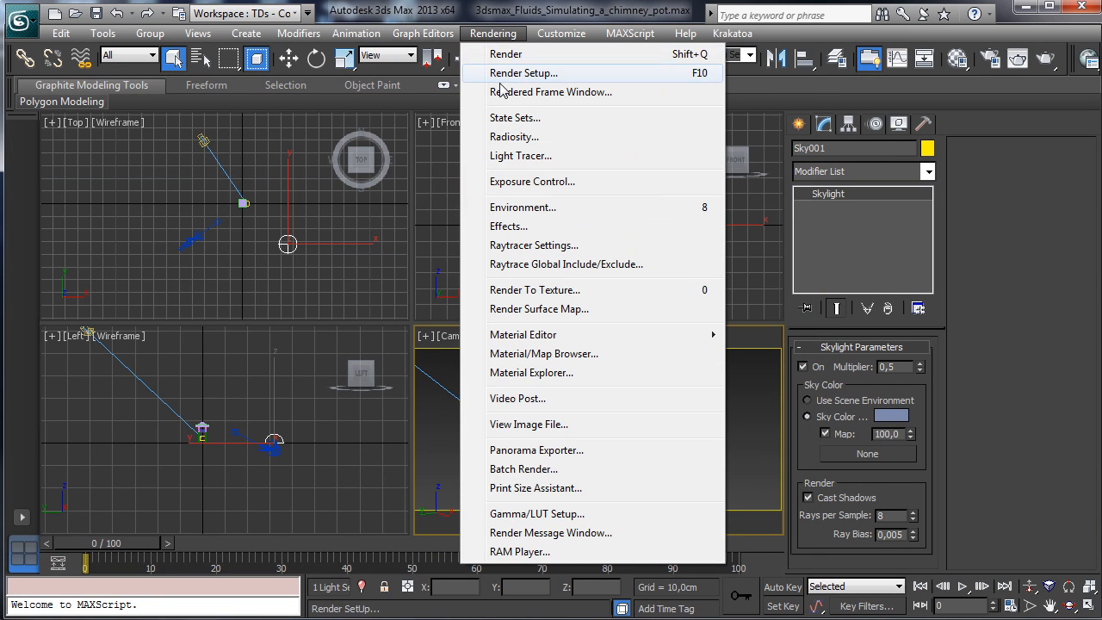
left_click(525, 208)
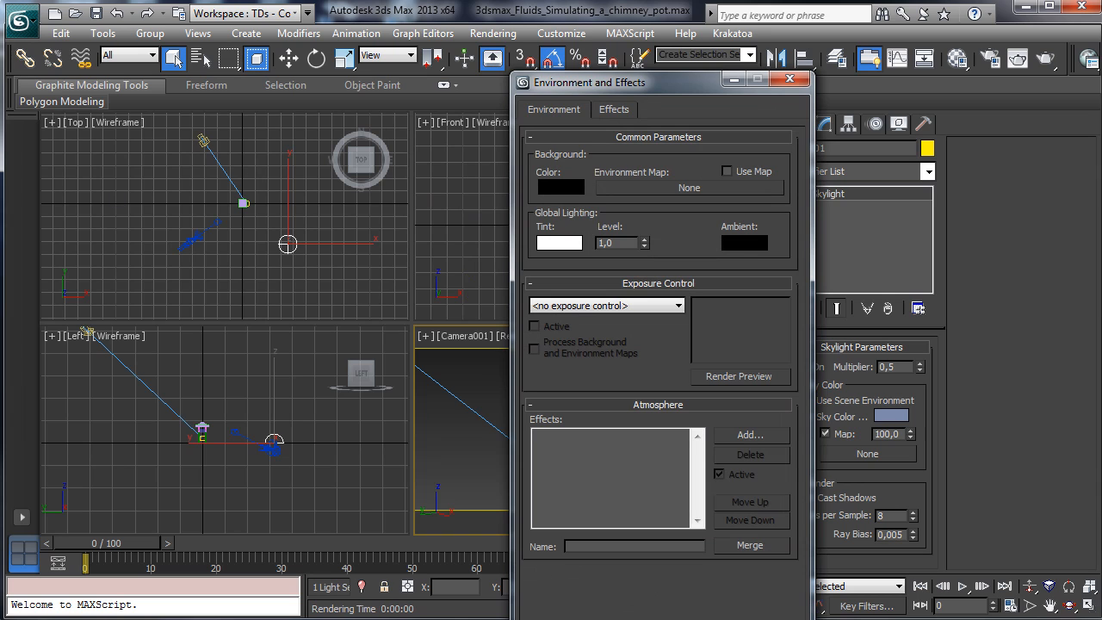
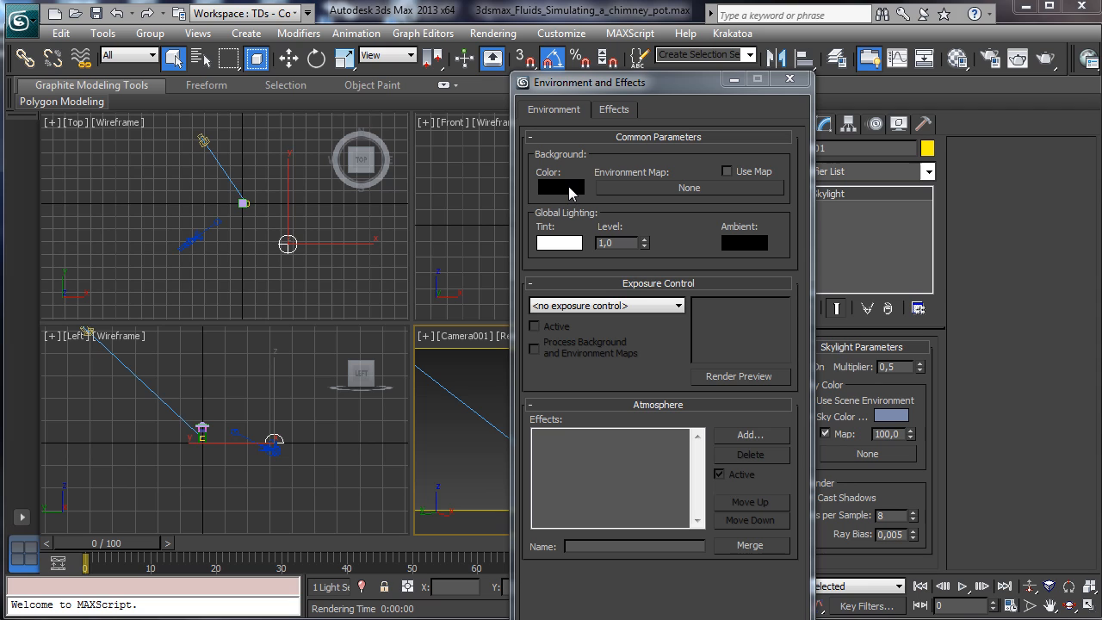
left_click(568, 191)
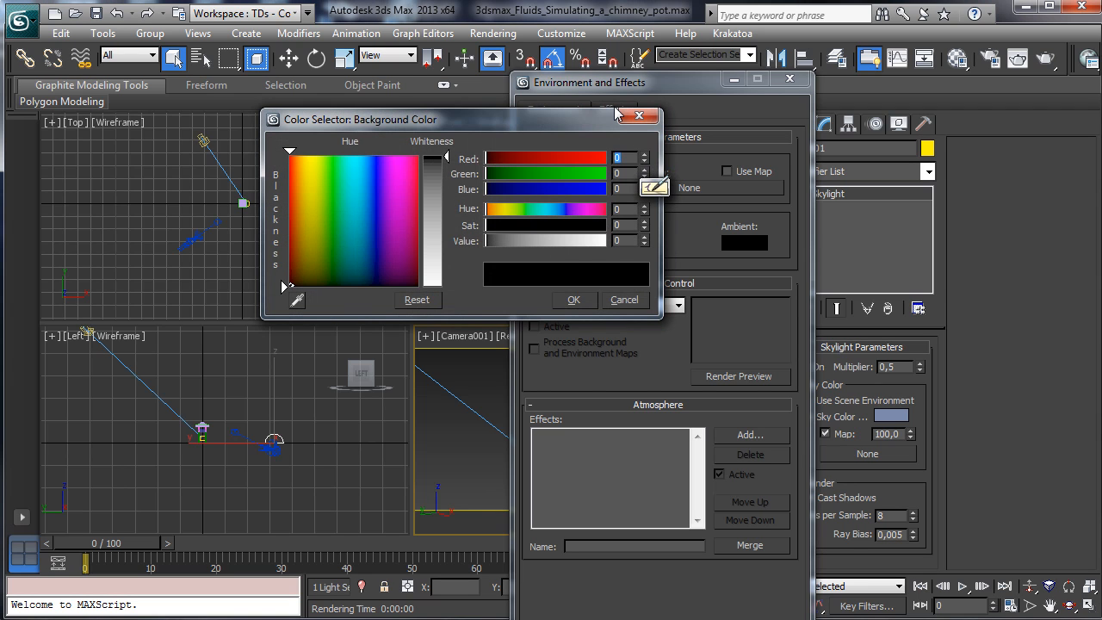
Step: Set the environment background color to red 52, green 74, blue 100 and render the camera view
left_click(417, 260)
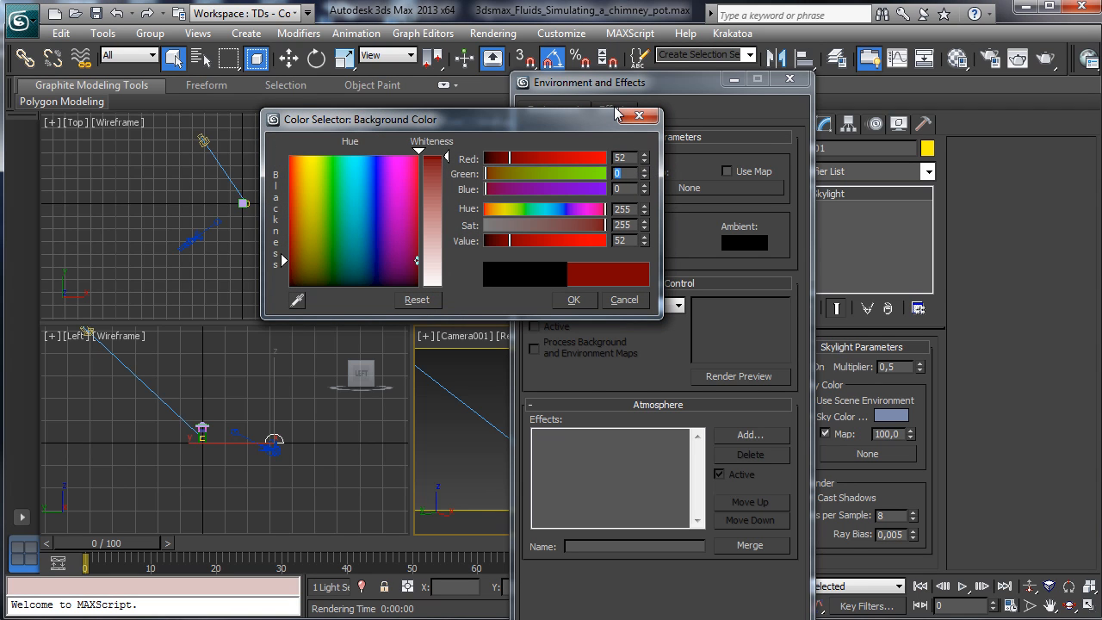
left_click(317, 249)
type("100")
key("Return")
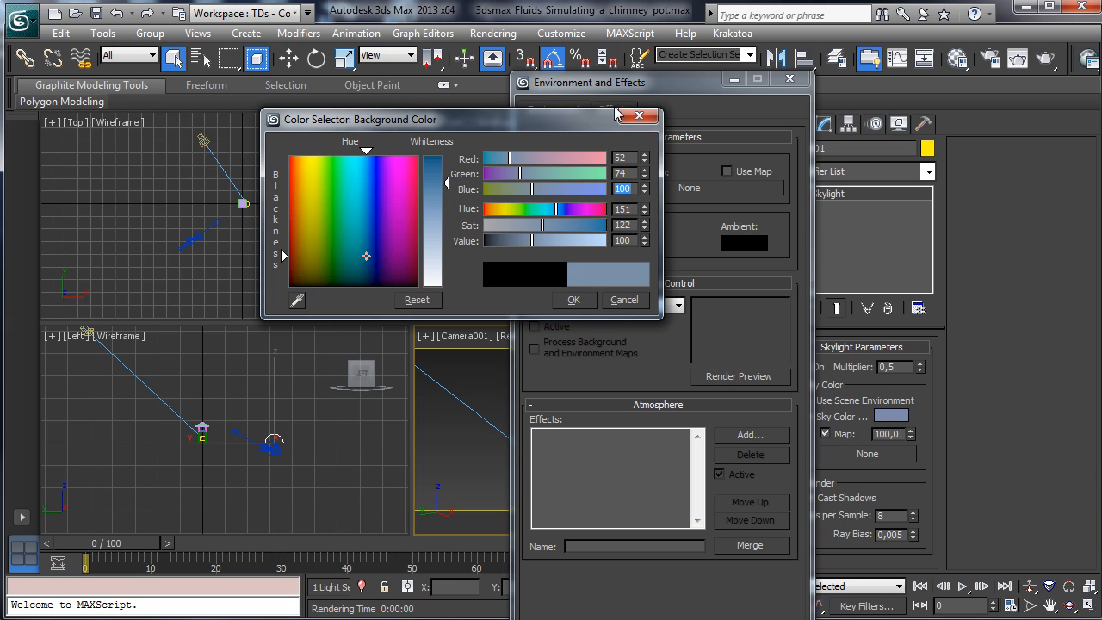
left_click(572, 299)
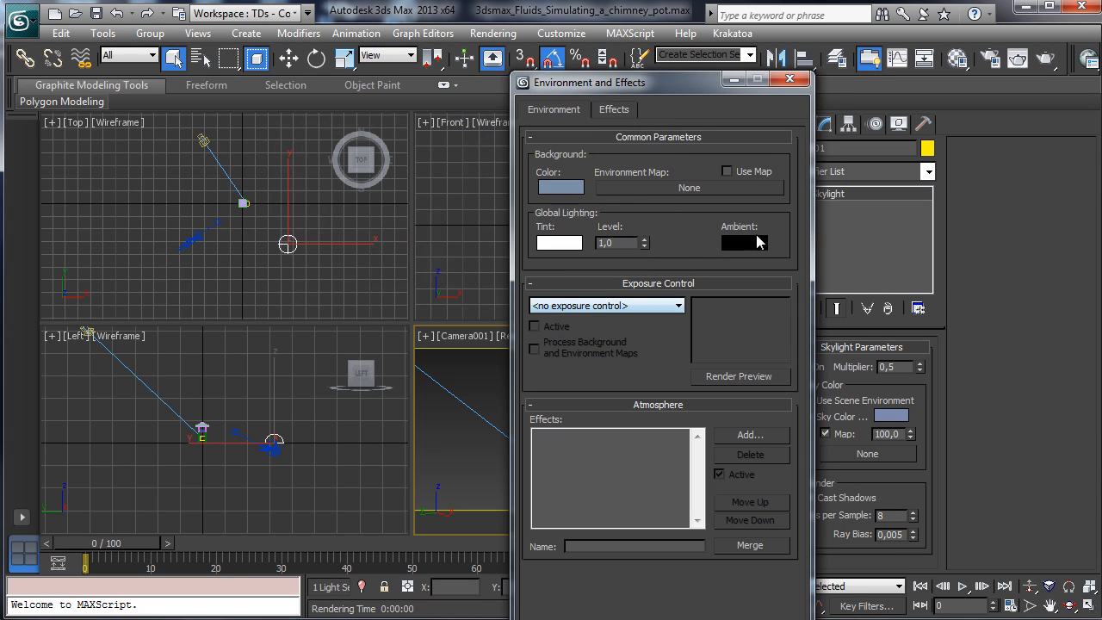
left_click(789, 78)
left_click(1044, 57)
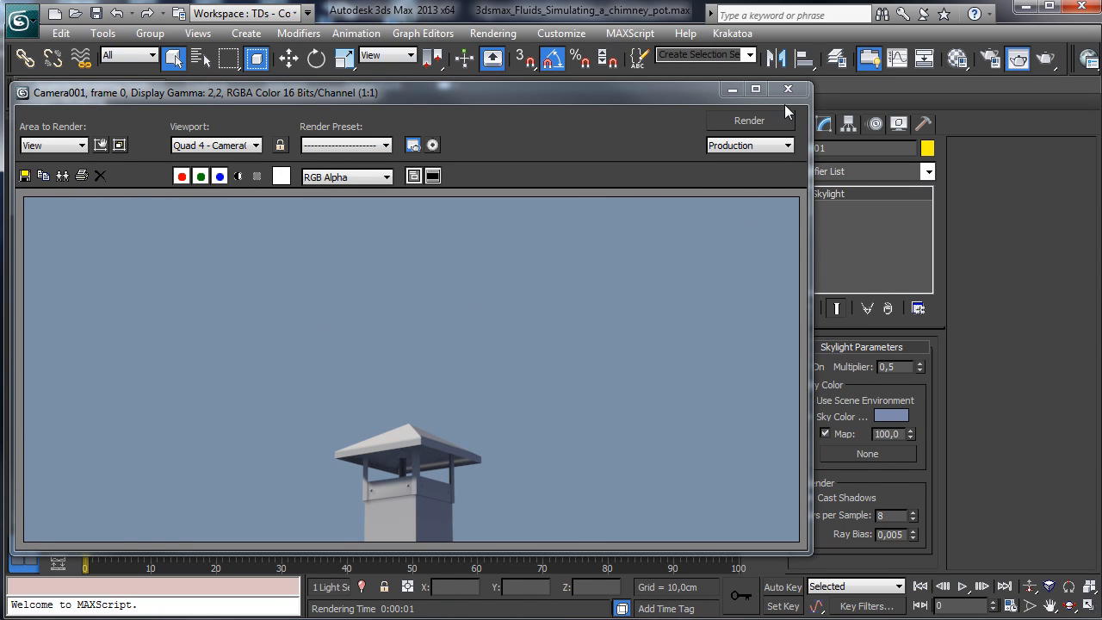
left_click(731, 89)
Step: Maximize the camera viewport and open the Brick material's parameters in the Material Editor
left_click(592, 486)
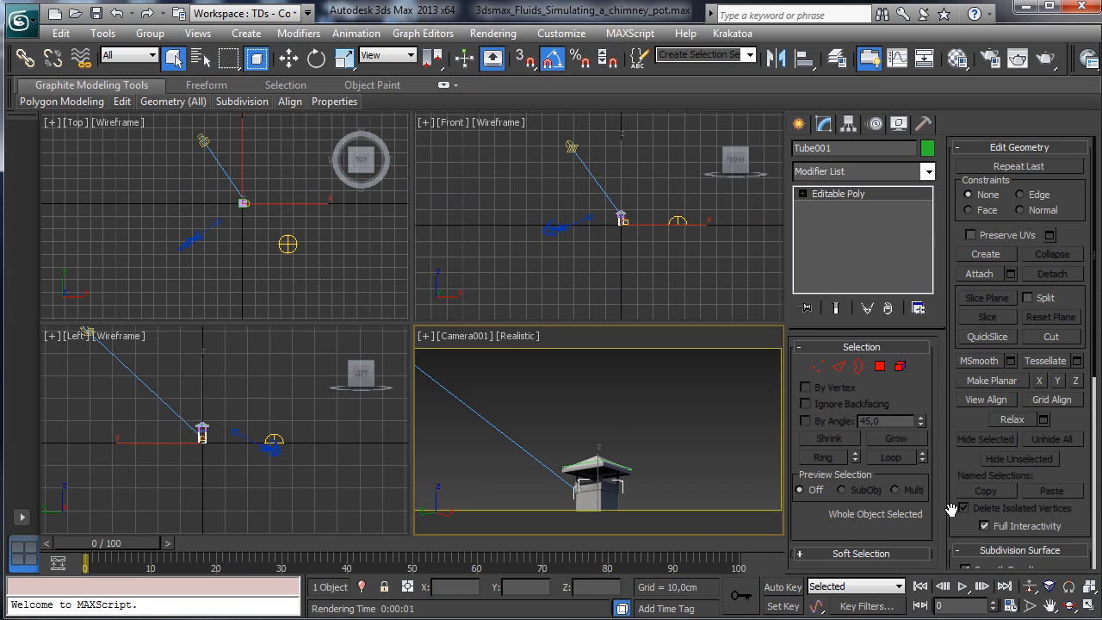
key("alt+w")
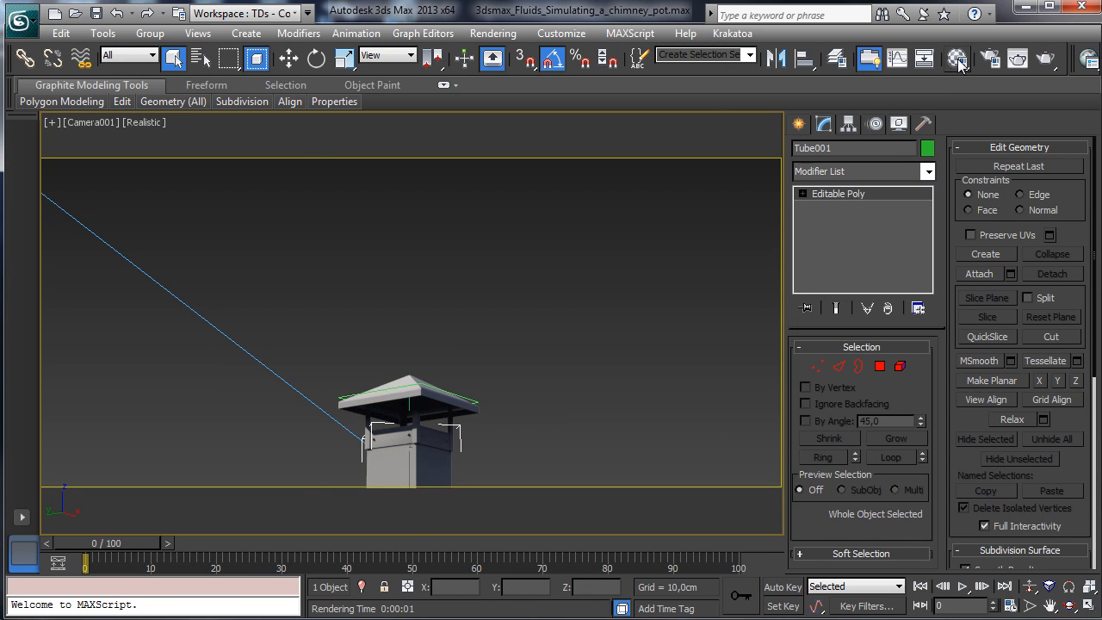
left_click(957, 58)
left_click_drag(161, 144, 192, 40)
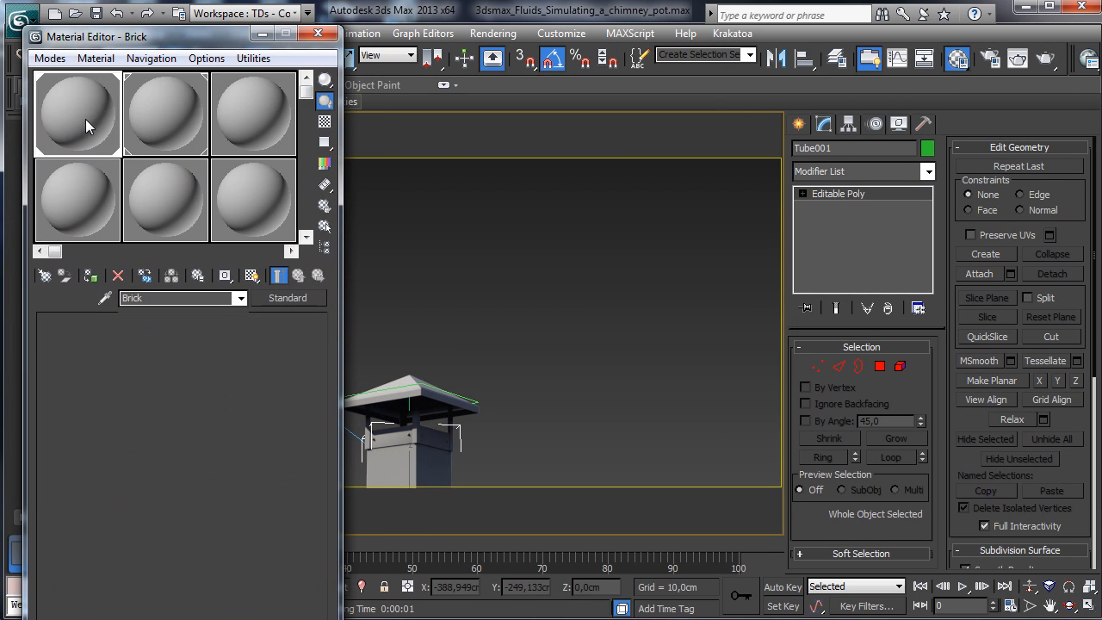
left_click(86, 121)
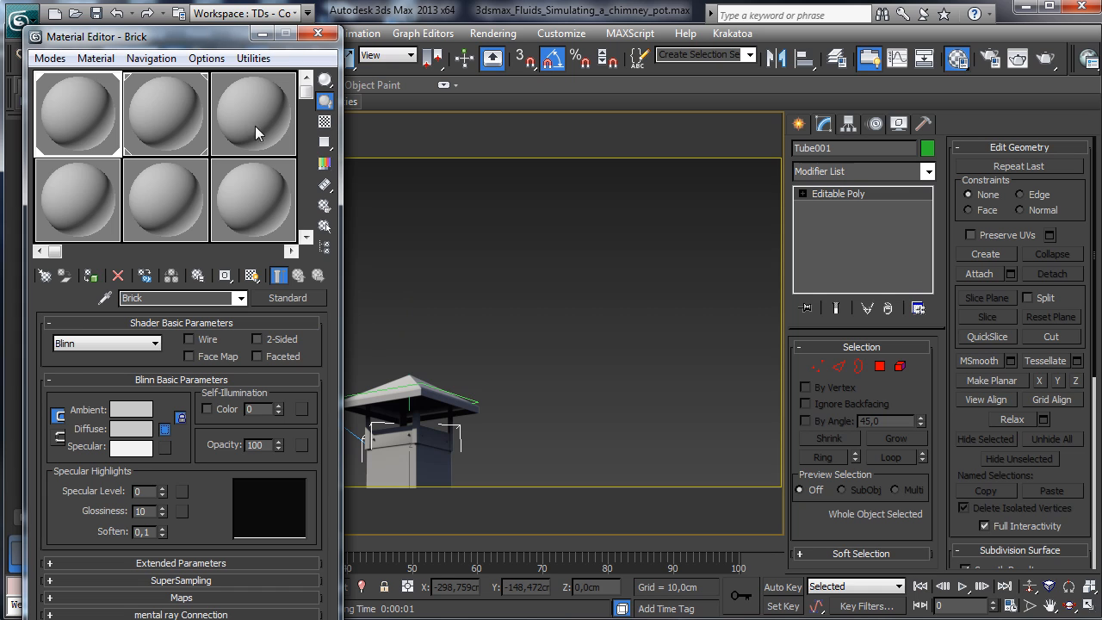
Step: Assign a Substance map to the Brick material's diffuse color
left_click(292, 298)
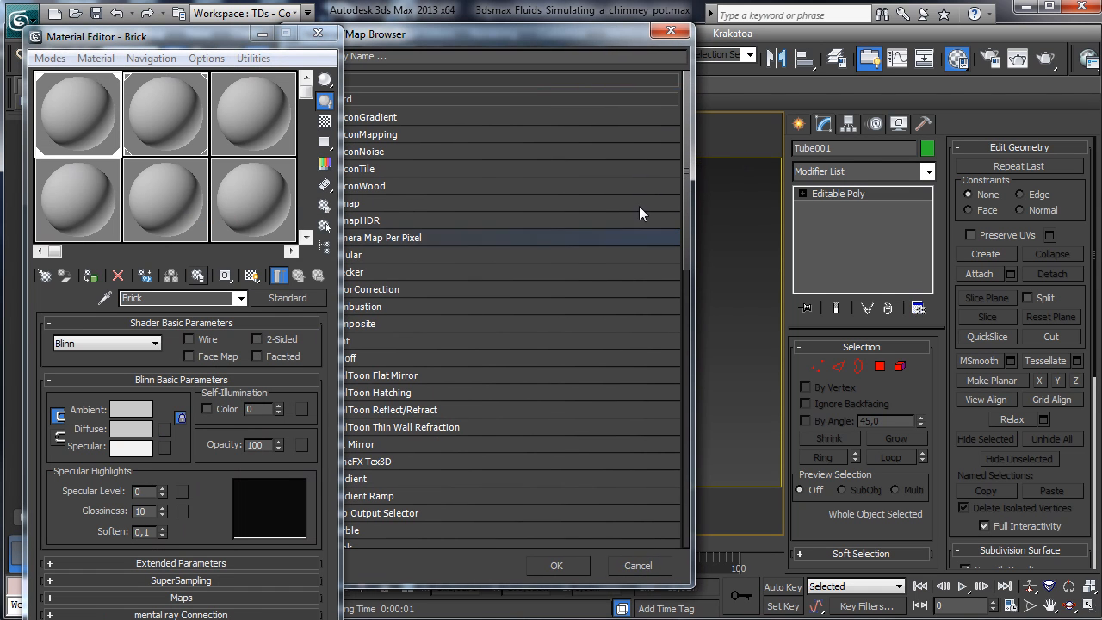
left_click_drag(583, 38, 712, 38)
left_click_drag(820, 244, 821, 366)
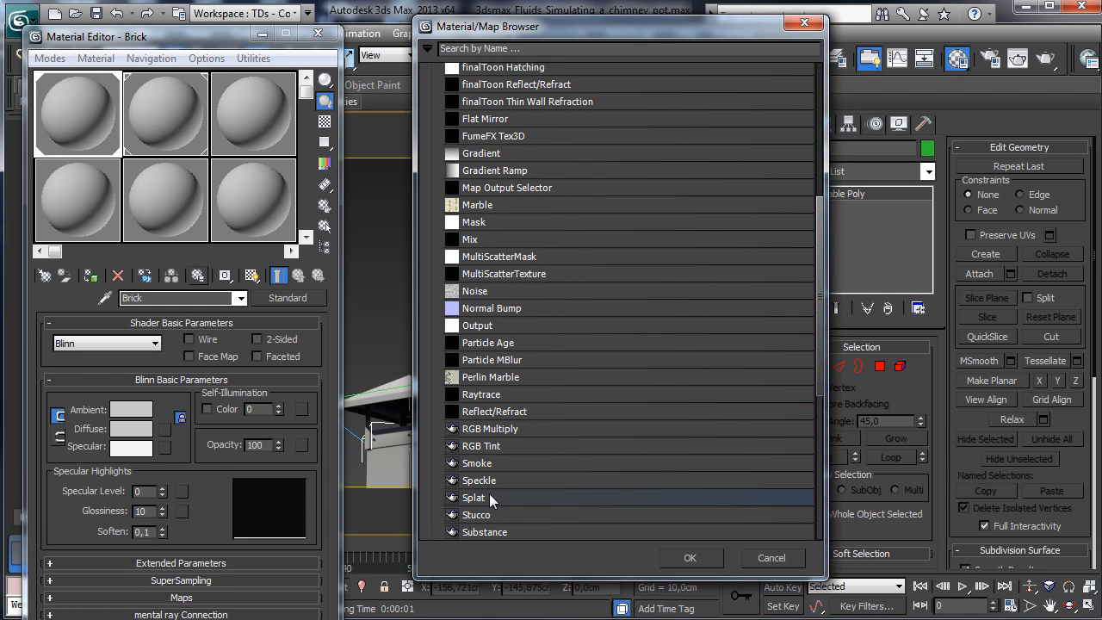
double_click(497, 533)
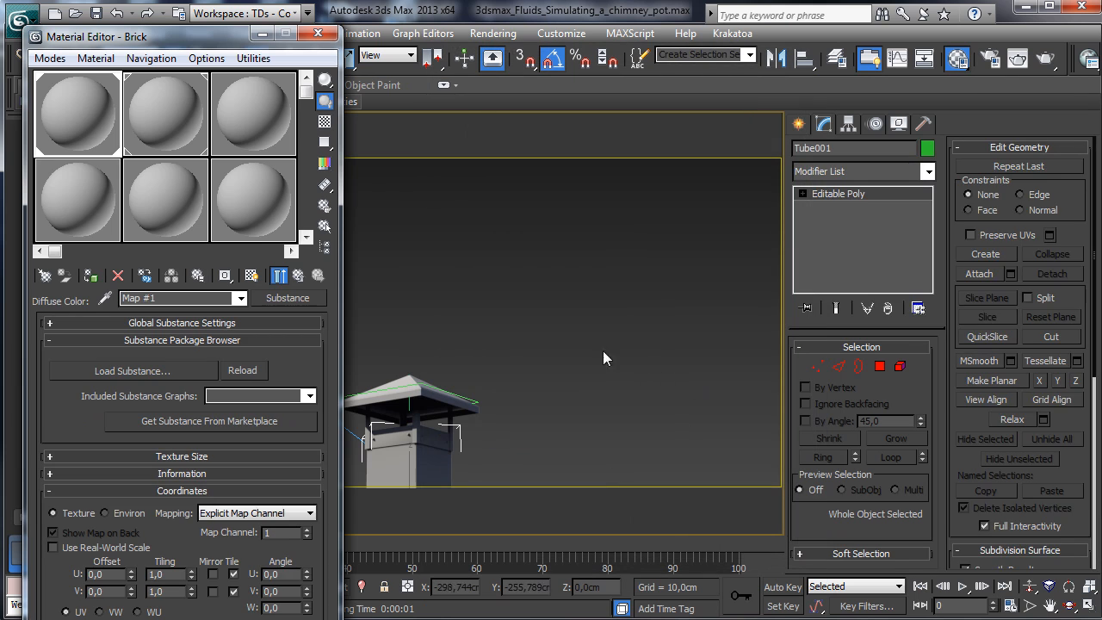
Step: Load BrickWall_02.sbsar from the textures folder into the Substance map and display the diffuse map in the viewport
left_click(166, 369)
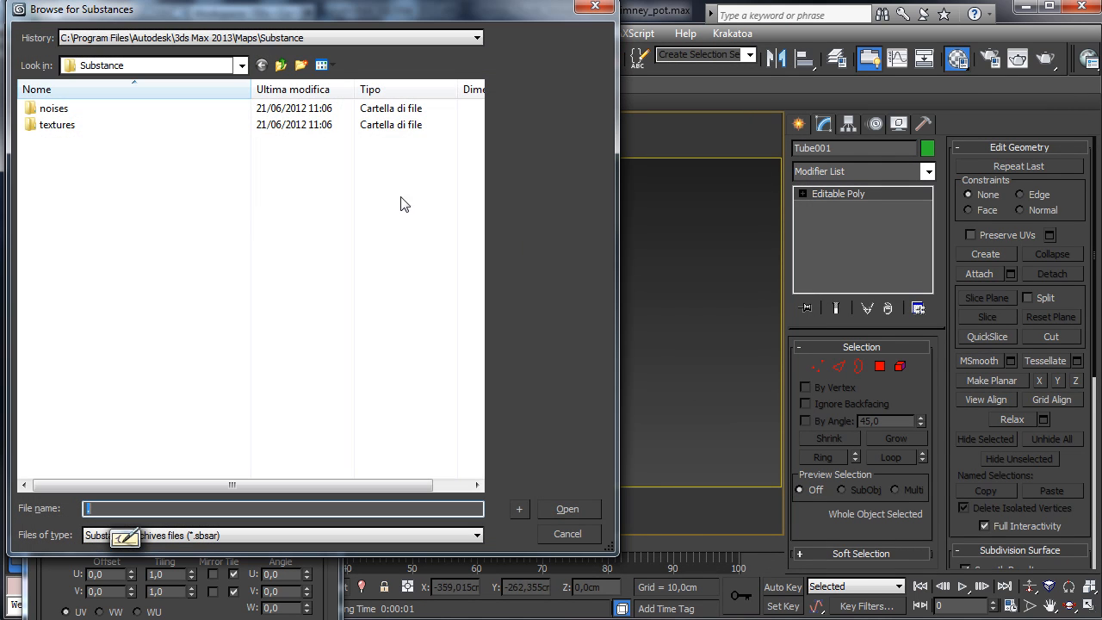
double_click(71, 124)
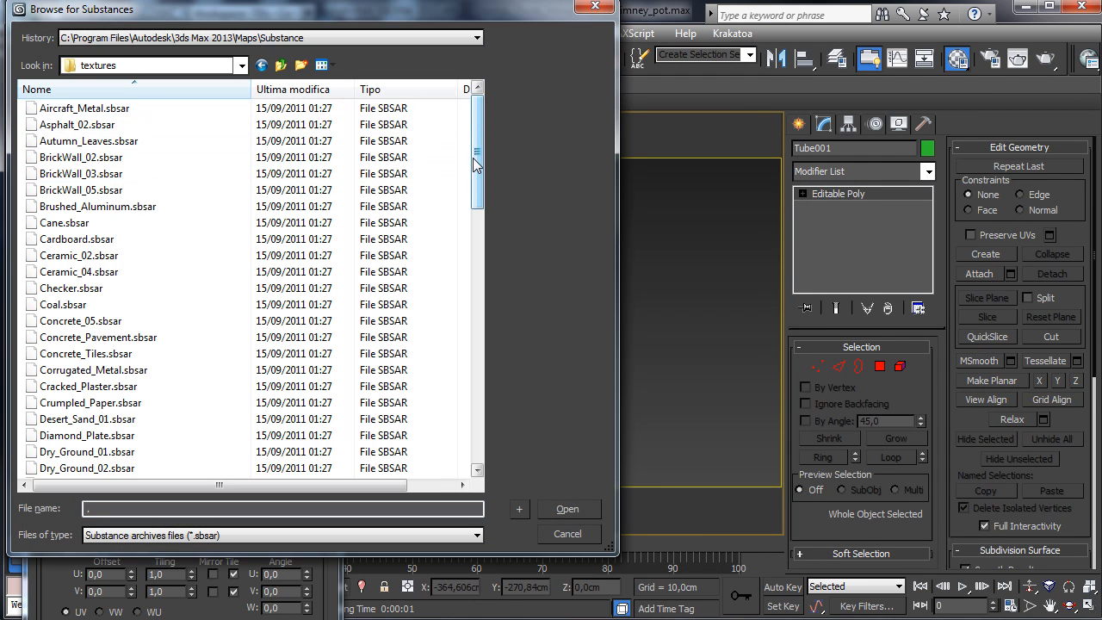
left_click(72, 158)
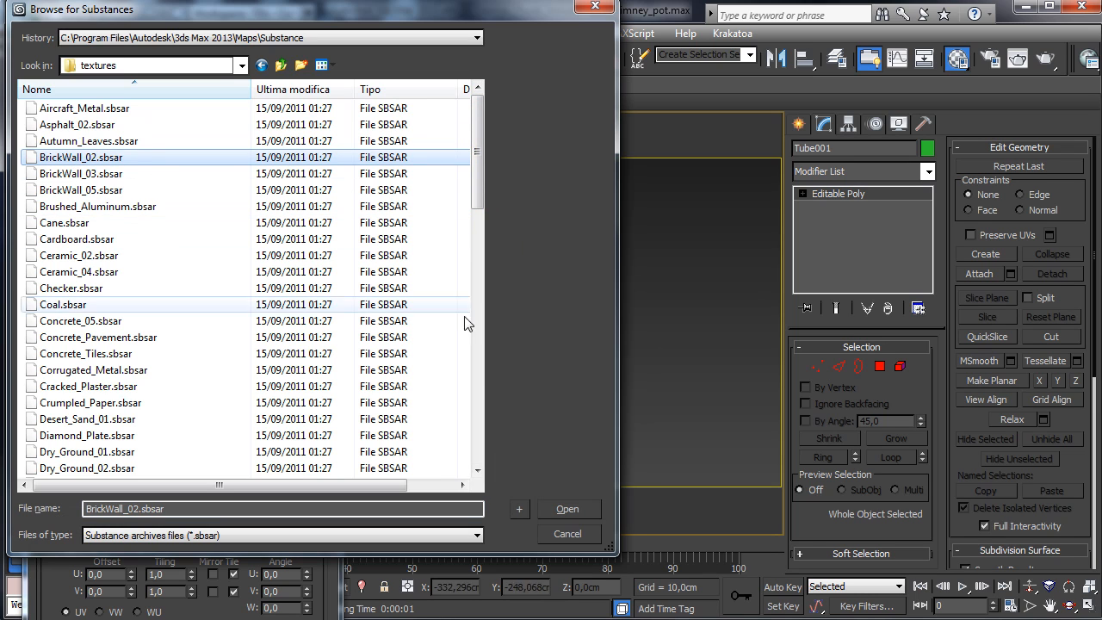
left_click(548, 506)
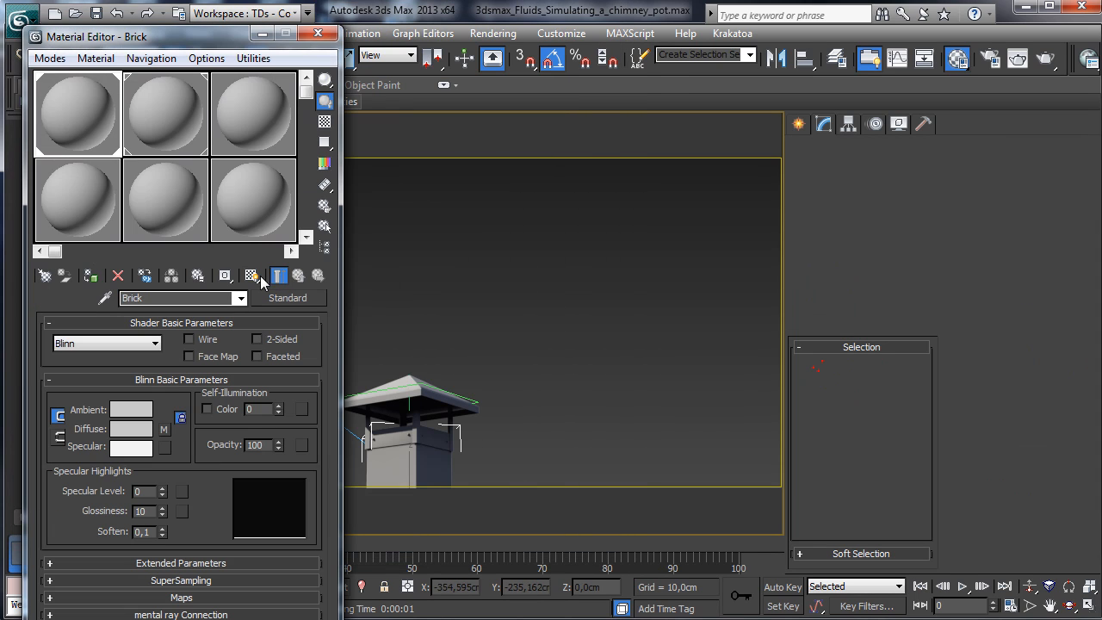
left_click(157, 430)
left_click(251, 277)
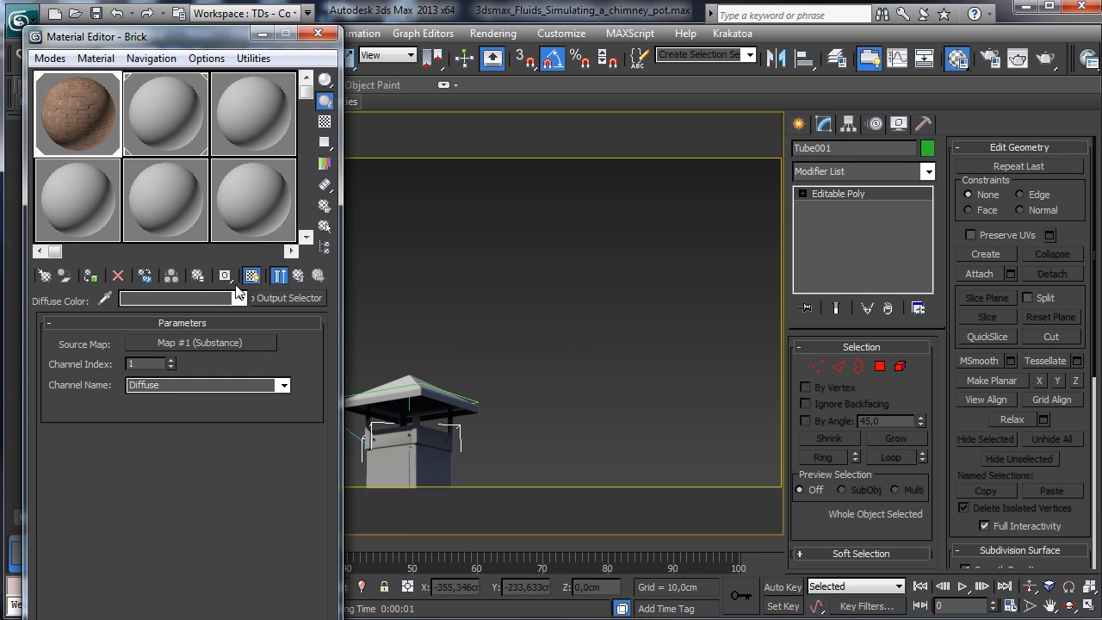
Step: Set the W angle of the diffuse Substance map's coordinates to 90
left_click(173, 343)
left_click(284, 607)
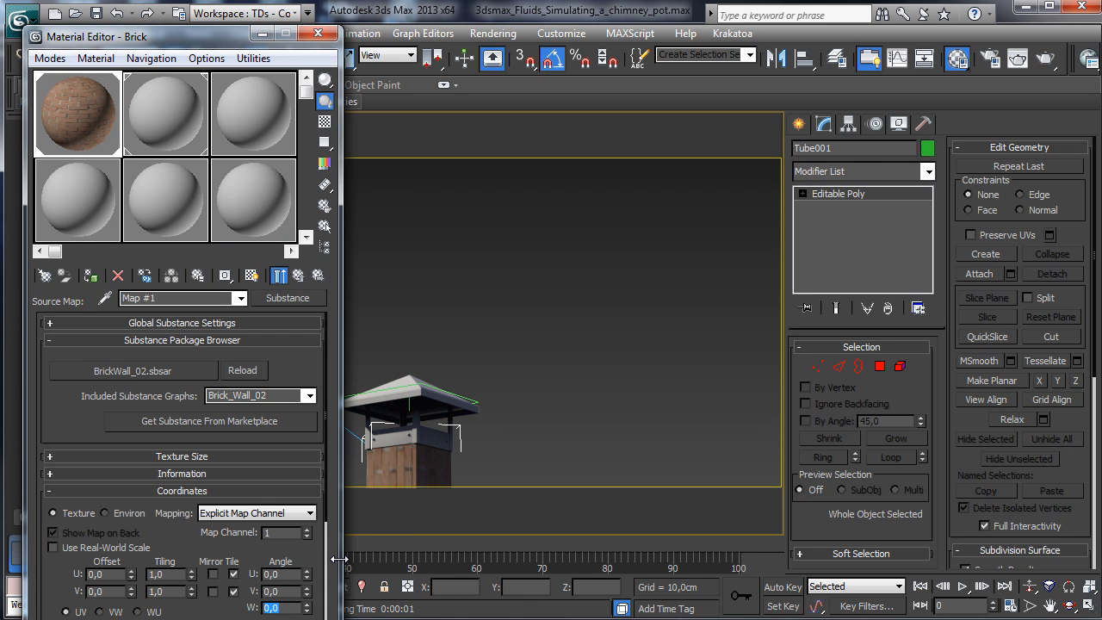
type("90")
key("Return")
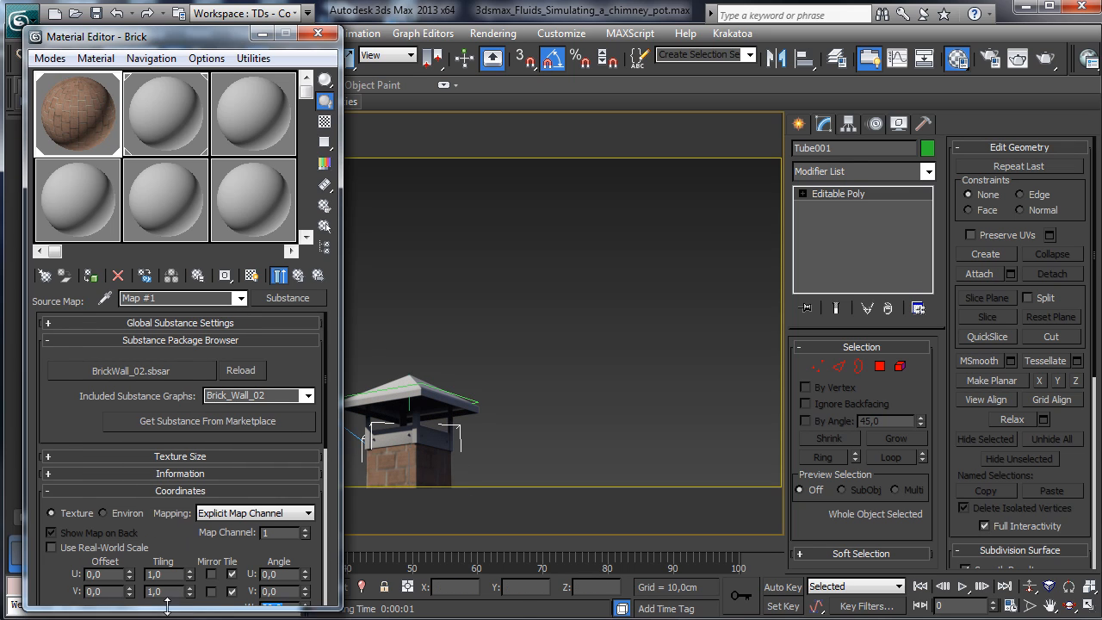
Step: Set the brick Substance map's V tiling to 1.5 and its blur to 0.1
left_click(147, 340)
left_click(190, 488)
left_click(189, 488)
left_click(189, 488)
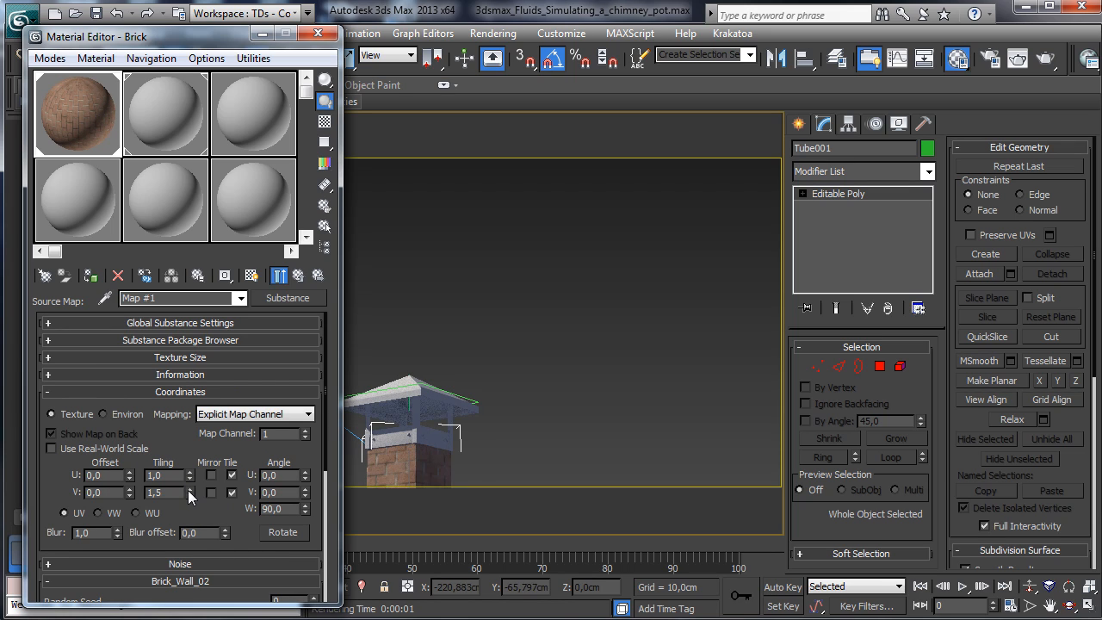
left_click(190, 489)
left_click(191, 489)
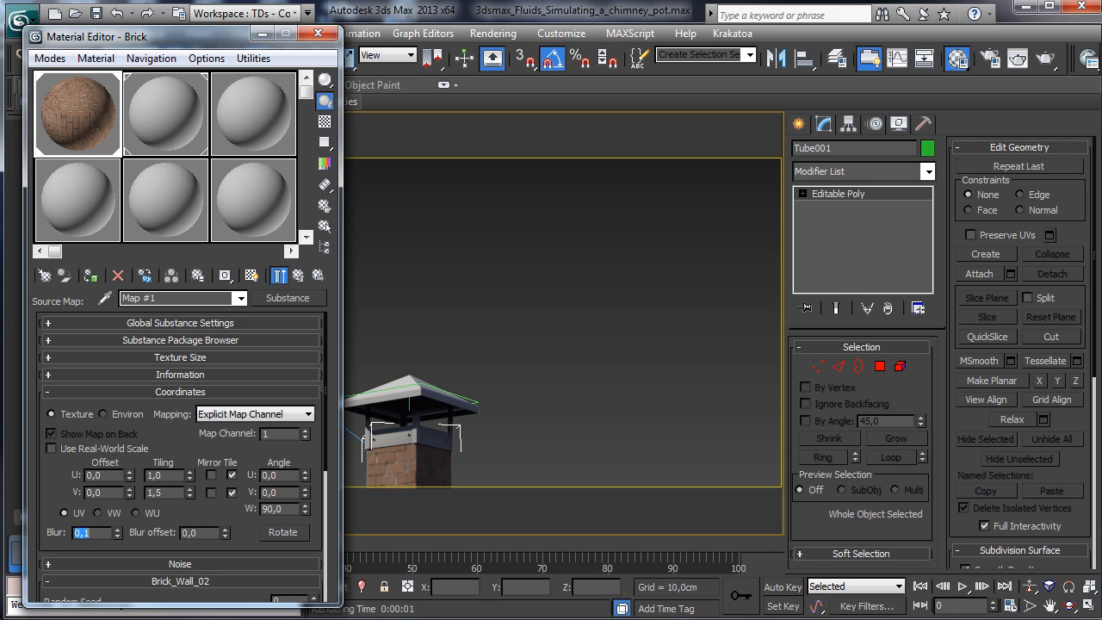
Step: Set the Brick material's specular level to 16 and glossiness to 18
left_click(298, 276)
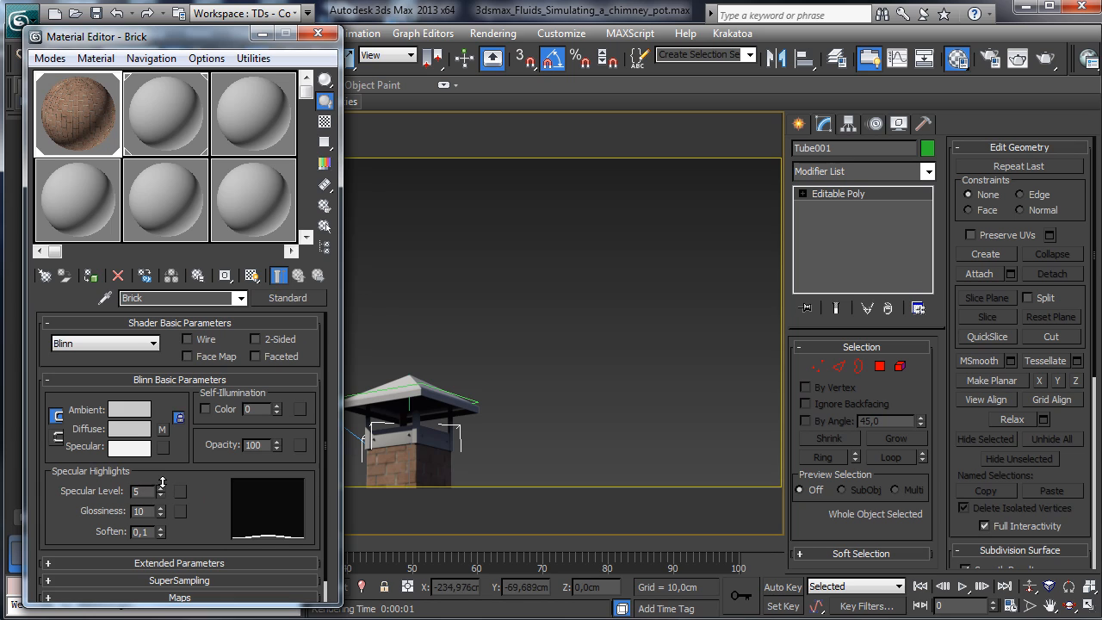
left_click_drag(160, 511, 164, 498)
scroll(203, 487, "down", 1)
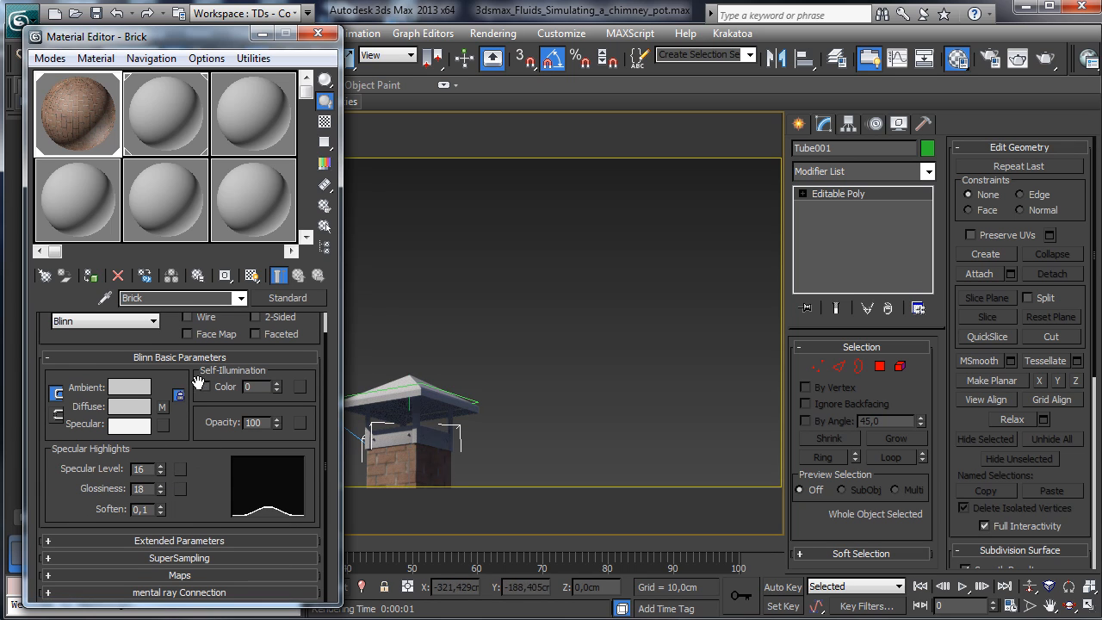
Step: Copy the diffuse map to the Brick material's specular level slot and set its output channel to Specular
left_click(172, 573)
left_click_drag(218, 371, 204, 404)
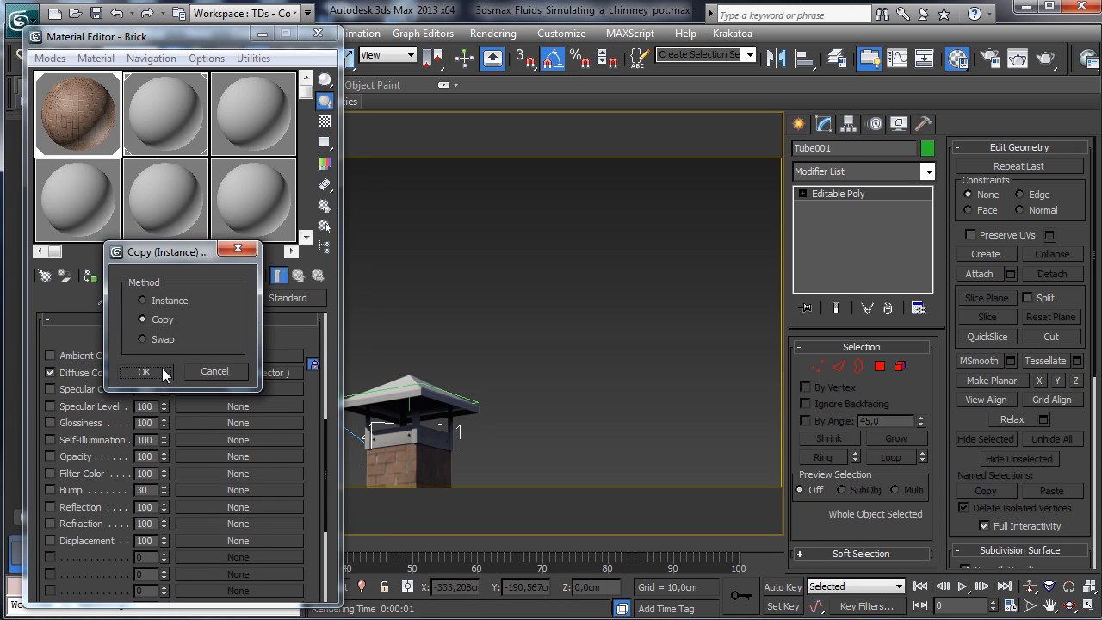
key("Escape")
left_click(195, 406)
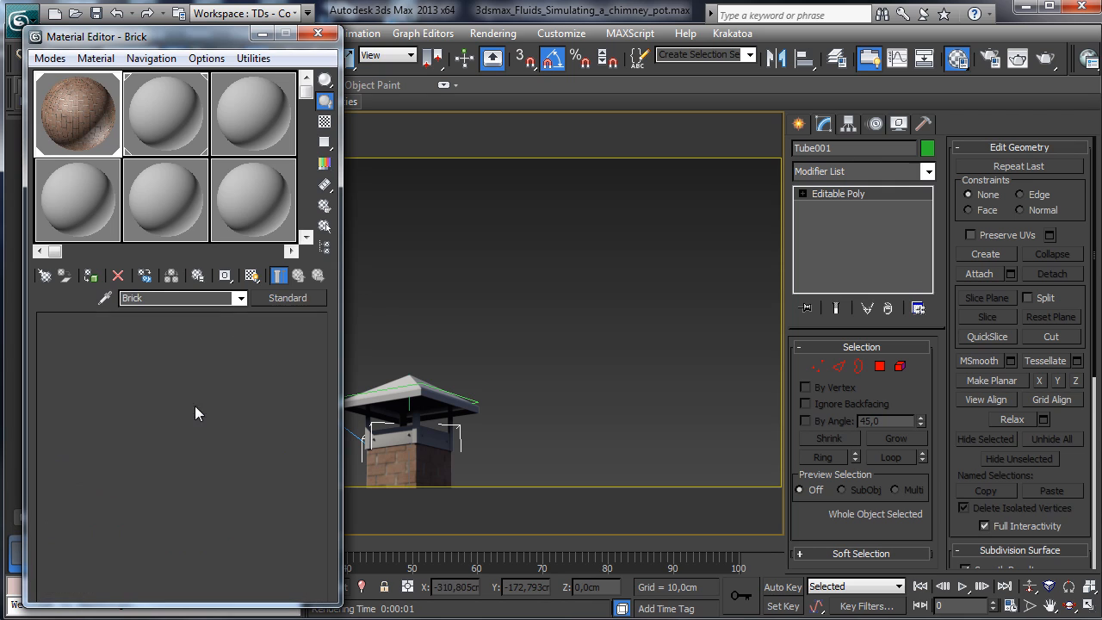
left_click(281, 385)
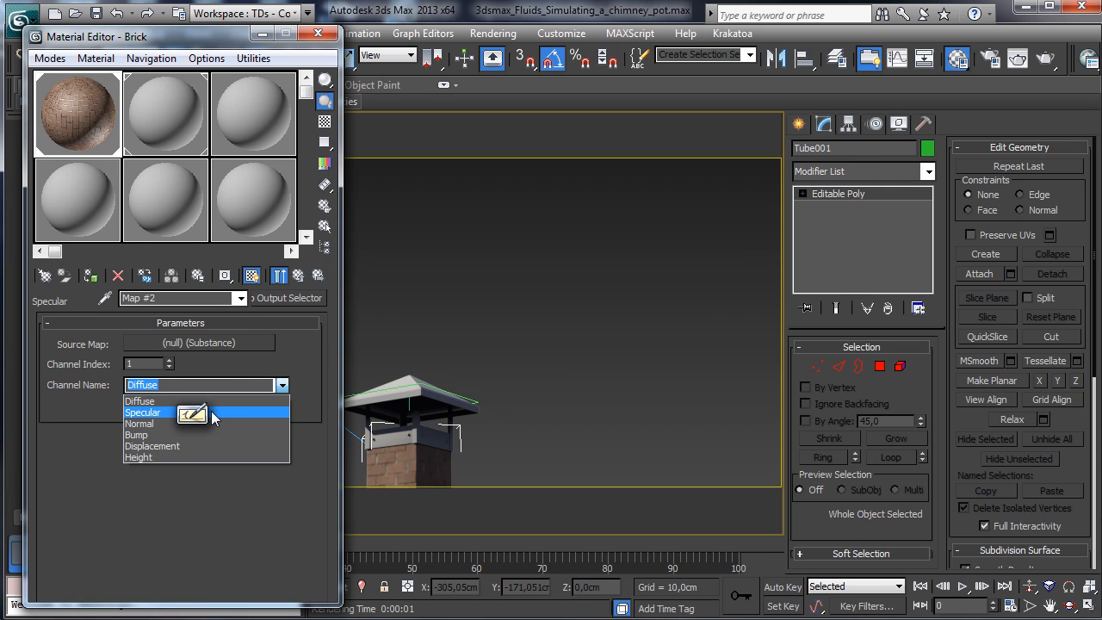
left_click(242, 411)
left_click(279, 275)
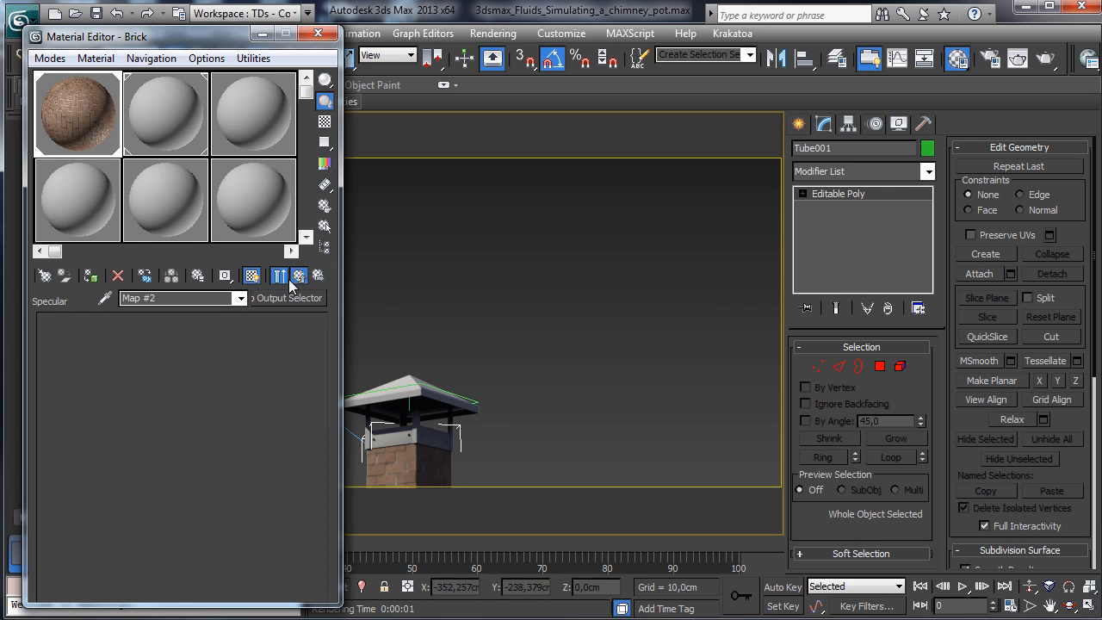
Step: Copy the specular level map to the bump slot and set its output channel to Bump
left_click_drag(225, 405, 197, 489)
left_click(161, 365)
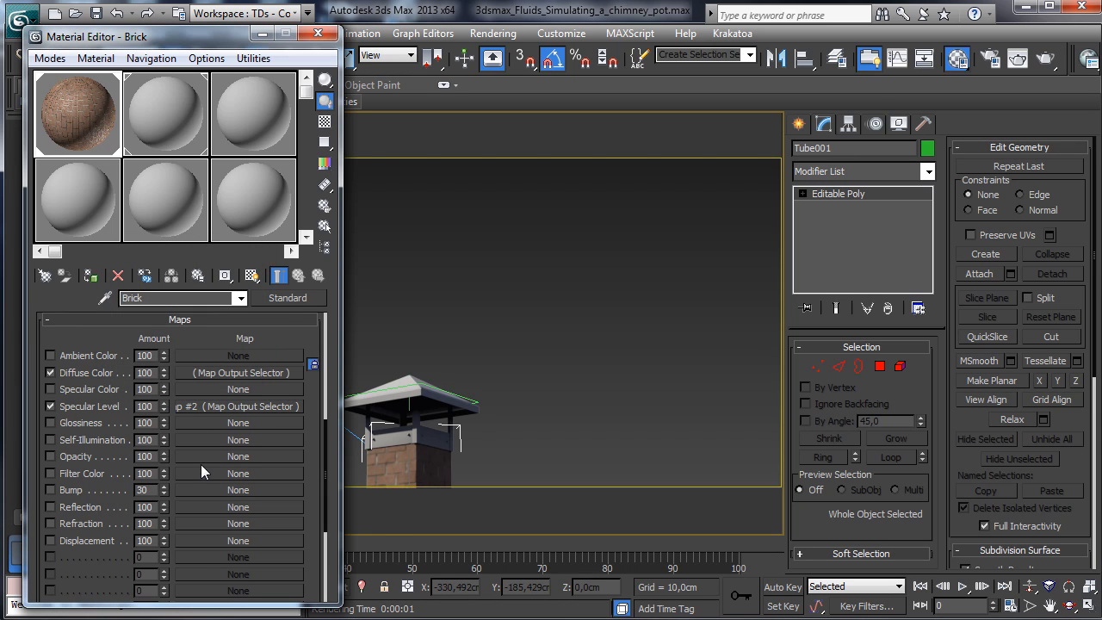
left_click(233, 491)
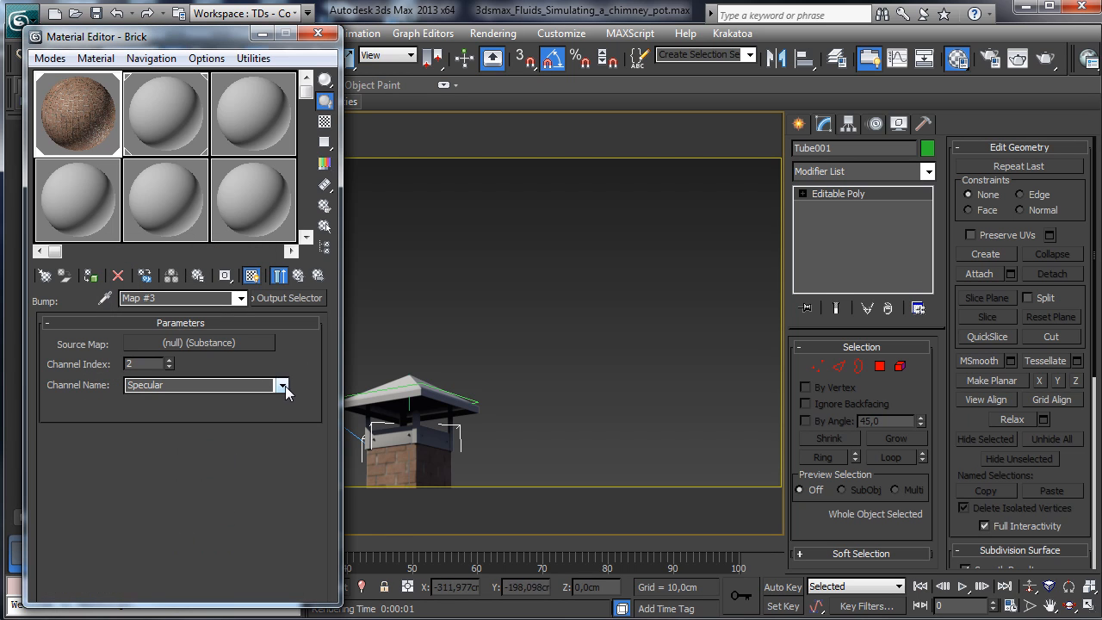
left_click(282, 385)
left_click(173, 425)
Step: Set the bump map's source Substance blur to 0.5 and render the camera view
left_click(203, 342)
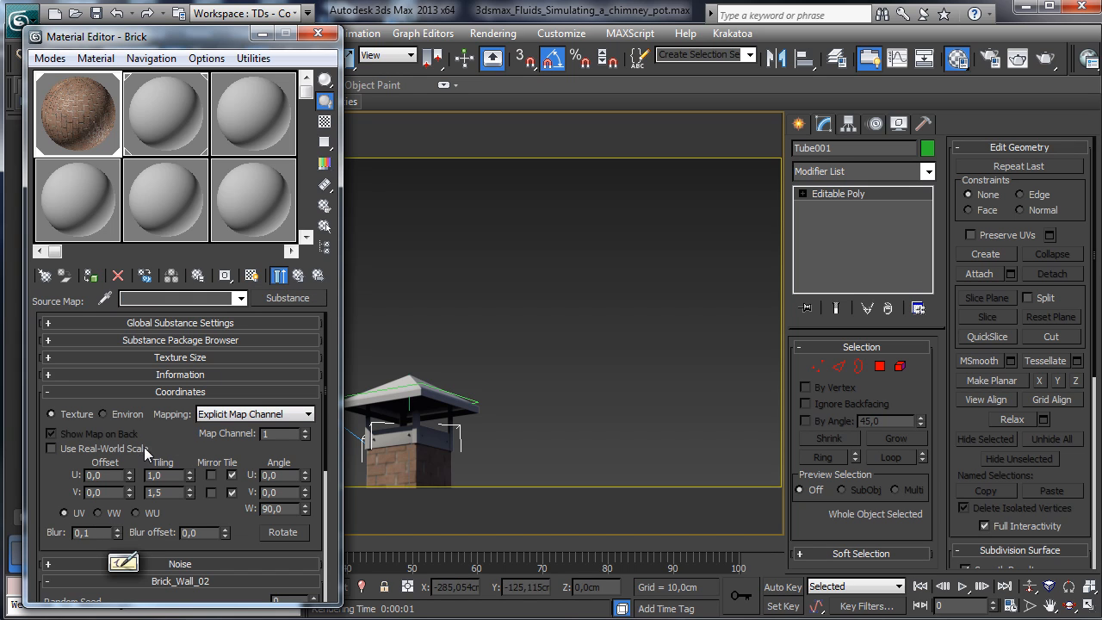
left_click(318, 33)
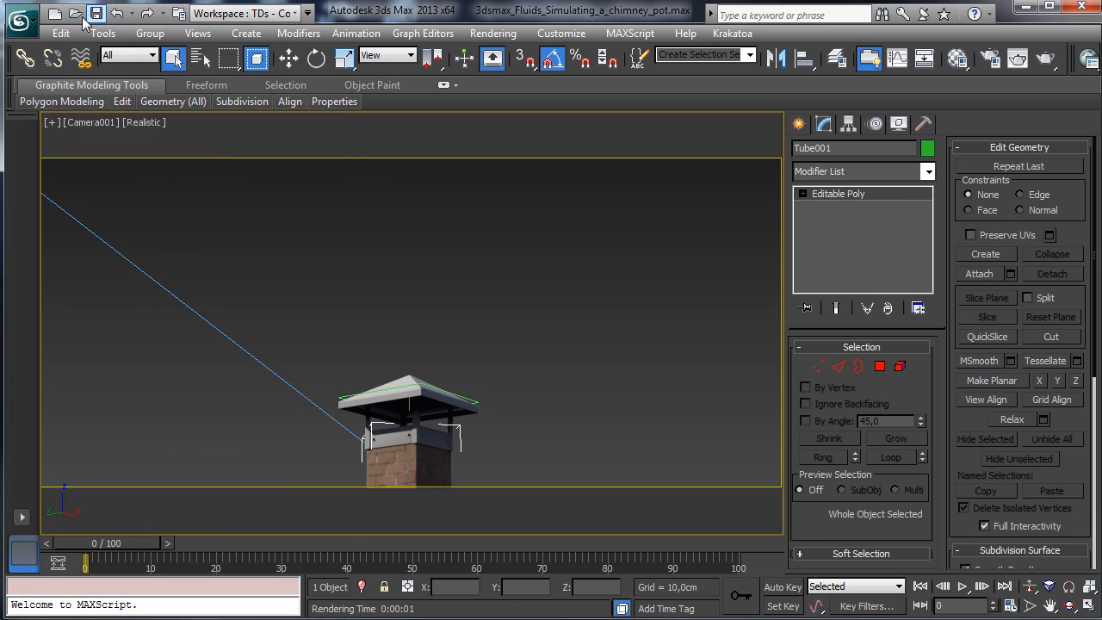
left_click(1045, 58)
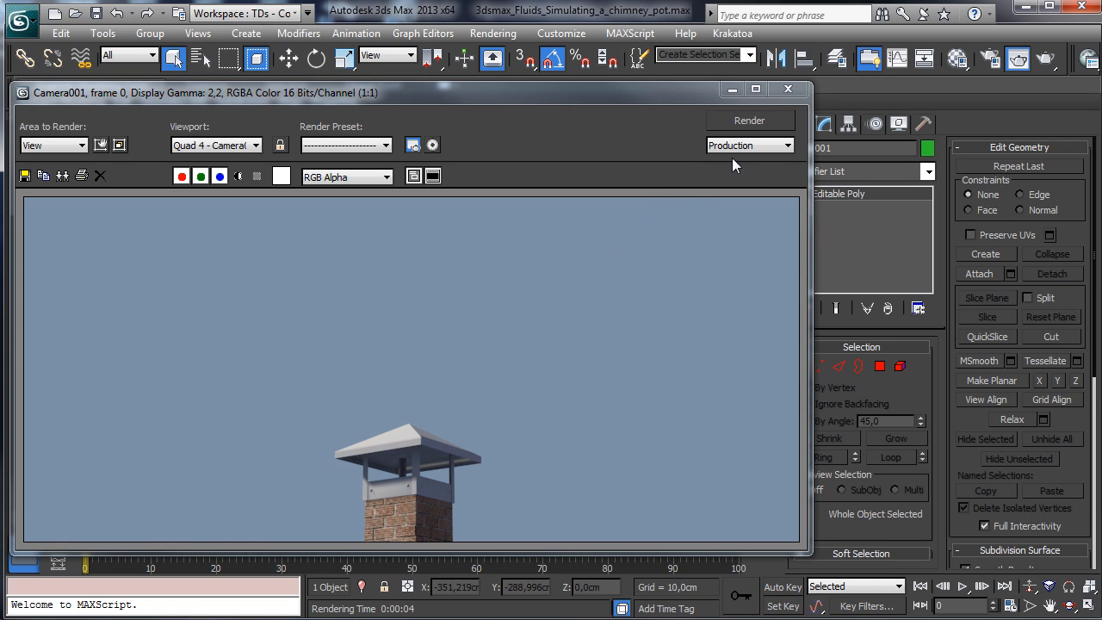
left_click(734, 89)
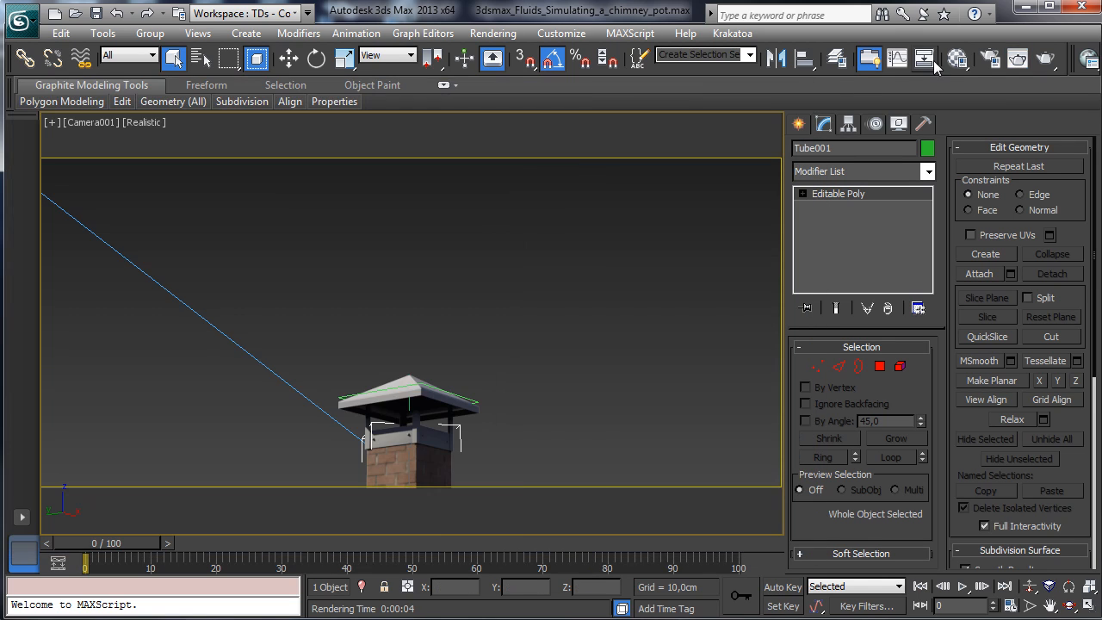
Step: Set the blur of the Brick diffuse map's source Substance to 0.5
key("m")
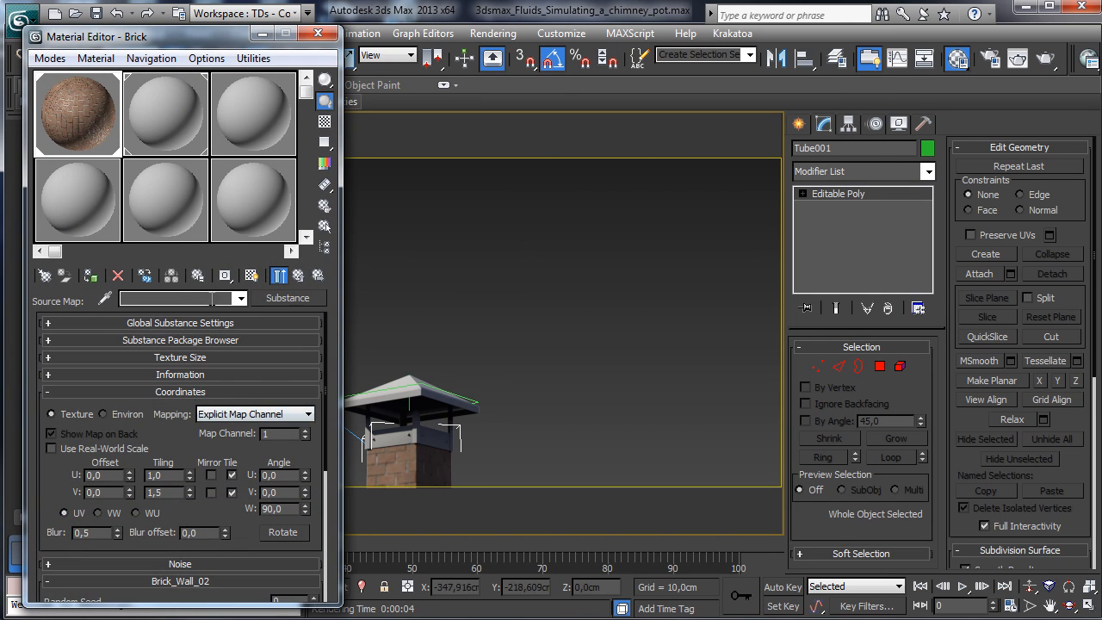
left_click(298, 276)
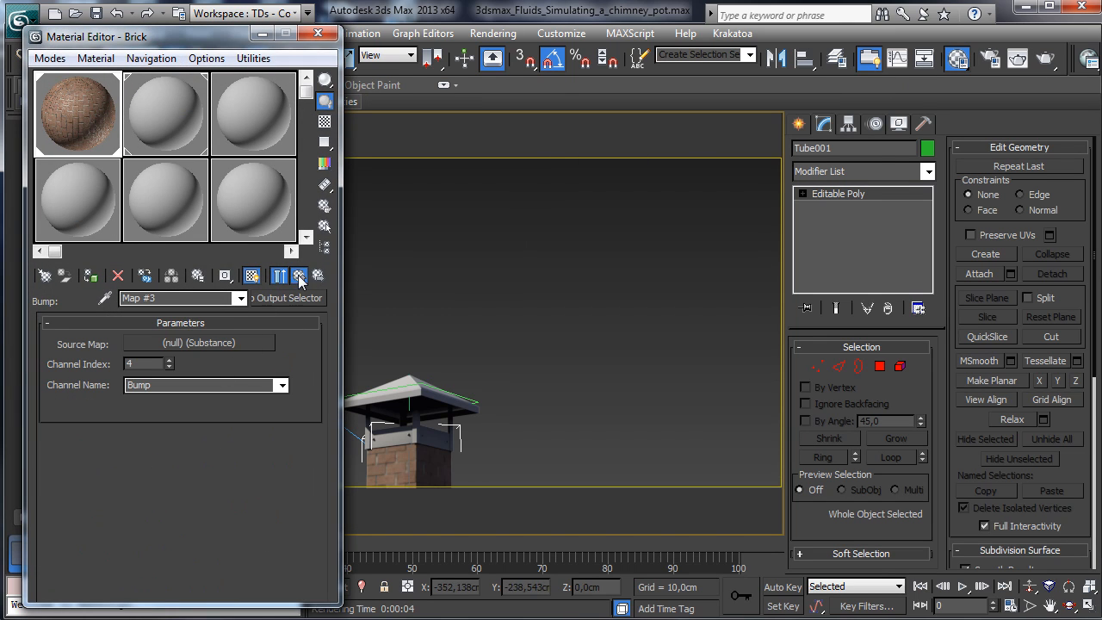
left_click(298, 276)
left_click(235, 373)
left_click(198, 344)
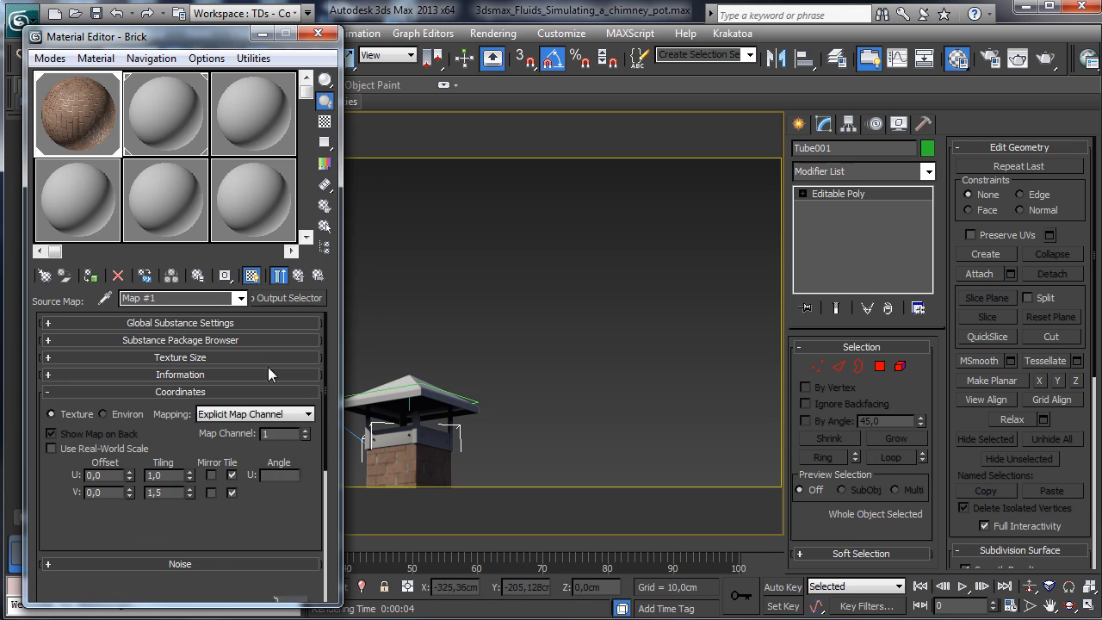
left_click(100, 533)
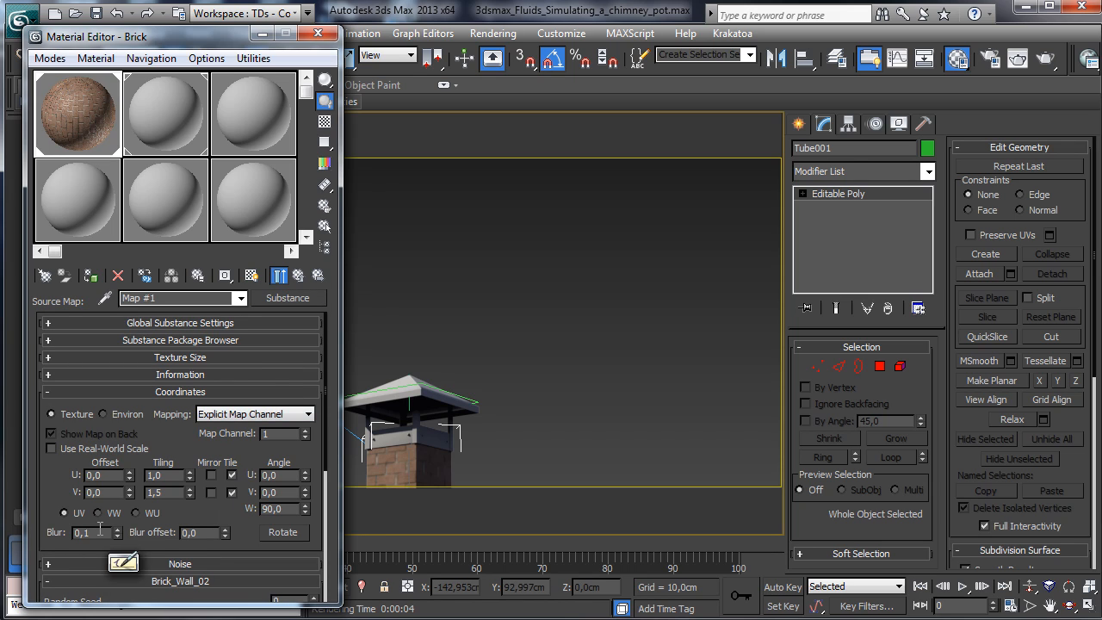
key("BackSpace")
type("5")
key("Return")
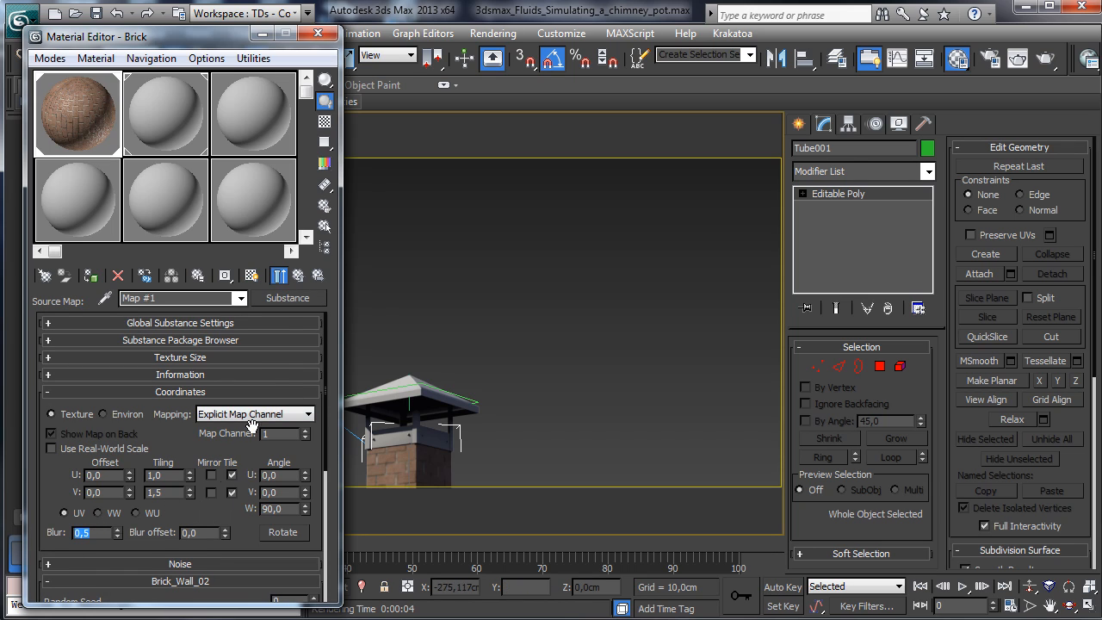
Step: Open the coordinate settings of the Brick specular level map's source Substance to check its blur
left_click(312, 277)
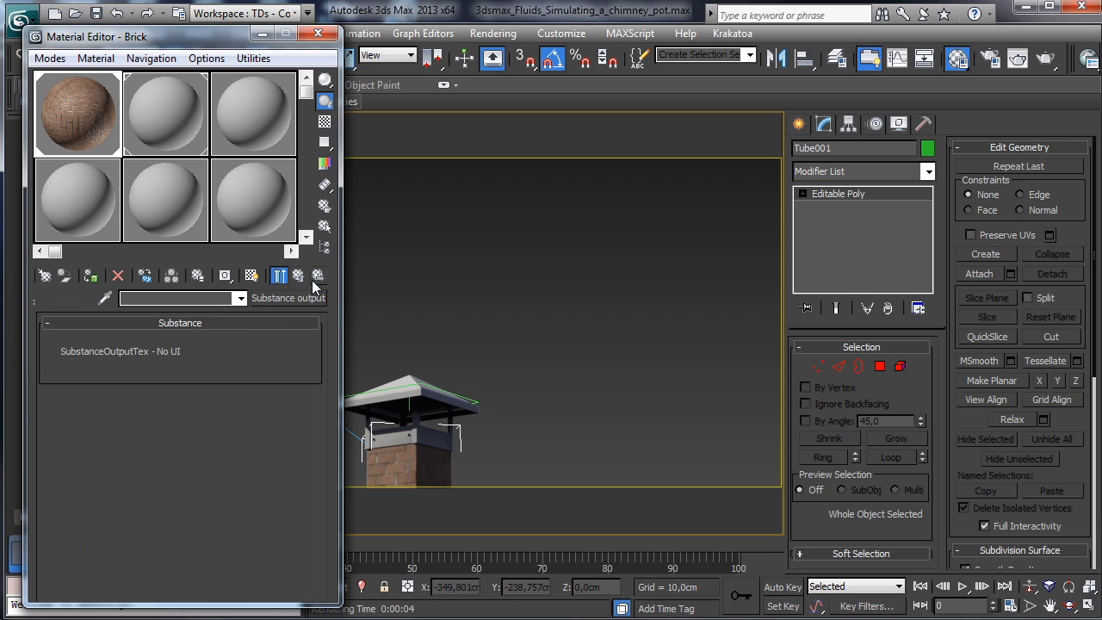
left_click(296, 276)
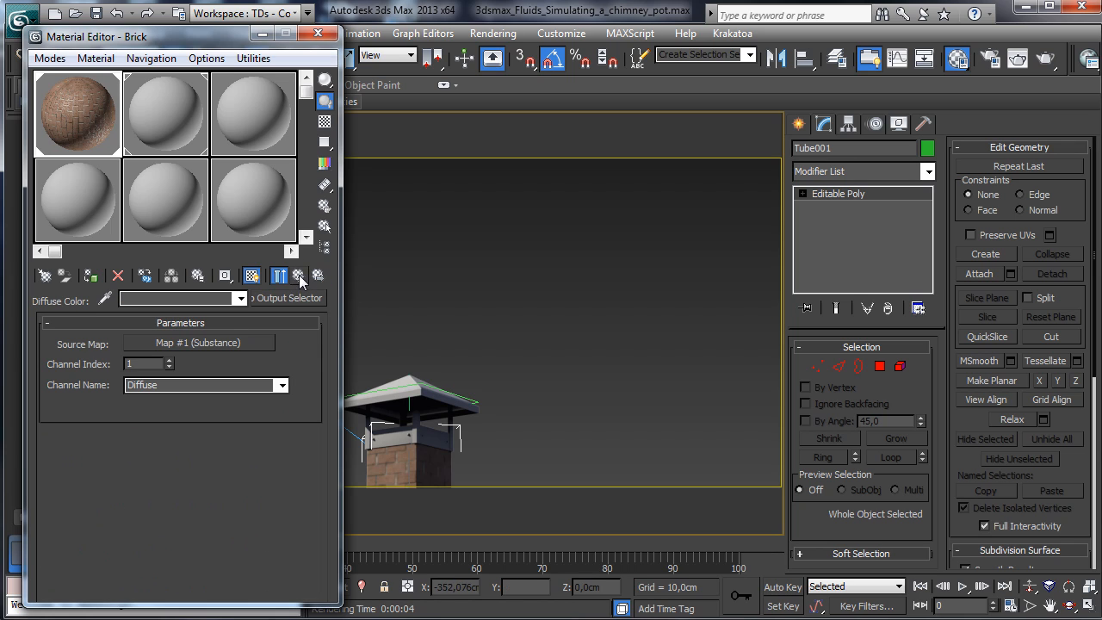
left_click(299, 275)
left_click(203, 407)
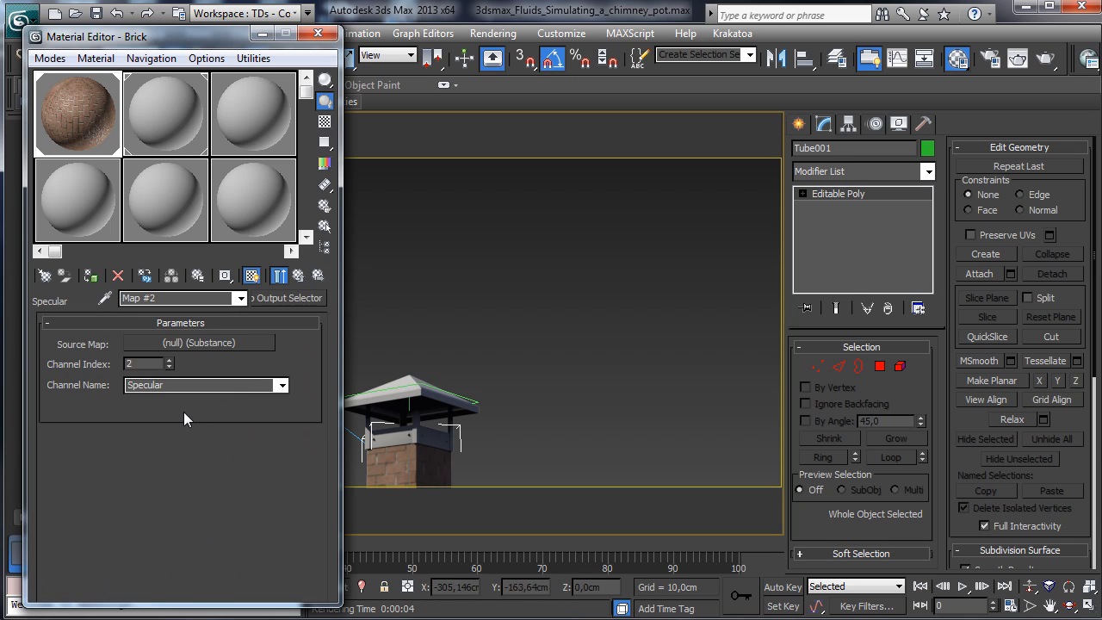
left_click(212, 343)
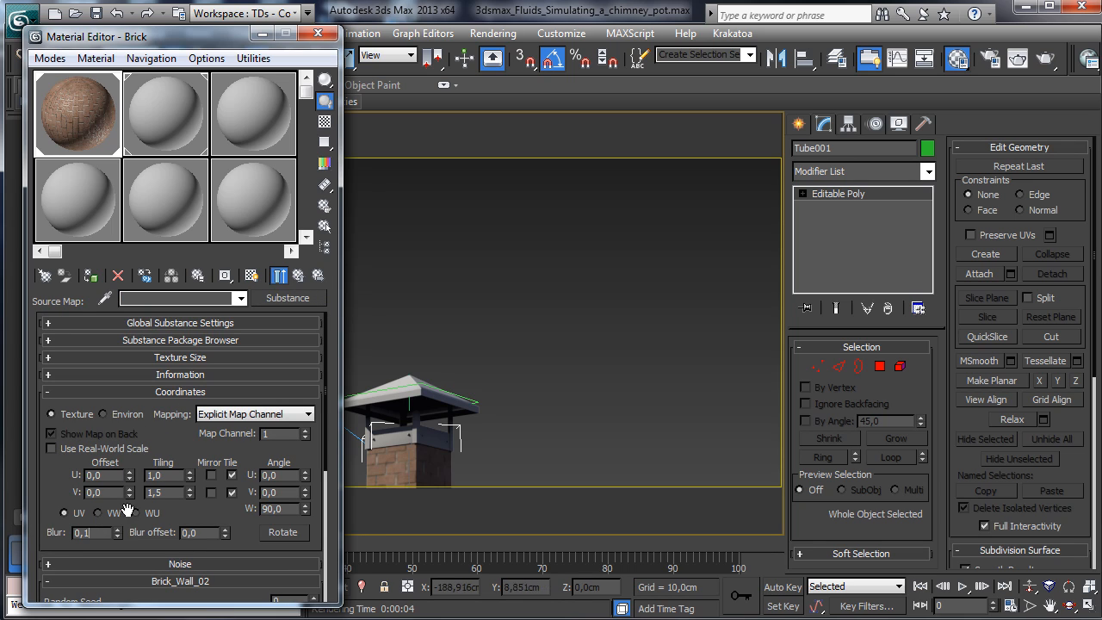
Step: Set the blur of the Brick bump map's source Substance to 1.0 and render the camera view
left_click(298, 275)
left_click(298, 275)
left_click(203, 490)
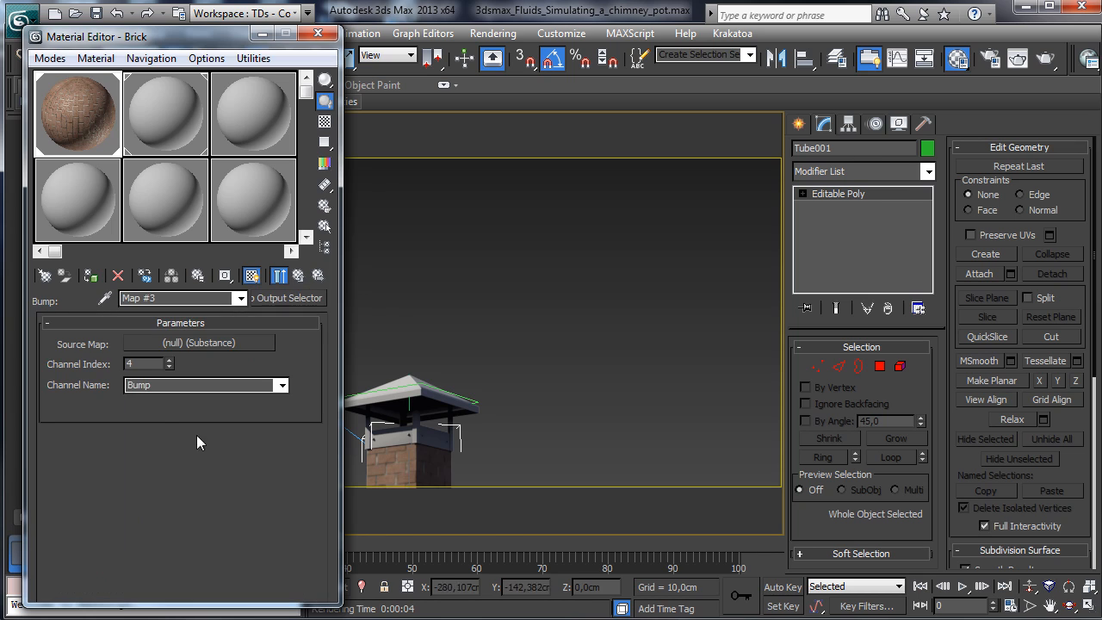
left_click(169, 343)
left_click(86, 532)
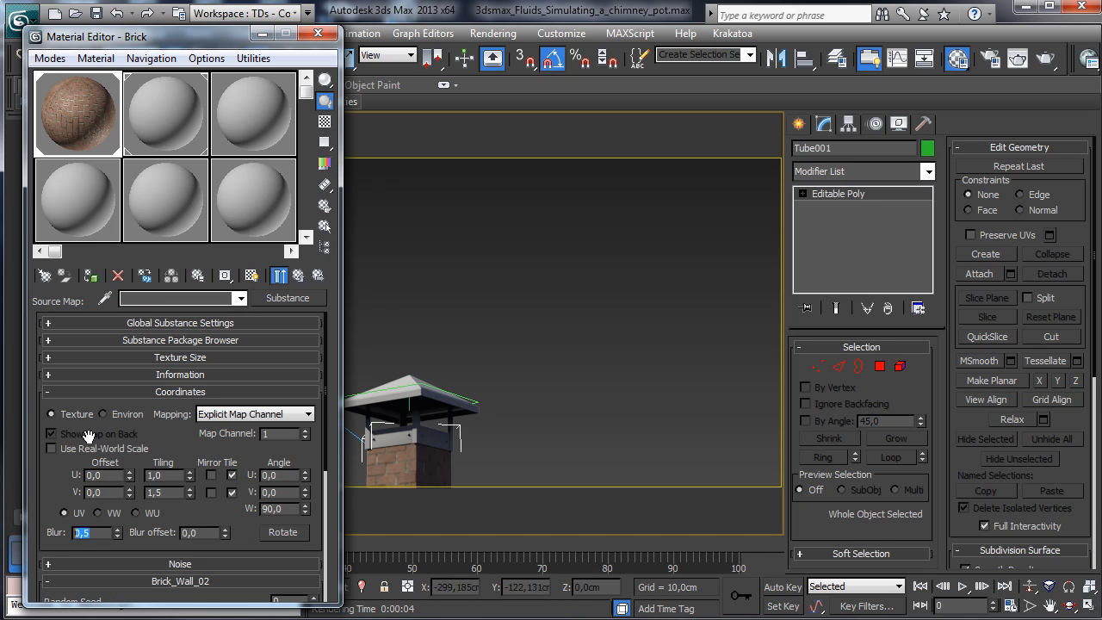
left_click(1045, 58)
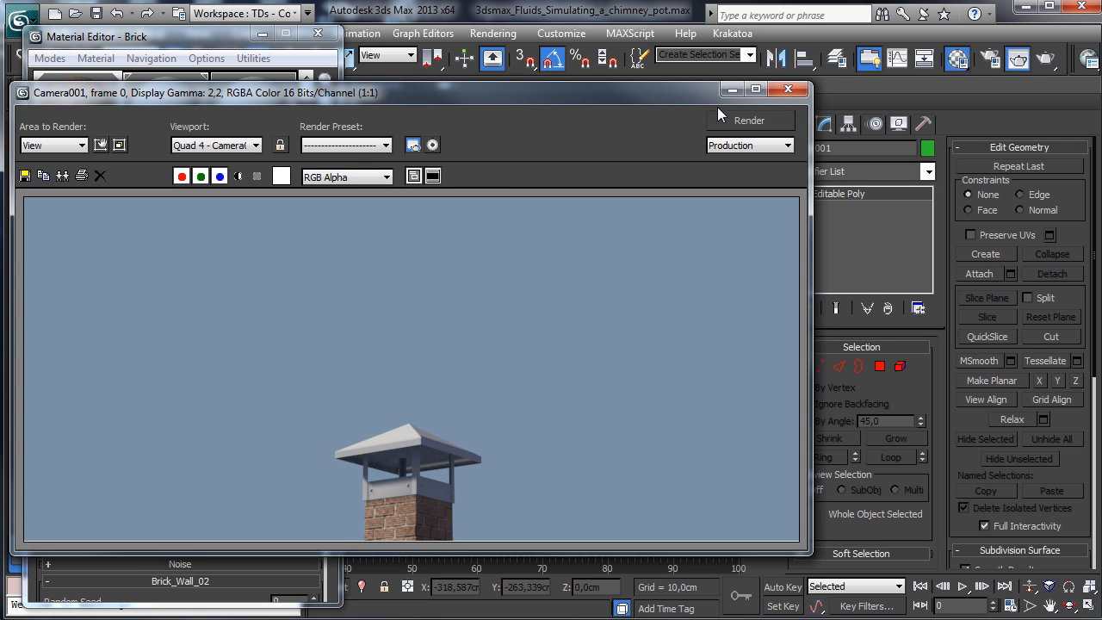
left_click(733, 90)
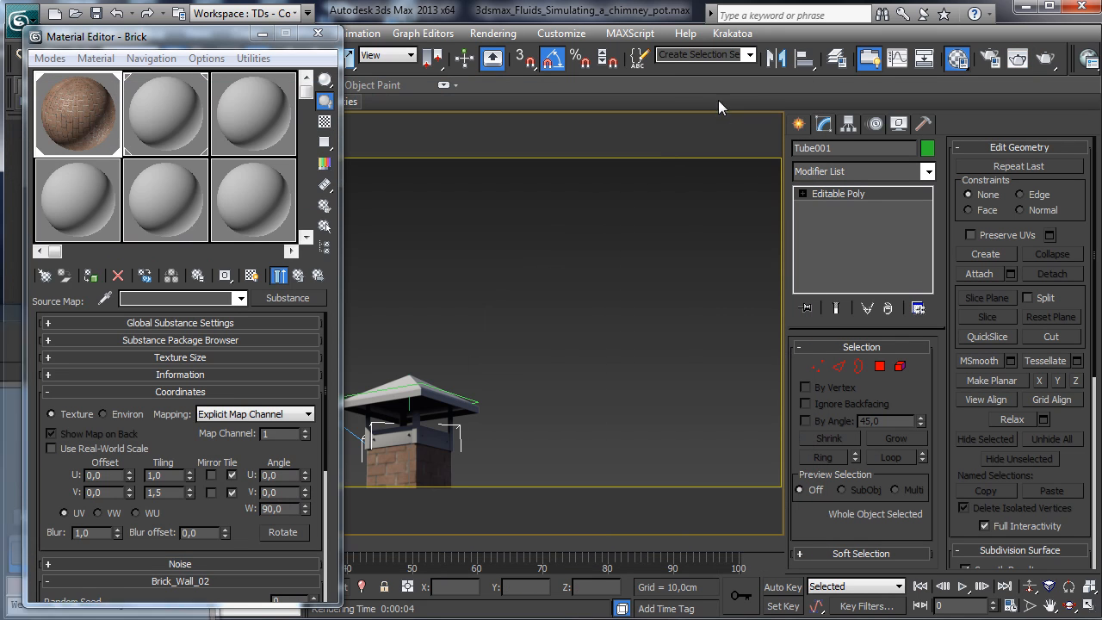
Step: Switch the Metal material's shader from Blinn to Metal, keeping its diffuse color
left_click(150, 120)
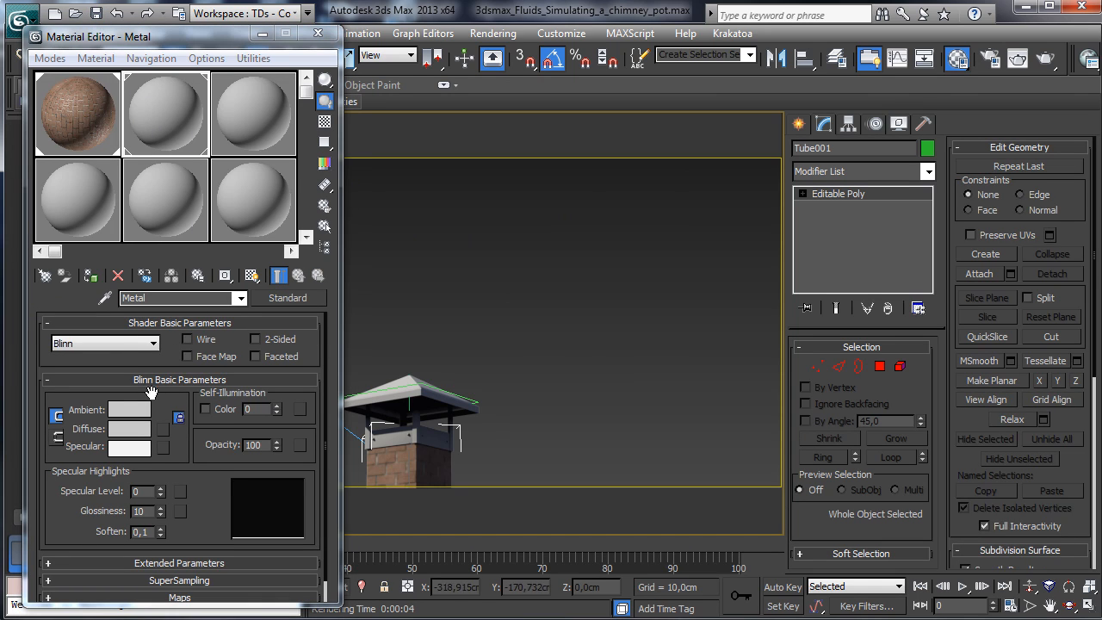
left_click(131, 346)
left_click(121, 382)
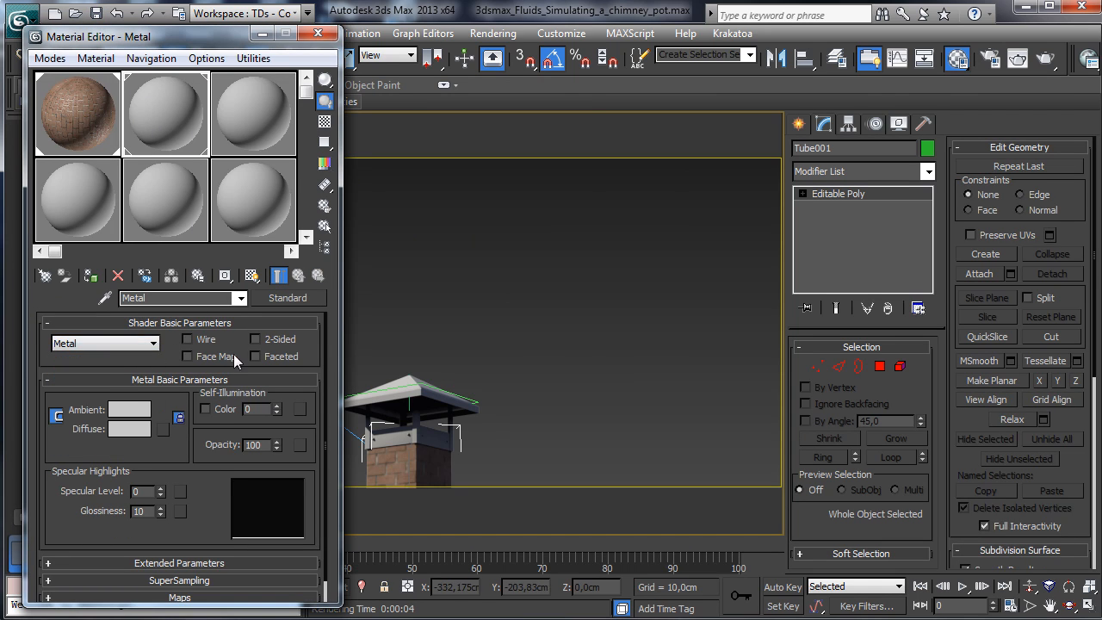
left_click(138, 429)
left_click(621, 298)
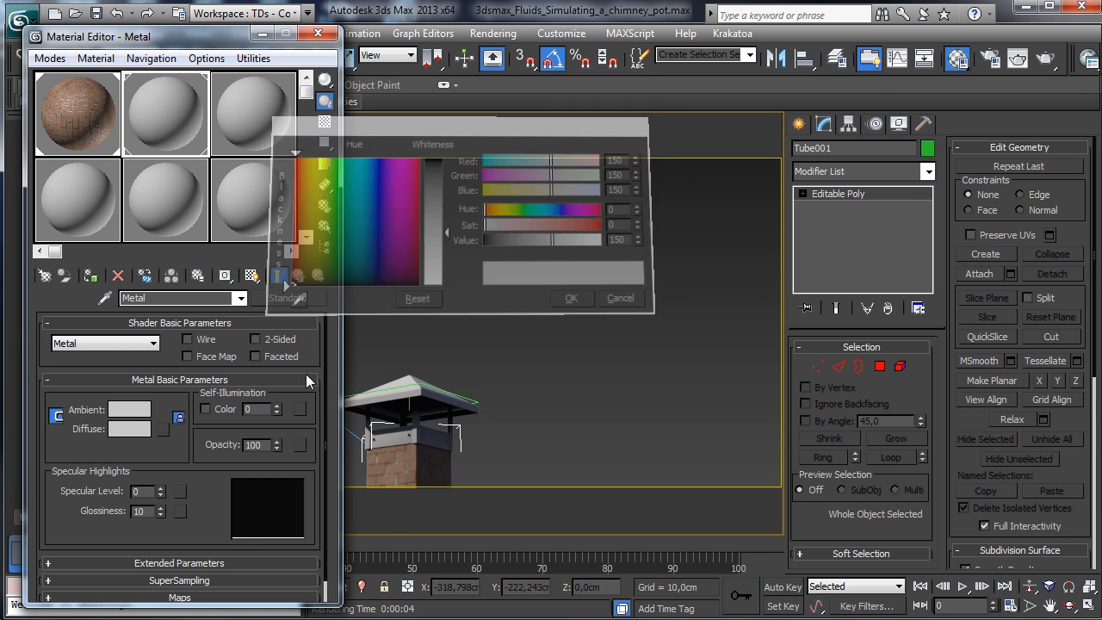
Step: Load Rusty_Metal.sbsar from the textures folder as the Metal material's diffuse Substance map and show it in the viewport
left_click(163, 429)
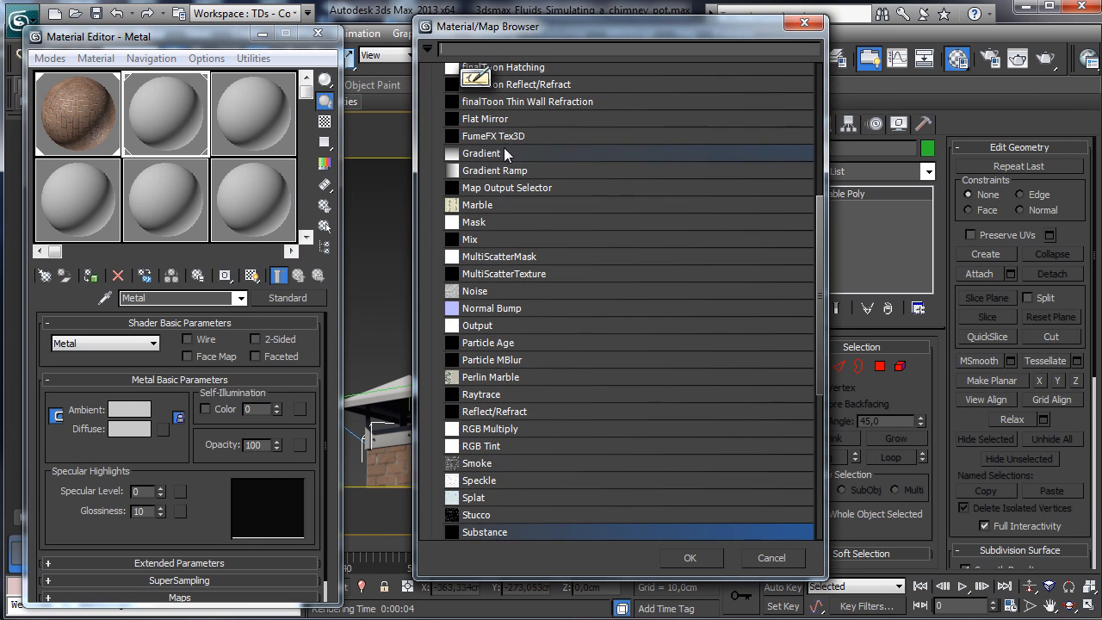
double_click(490, 534)
left_click(129, 371)
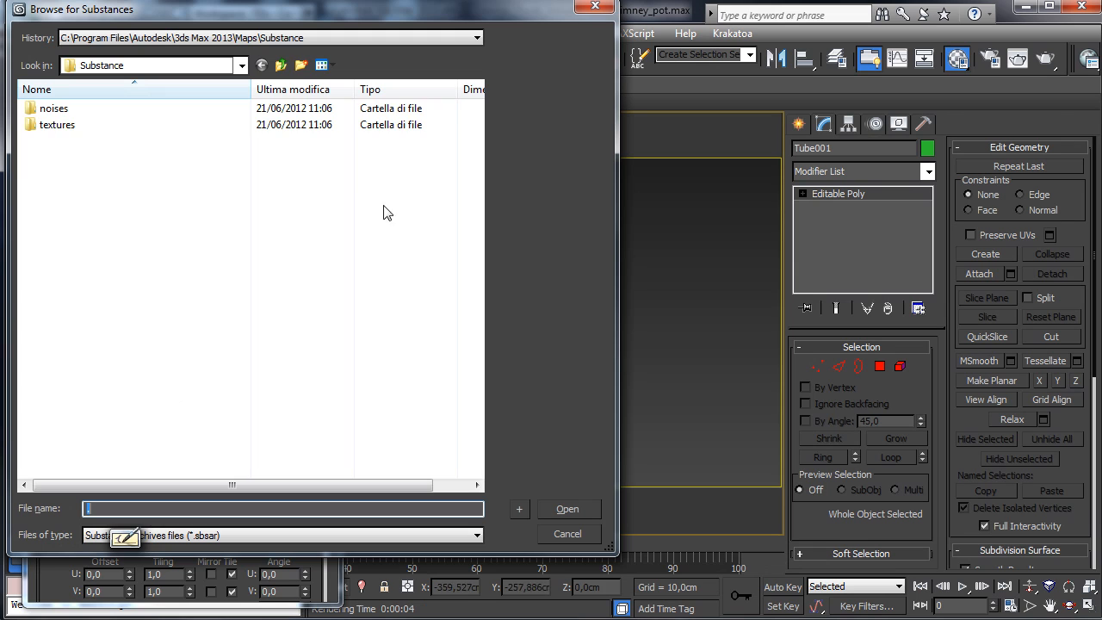
double_click(57, 125)
left_click_drag(476, 197, 463, 456)
left_click(118, 287)
left_click(555, 507)
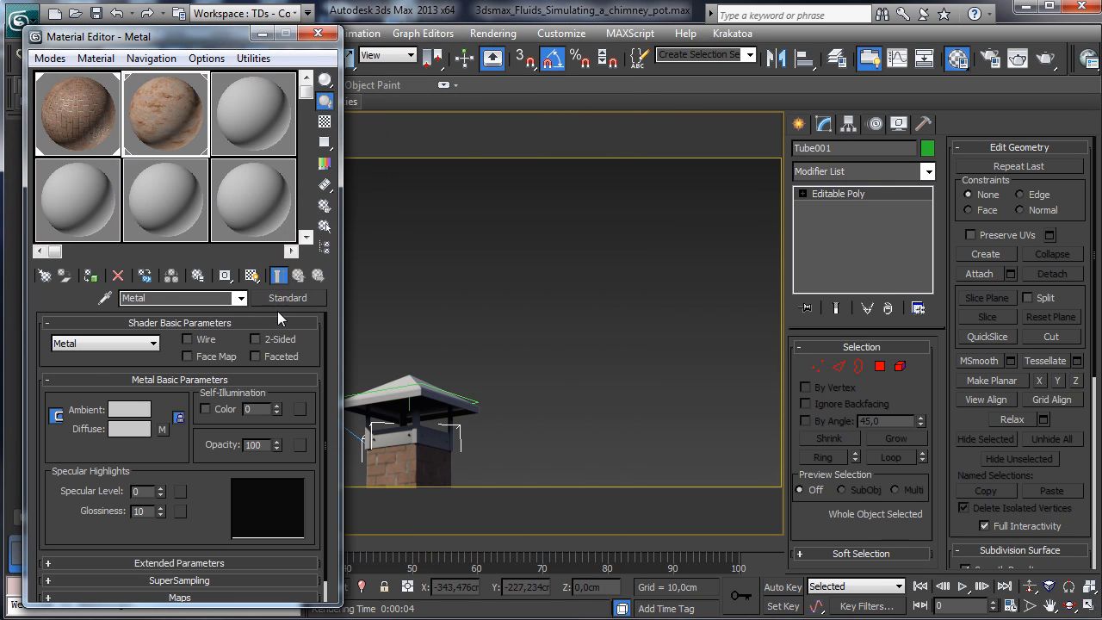
left_click(248, 279)
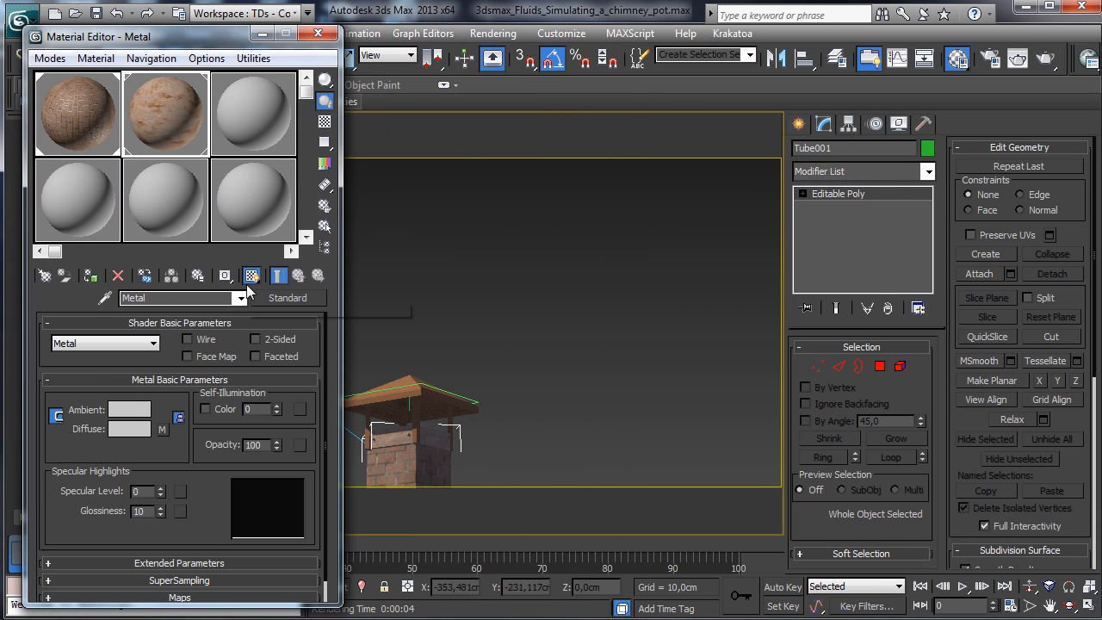
Step: Add a UVW Map modifier with Box mapping to the chimney's roof cap
left_click(418, 379)
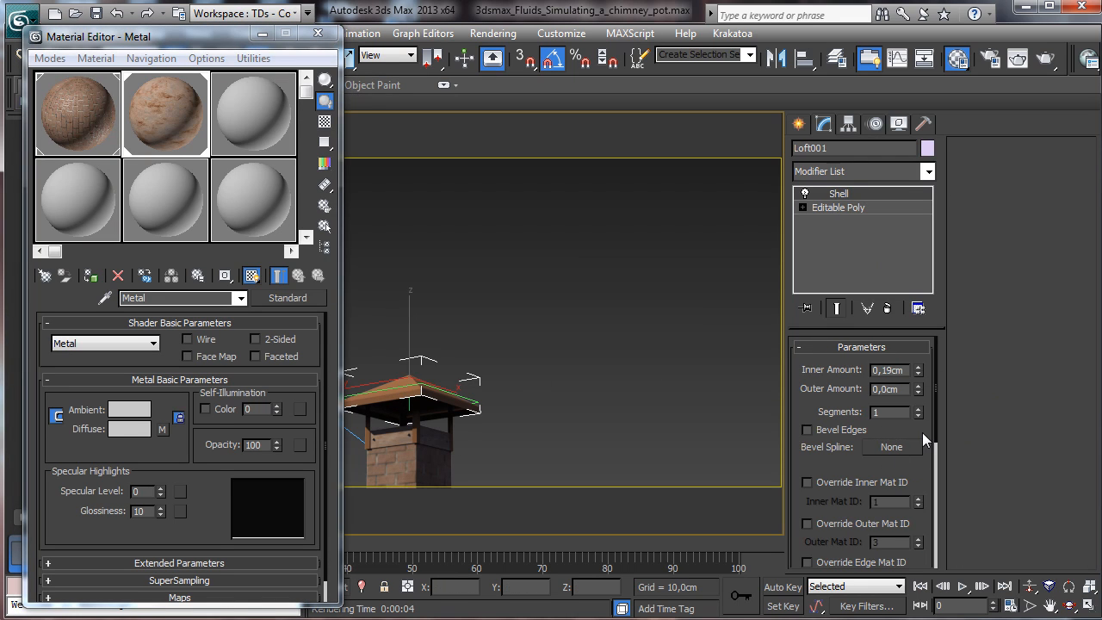
left_click(928, 171)
scroll(861, 361, "down", 20)
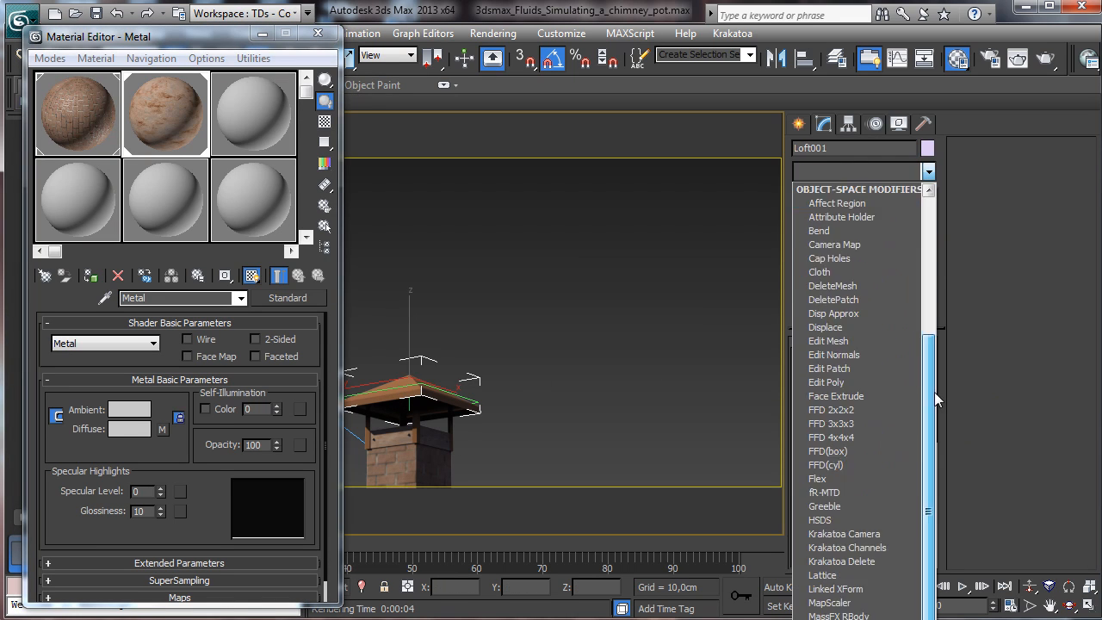
left_click(840, 618)
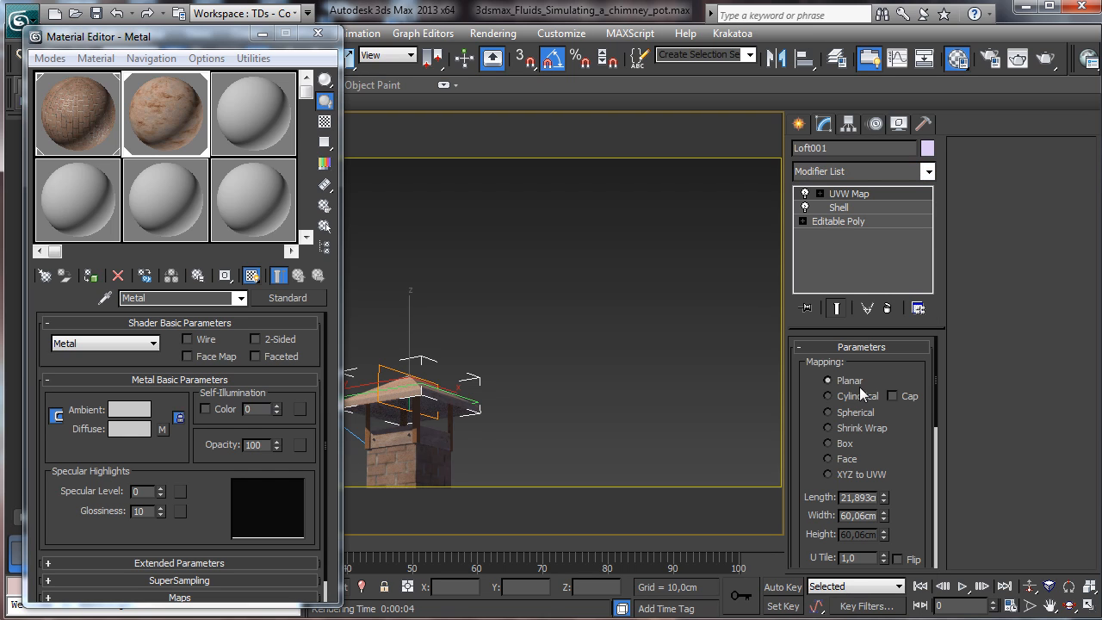
left_click(852, 416)
left_click(861, 427)
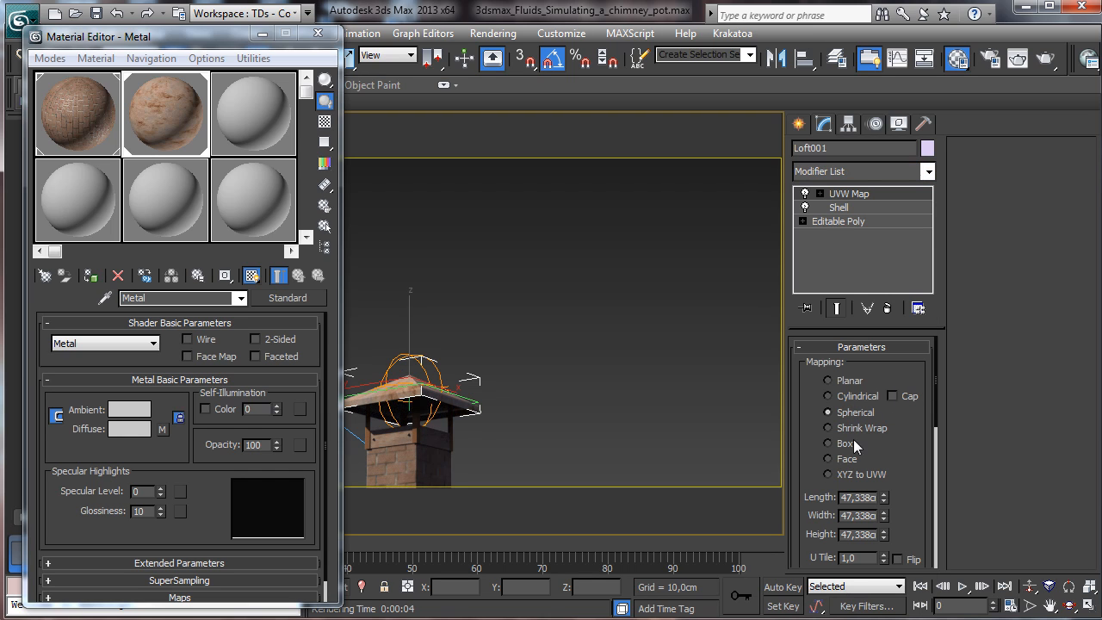
left_click(852, 444)
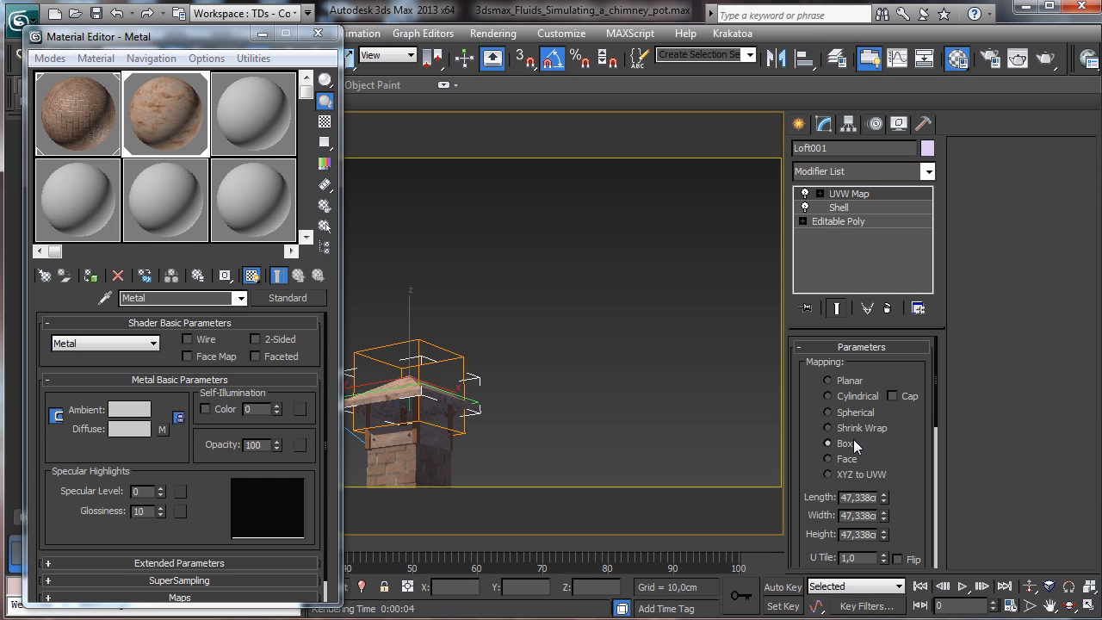
Step: Enable Generate Mapping Coords on the Extrude modifier of the four cap supports, Line001 to Line004
left_click(369, 422)
left_click_drag(178, 39, 164, 161)
key("h")
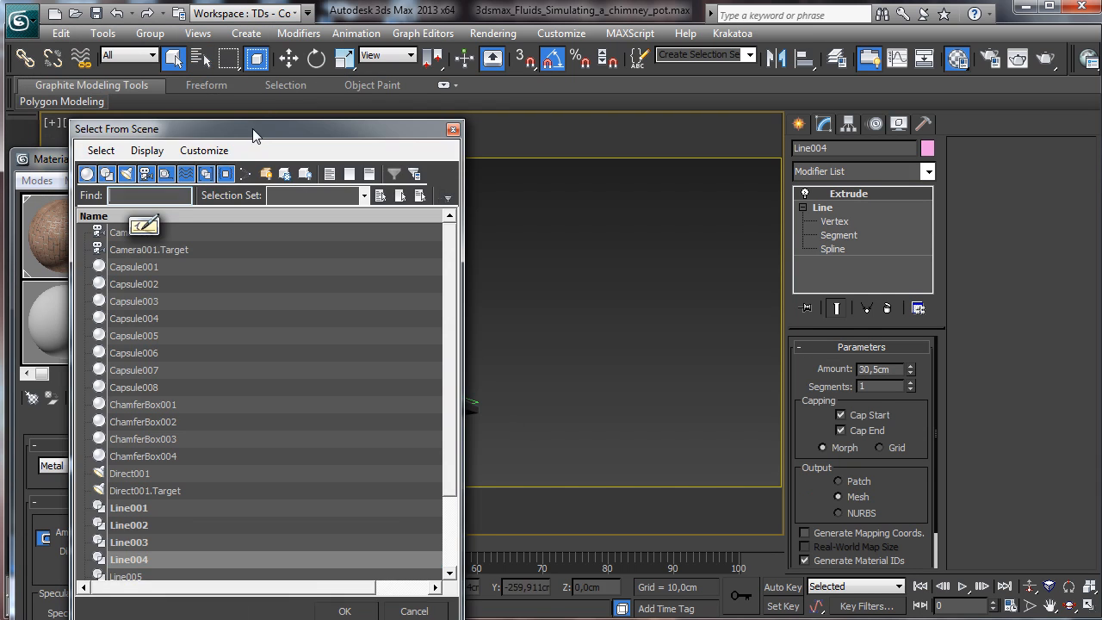
left_click(146, 559)
left_click_drag(141, 510, 148, 568)
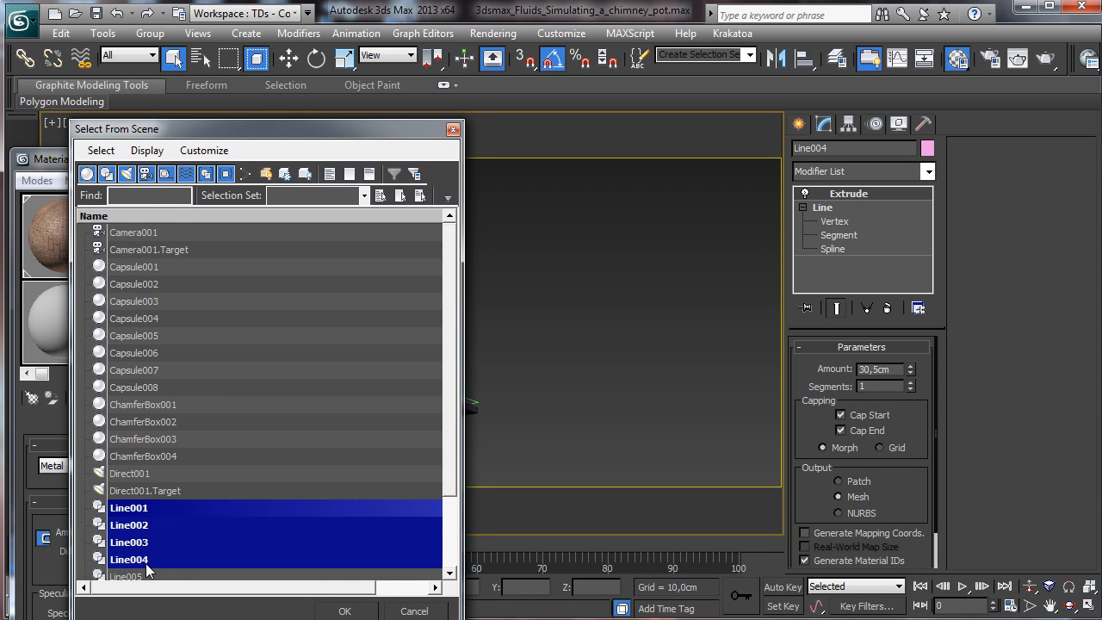
left_click(347, 612)
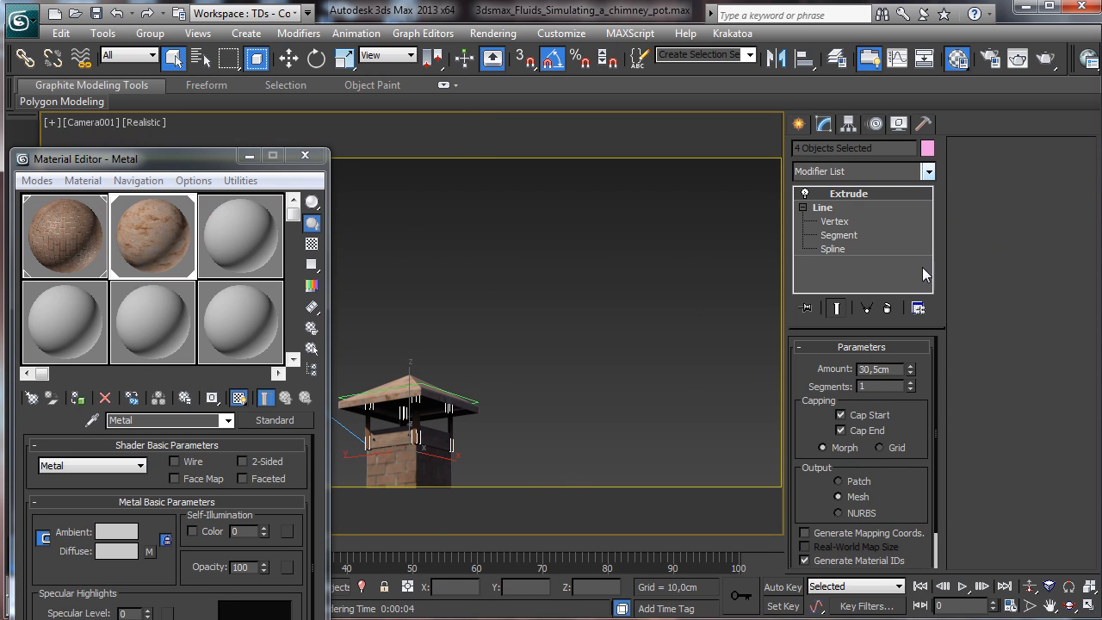
scroll(895, 474, "down", 2)
left_click(805, 492)
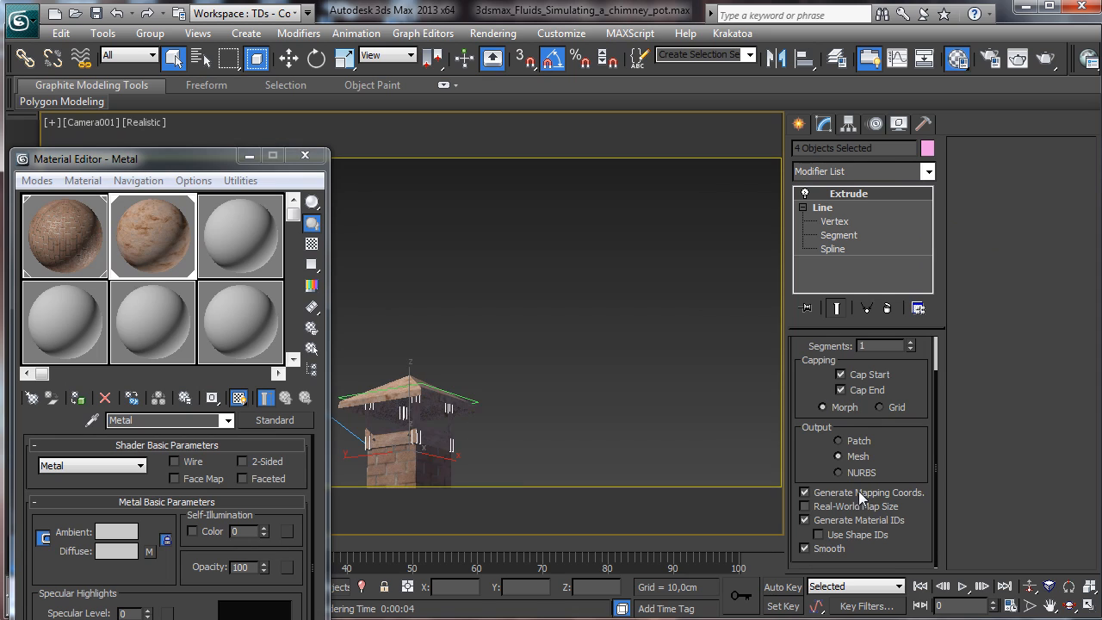
left_click(613, 344)
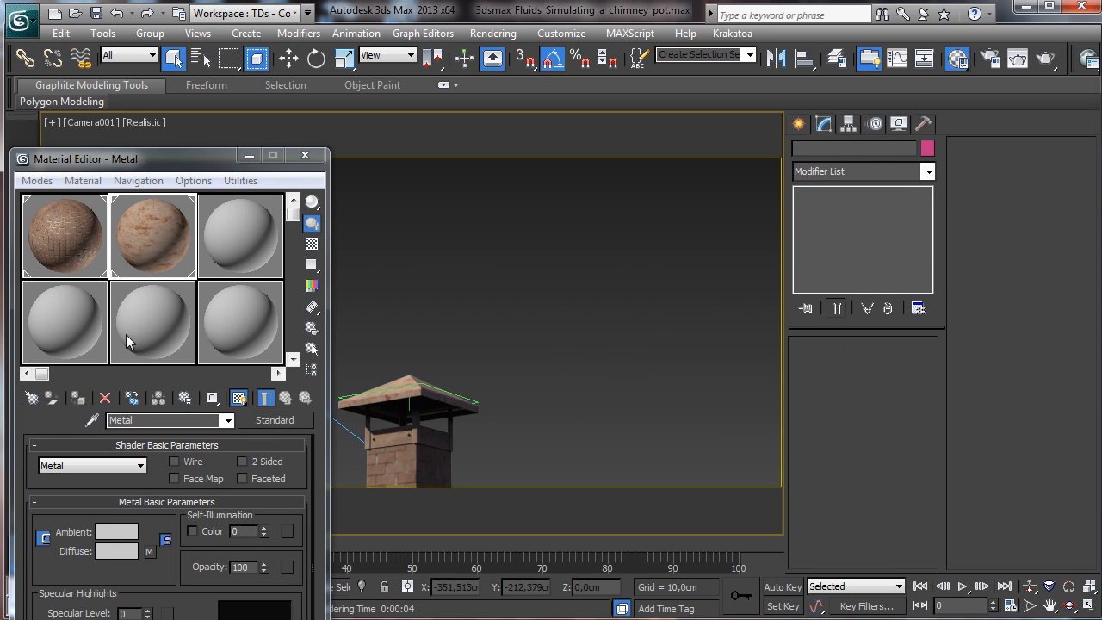
Step: Set the Metal diffuse map's Rusty_Metal Substance to saturation 0.3 and luminosity 0.38
left_click(149, 552)
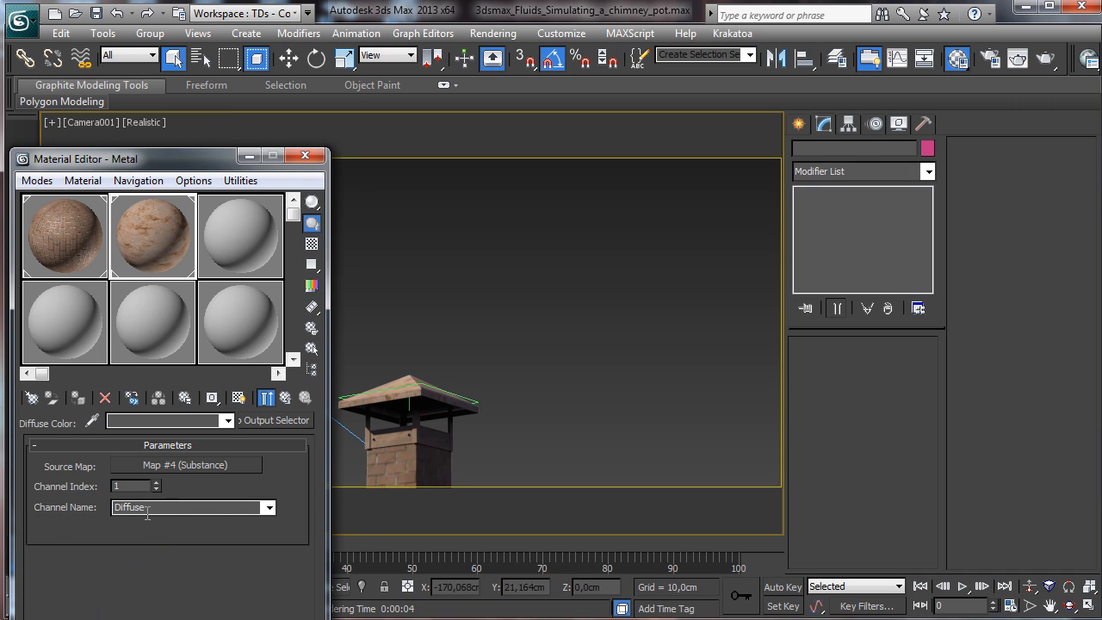
left_click(236, 466)
left_click_drag(216, 162, 232, 50)
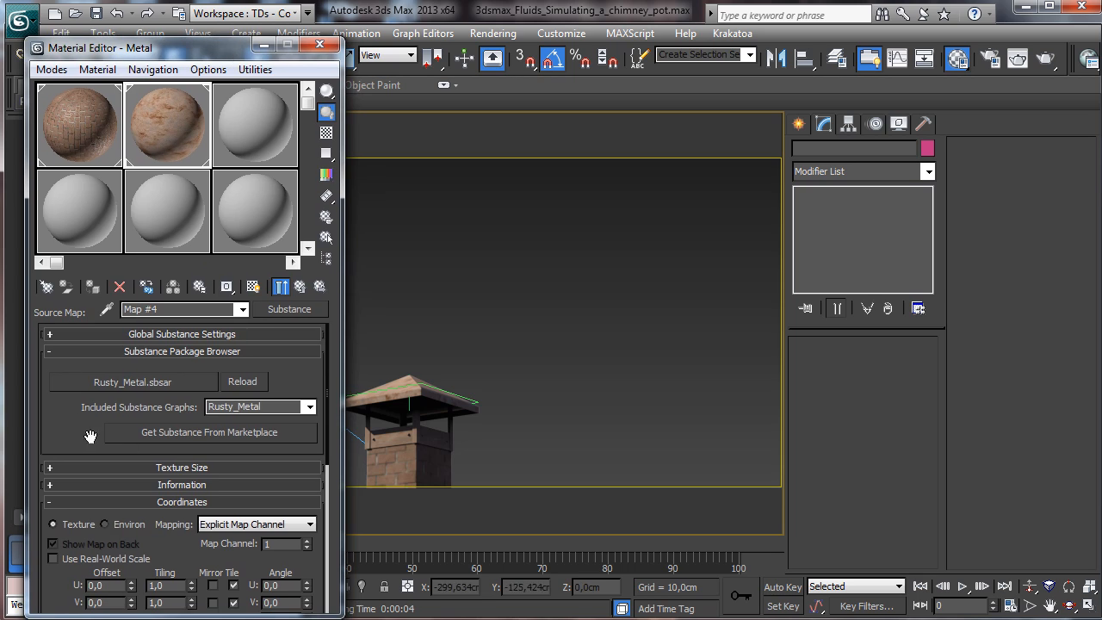
left_click(126, 354)
left_click(152, 403)
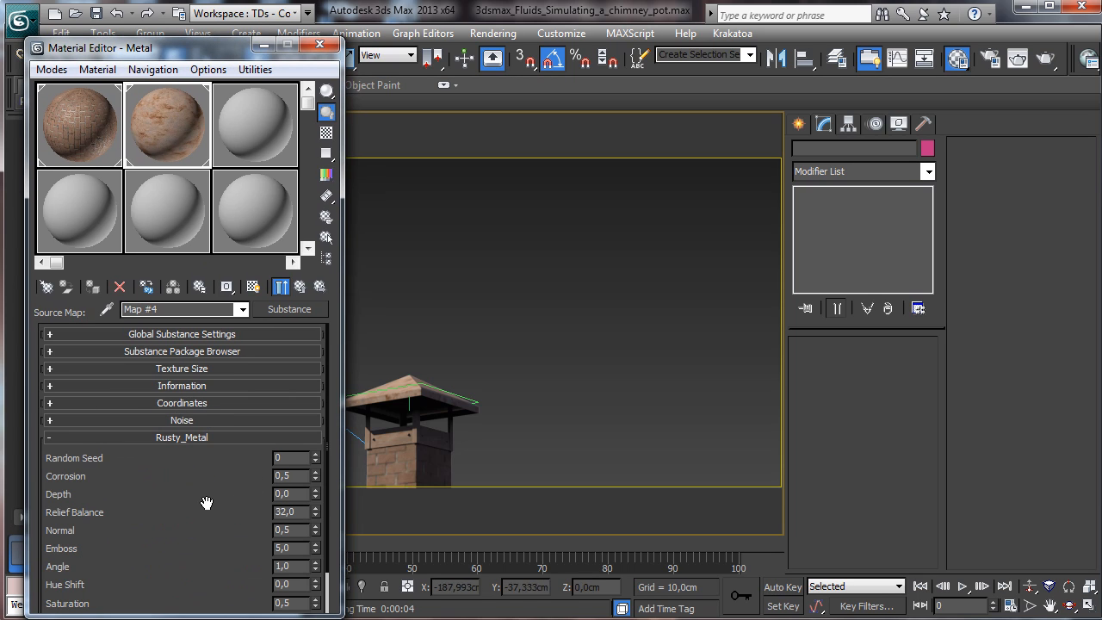
scroll(232, 366, "down", 1)
left_click_drag(318, 556, 320, 584)
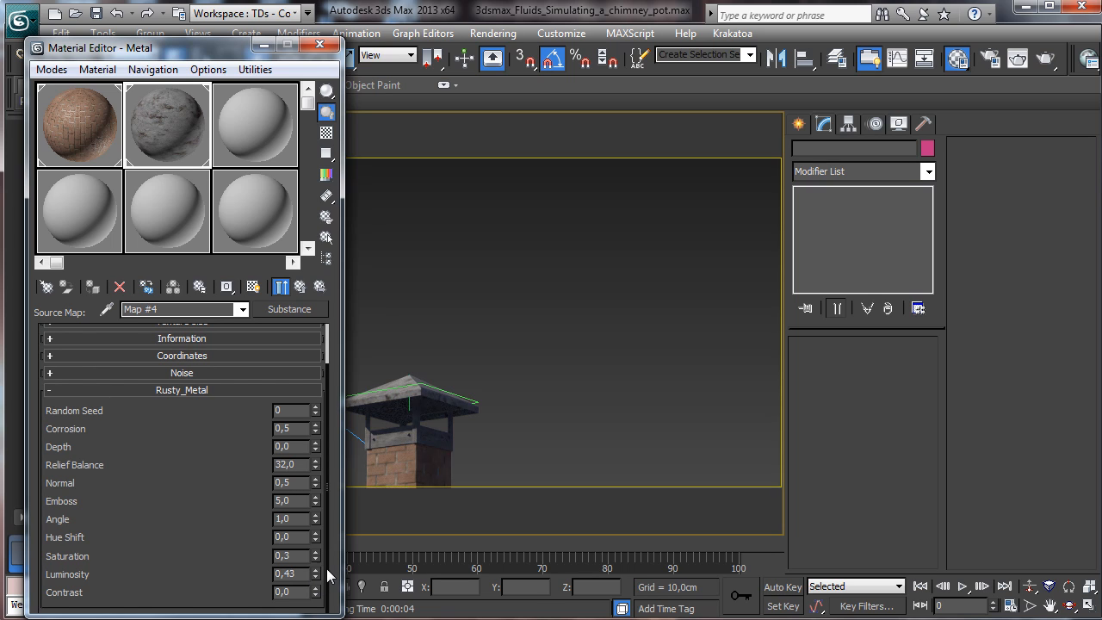
left_click_drag(315, 580, 317, 583)
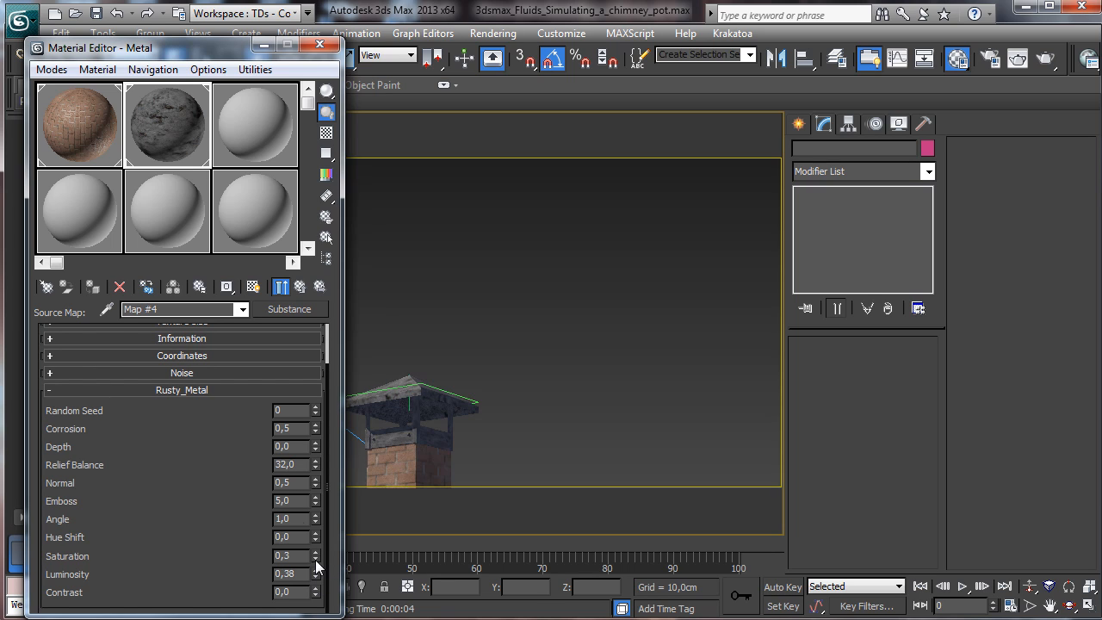
Step: Return to the top level of the Metal material and set its specular level to 56 and glossiness to 64
left_click(301, 288)
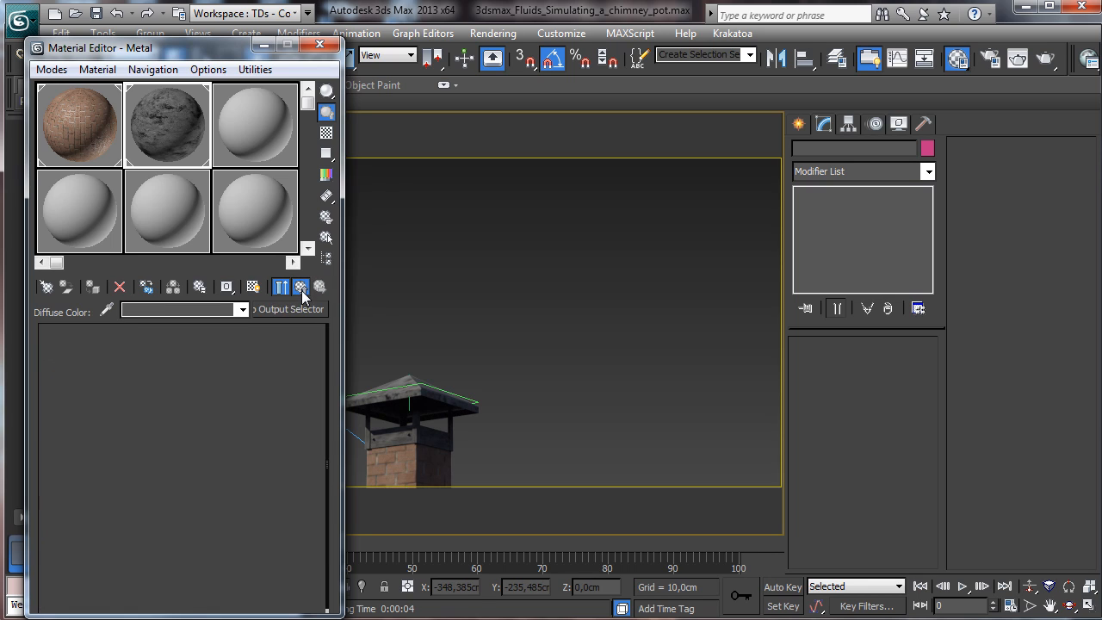
left_click(301, 287)
left_click_drag(164, 506, 160, 476)
mouse_move(161, 520)
left_mouse_down()
mouse_move(162, 497)
mouse_move(163, 525)
mouse_move(157, 507)
left_mouse_up()
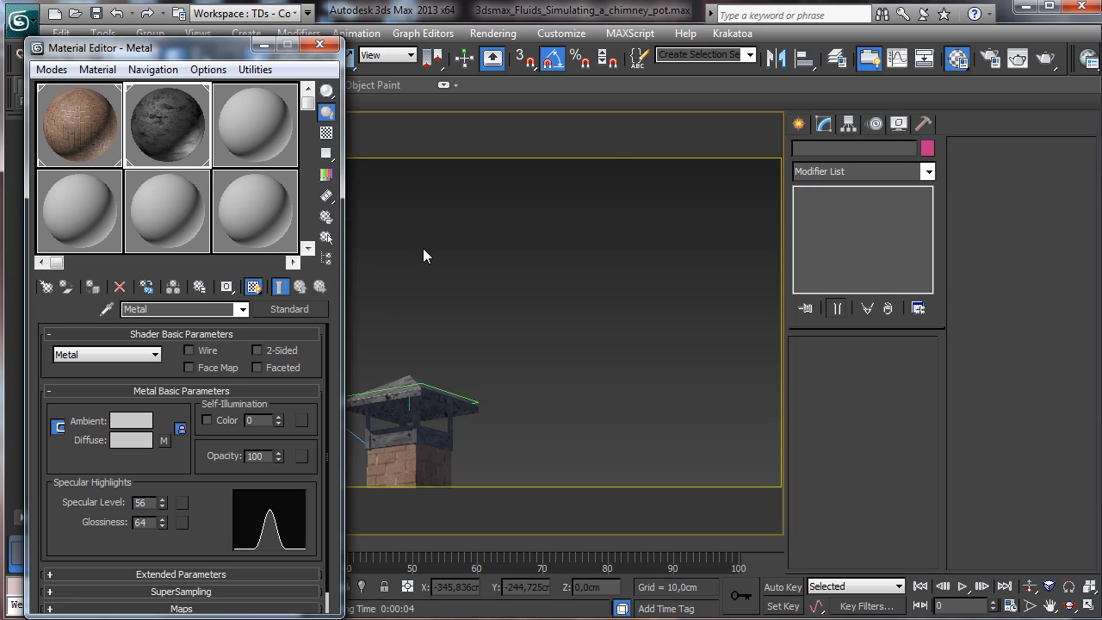
Step: Render the camera view to check the metal cap, and close the render window and the material editor
left_click(1045, 59)
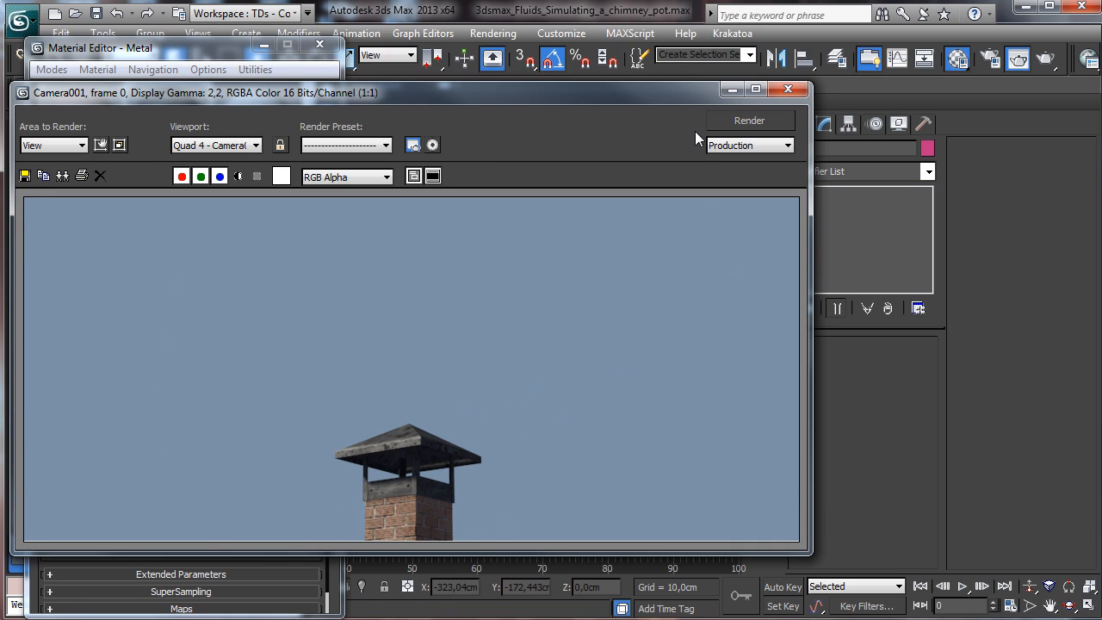
left_click(732, 88)
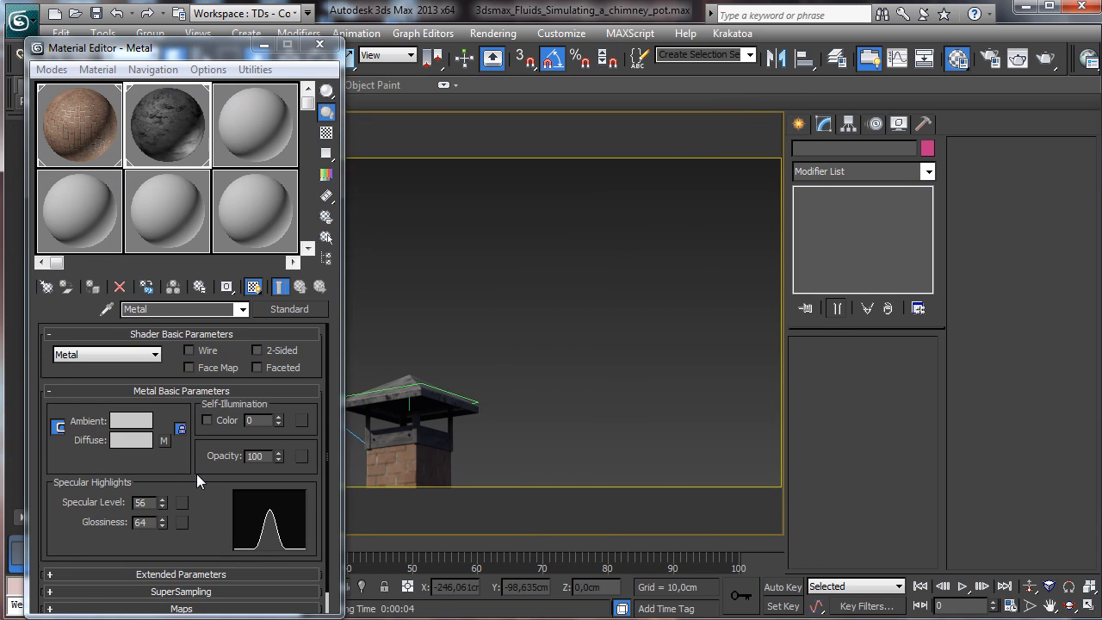
scroll(197, 473, "down", 1)
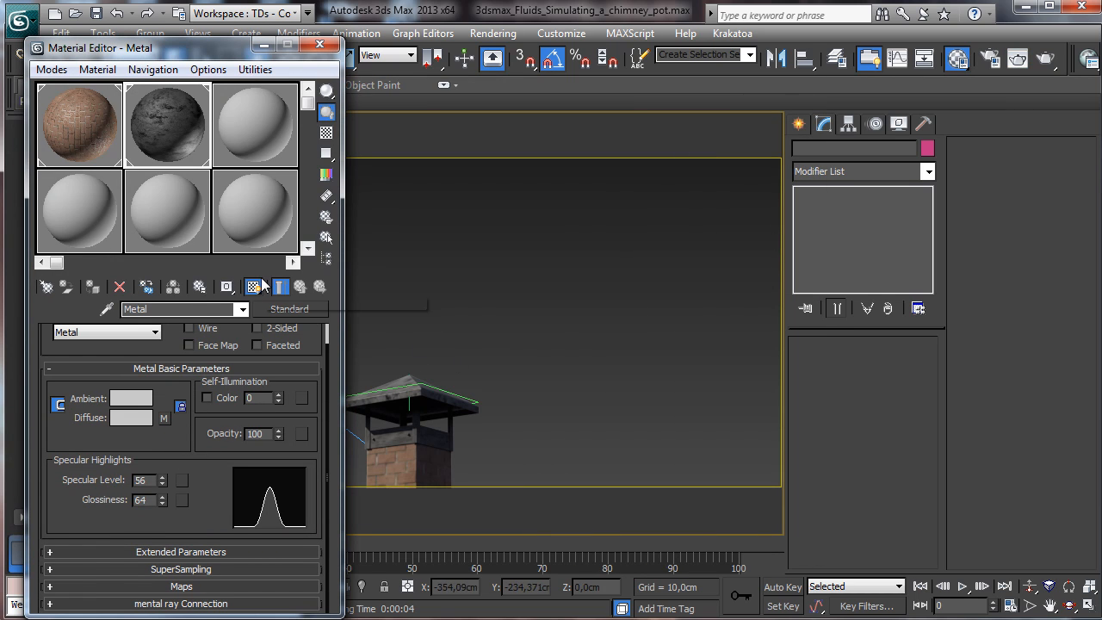
left_click(319, 44)
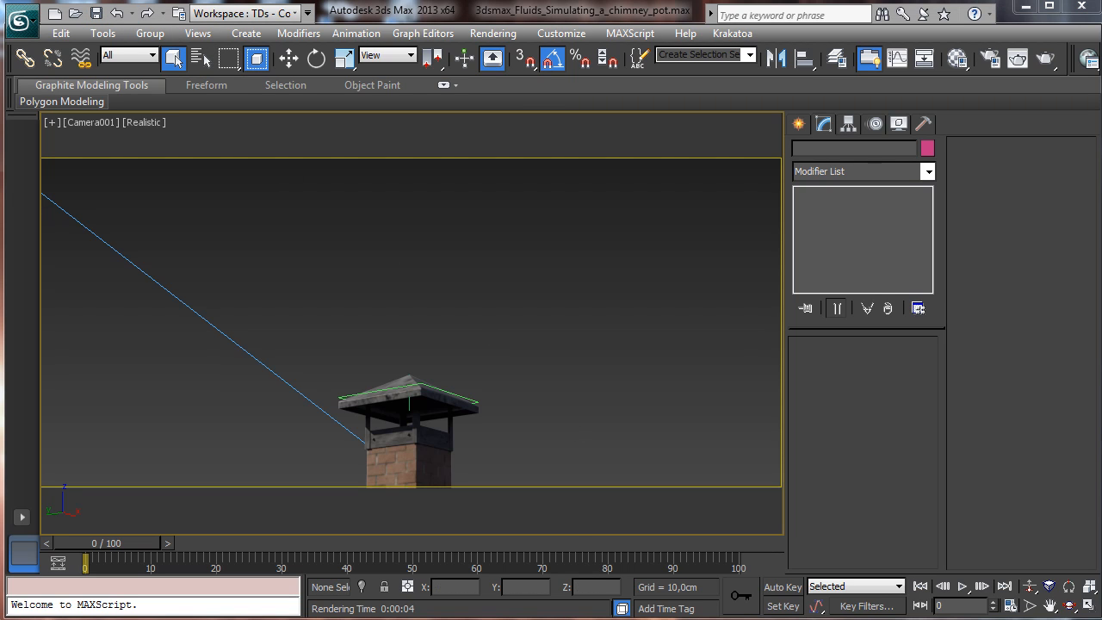
Step: Create a FumeFX Simple Source helper about 30 cm in diameter beside the chimney in the Top view
left_click(798, 125)
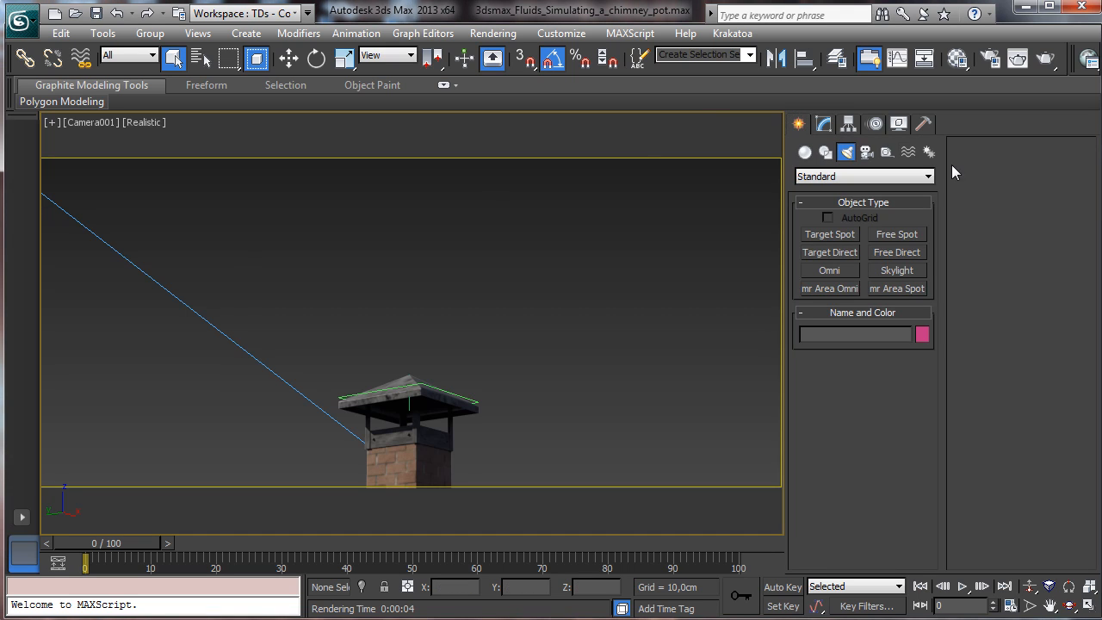
left_click(887, 152)
left_click(861, 177)
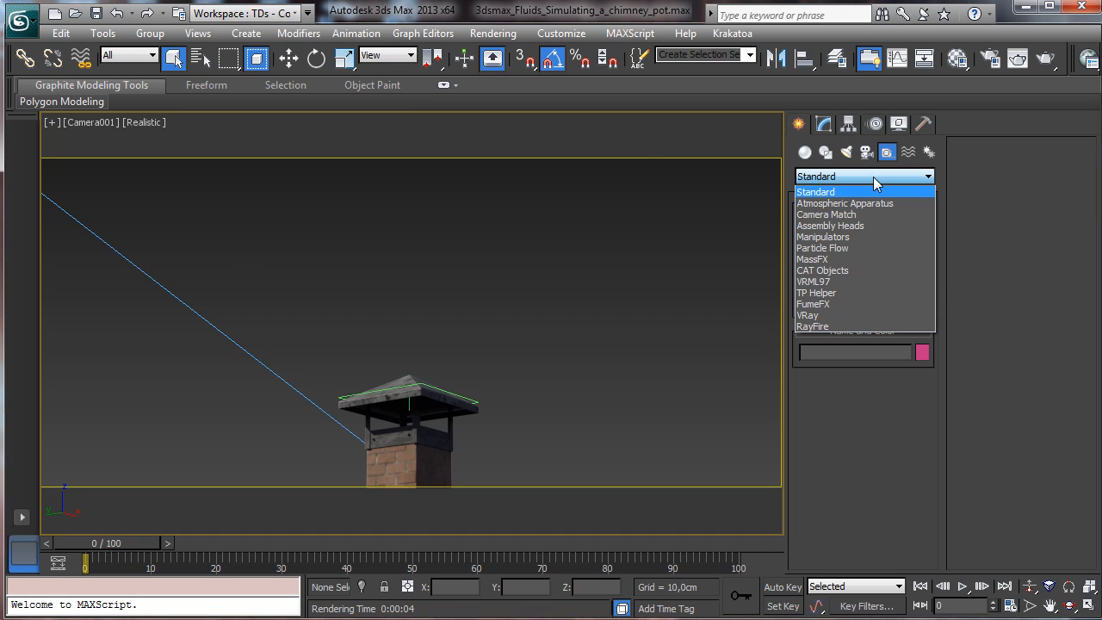
left_click(840, 301)
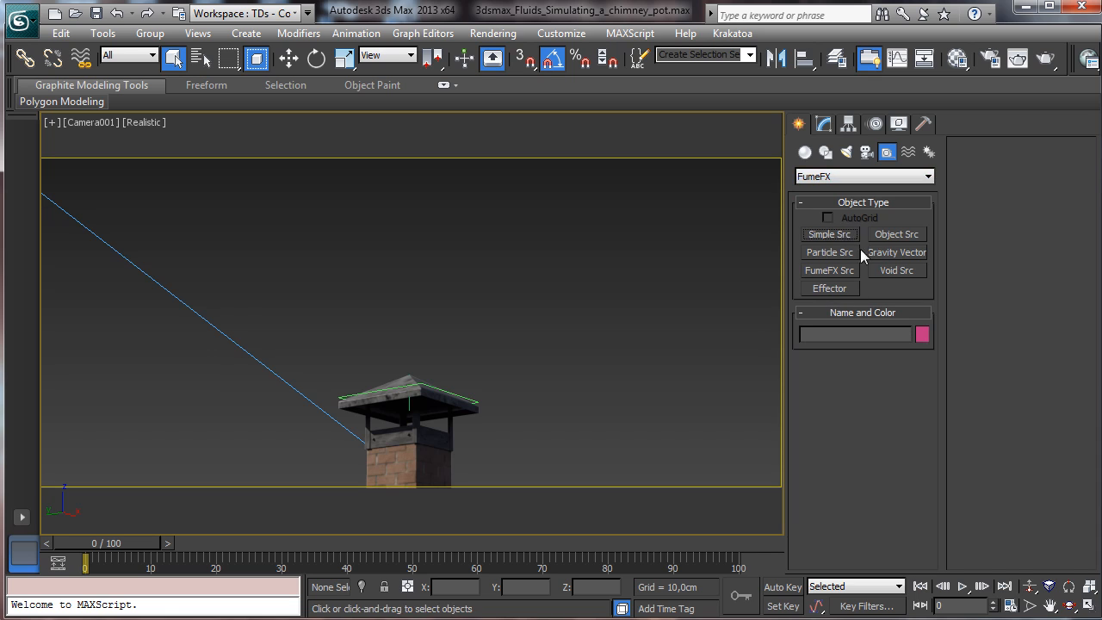
left_click(829, 234)
left_click(1087, 605)
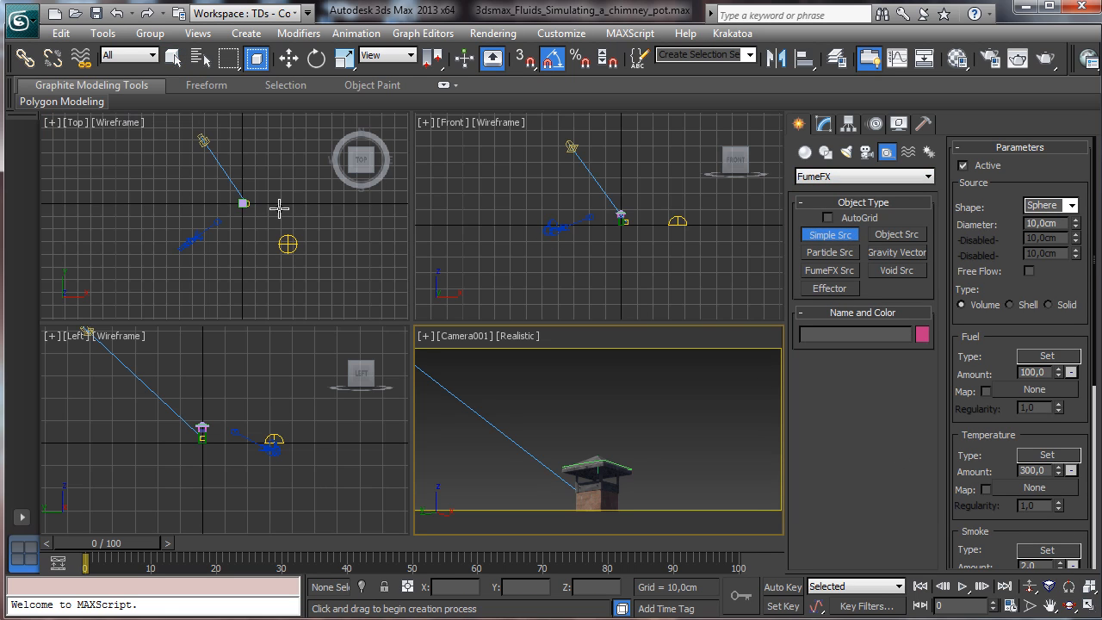
left_click_drag(265, 205, 274, 211)
left_click(173, 57)
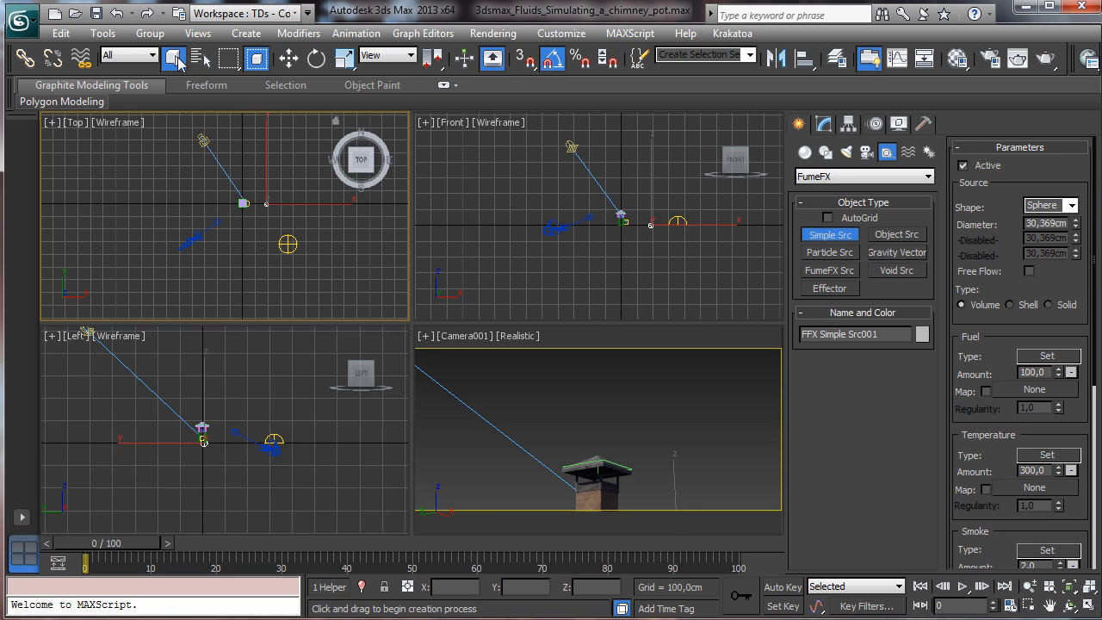
Step: Hide the lights and cameras by category and fit all viewports to the remaining objects
left_click(901, 125)
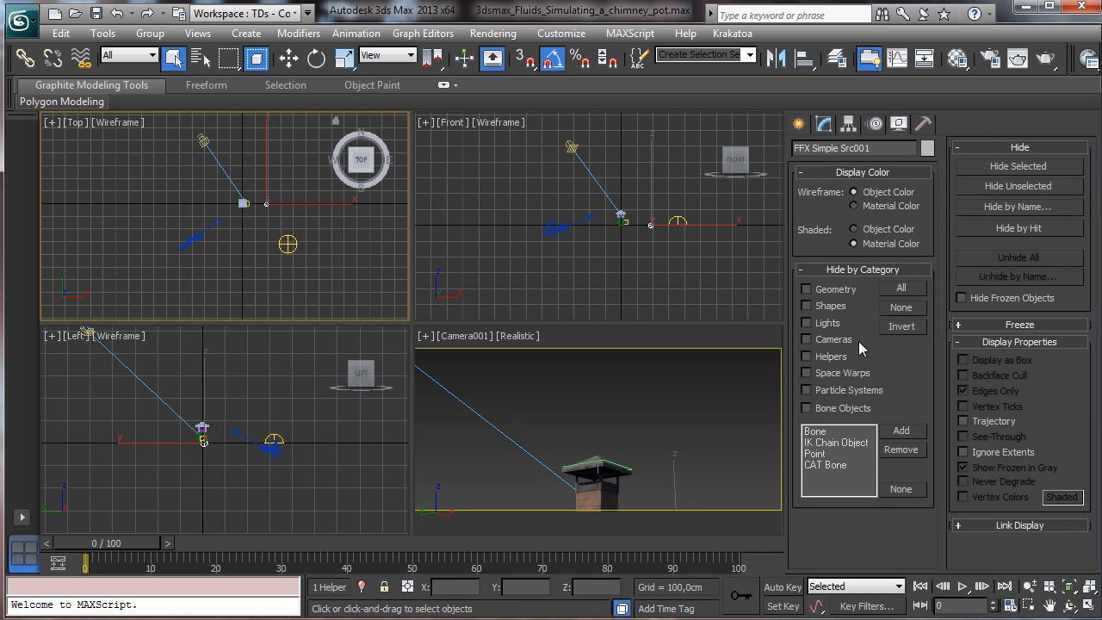
left_click(826, 323)
left_click(832, 339)
left_click(1089, 587)
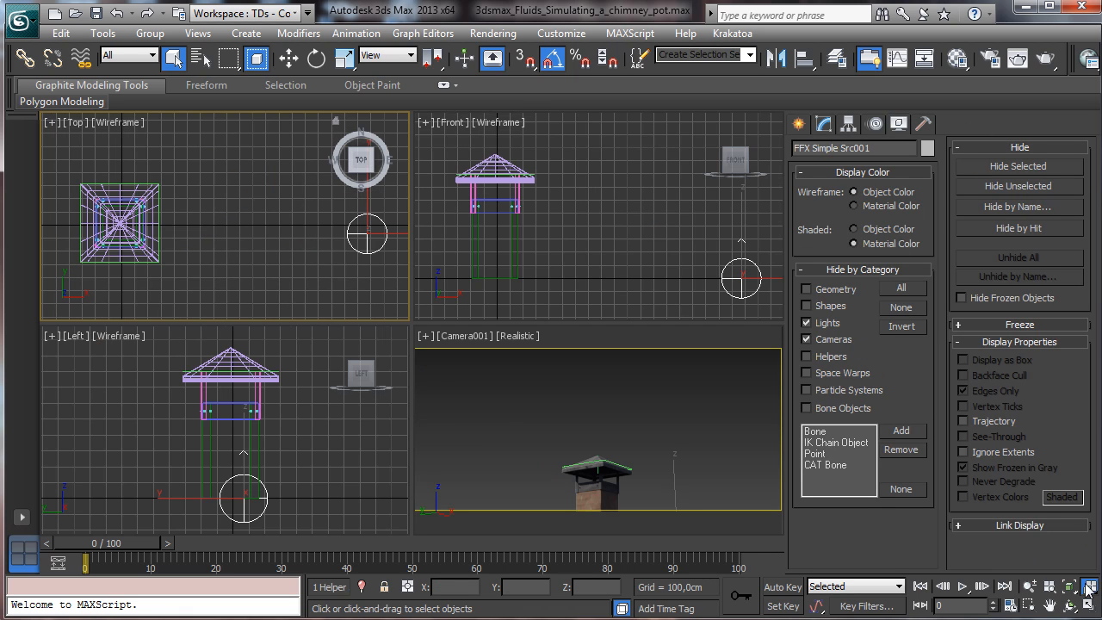
Step: Move the FumeFX simple source into the chimney shaft in the Front view, to about Z 17 cm
left_click(290, 58)
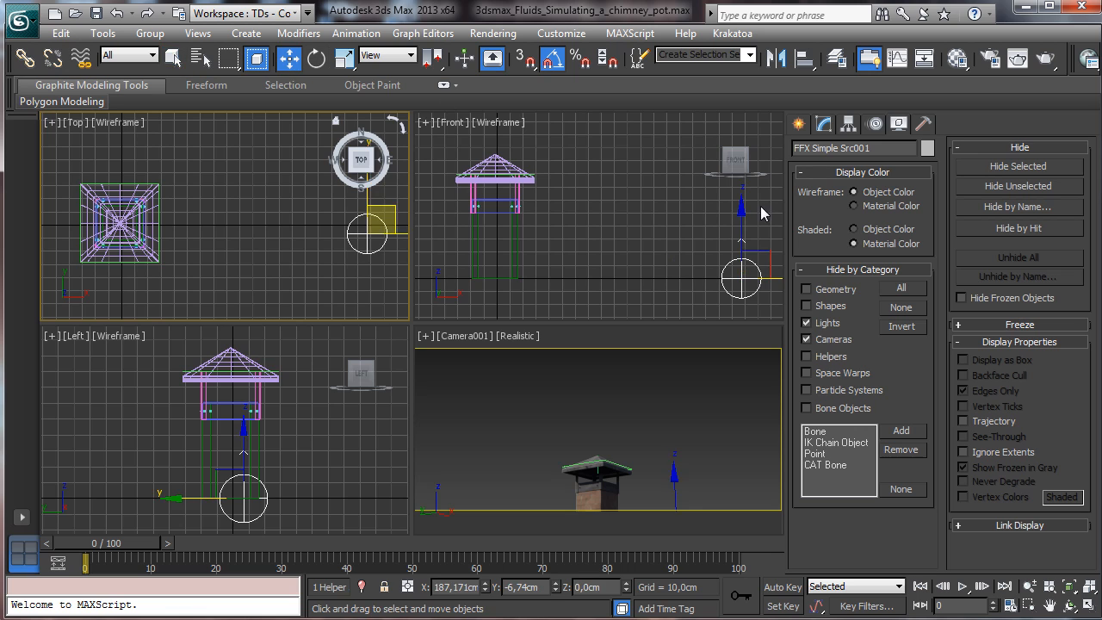
left_click(739, 270)
left_click_drag(761, 255, 520, 235)
left_click(824, 125)
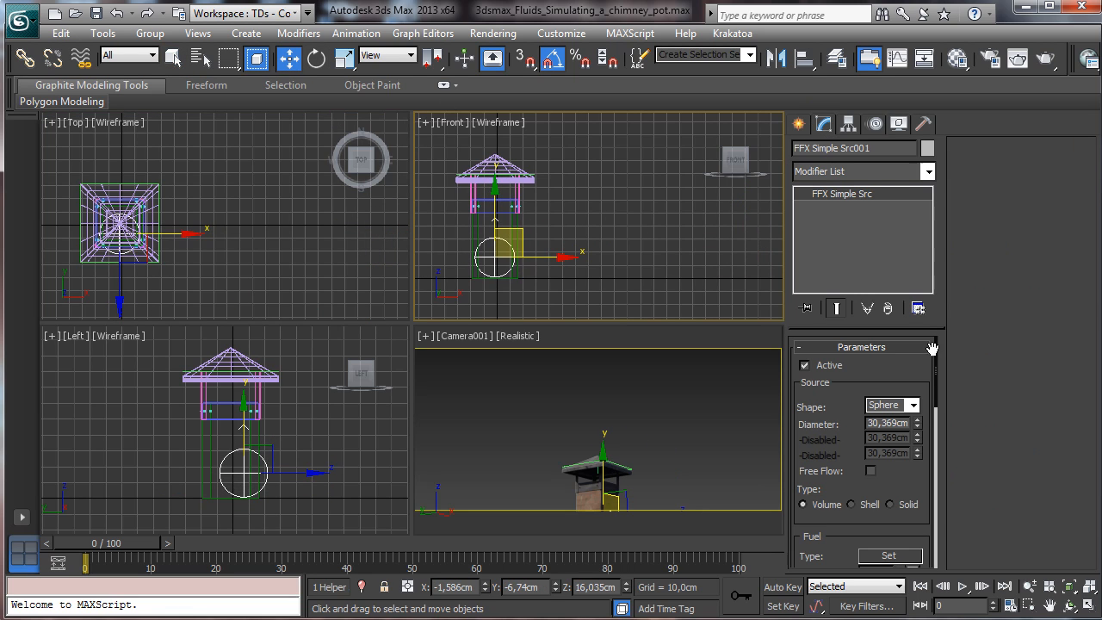
left_click_drag(496, 208, 496, 207)
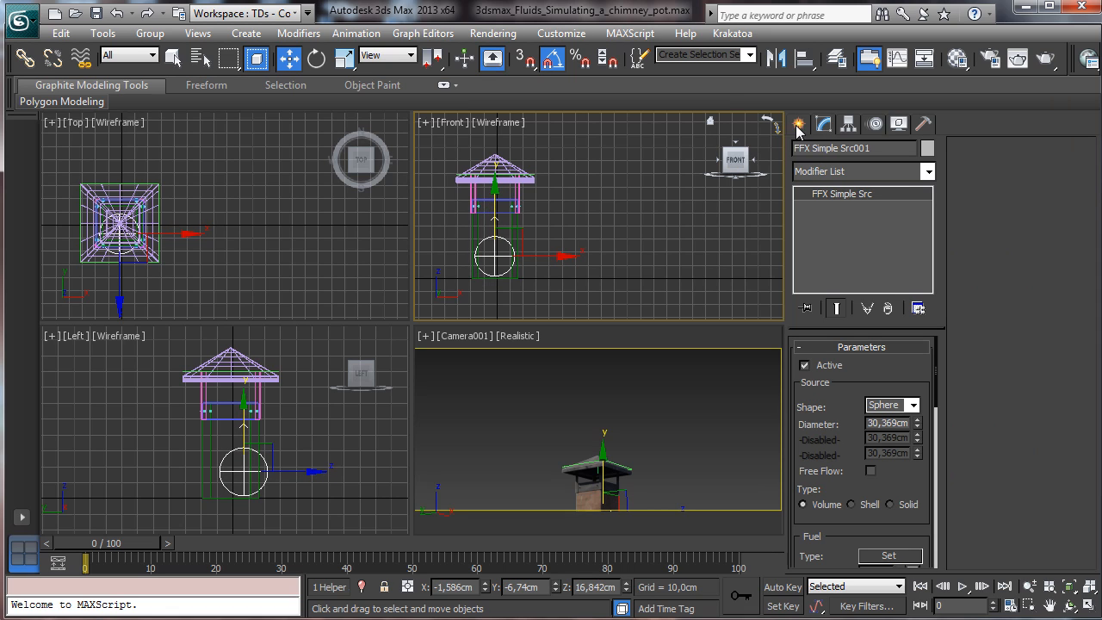
Step: Create a box about 78 cm long, 71 cm wide and 8 cm deep beneath the chimney base
left_click(799, 126)
left_click(804, 153)
left_click(816, 177)
left_click(826, 187)
left_click(830, 234)
left_click_drag(75, 175, 167, 274)
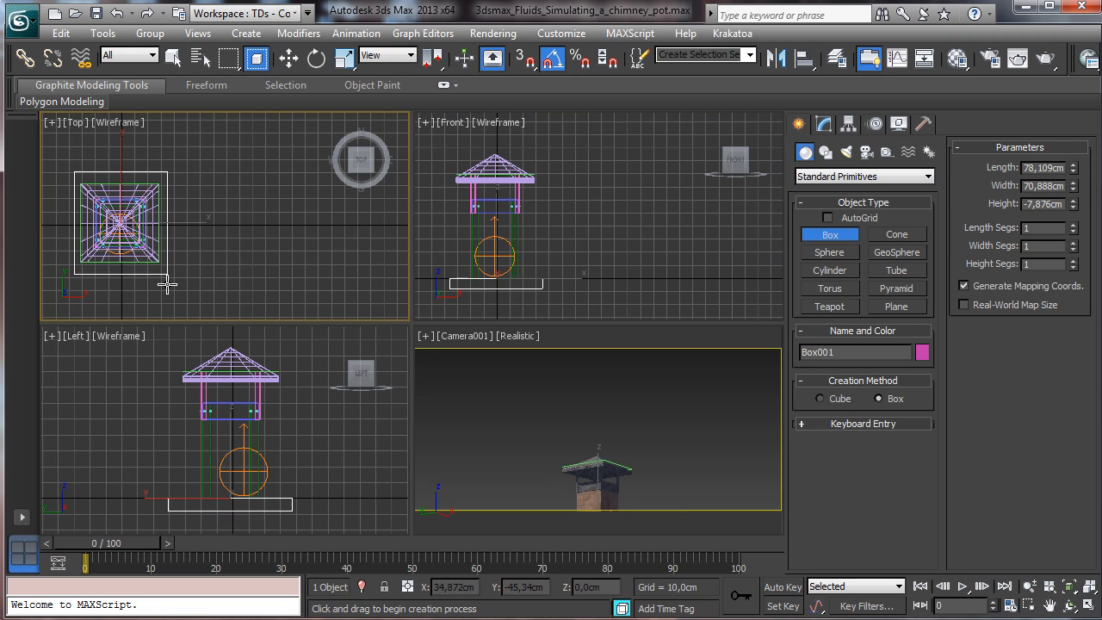
left_click(173, 58)
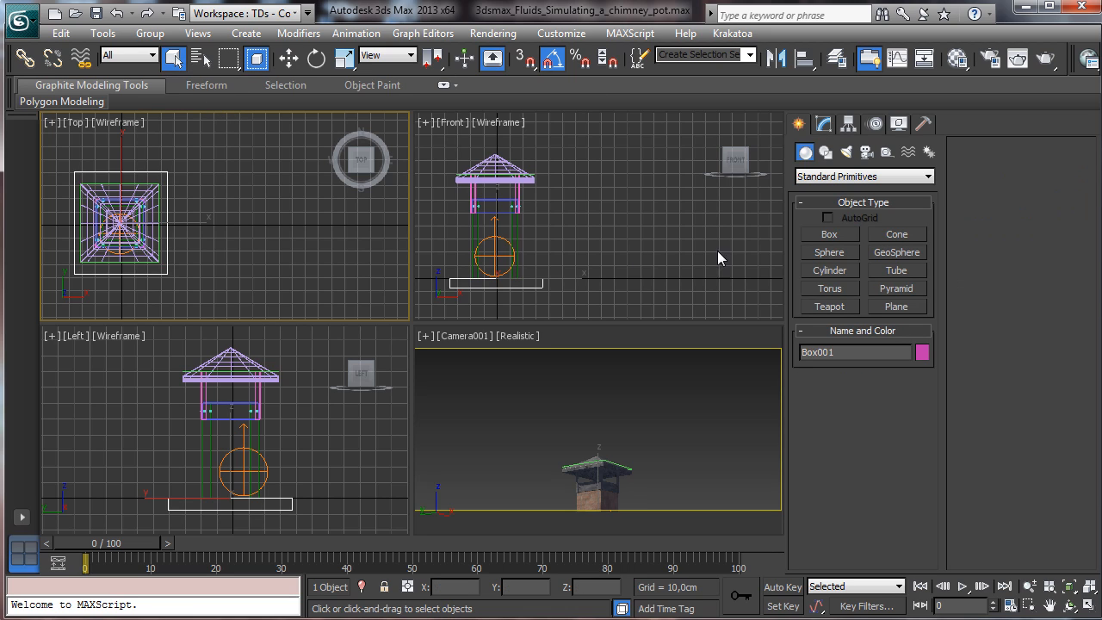
Step: Align the FumeFX simple source to Tube001 by pivot point on X, Y and Z, and raise it to about Z 14 cm
left_click(505, 243)
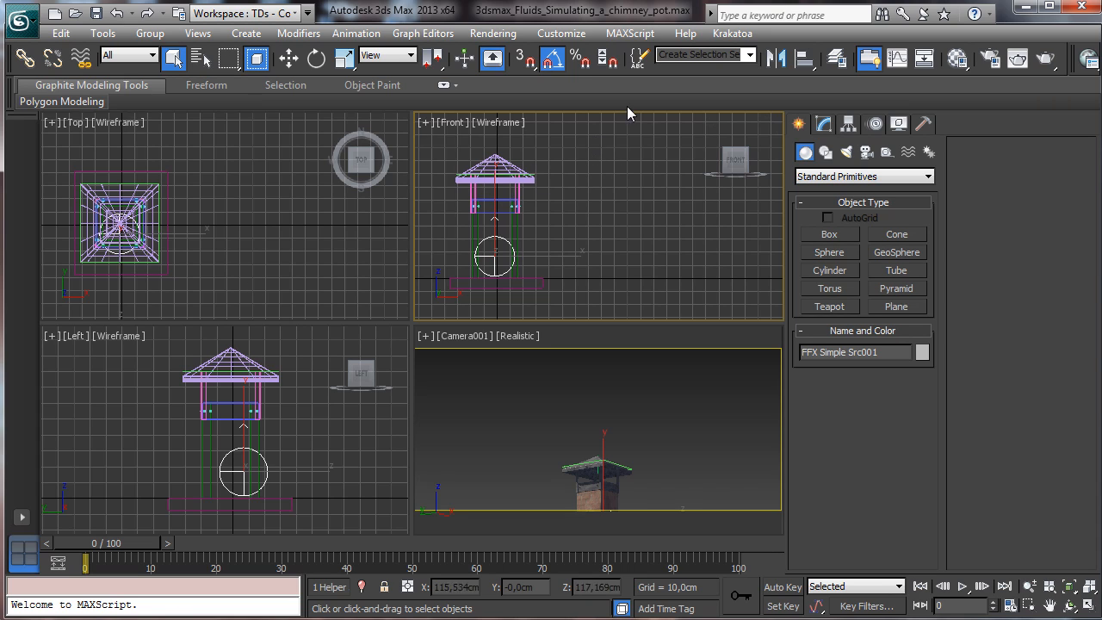
left_click(805, 58)
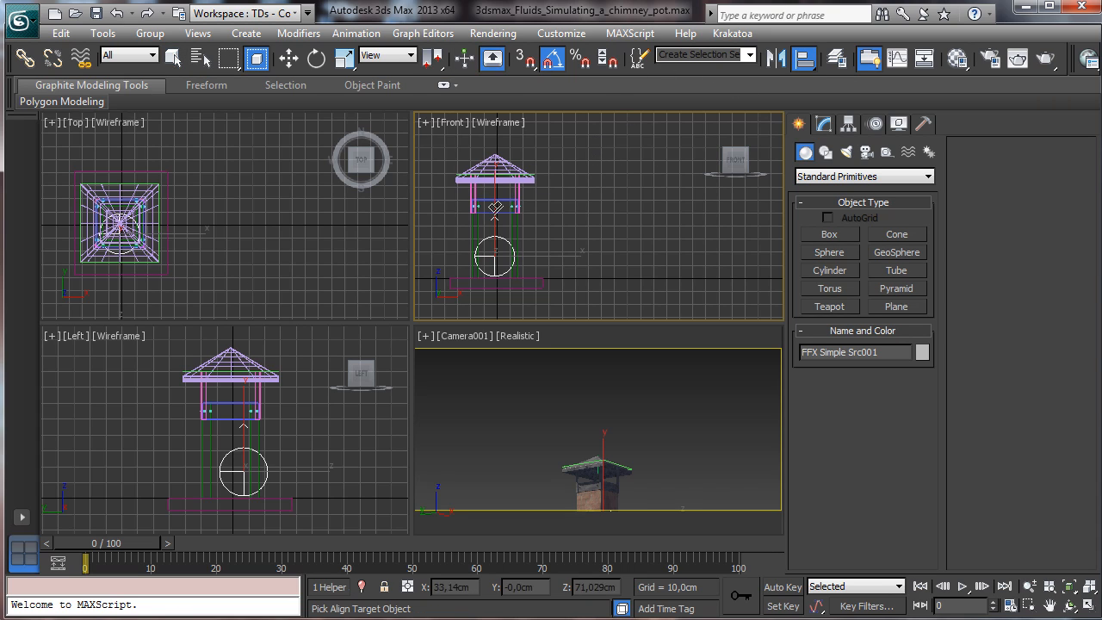
left_click(226, 437)
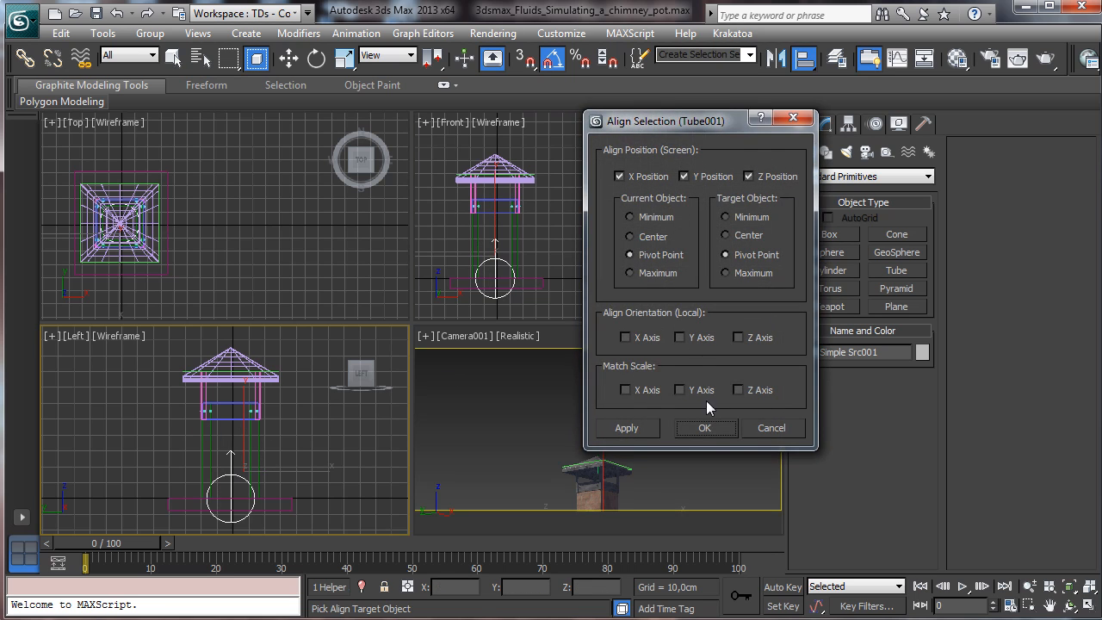
left_click(704, 428)
key("w")
left_click_drag(496, 223, 497, 205)
right_click(568, 363)
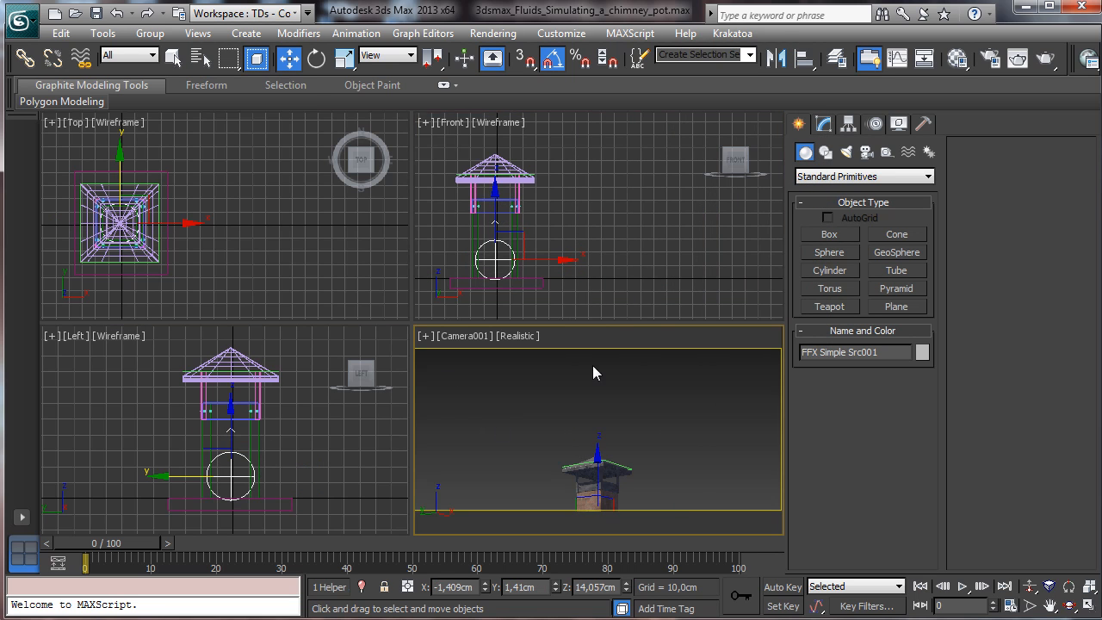
Step: Slightly reduce the FumeFX simple source's diameter and set its turbulence scale to 20 cm
left_click(824, 125)
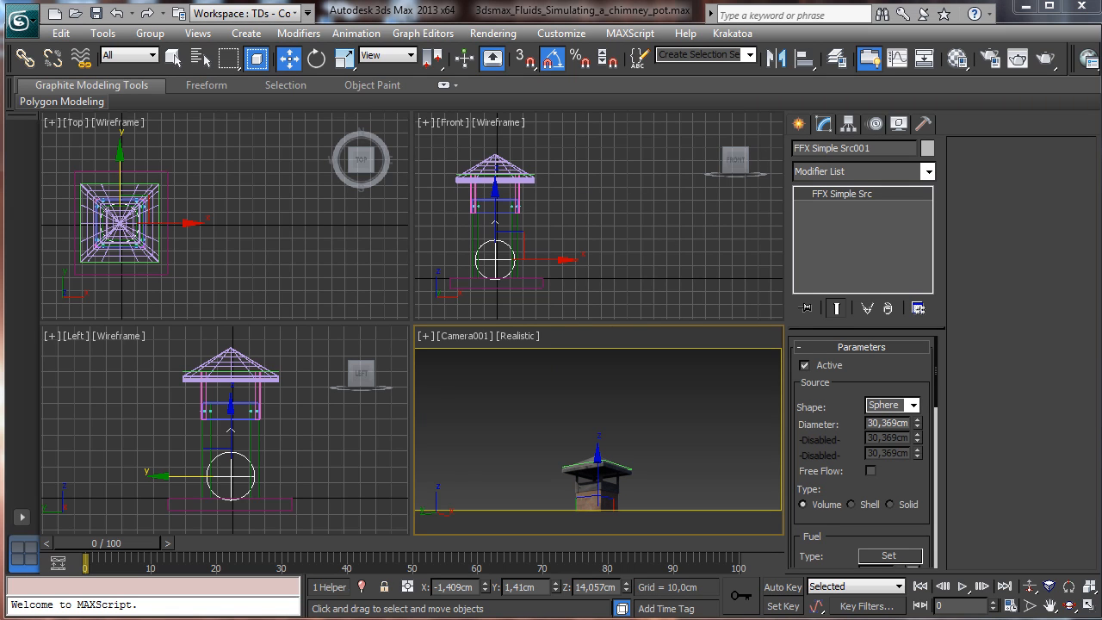
left_click_drag(918, 427, 918, 434)
scroll(878, 477, "down", 5)
left_click_drag(850, 487, 824, 249)
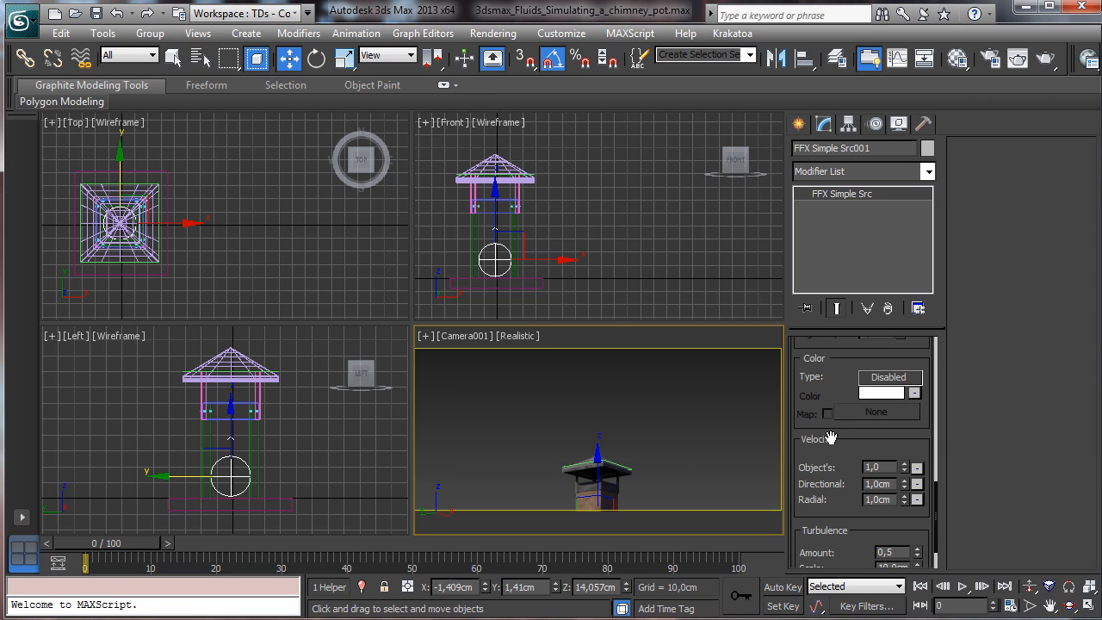
left_click_drag(830, 439, 842, 388)
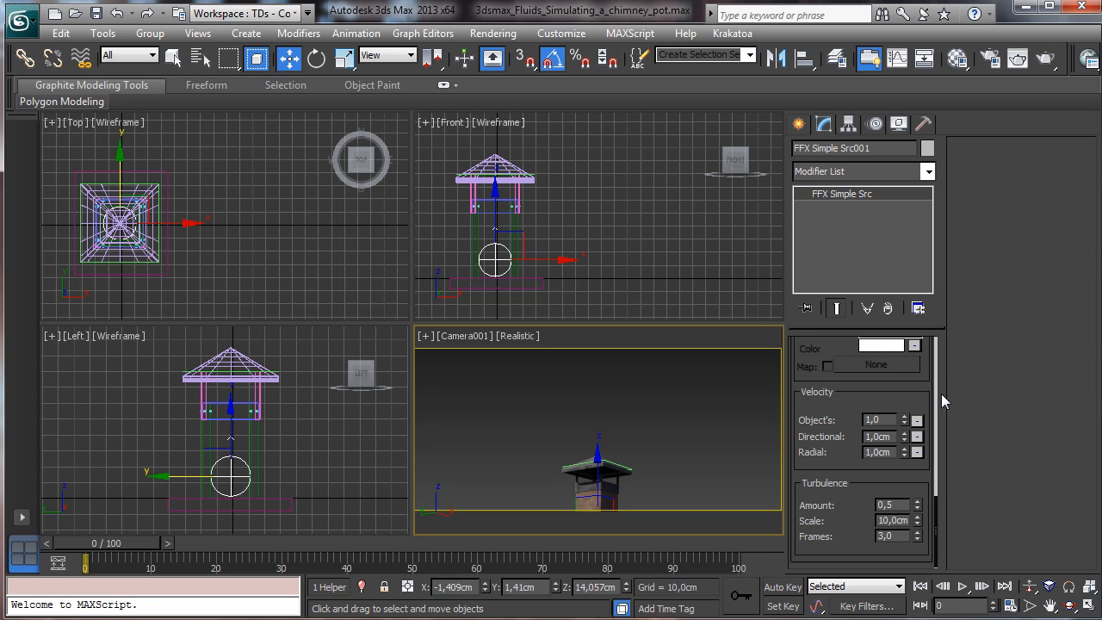
double_click(894, 521)
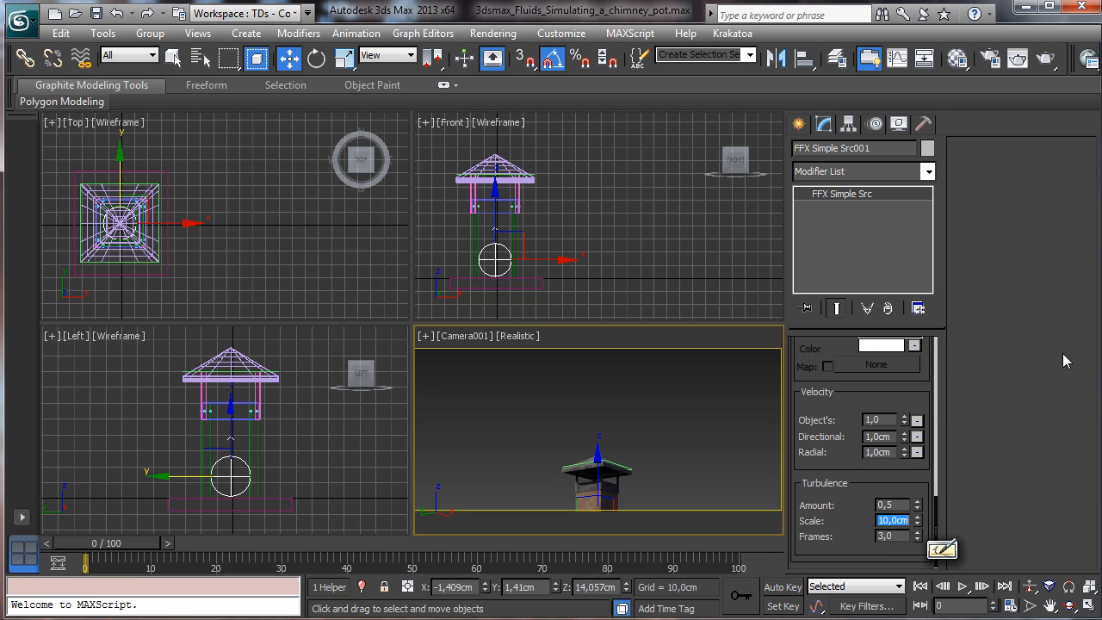
type("20")
key("Return")
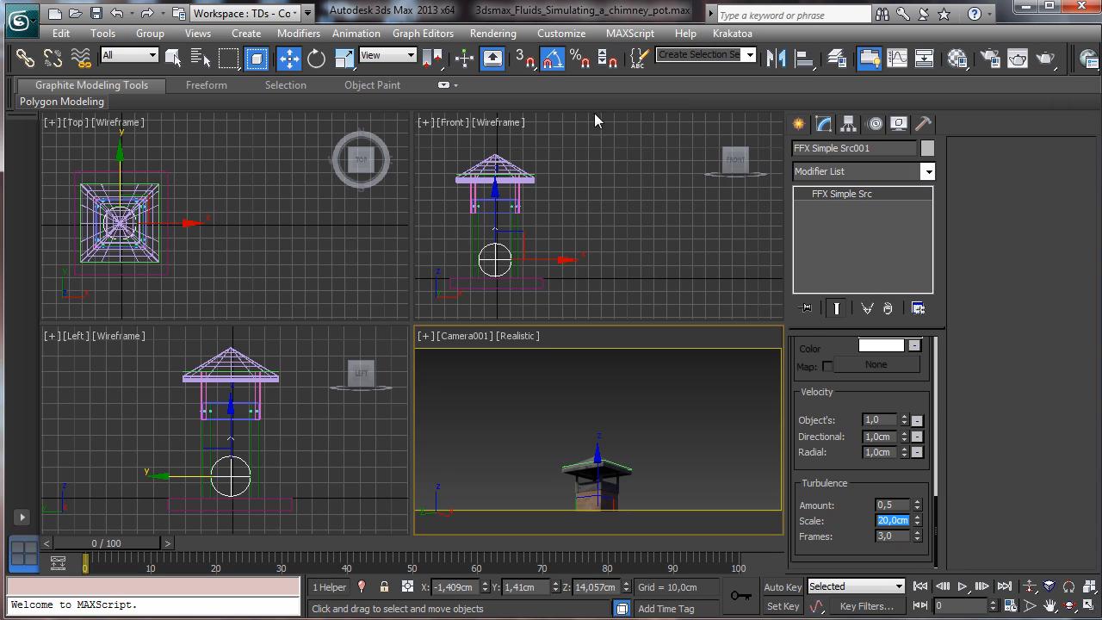
Step: Create a FumeFX simulation grid around the chimney, about 252 cm wide, 145 cm long and 117 cm high
left_click(799, 125)
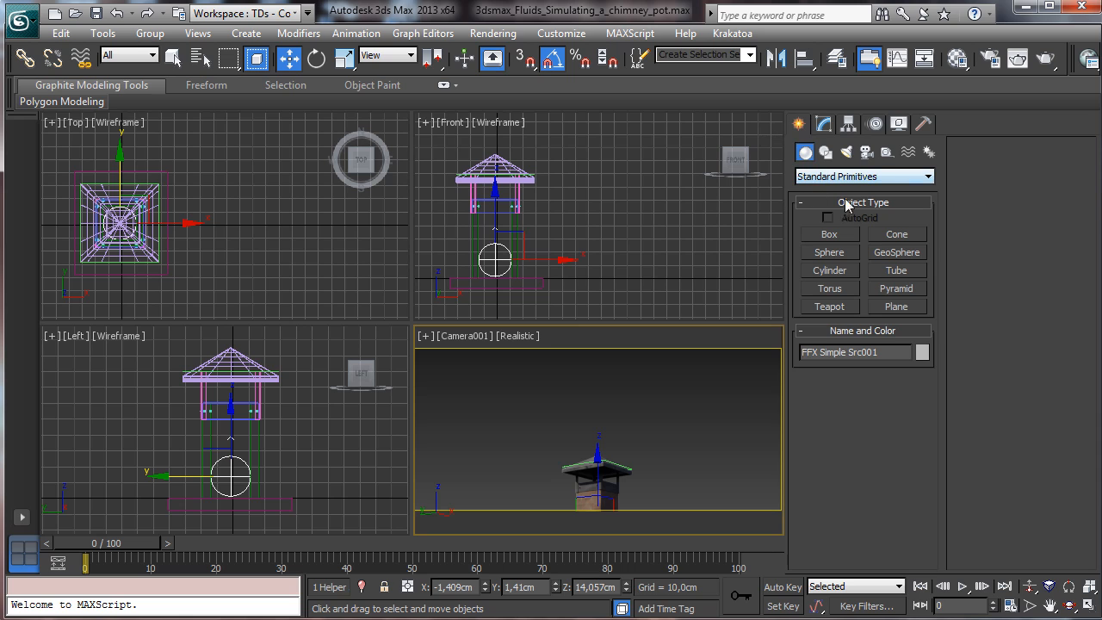
left_click(809, 177)
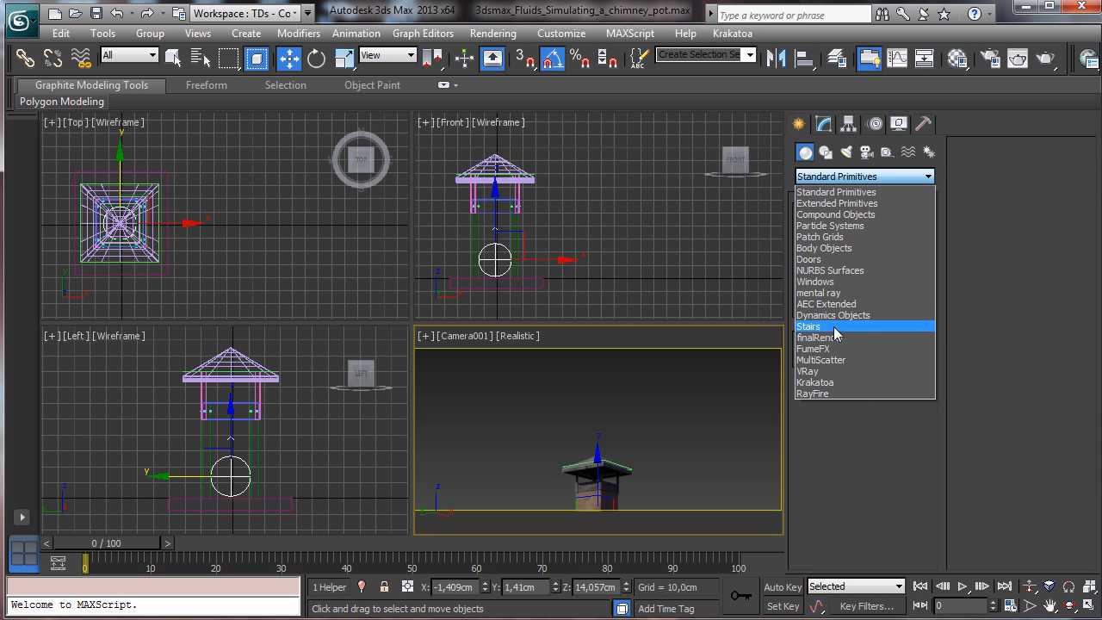
left_click(835, 349)
left_click(831, 235)
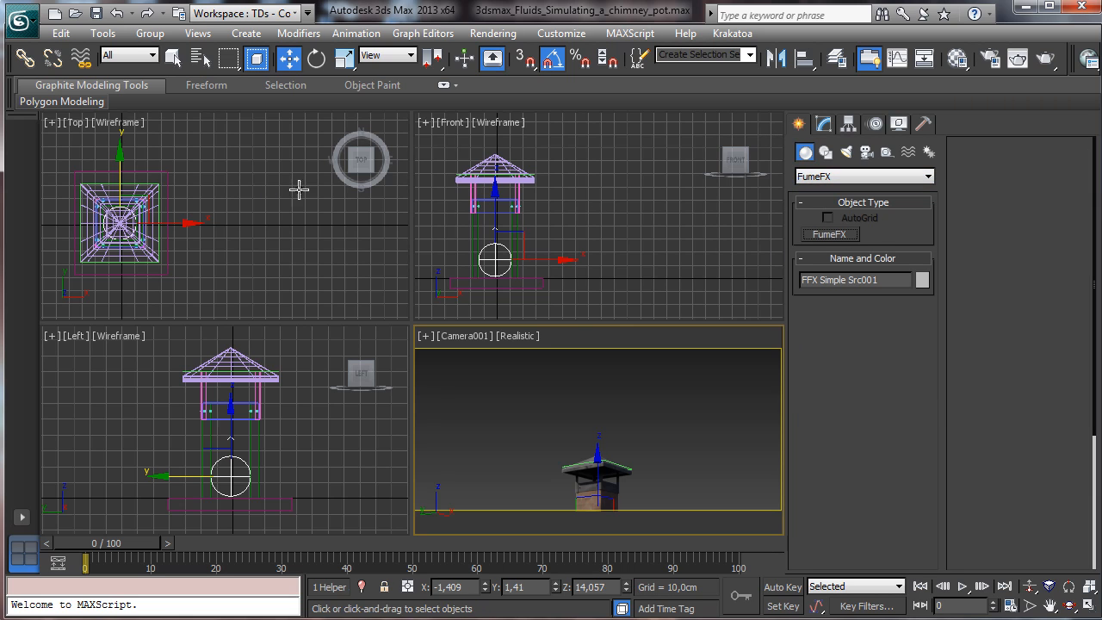
left_click_drag(292, 135, 0, 324)
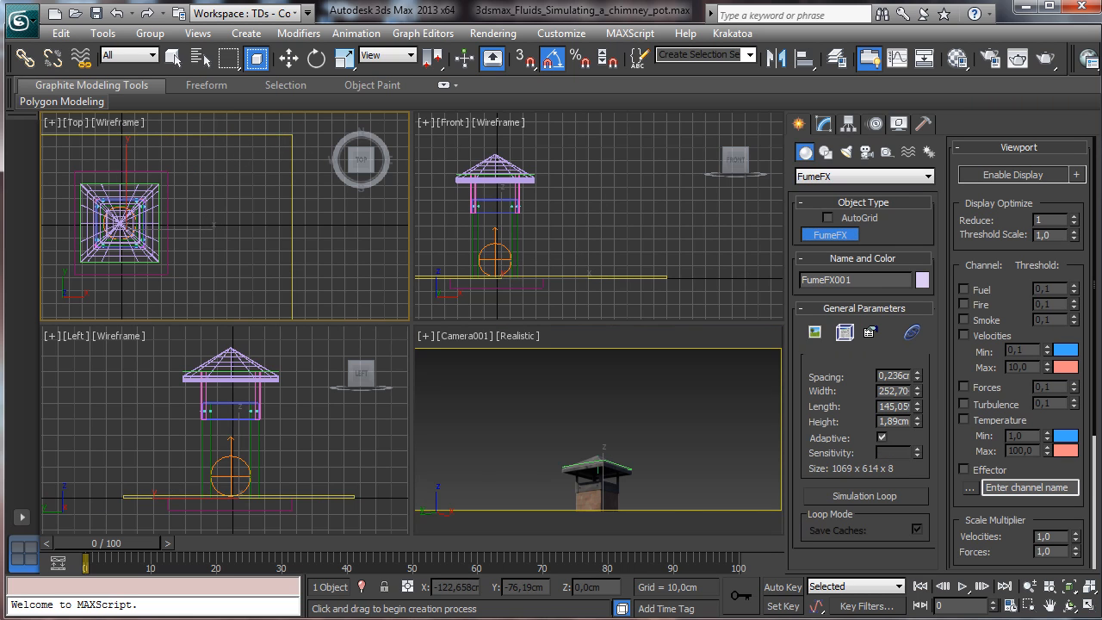
left_click(45, 172)
Step: Raise the FumeFX grid to about Z 6 cm and open its parameters for editing
left_click(291, 57)
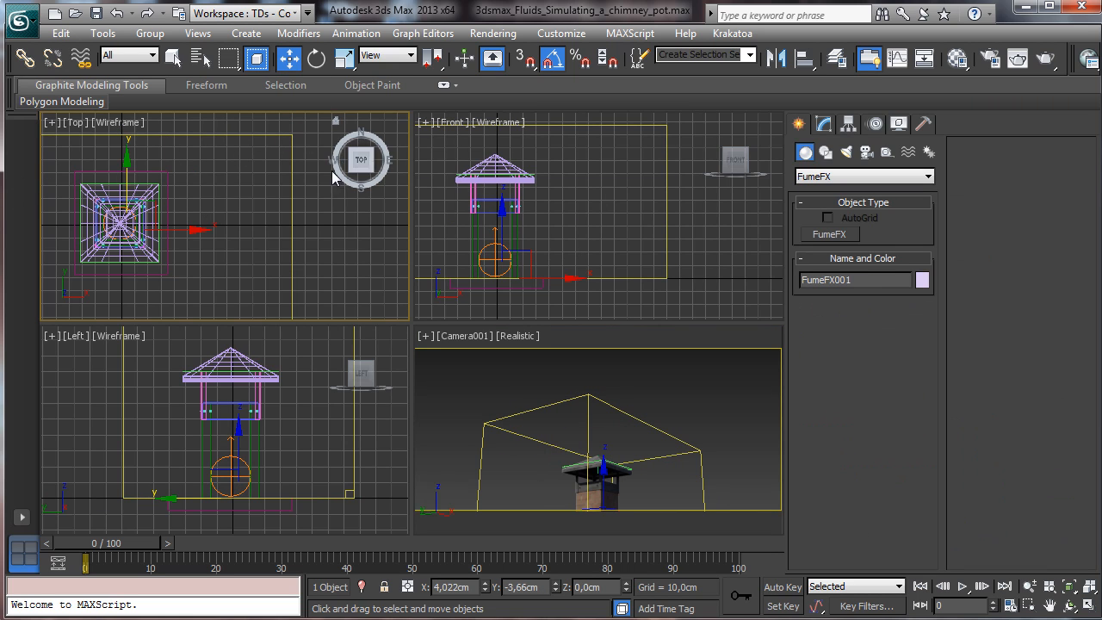
left_click(237, 428)
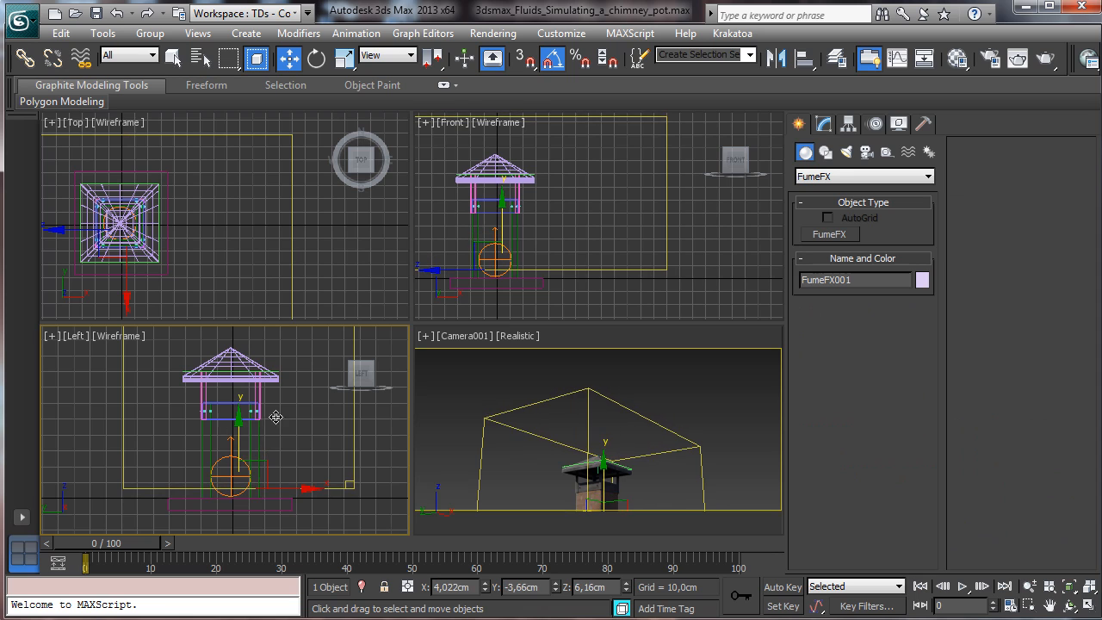
right_click(608, 361)
left_click(830, 125)
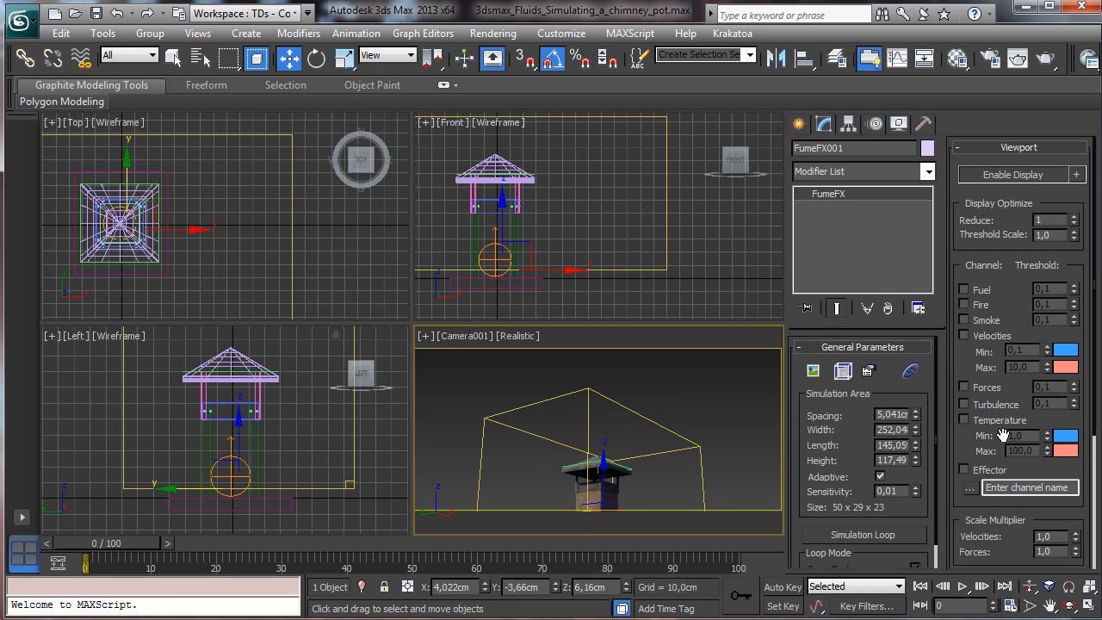
left_click(1087, 587)
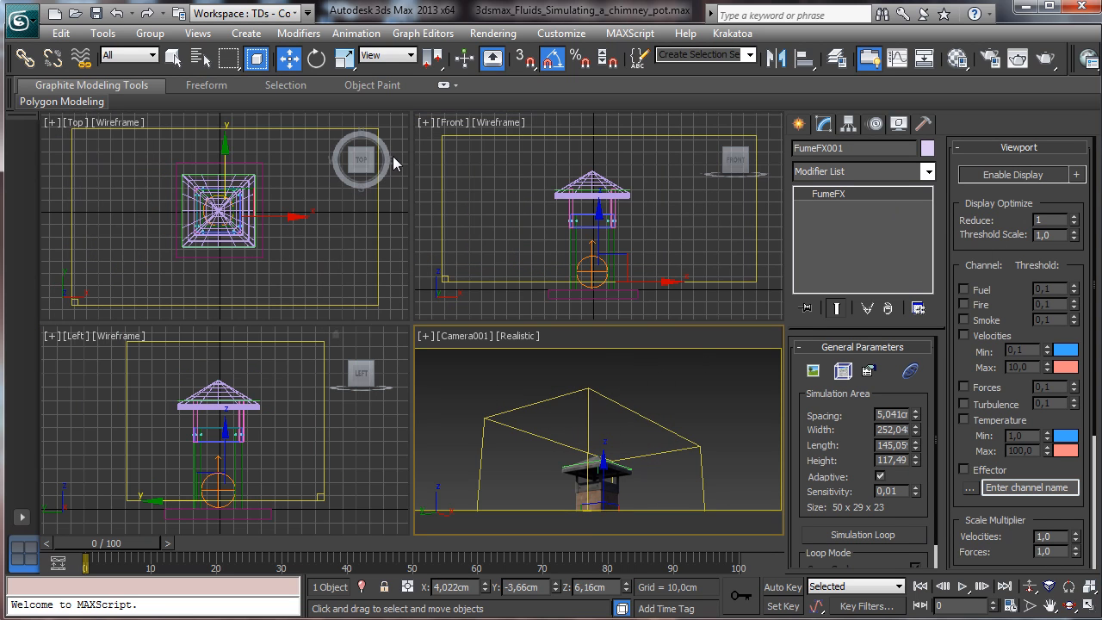
Step: Align the FumeFX grid to the chimney tube on X, Y and Z
left_click(804, 58)
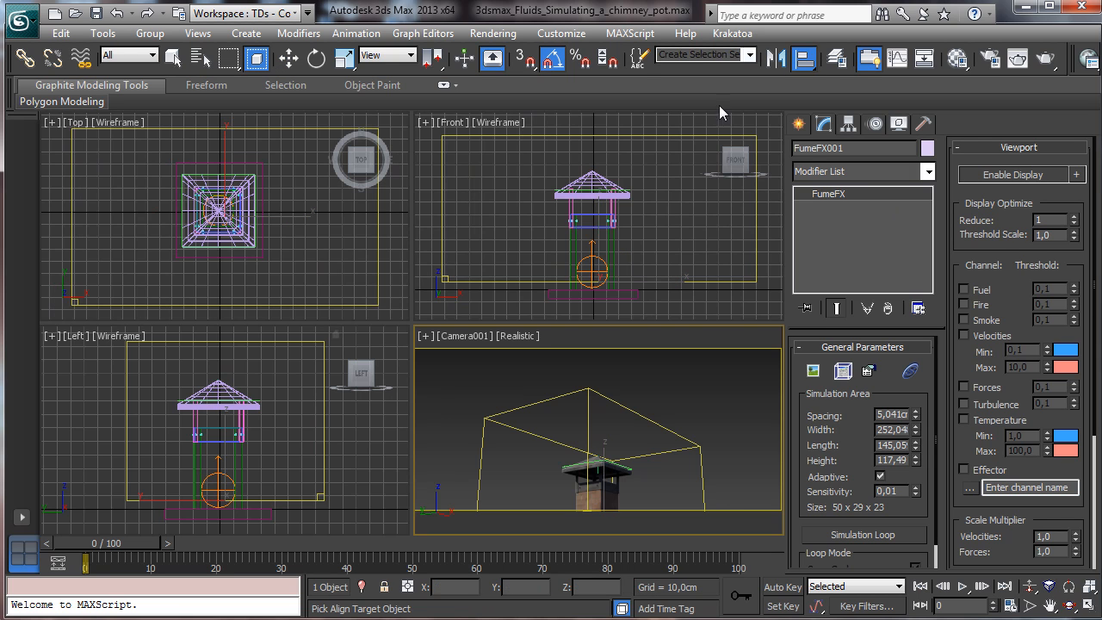
left_click(573, 240)
left_click(705, 428)
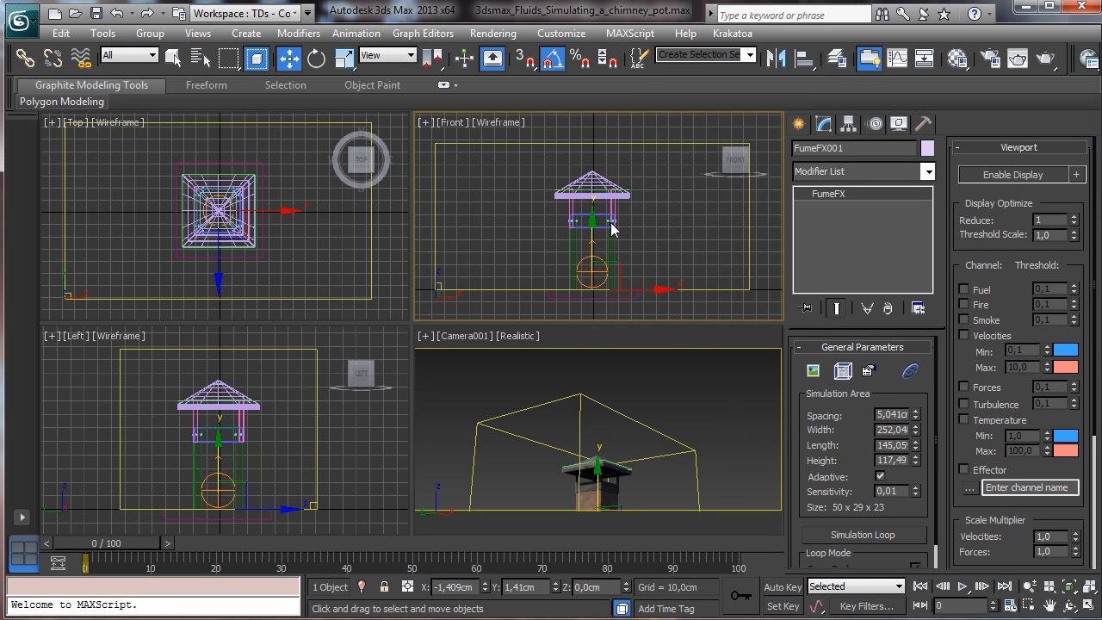
Step: Enlarge the FumeFX grid to about 302 cm wide, 262 cm long and 248 cm high, and shift it to about X 0.7 cm
left_click_drag(916, 464, 940, 358)
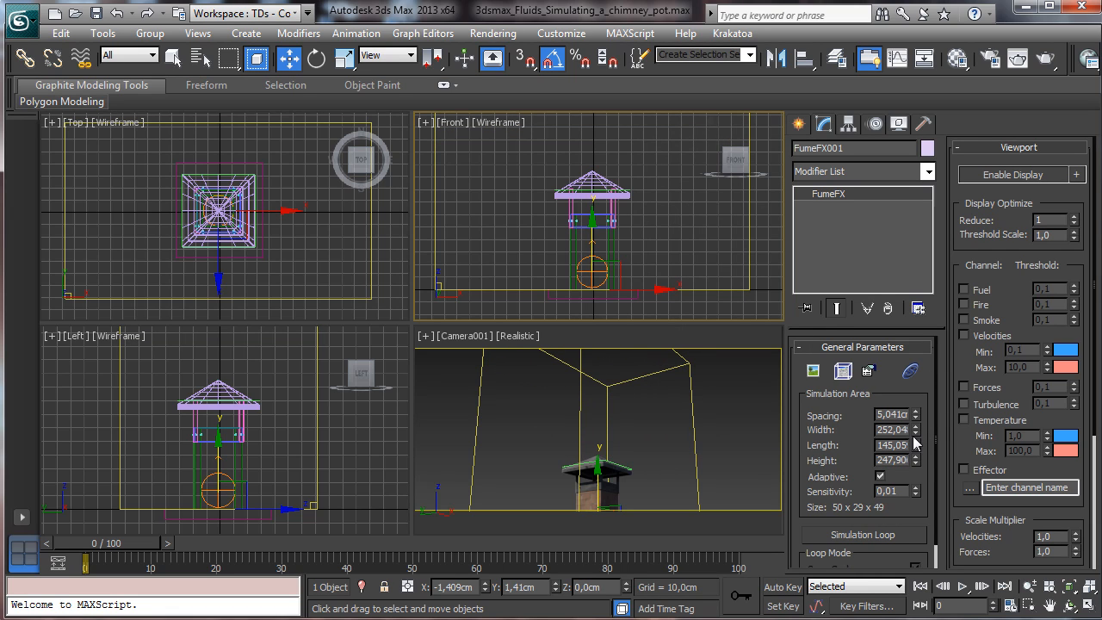
left_click_drag(916, 445, 929, 420)
right_click(666, 282)
left_click(671, 299)
left_click_drag(647, 287, 654, 288)
right_click(731, 416)
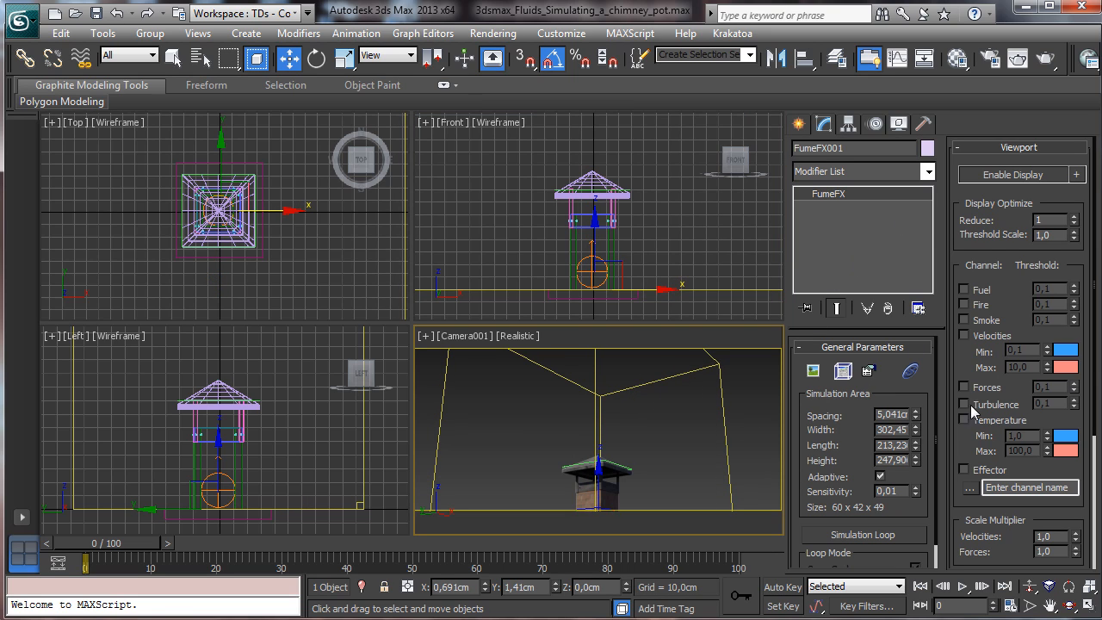
left_click_drag(918, 449, 917, 423)
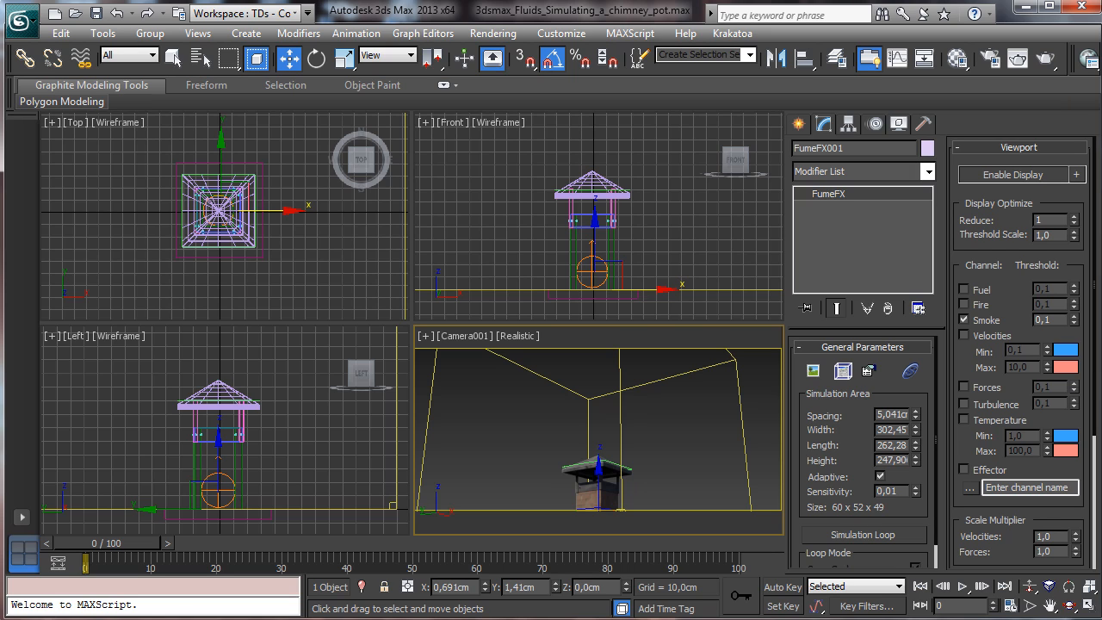
Step: Open the FumeFX output preview and the simulation settings window, placing them at opposite sides of the viewports
left_click(812, 371)
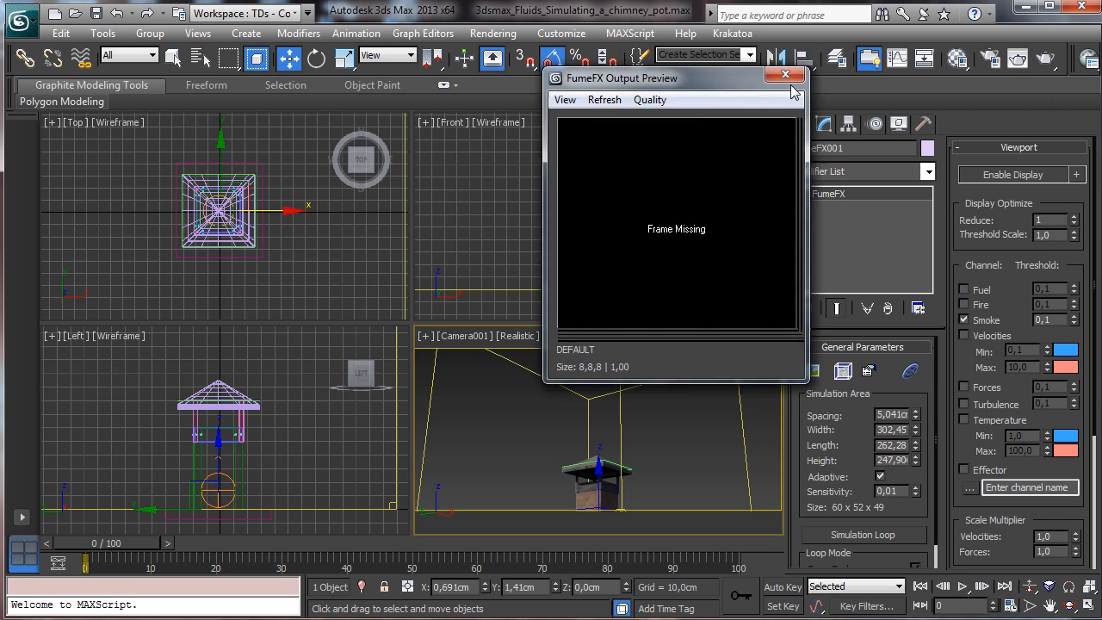
left_click_drag(712, 87, 957, 66)
left_click(842, 372)
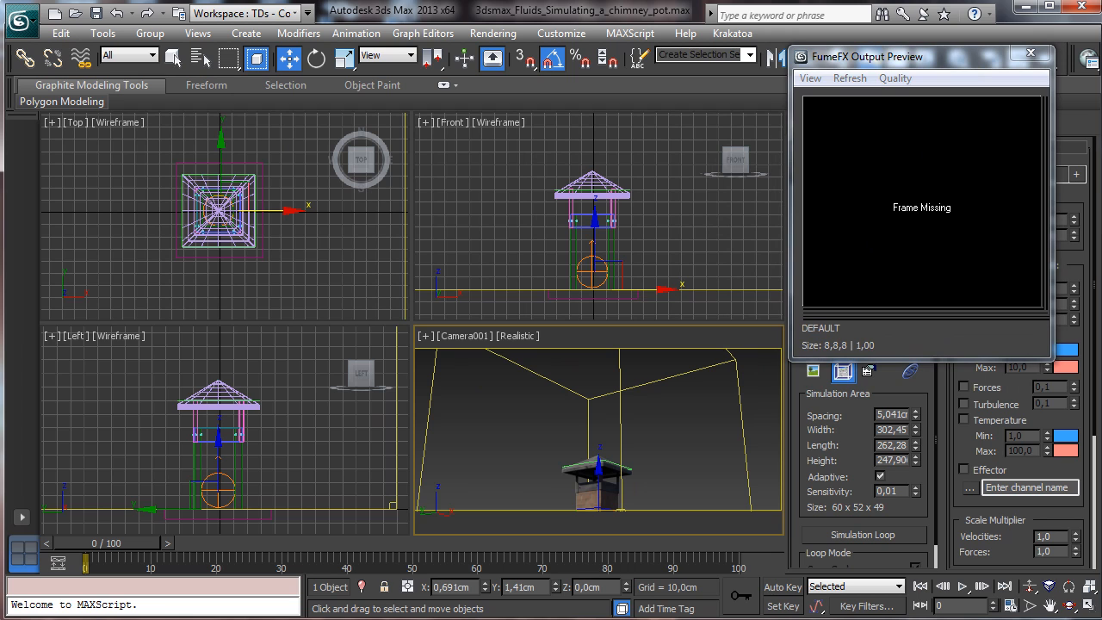
left_click_drag(2, 193, 134, 34)
Step: Add the simple source inside the chimney tube to the FumeFX objects and sources list
left_click(257, 107)
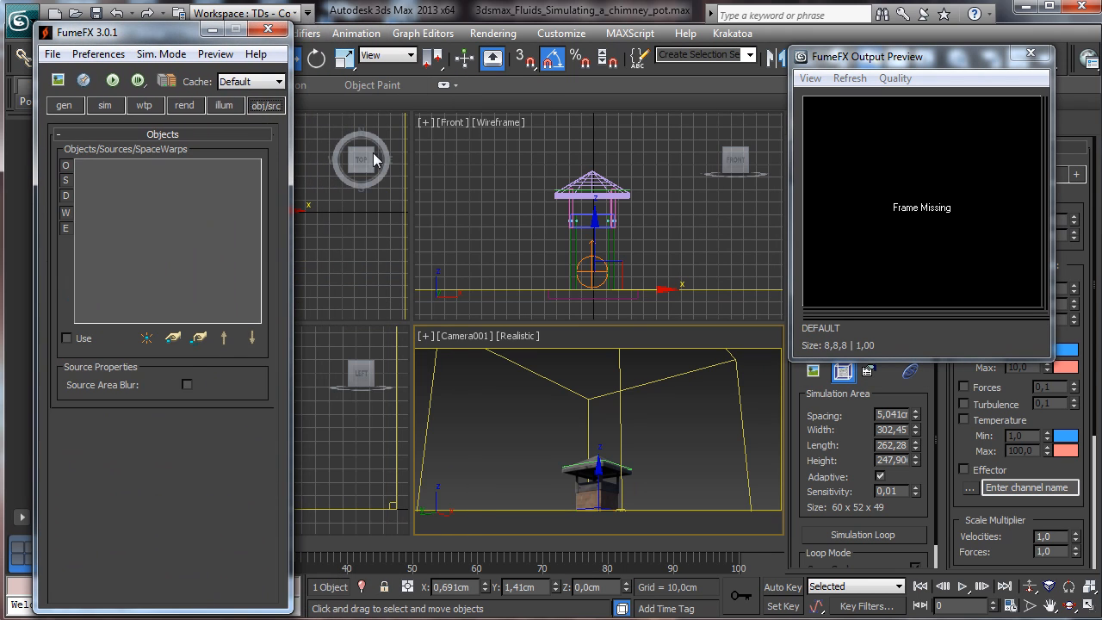
left_click(172, 336)
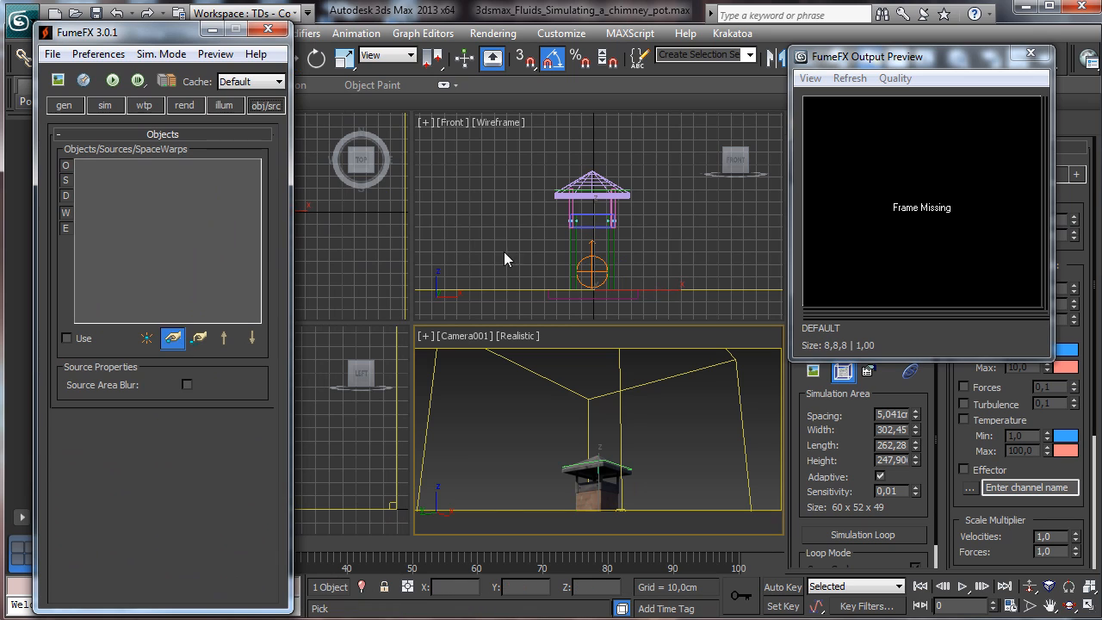
left_click(591, 259)
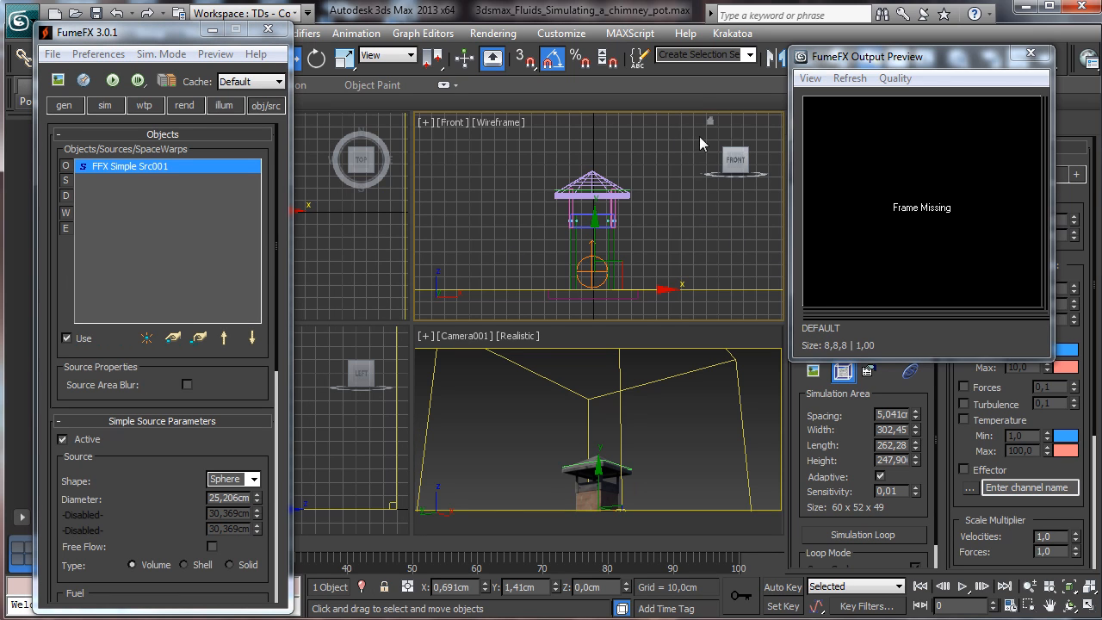
Step: Add Box001, ChamferBox001–004, Line001–004, Loft001 and Tube001 to the FumeFX simulation objects, and save the scene
left_click(173, 336)
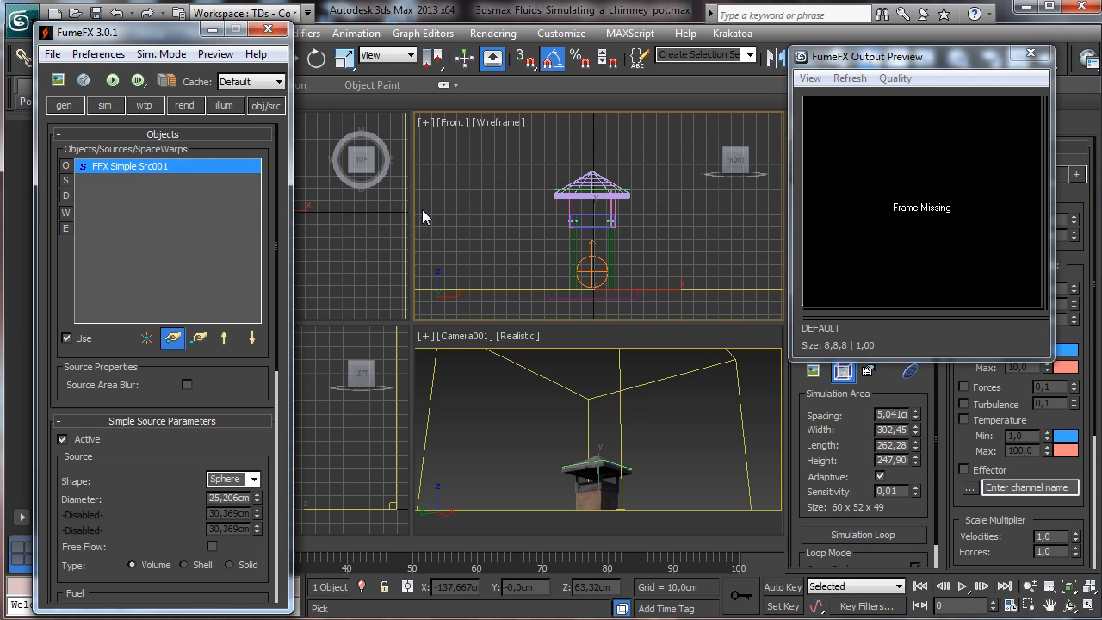
key("h")
left_click_drag(286, 133, 331, 92)
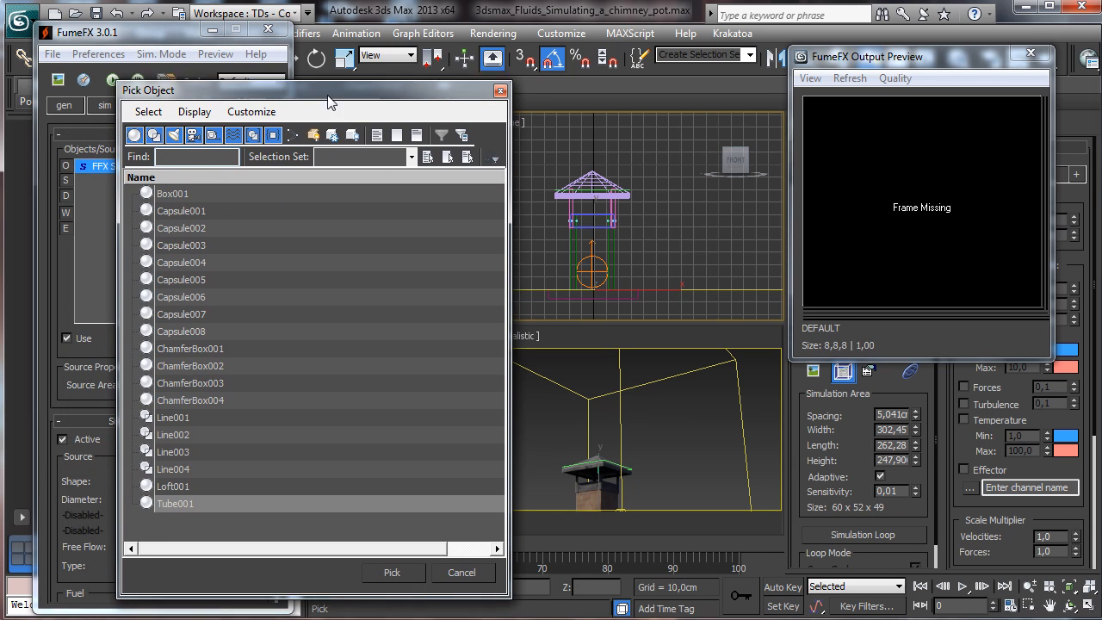
left_click(174, 191)
left_click_drag(221, 346, 245, 479, "ctrl")
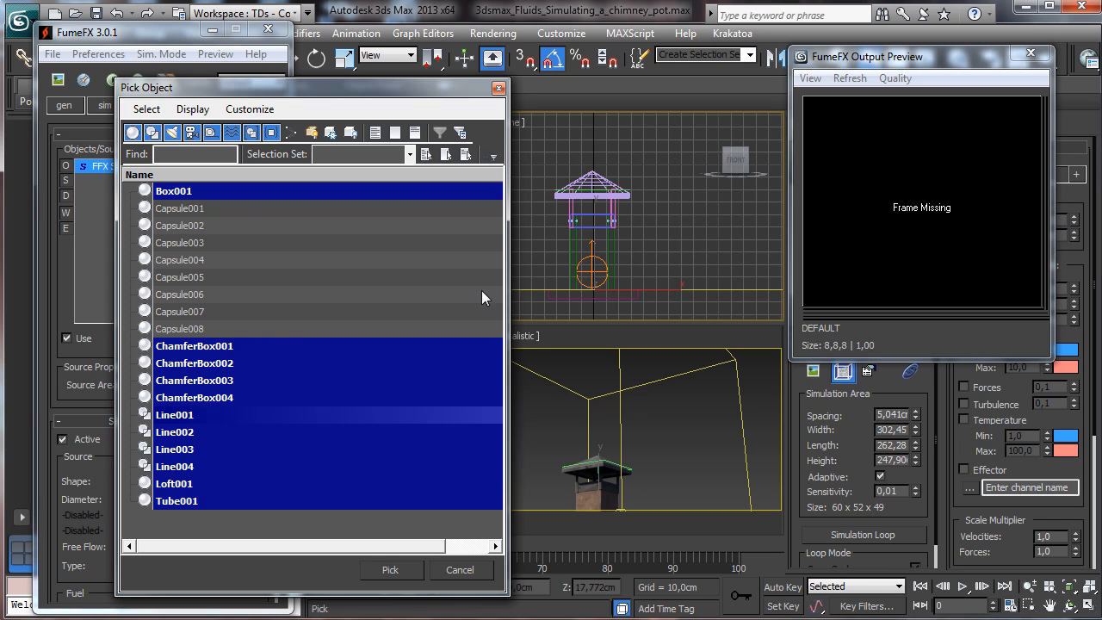
left_click(389, 569)
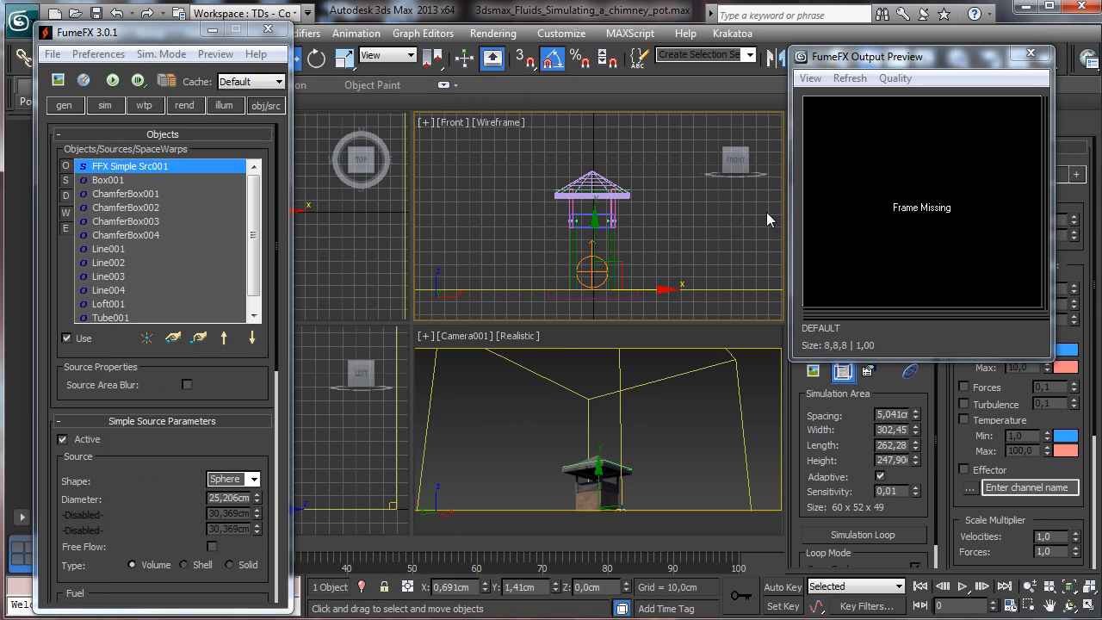
right_click(424, 421)
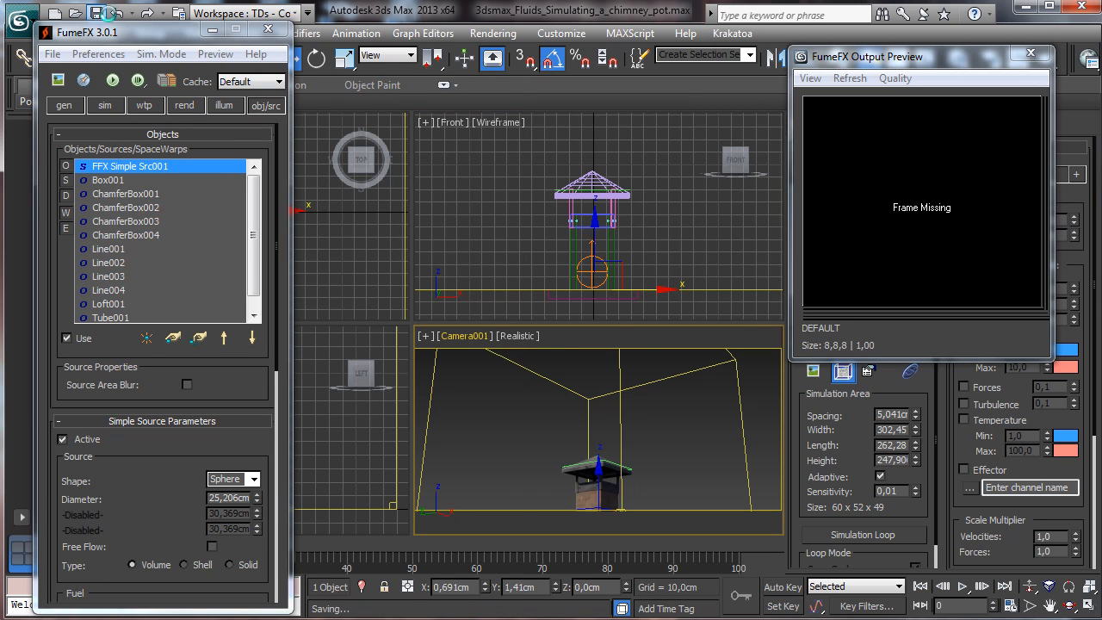
Step: Set the maximum iterations of the FumeFX simulation to 100
left_click(117, 106)
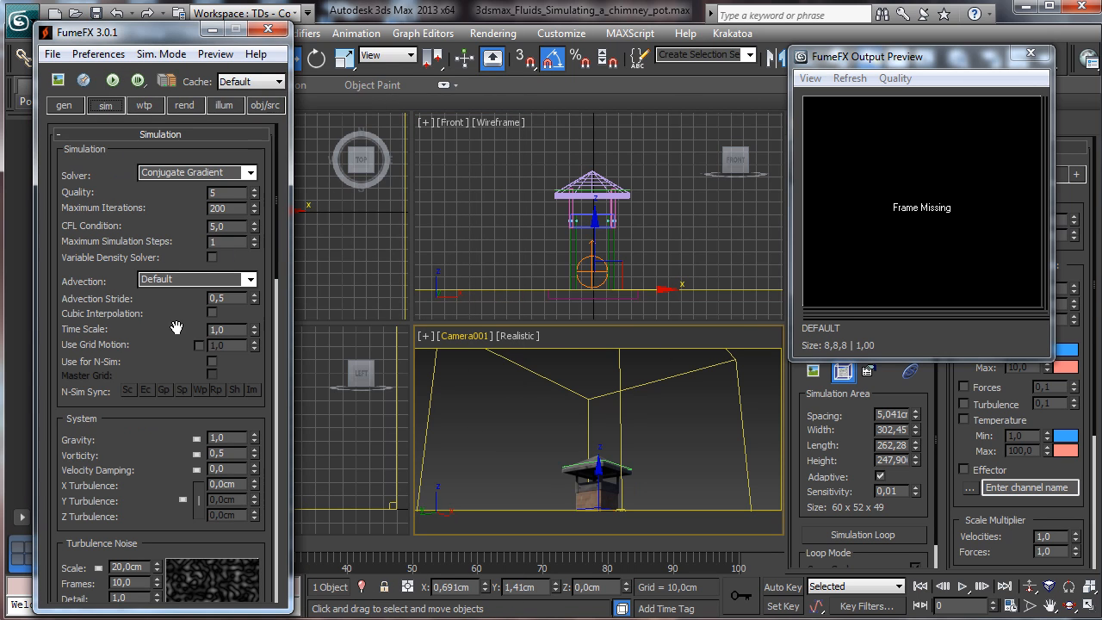
double_click(234, 207)
type("100")
key("Return")
Step: Turn off fuel simulation in the FumeFX simulation settings and collapse the fuel section
left_click_drag(169, 376, 159, 155)
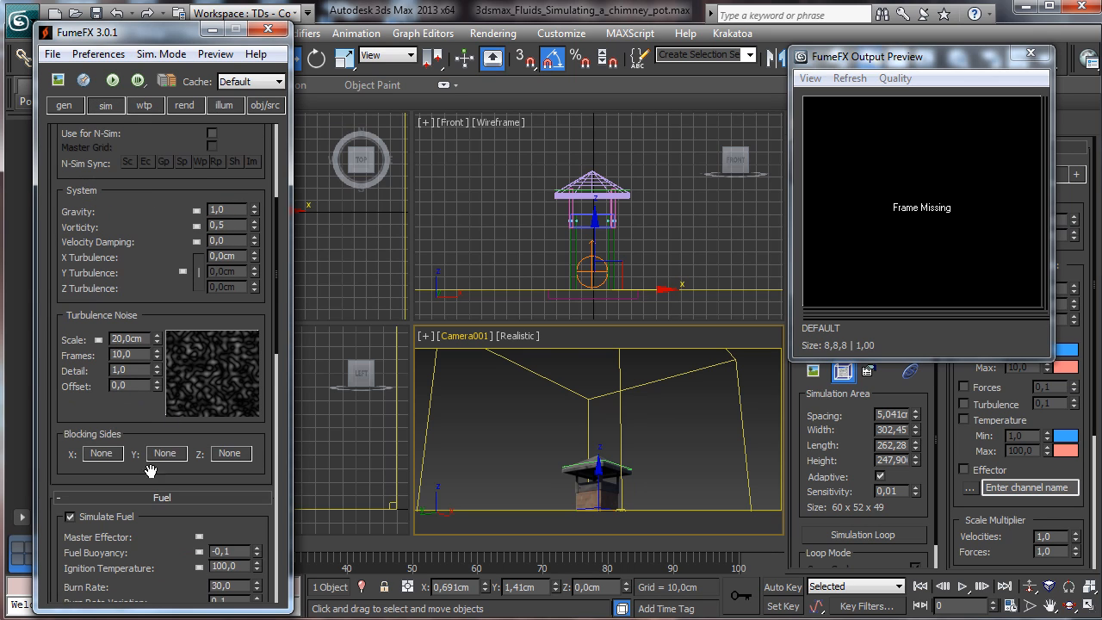
left_click_drag(165, 535, 76, 296)
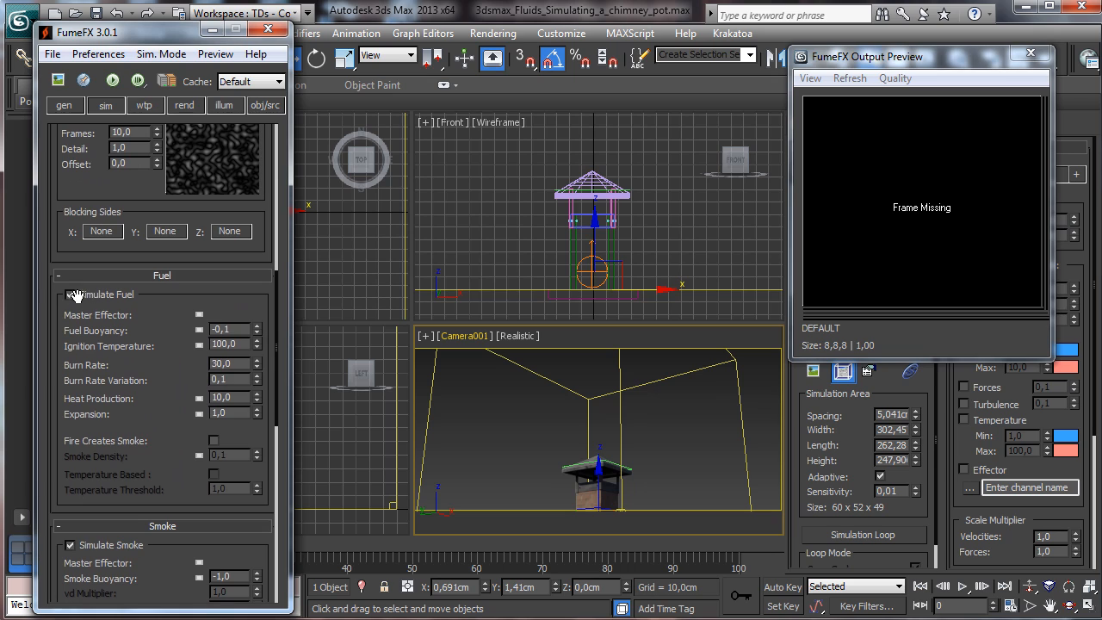
left_click(70, 295)
left_click(83, 276)
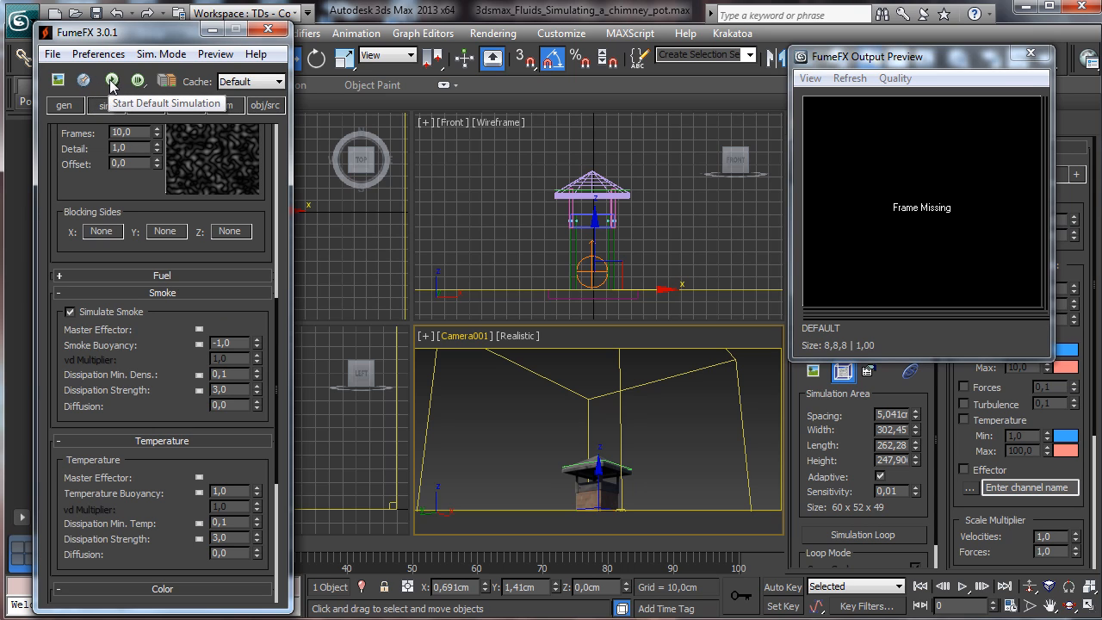
Step: Add the Direct001 light to the FumeFX illumination lights and start the default simulation
left_click(223, 105)
left_click(78, 257)
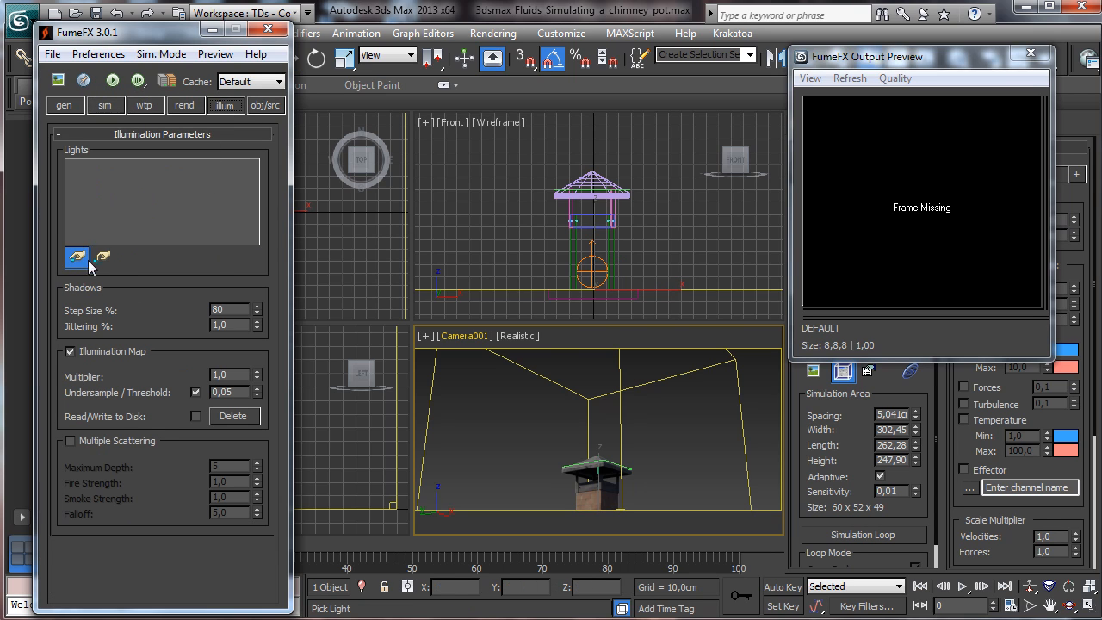
key("h")
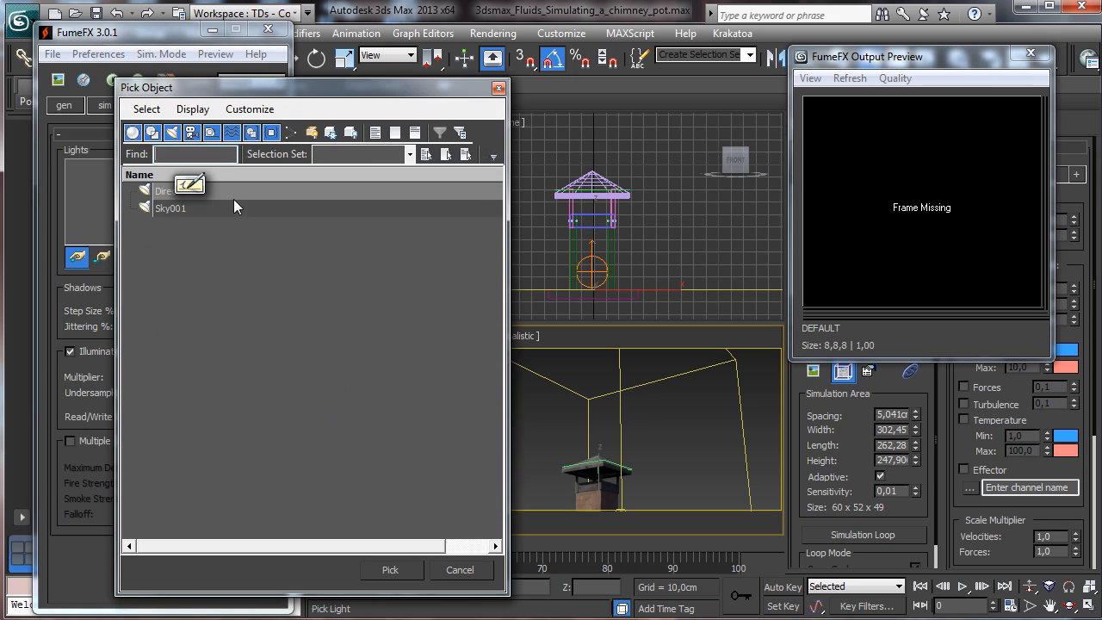
double_click(163, 190)
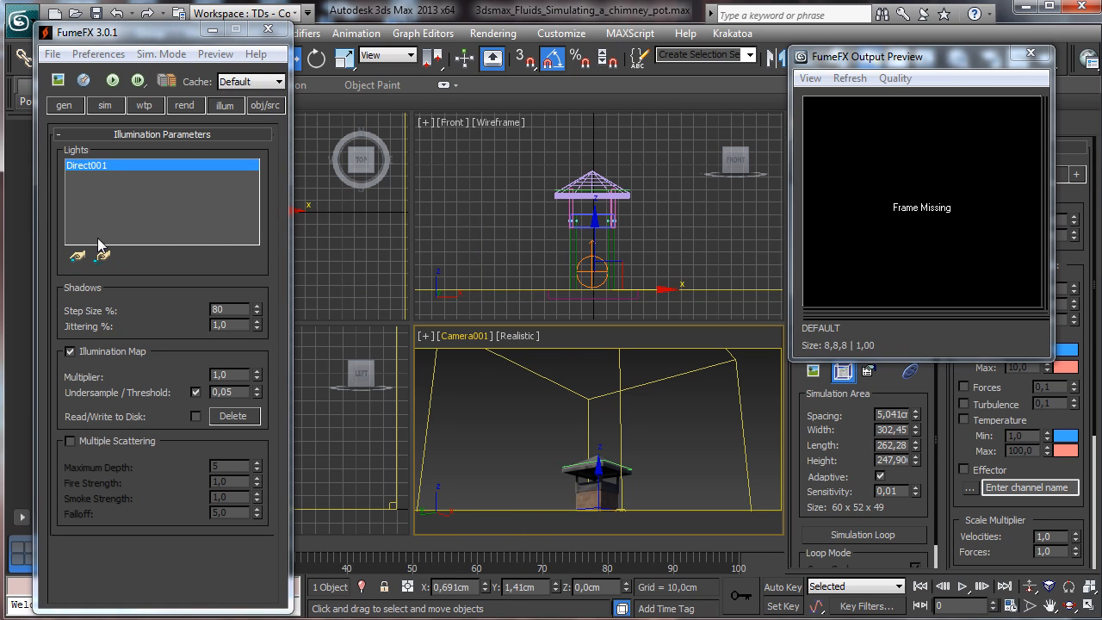
left_click(112, 80)
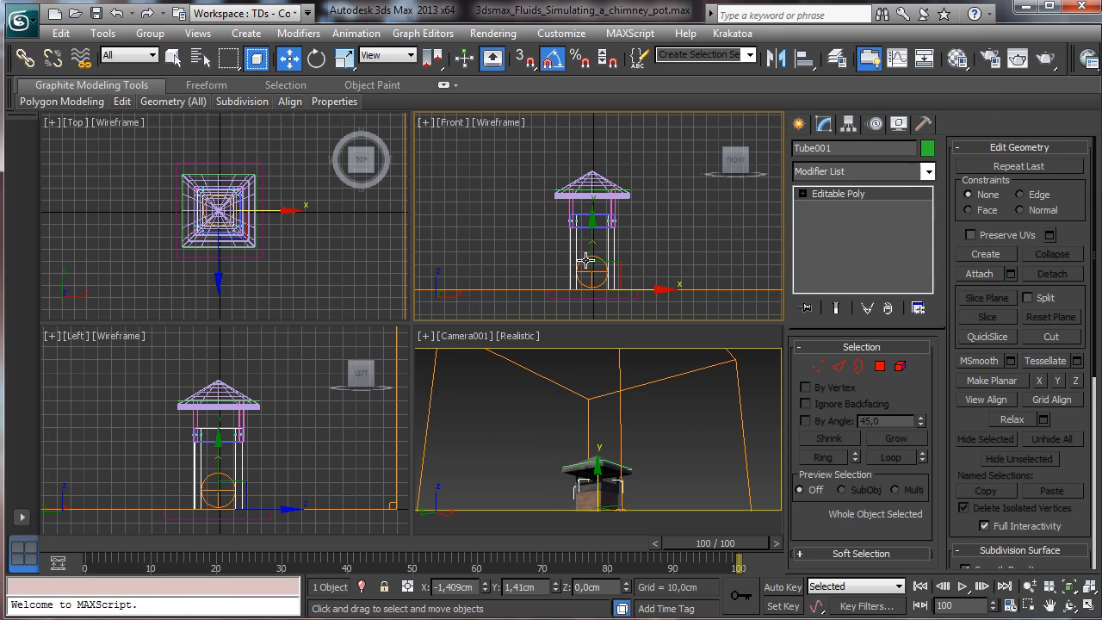
Step: Reduce the FumeFX simple source's diameter to 18.4 cm and lower it to about Z 12.2 cm
left_click(592, 272)
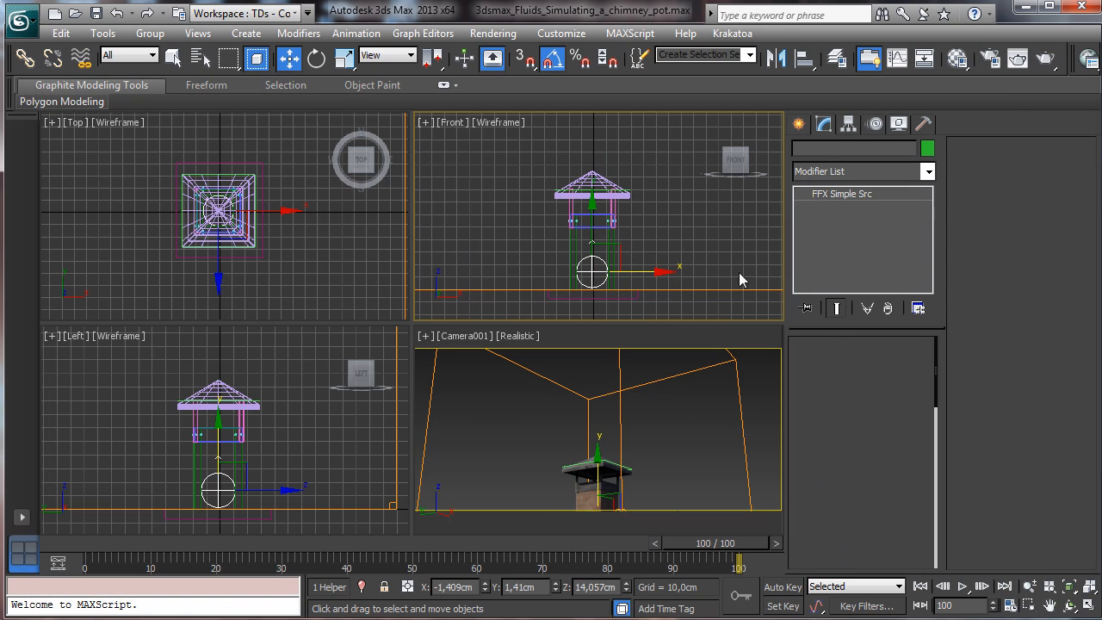
left_click_drag(918, 430, 919, 448)
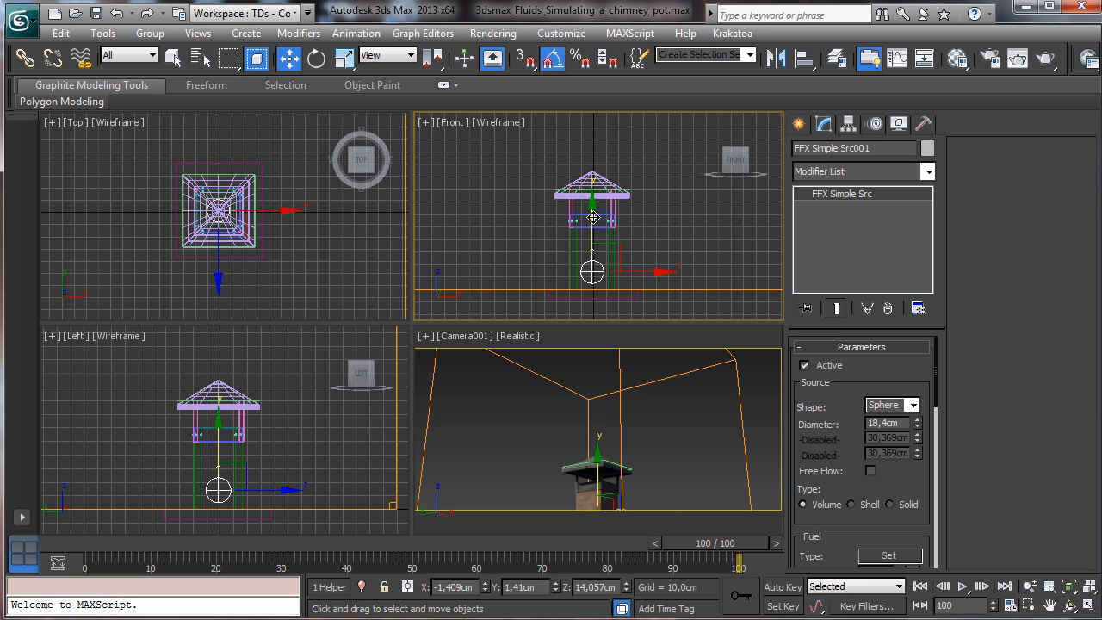
left_click_drag(592, 220, 593, 223)
right_click(594, 379)
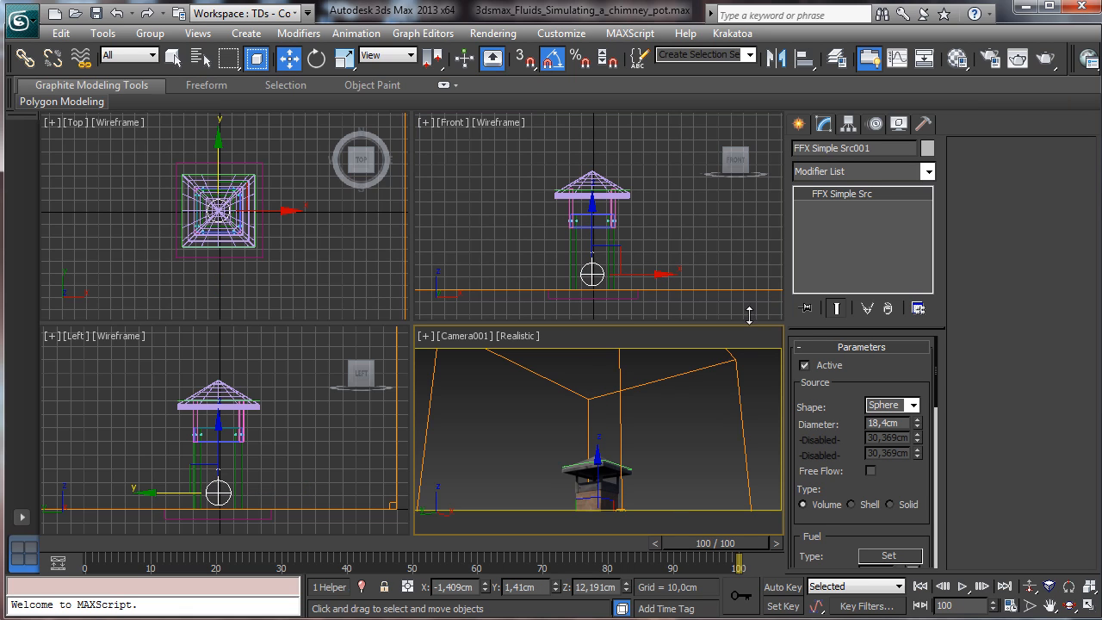
Step: Rerun the default simulation from the FumeFX grid's settings and scrub the result back to frame 0
left_click(624, 370)
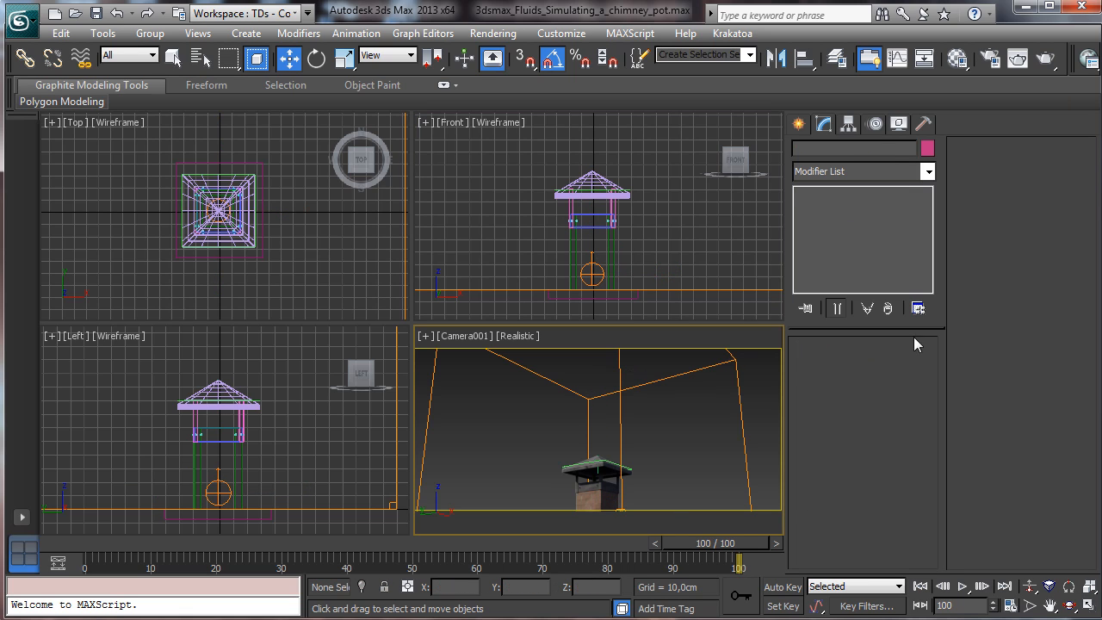
left_click(619, 397)
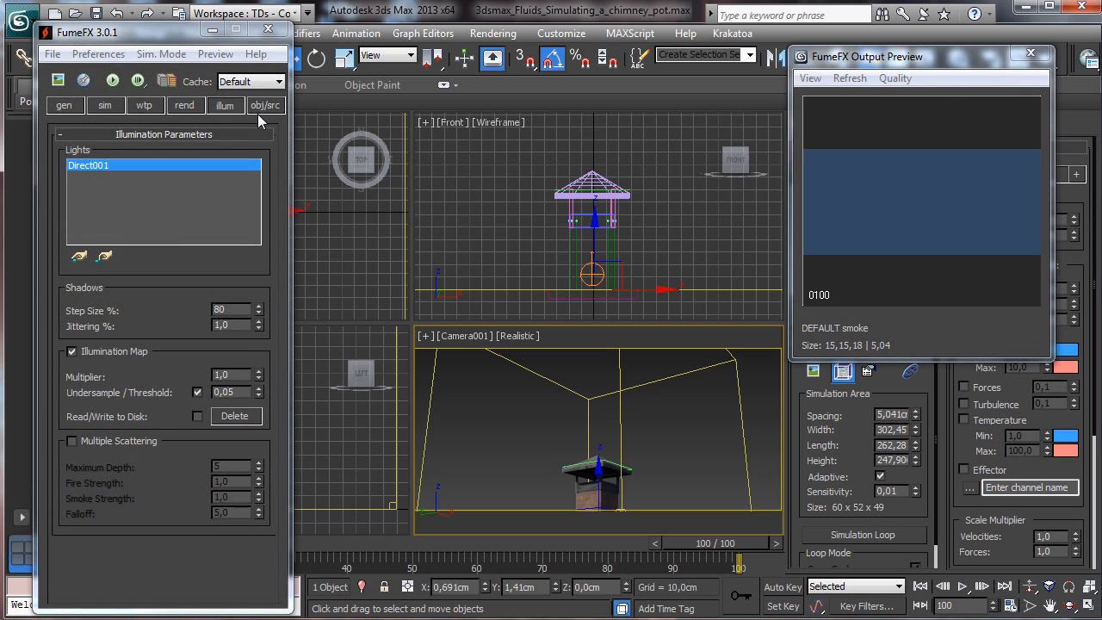
left_click(260, 107)
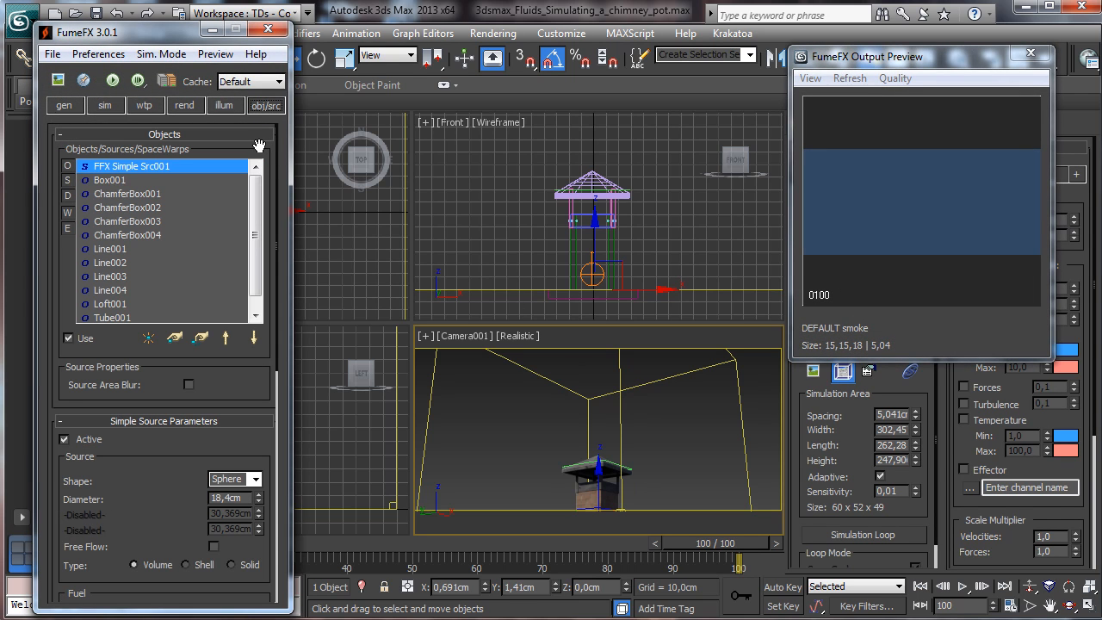
left_click(111, 82)
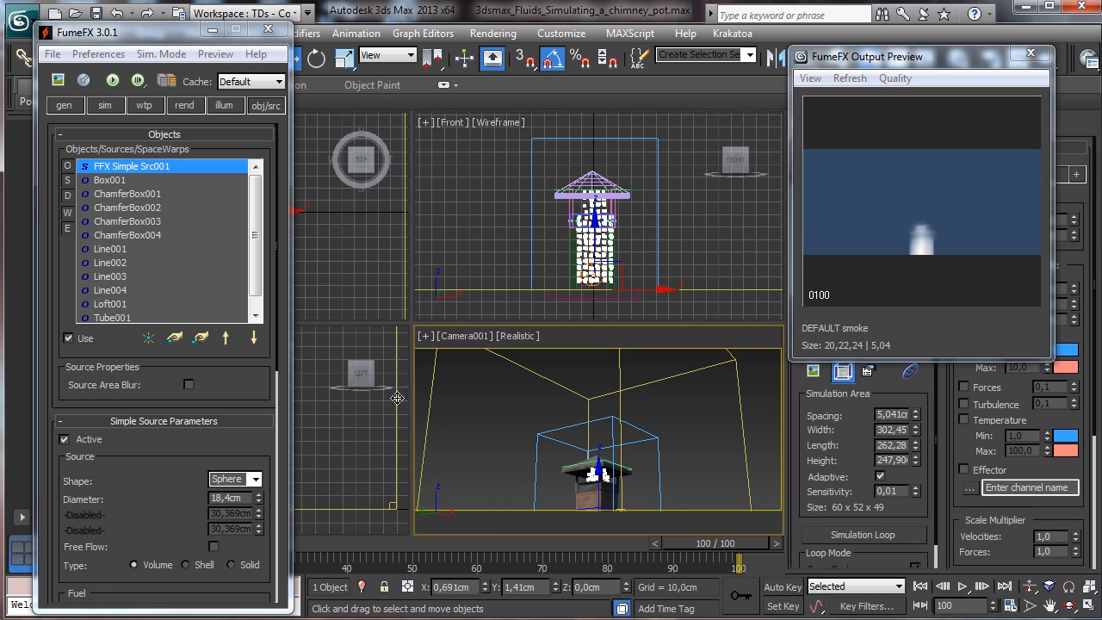
left_click_drag(383, 547, 353, 547)
key("Home")
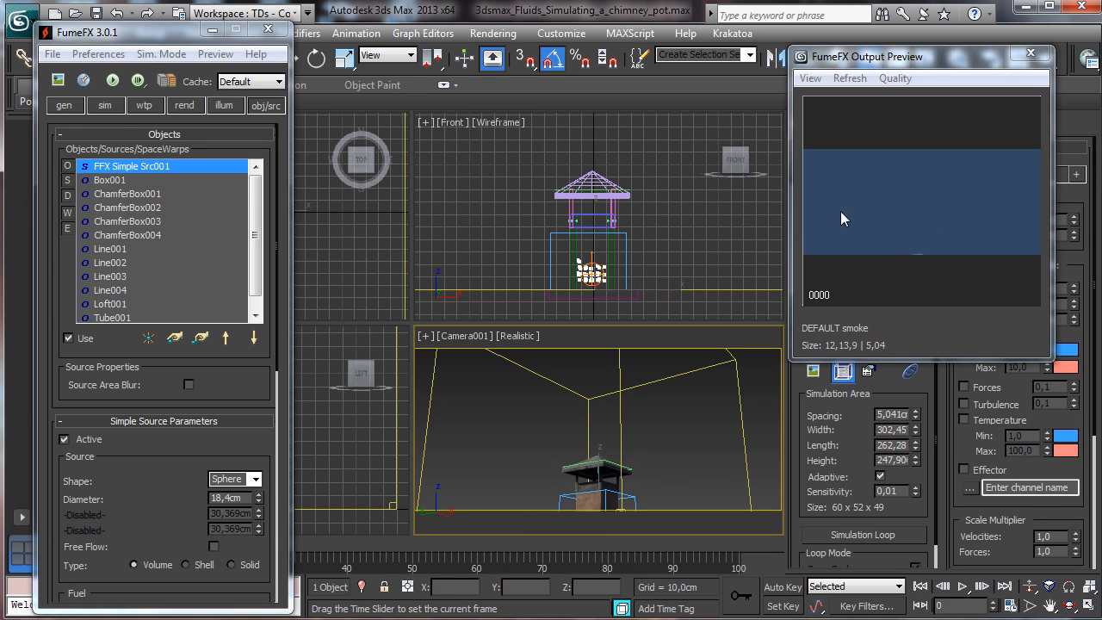
Step: Set the directional velocity of the FumeFX simple source to 10 cm
left_click(133, 168)
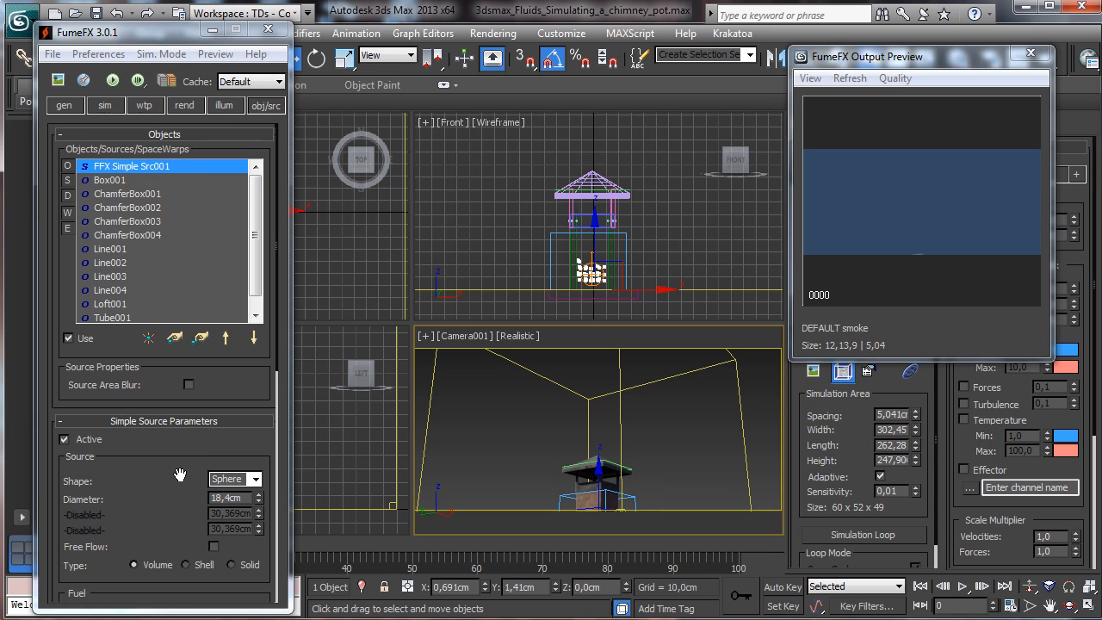
scroll(179, 475, "down", 5)
scroll(150, 158, "down", 2)
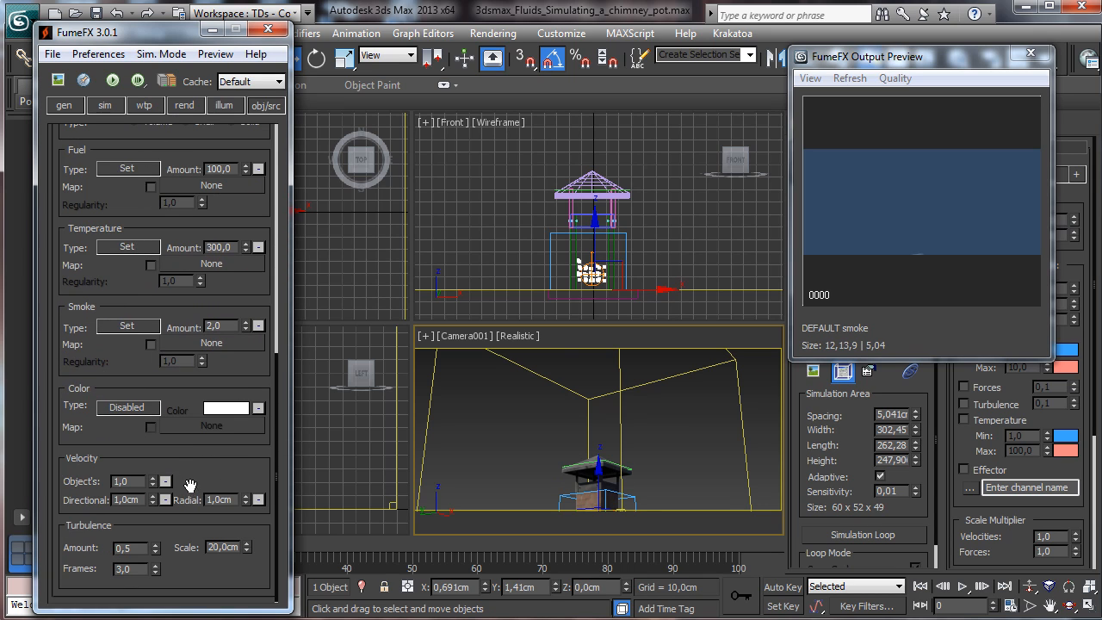
left_click(142, 500)
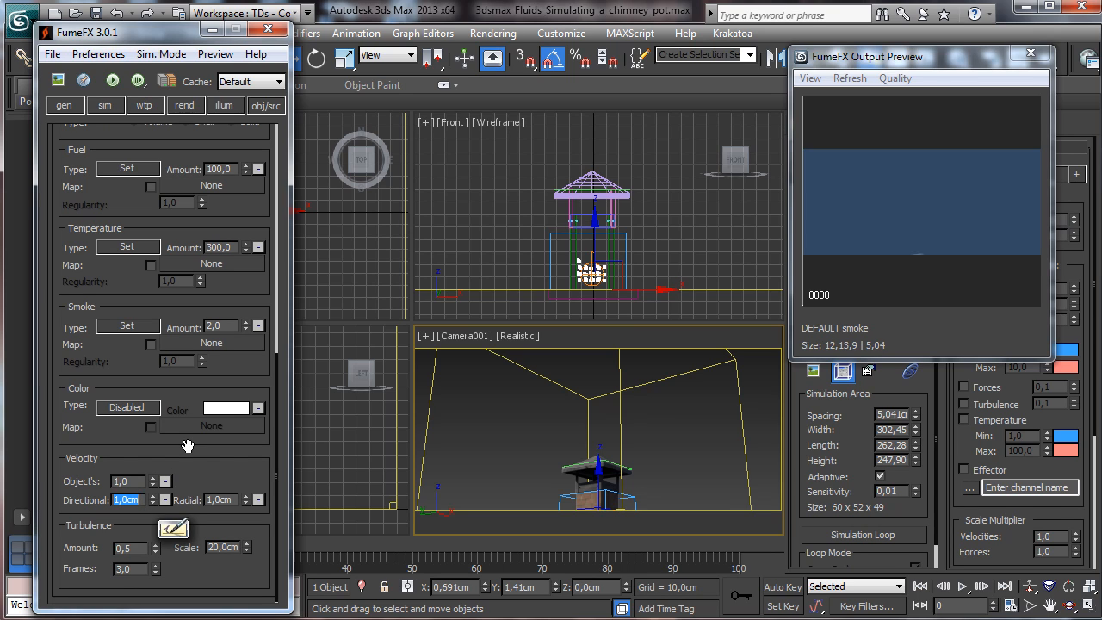
type("10")
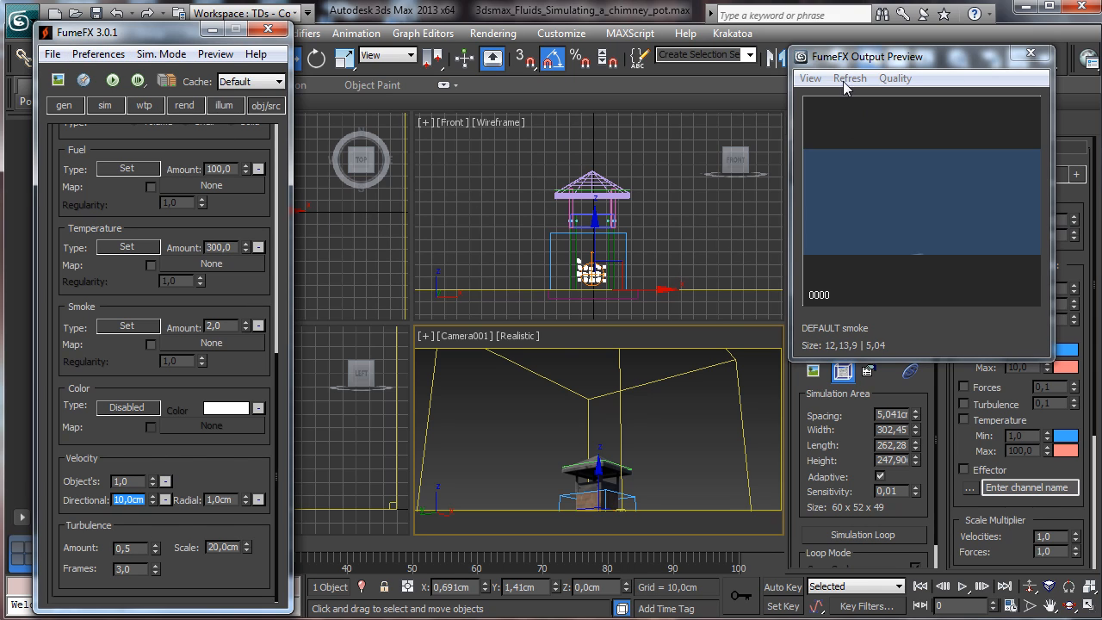
Step: Turn on GPU use for the FumeFX preview and enable objects and shadows in the output preview
left_click(810, 79)
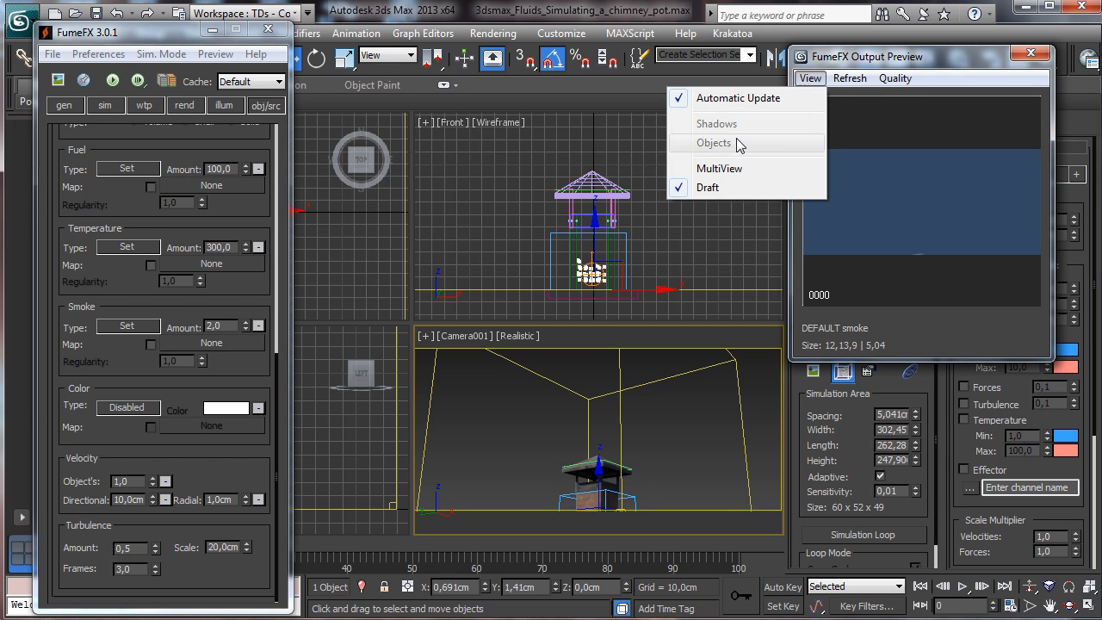
left_click(215, 54)
mouse_move(161, 54)
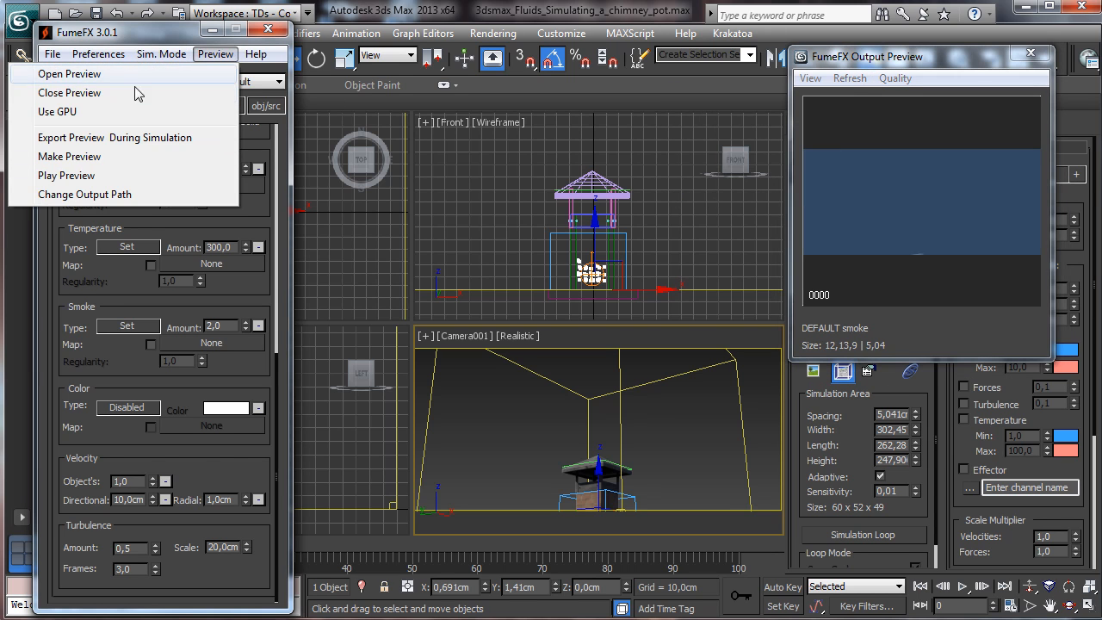
left_click(138, 111)
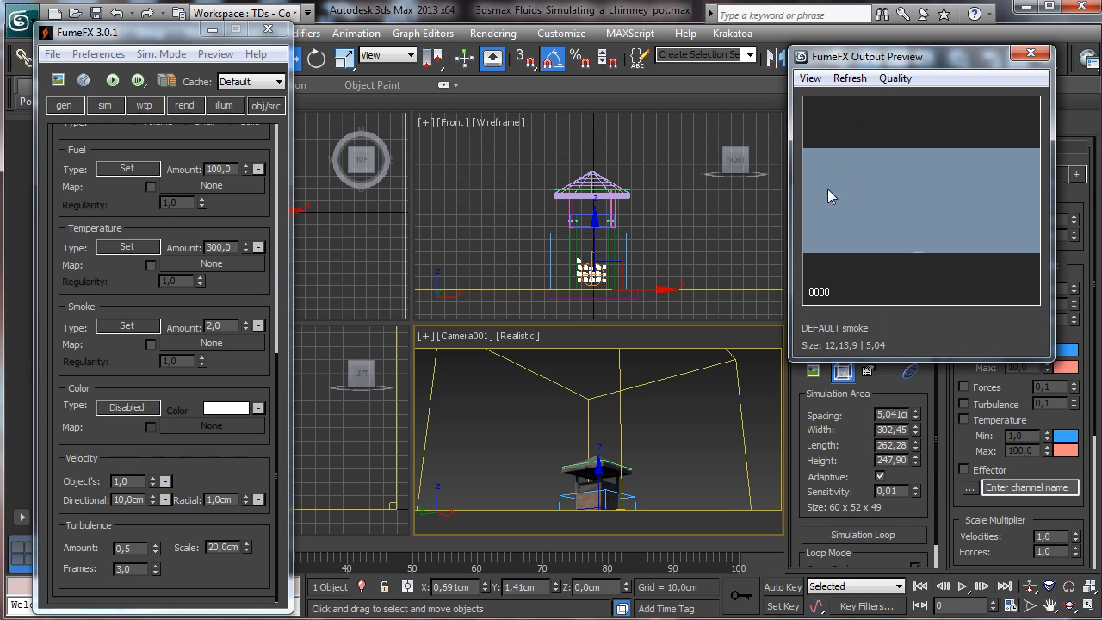
left_click(807, 78)
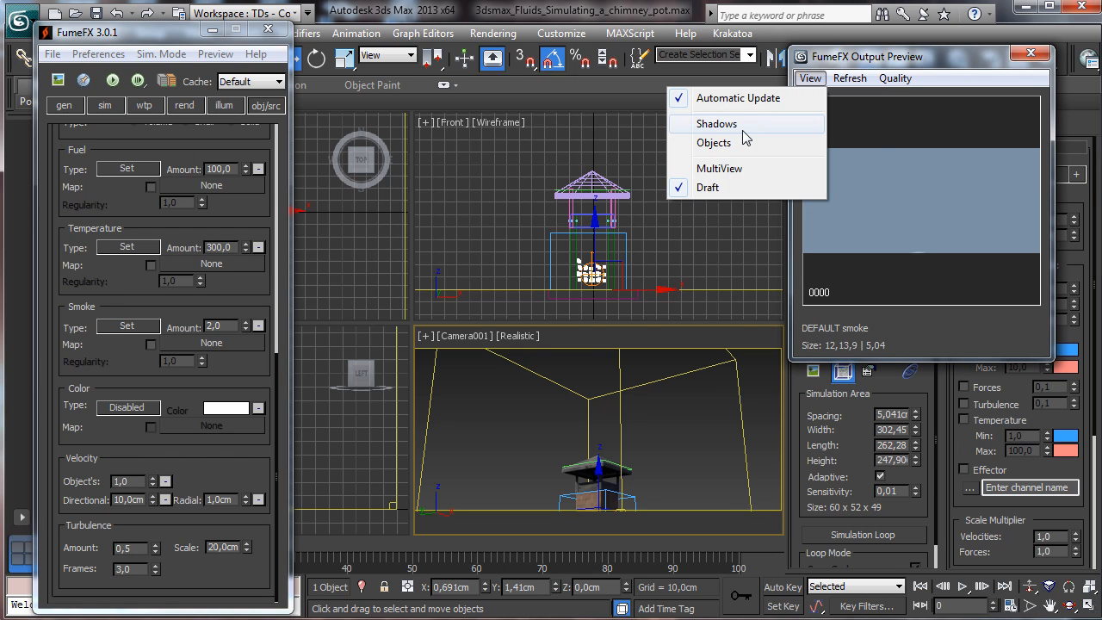
left_click(739, 144)
left_click(811, 78)
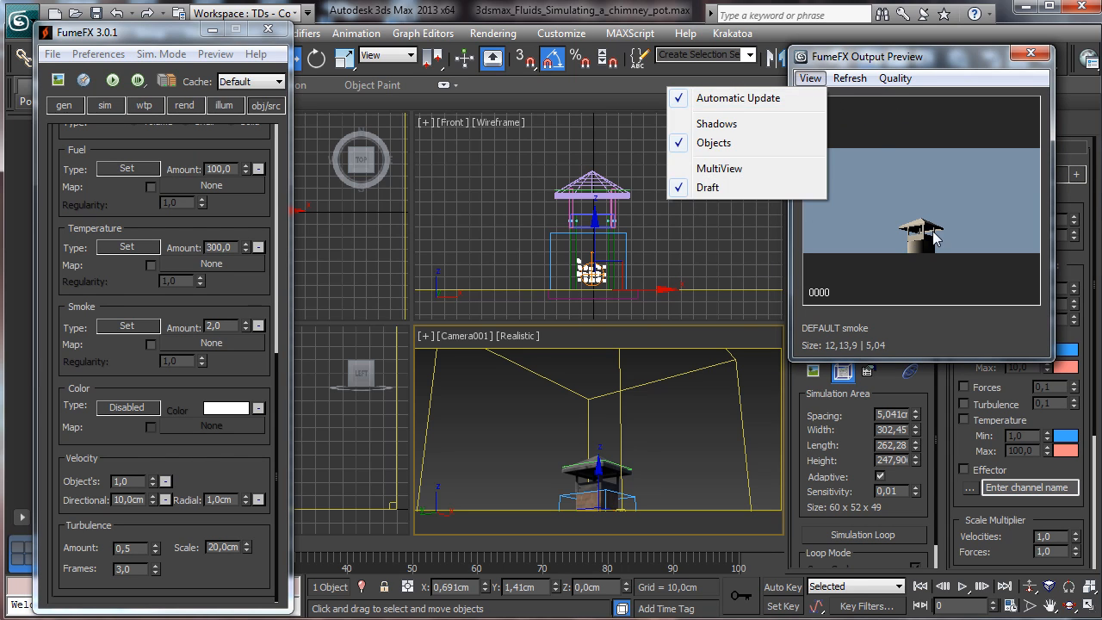
left_click(720, 125)
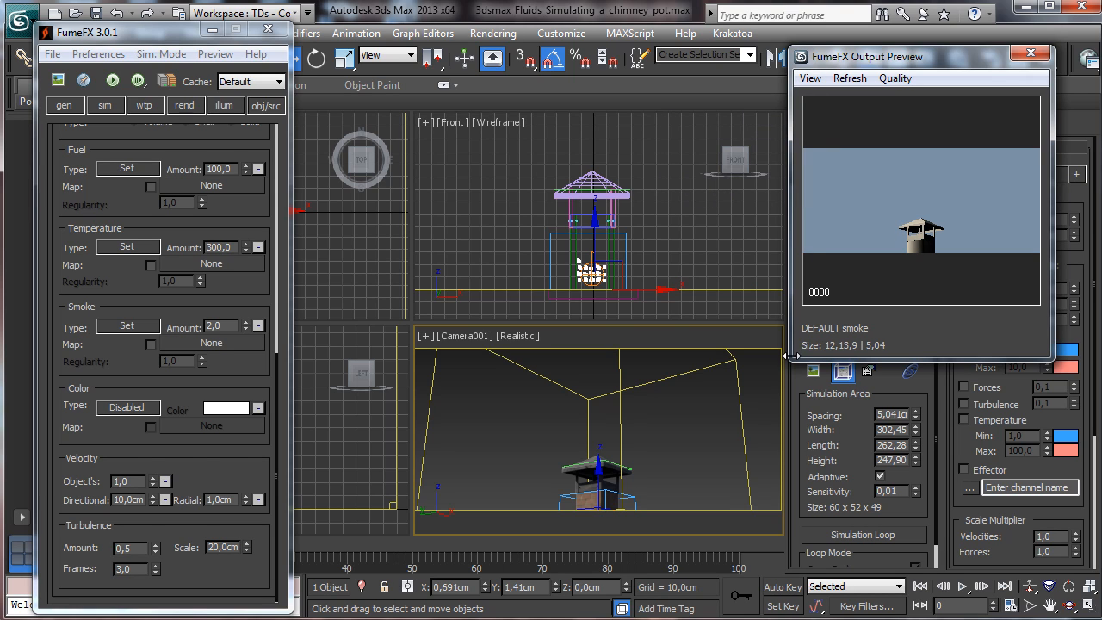
Step: Enlarge the FumeFX output preview window and adjust its preview quality
left_click_drag(787, 363, 706, 445)
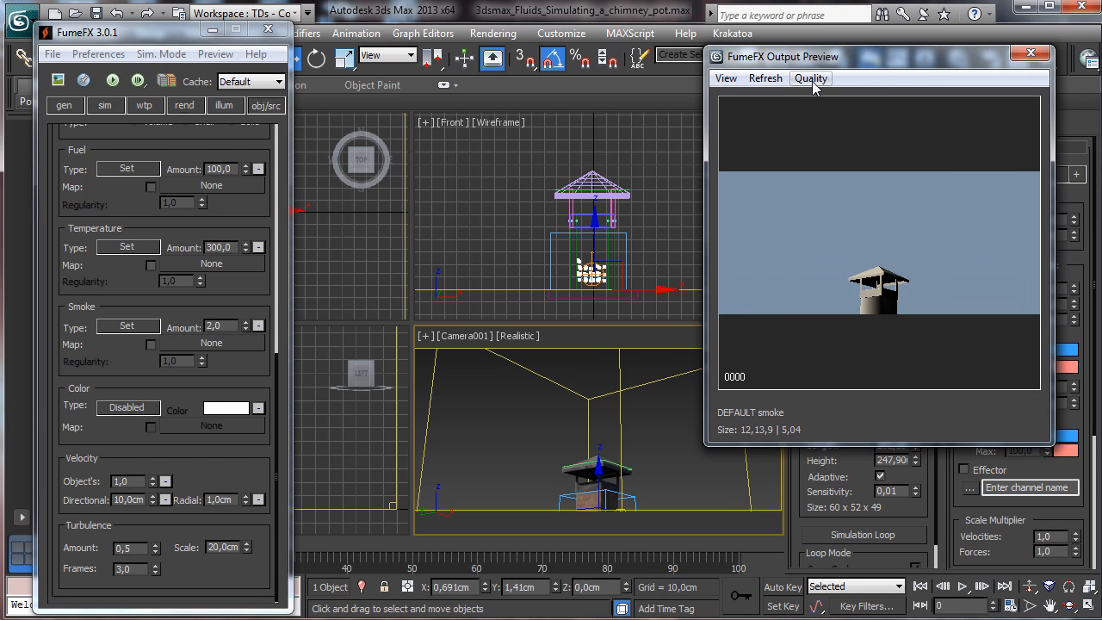
left_click(811, 79)
left_click(794, 155)
left_click(807, 79)
left_click(785, 175)
Step: Run the default simulation through frame 100 and scrub the result back to frame 0
left_click(111, 81)
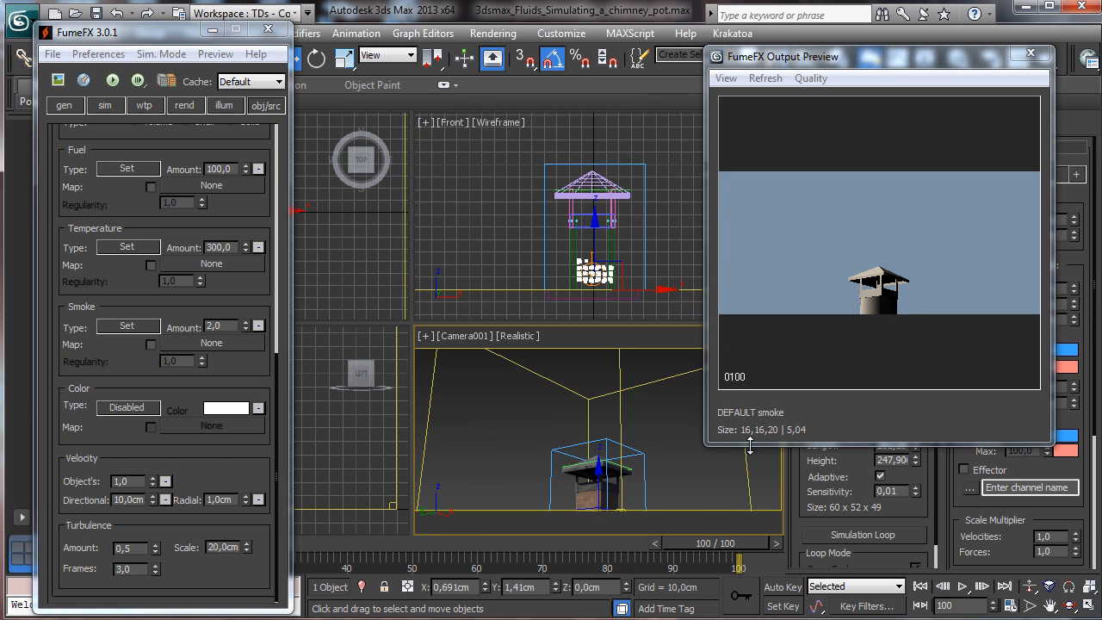
left_click_drag(684, 543, 638, 467)
key("Home")
key("w")
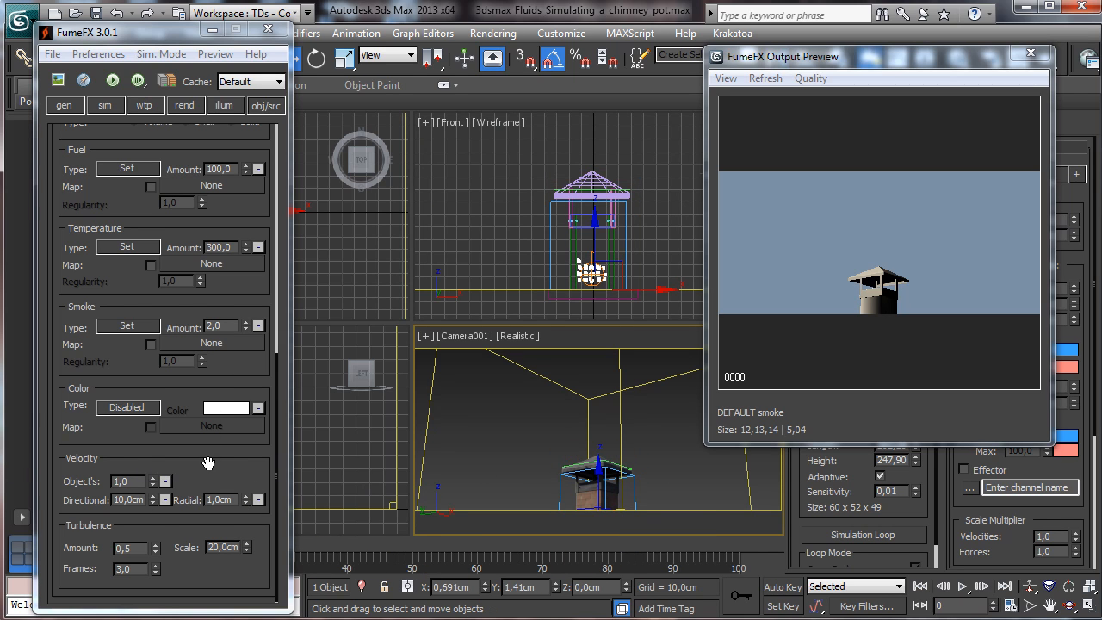
Step: Set the simple source's directional velocity to 1 cm and rerun the default simulation
double_click(130, 500)
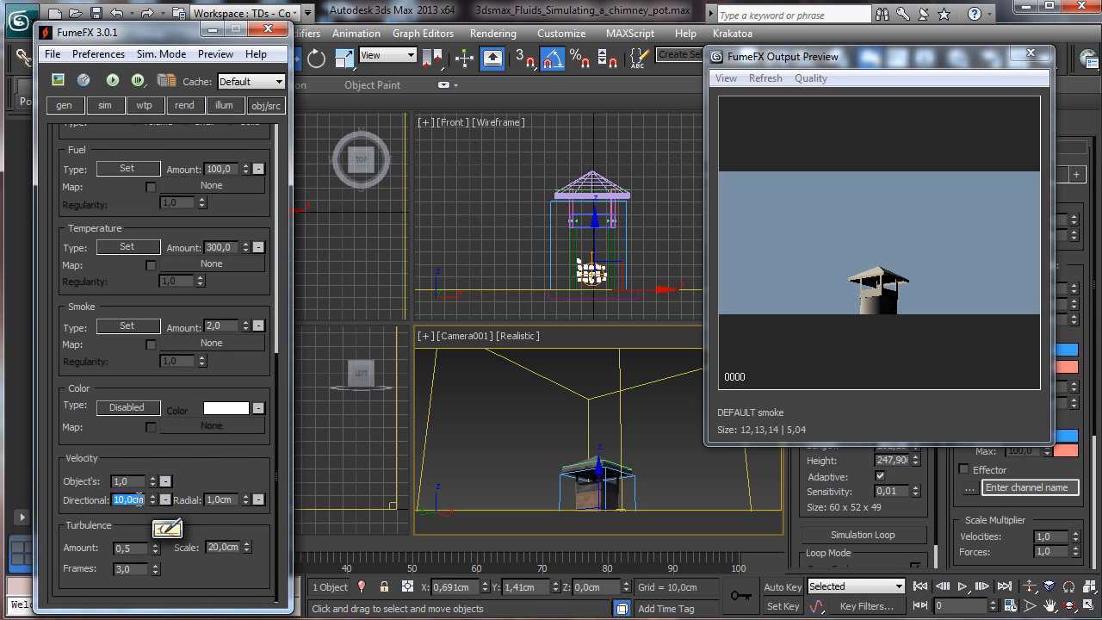
type("1")
key("Return")
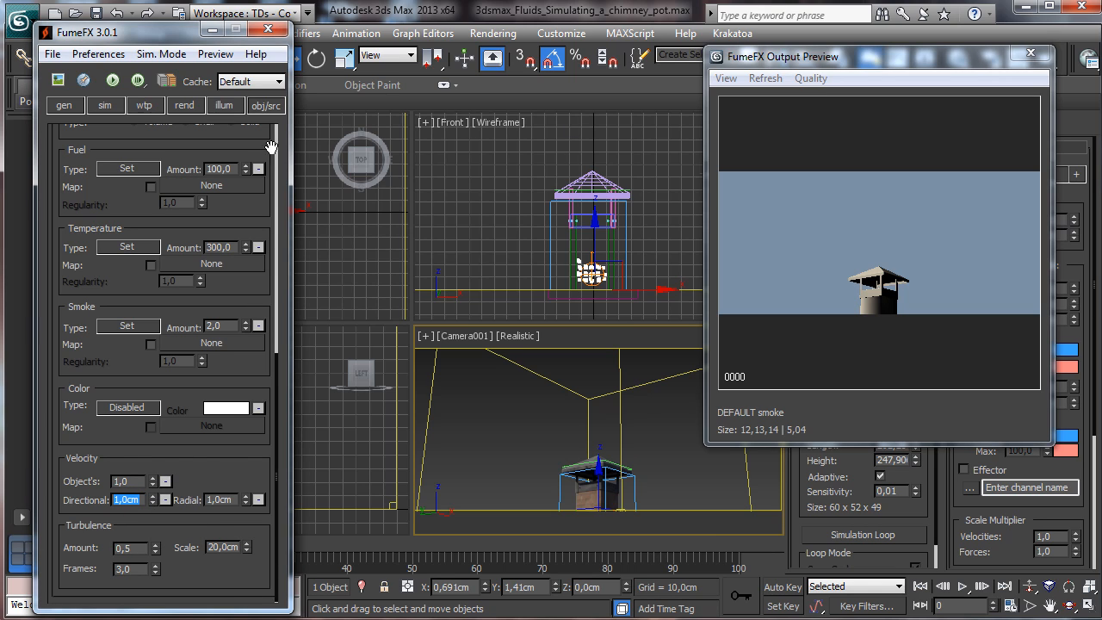
left_click(112, 80)
left_click_drag(641, 117, 338, 132)
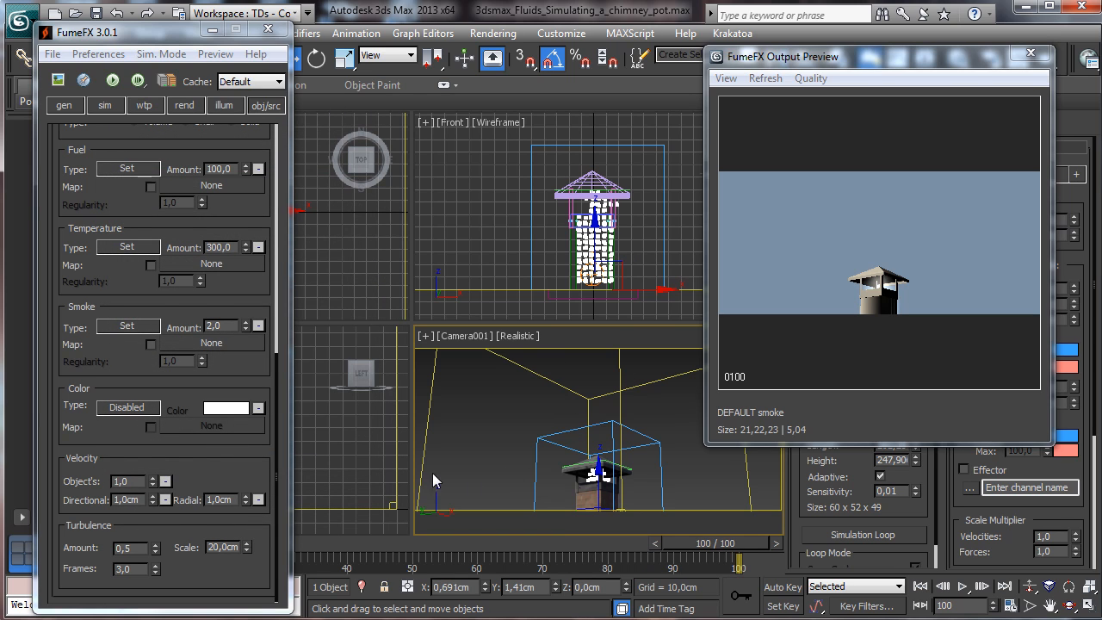
Step: Extend the scene's animation range to an end time of 300 frames
left_click(1006, 607)
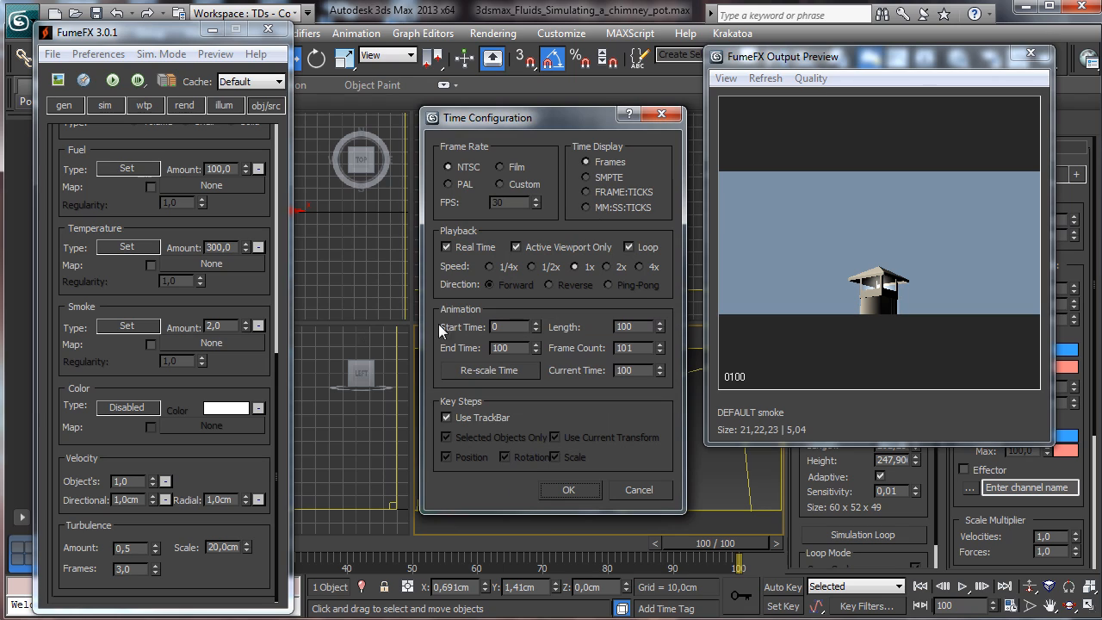
double_click(515, 347)
type("300")
key("Return")
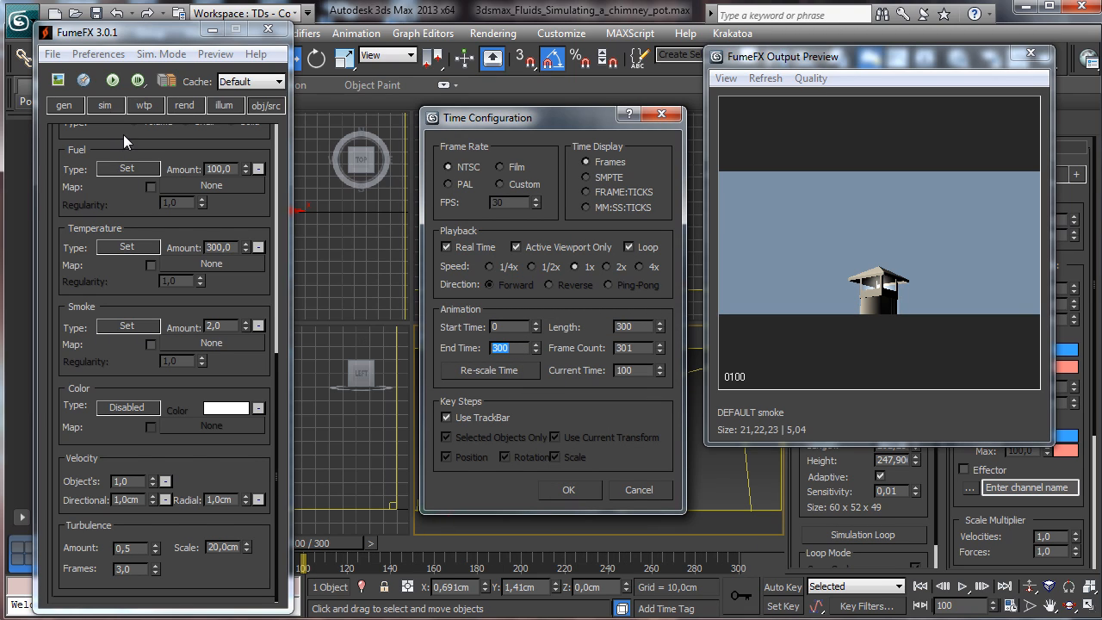
left_click(568, 488)
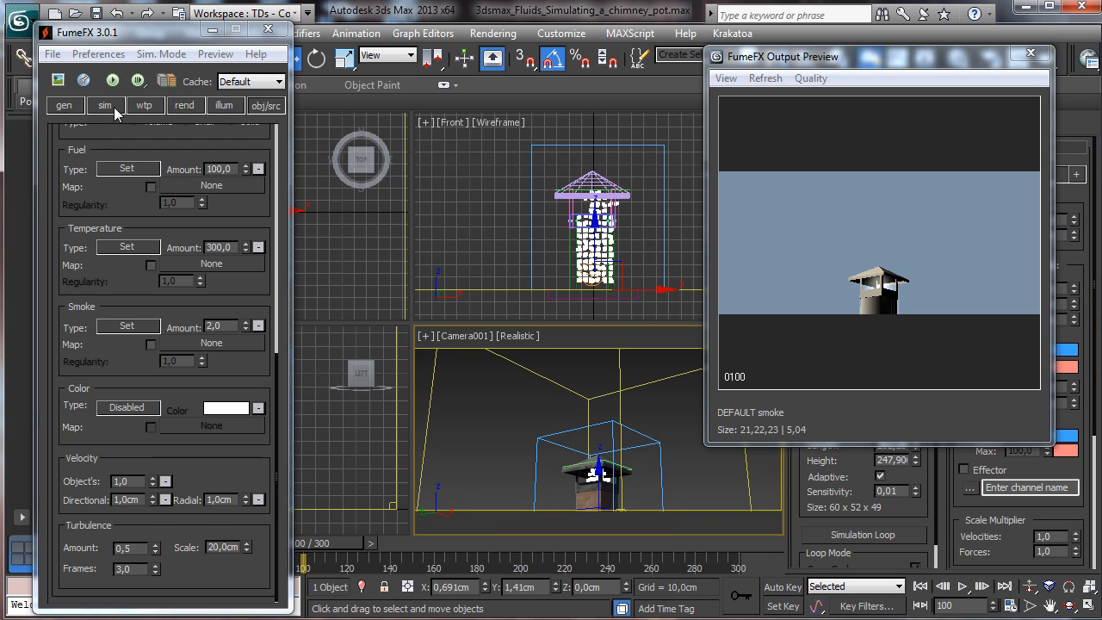
Step: Set the FumeFX output range to start at frame -100 and end at frame 300
left_click(105, 105)
scroll(175, 348, "down", 2)
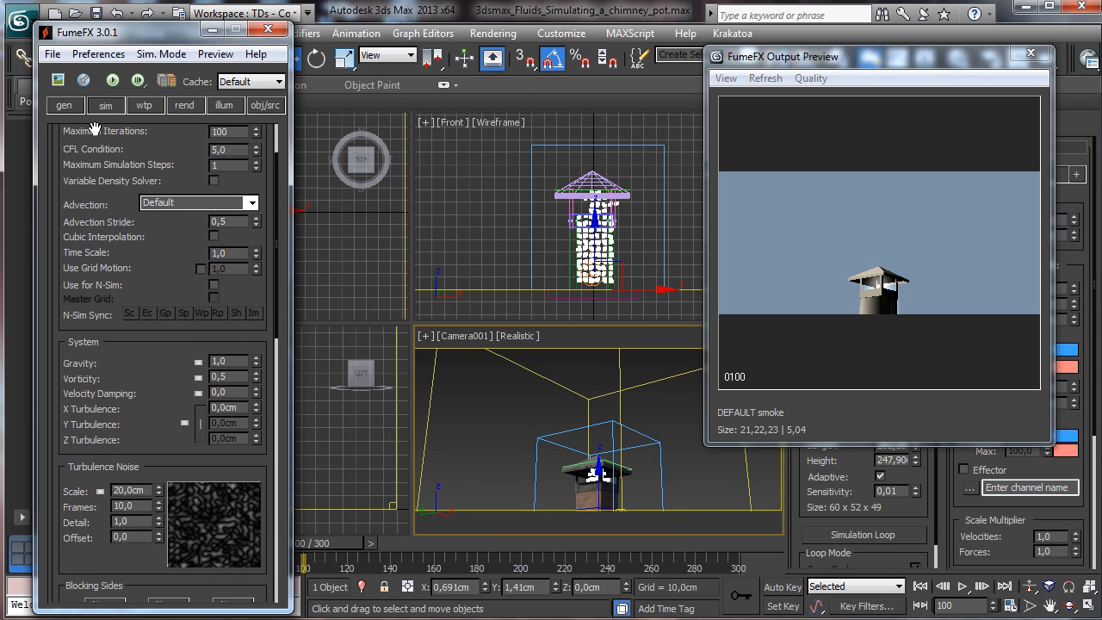
left_click(65, 105)
left_click(235, 369)
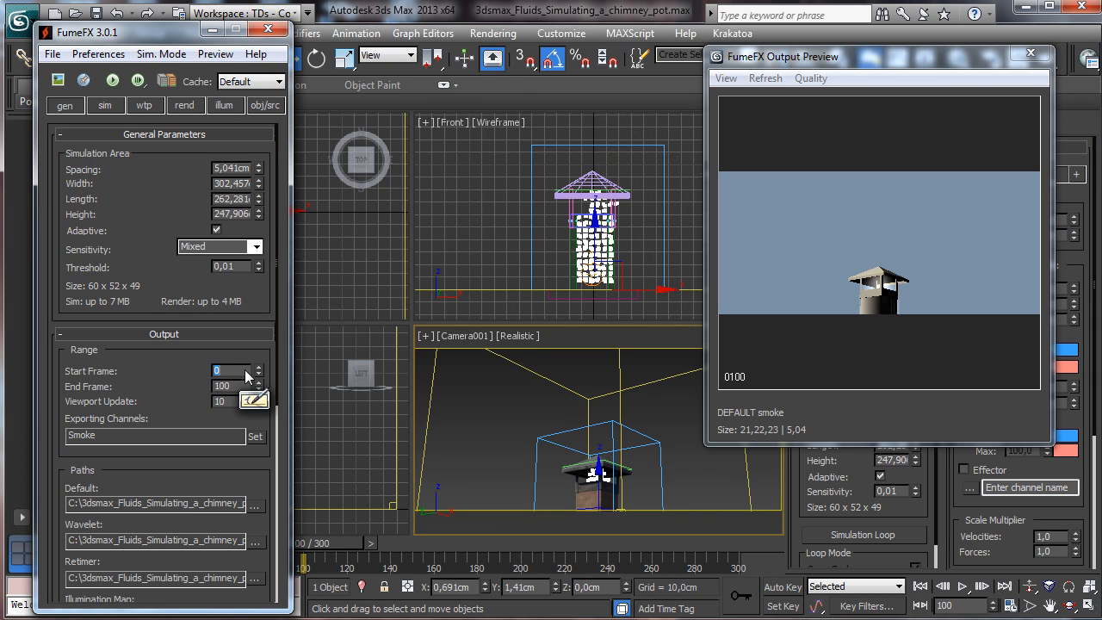
type("-100")
key("Tab")
Step: Run the default simulation over the extended range, cancel it partway and scrub back to frame 0
left_click(119, 83)
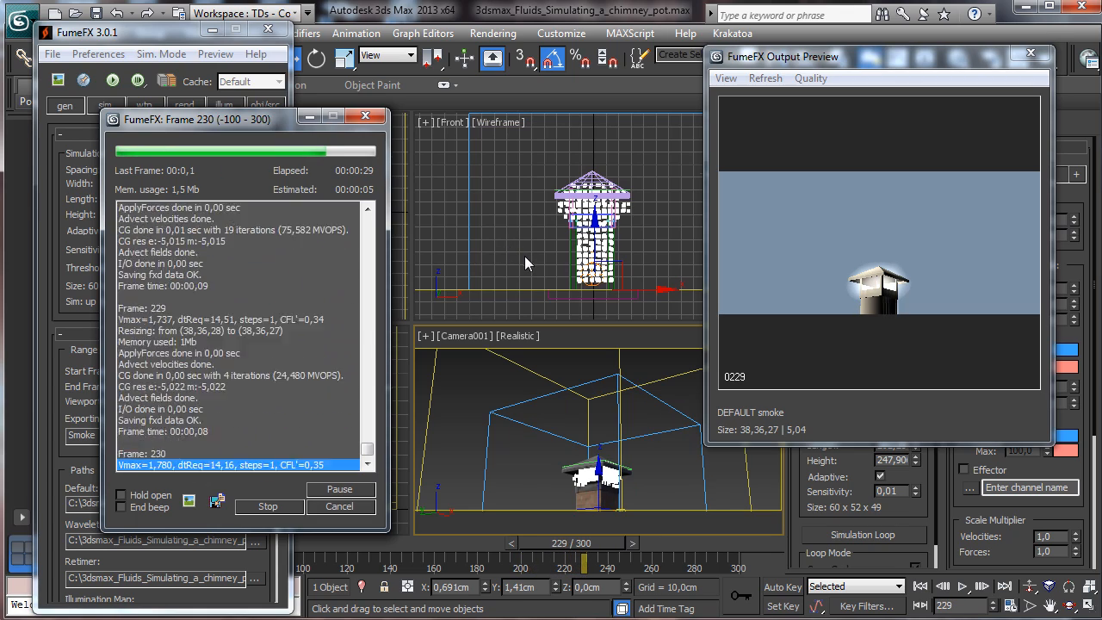
left_click(355, 508)
left_click_drag(611, 546, 45, 486)
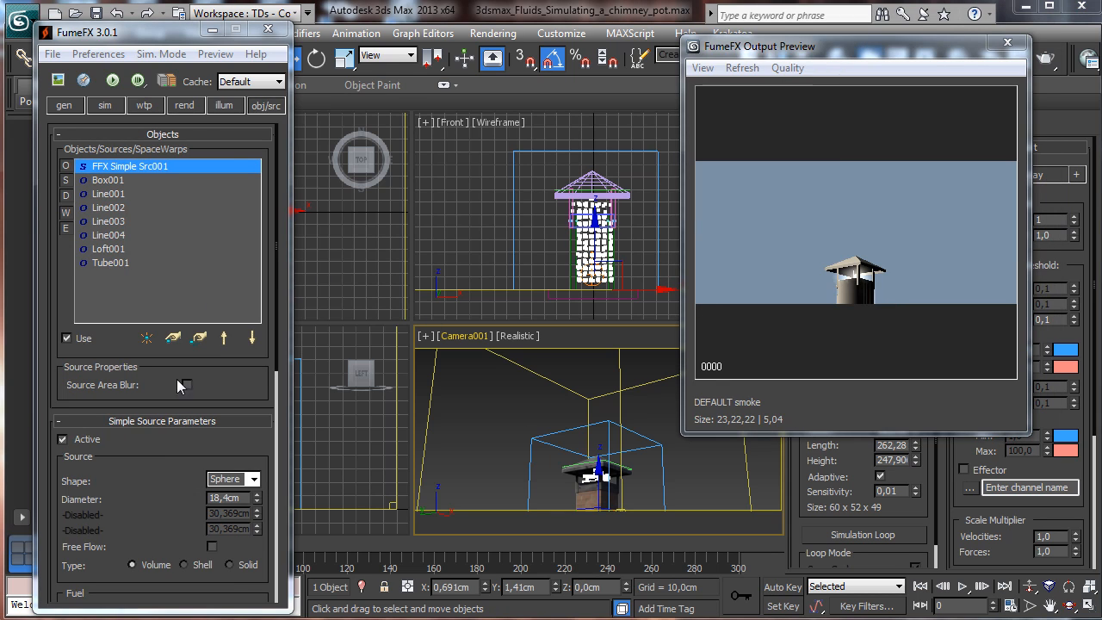
Step: Set the directional velocity of the FumeFX simple source to 10 cm
scroll(176, 422, "down", 10)
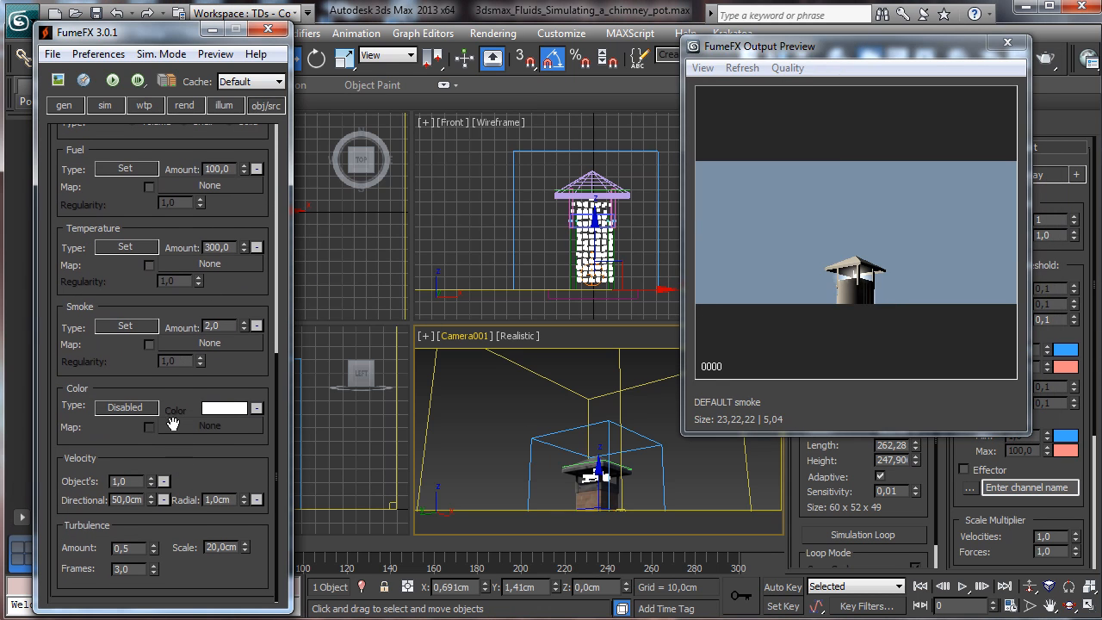
double_click(125, 499)
type("10")
Step: Move the output preview aside and set the FumeFX grid's spacing to 3 cm
left_click_drag(801, 57, 235, 98)
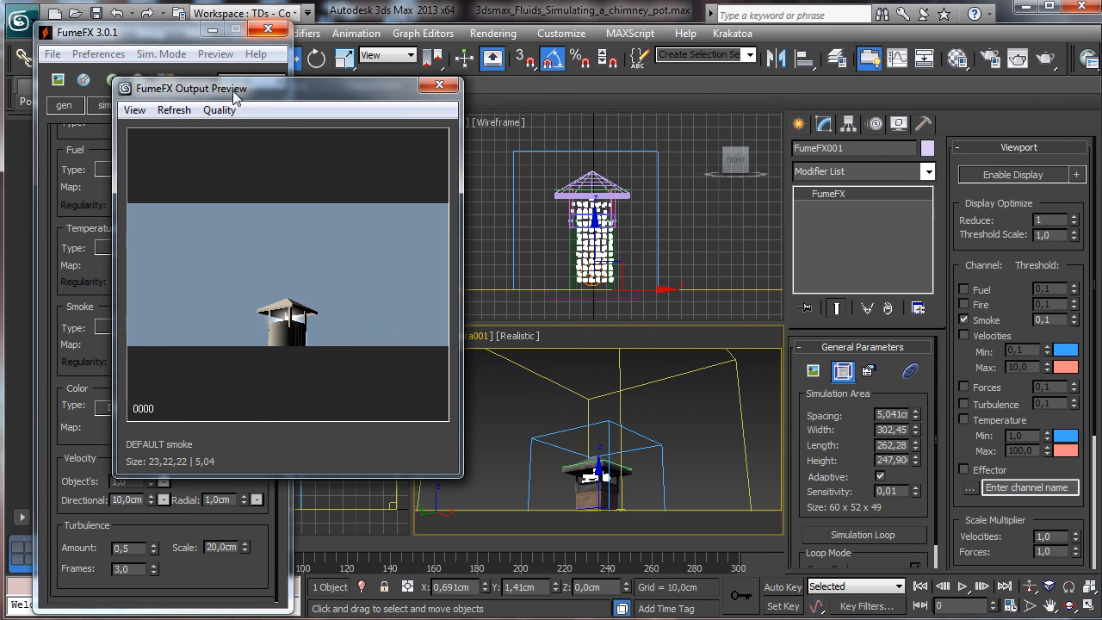
double_click(901, 417)
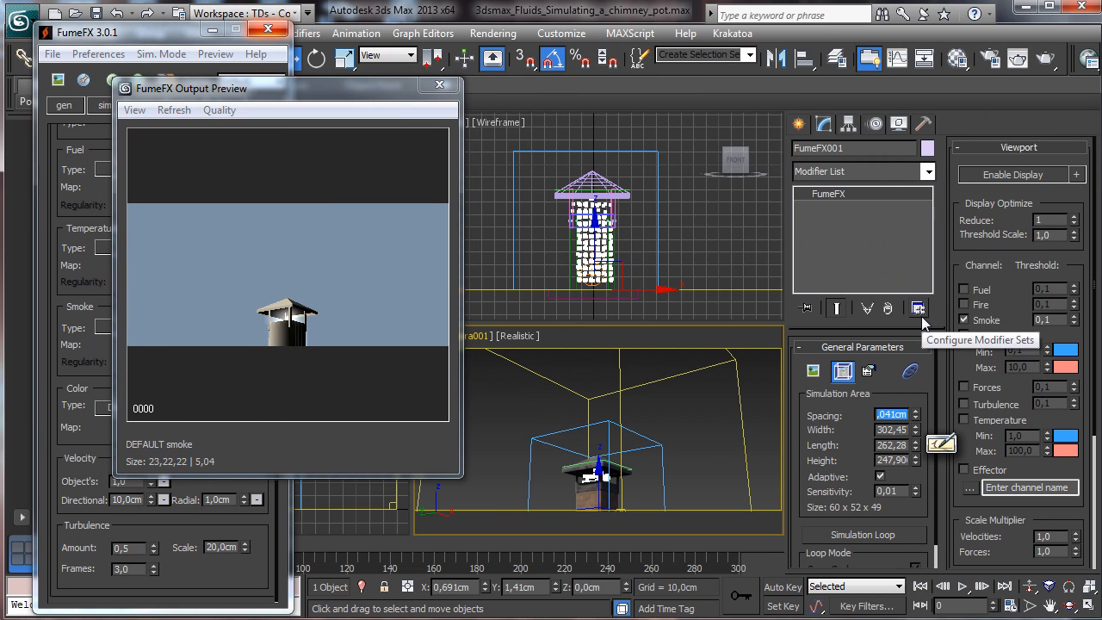
type("3")
key("Return")
Step: Run the default simulation at the finer grid spacing, cancel it partway and close the output preview
left_click_drag(405, 88, 1021, 74)
left_click(112, 79)
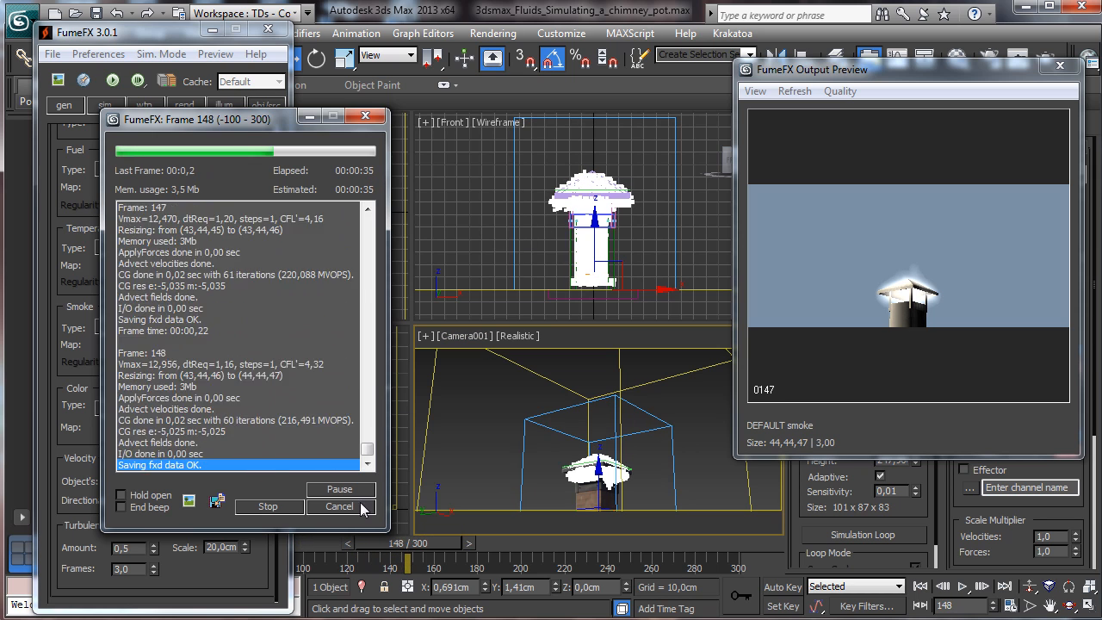
left_click(339, 507)
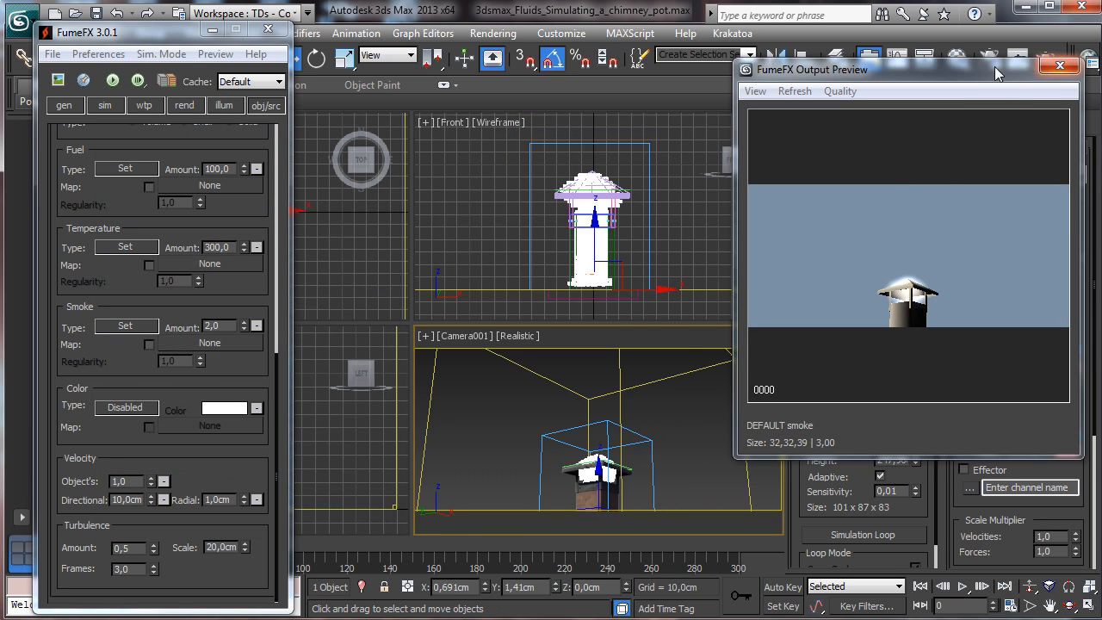
left_click(1060, 66)
Step: Create a Wind force space warp beside the chimney in the top view
left_click(799, 123)
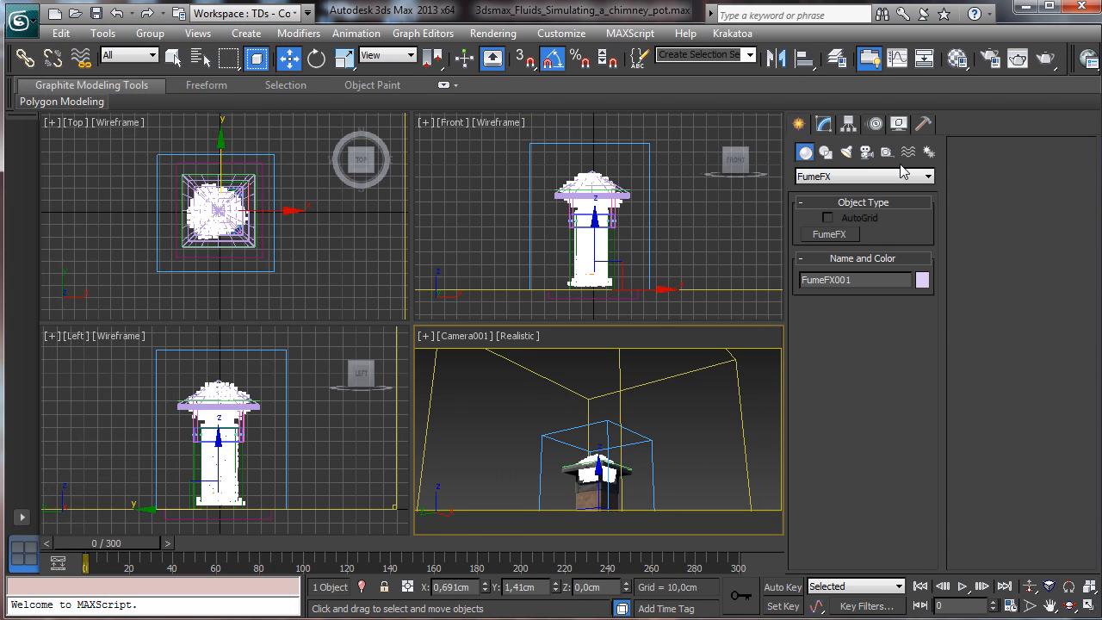
left_click(870, 176)
left_click(908, 152)
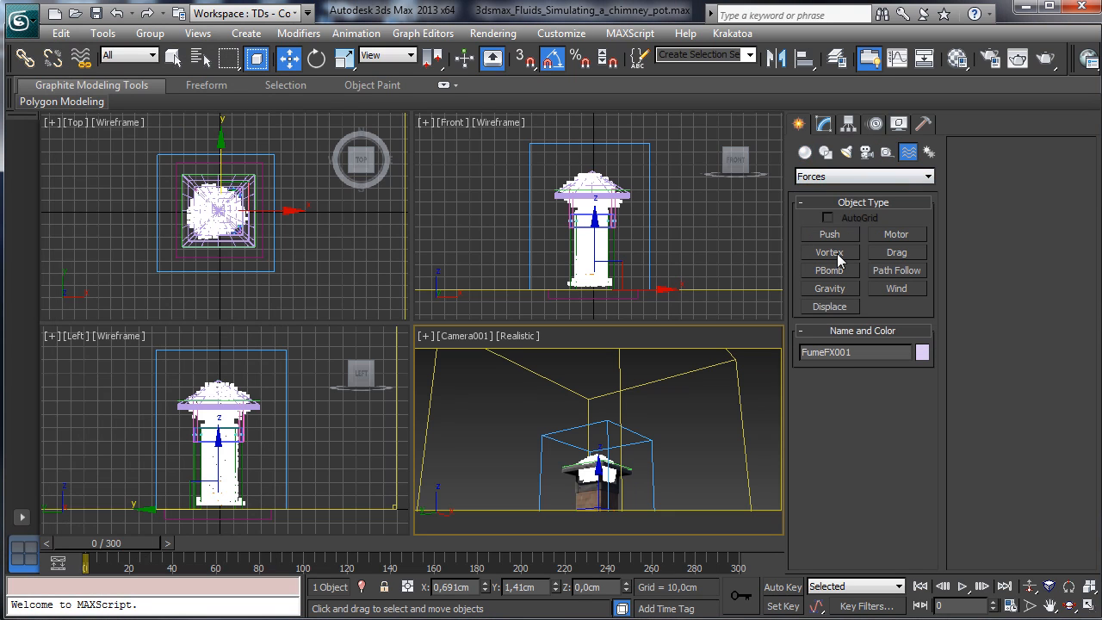
left_click(896, 288)
left_click_drag(318, 230, 356, 258)
Step: Rotate the wind about 80° in the front view and about 20° in the top view to aim it at the chimney
left_click(317, 58)
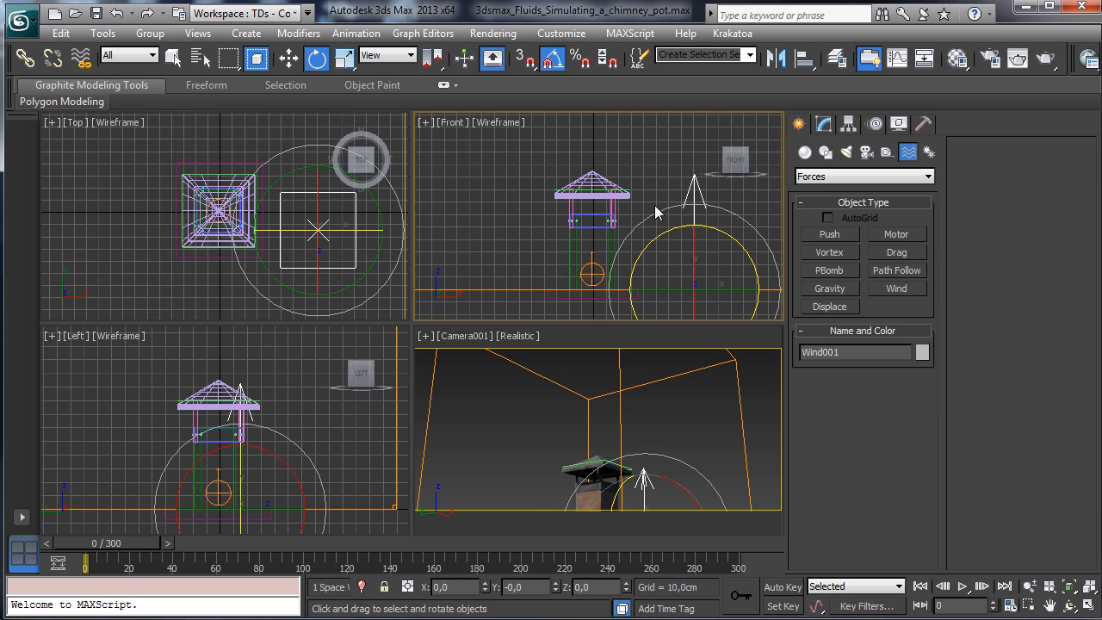
left_click_drag(747, 250, 672, 217)
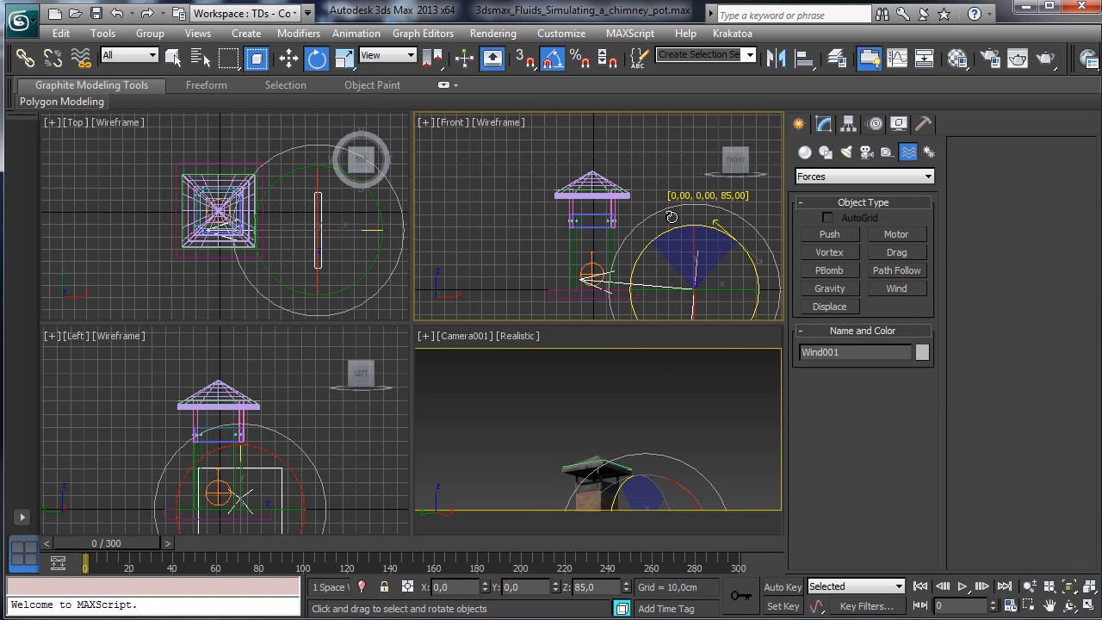
right_click(344, 253)
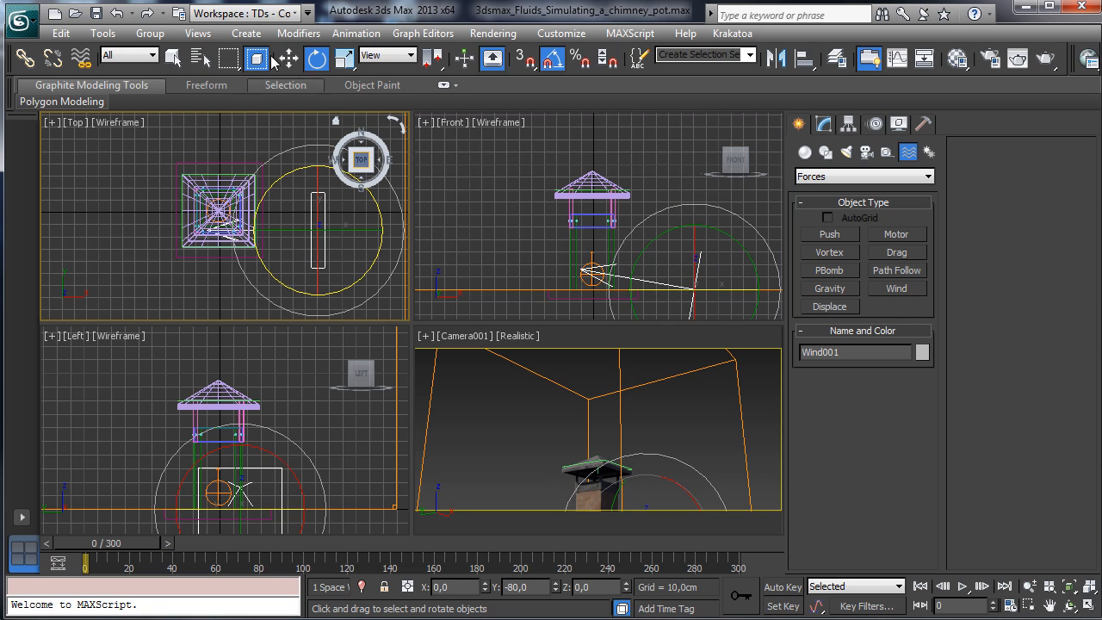
left_click_drag(291, 177, 308, 173)
Step: Select the FumeFX grid and add the wind space warp to its objects and sources list
right_click(545, 440)
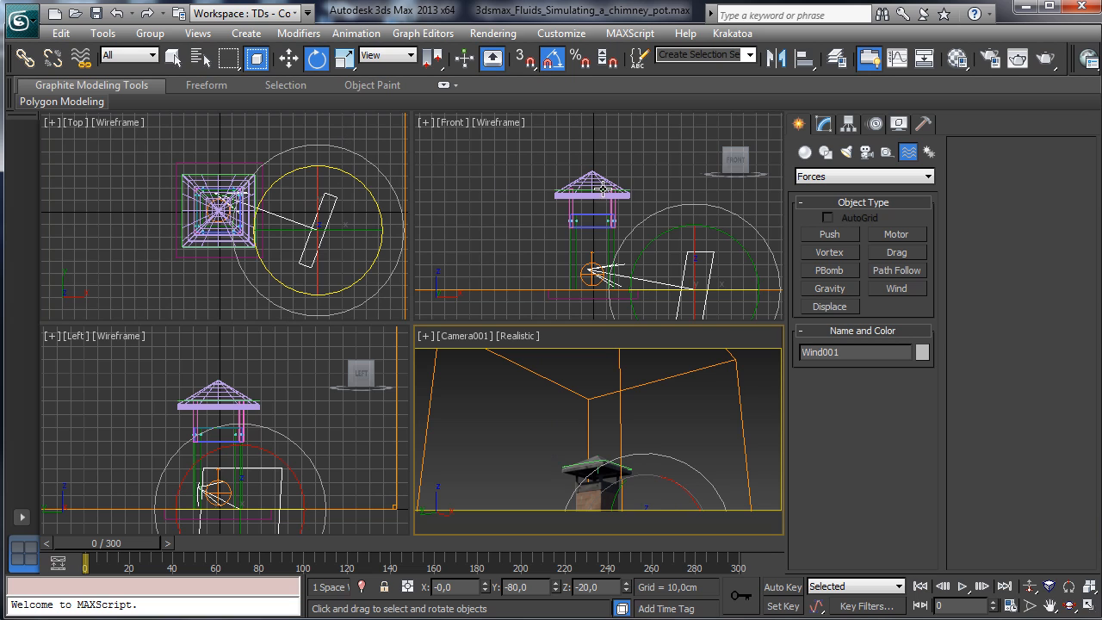
left_click(549, 378)
left_click(824, 123)
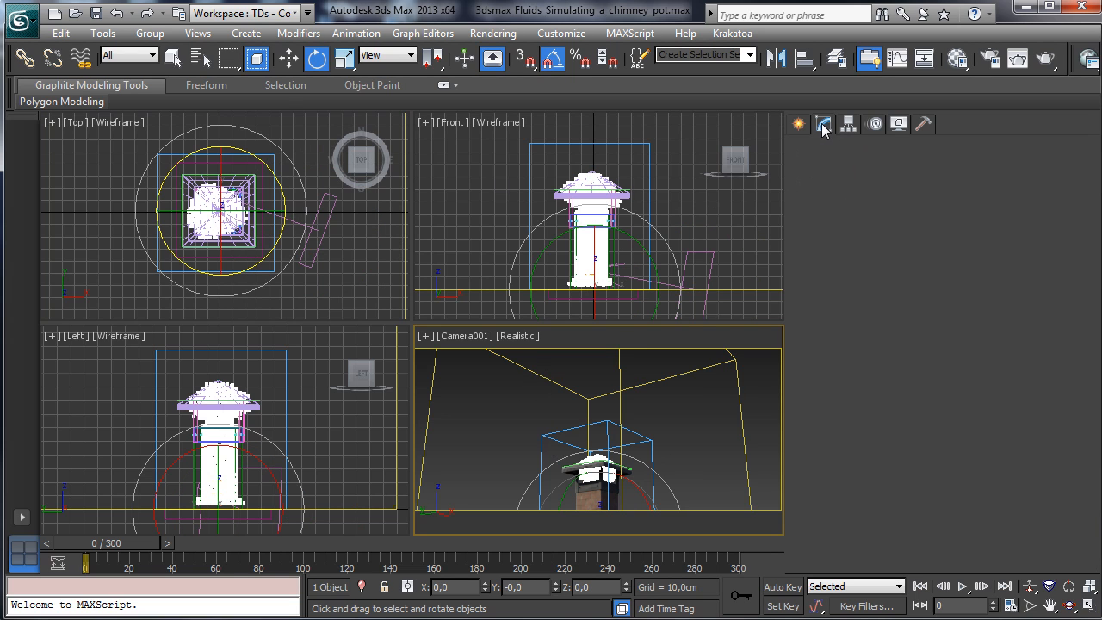
left_click(174, 337)
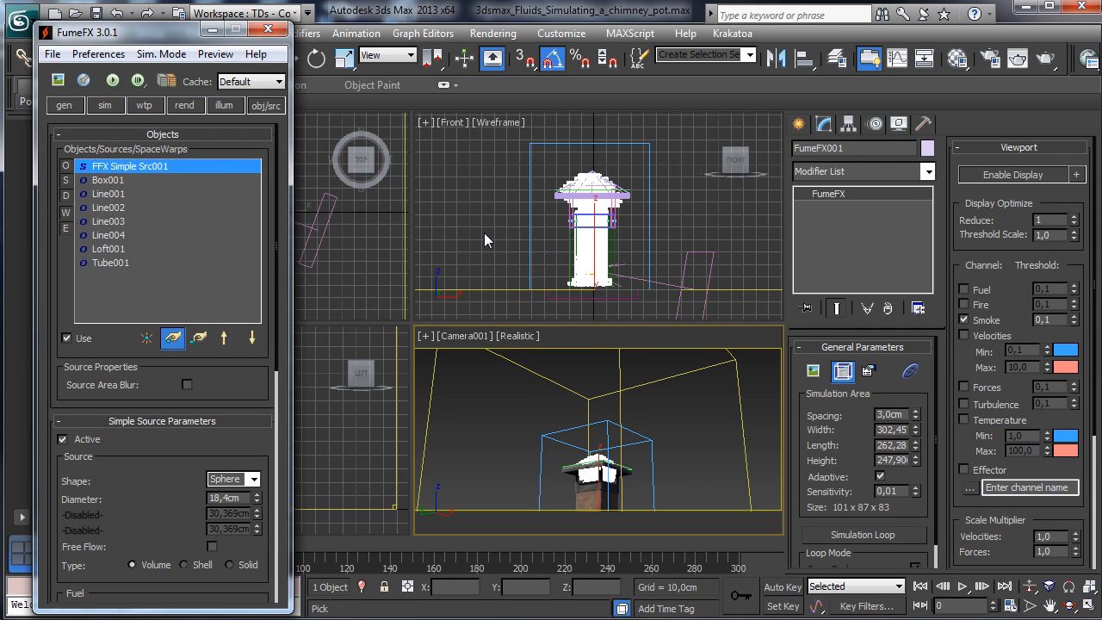
left_click(693, 248)
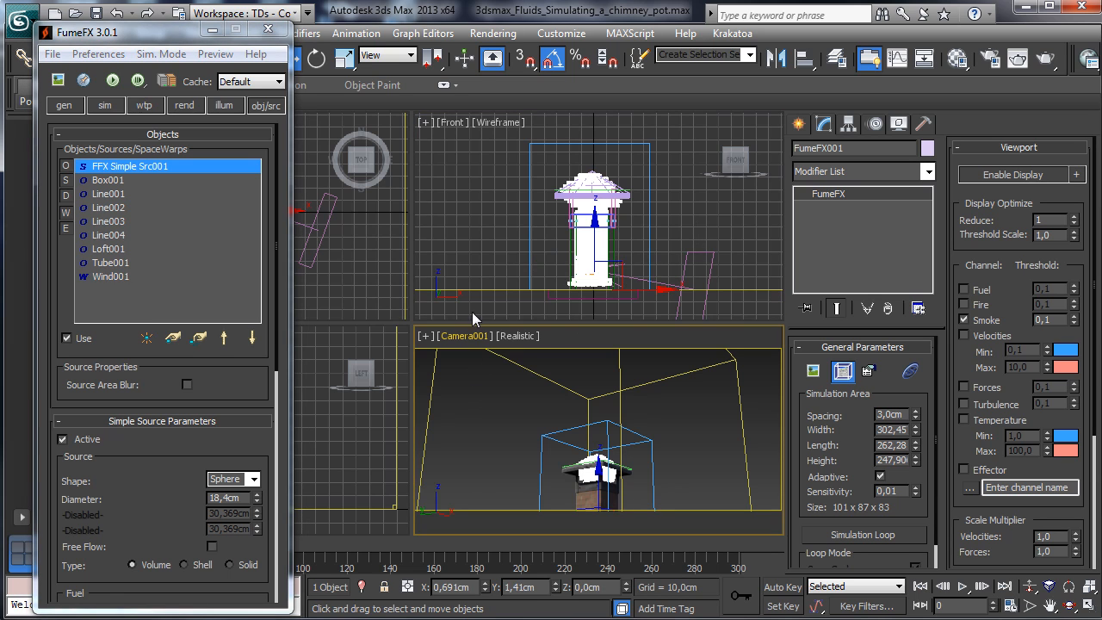
Step: Select the wind space warp and set its turbulence to 2
left_click(566, 275)
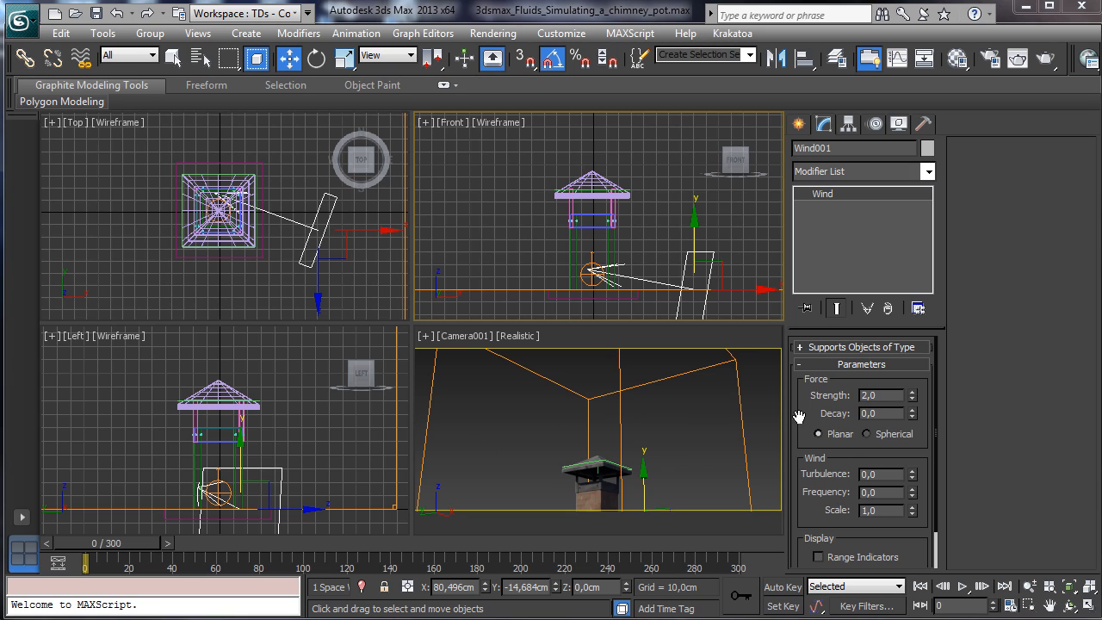
double_click(896, 474)
type("2")
key("Return")
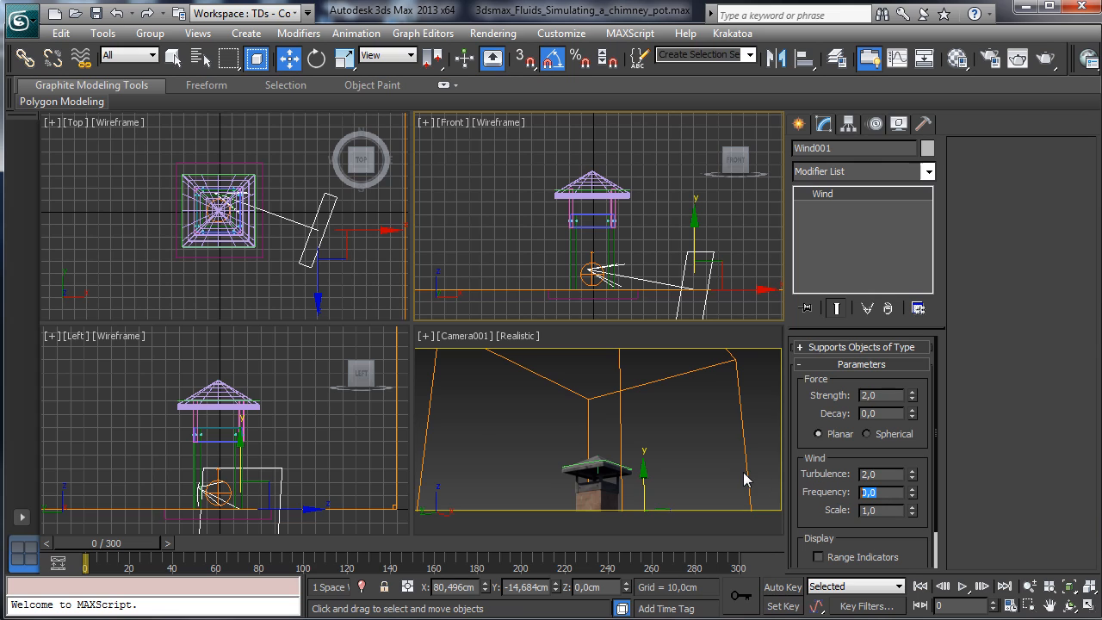
Step: Set the wind's frequency to 1.3 and scale to 0.5, and test-run the FumeFX grid's simulation to about frame 146
type("1")
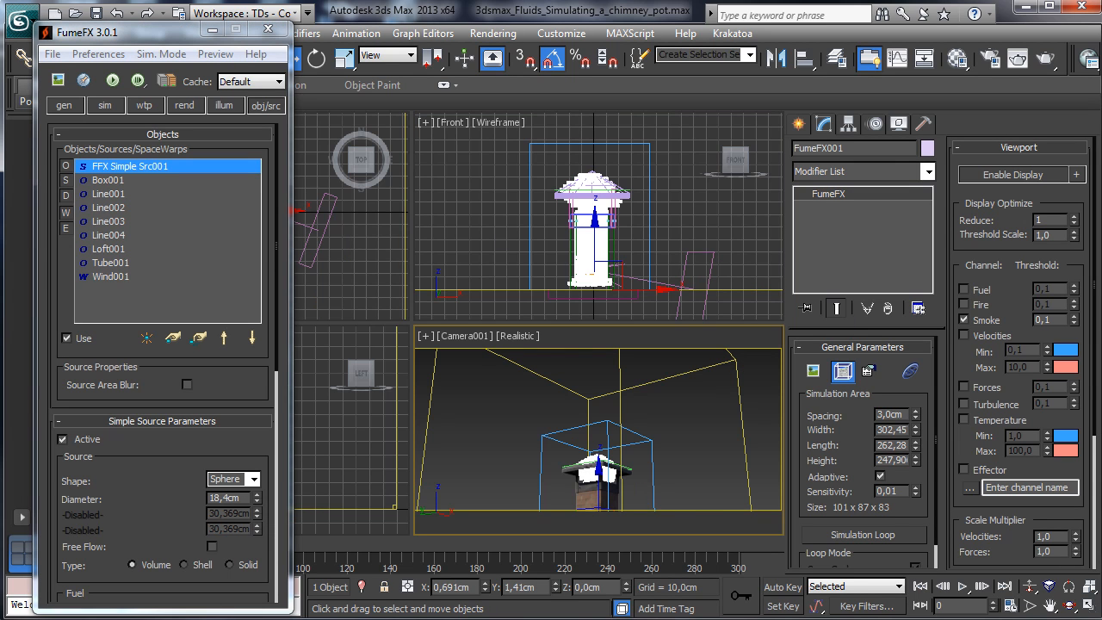
left_click_drag(1101, 95, 886, 62)
left_click(112, 80)
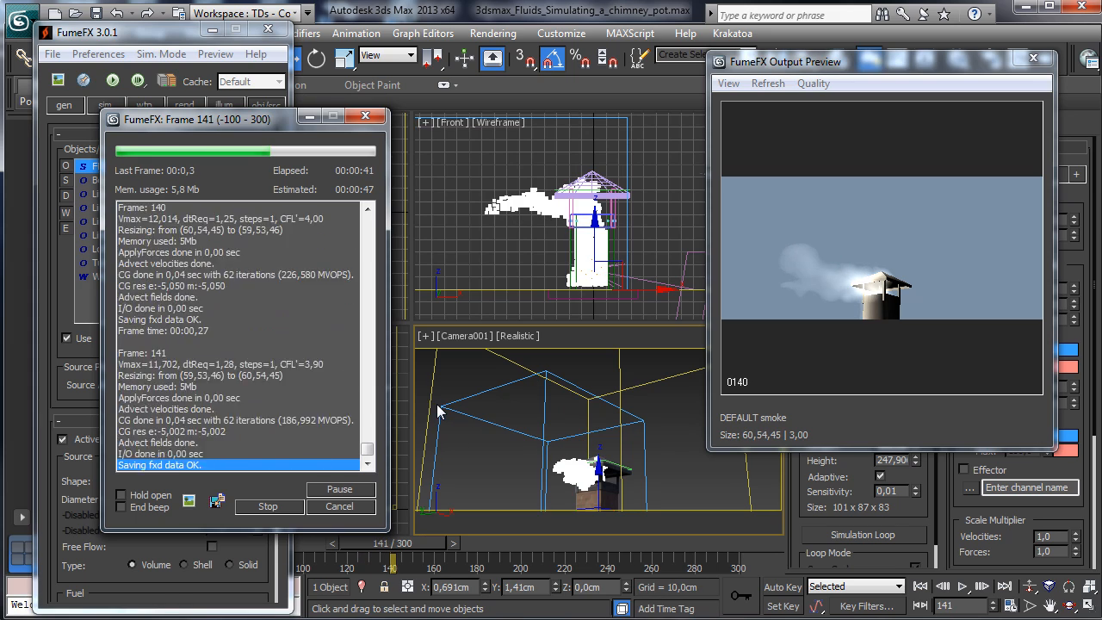
left_click(341, 507)
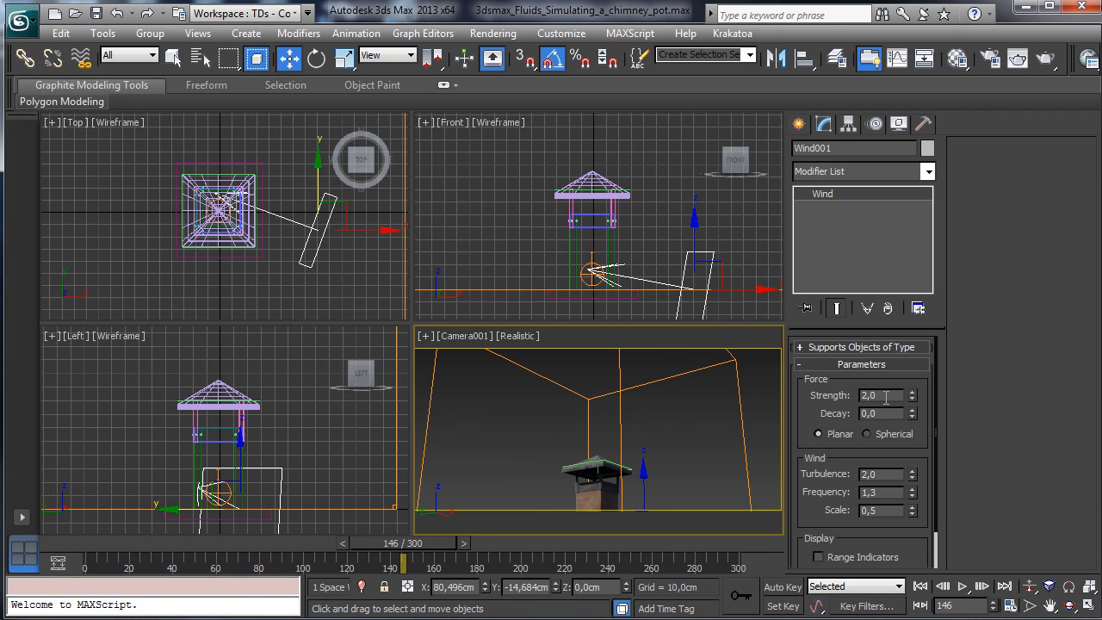
Step: Set the wind space warp's strength to 1 and its scale to 0.3
type("1")
key("Return")
left_click(887, 509)
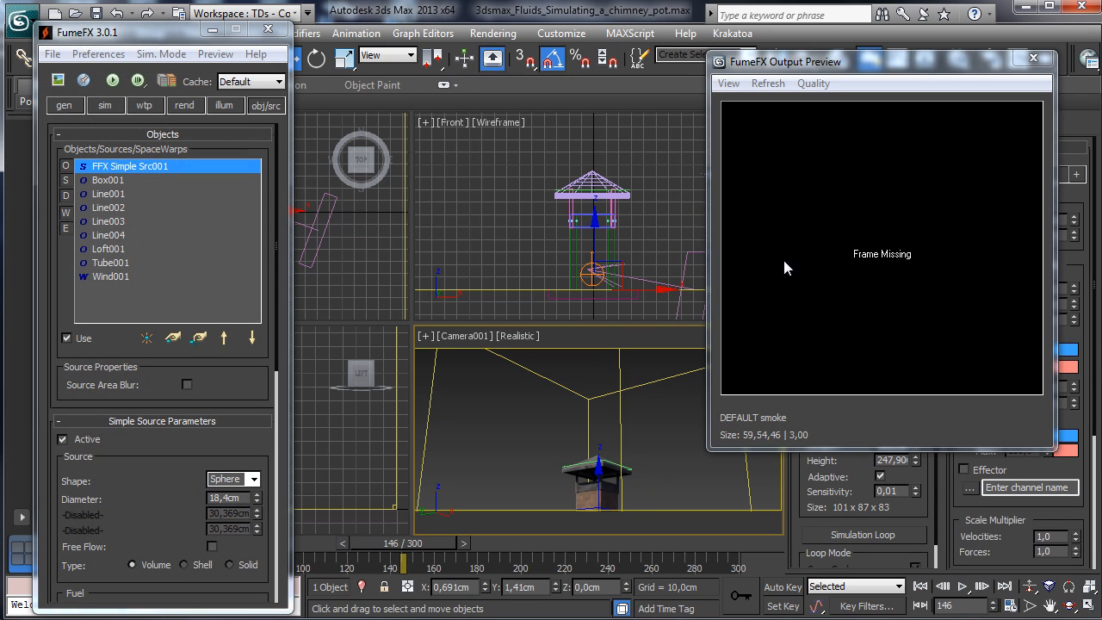
Step: Set the FumeFX simulation's vorticity to 0.3 and X turbulence to 0.5 cm
left_click(104, 105)
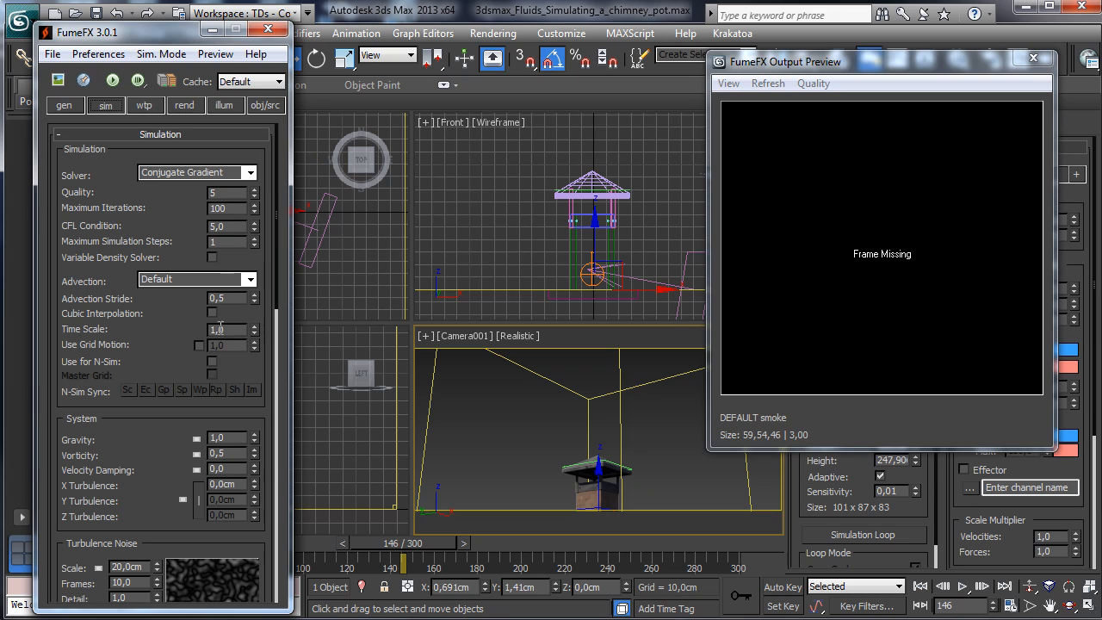
scroll(183, 308, "down", 5)
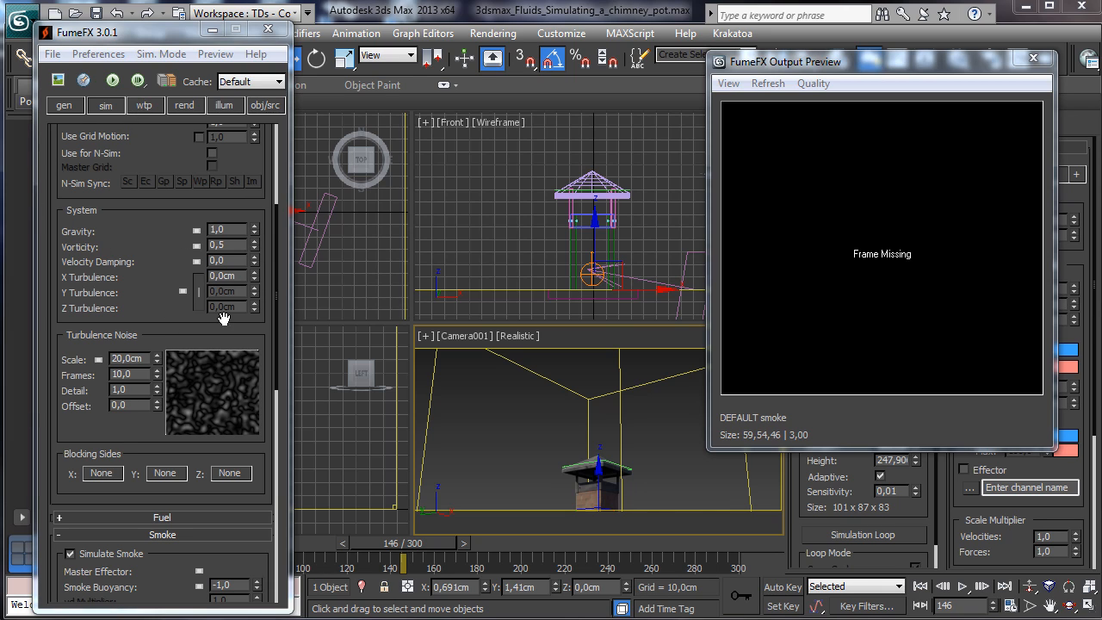
left_click(247, 247)
key("BackSpace")
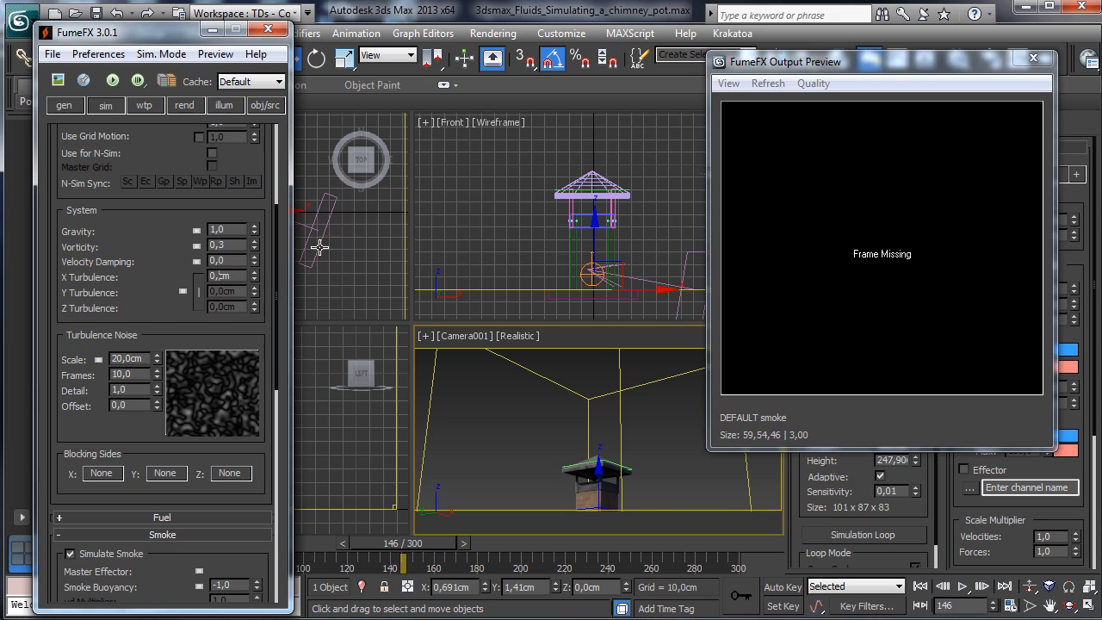
type("5")
key("Return")
Step: Set the turbulence noise scale to 30 cm and its detail to 3.5
type("30")
key("Return")
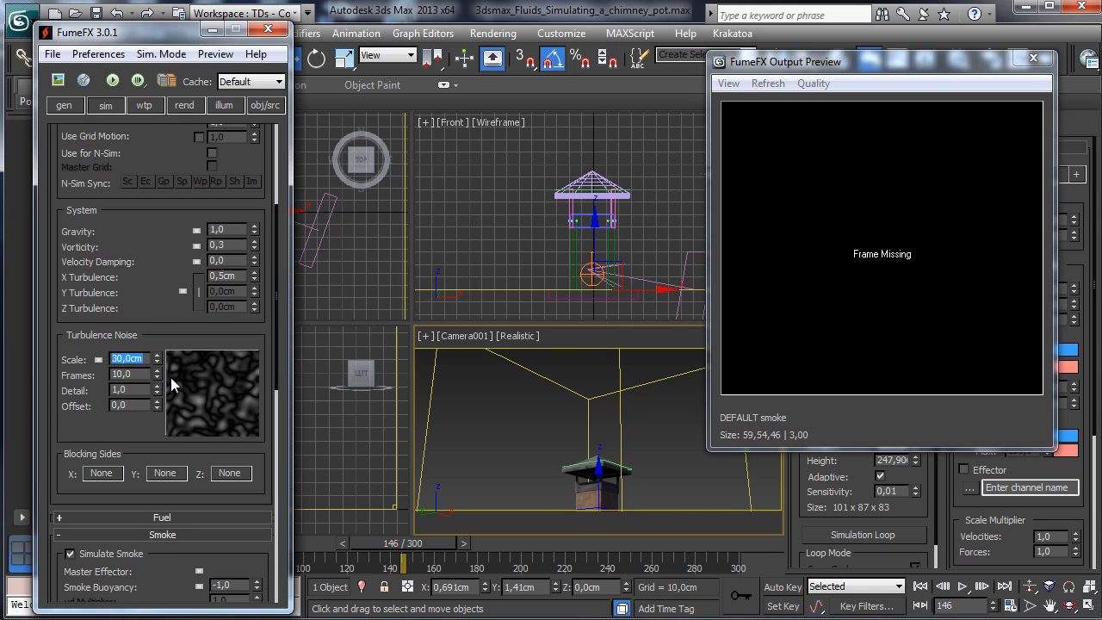
double_click(137, 389)
type("3,5")
key("Return")
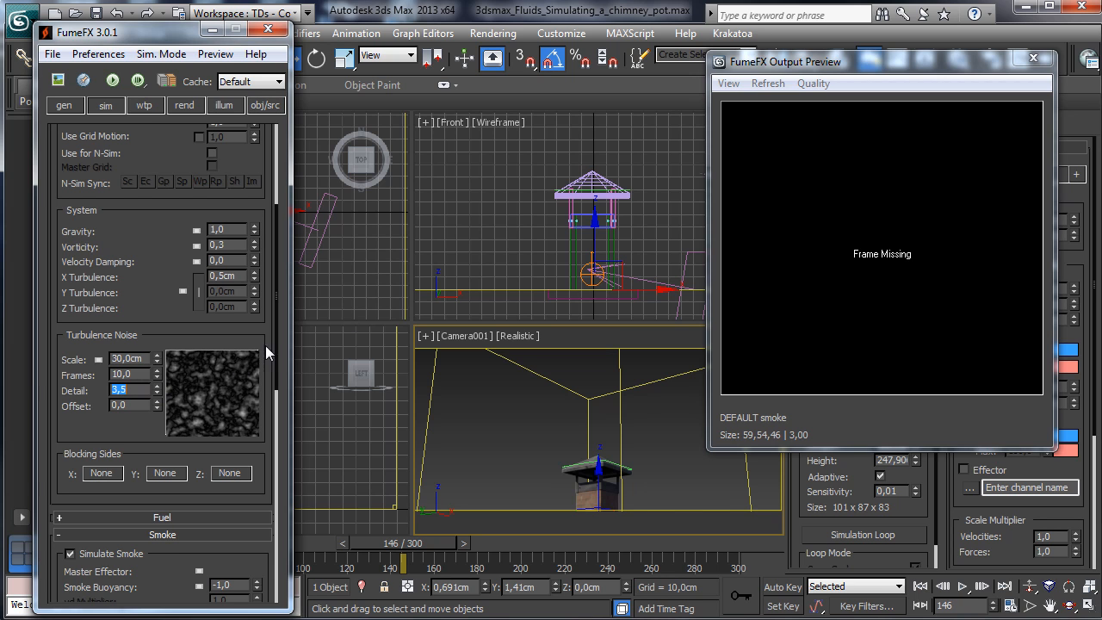
Step: Test-run the simulation to about frame 44 and reduce the X turbulence to 0.1 cm
left_click(112, 81)
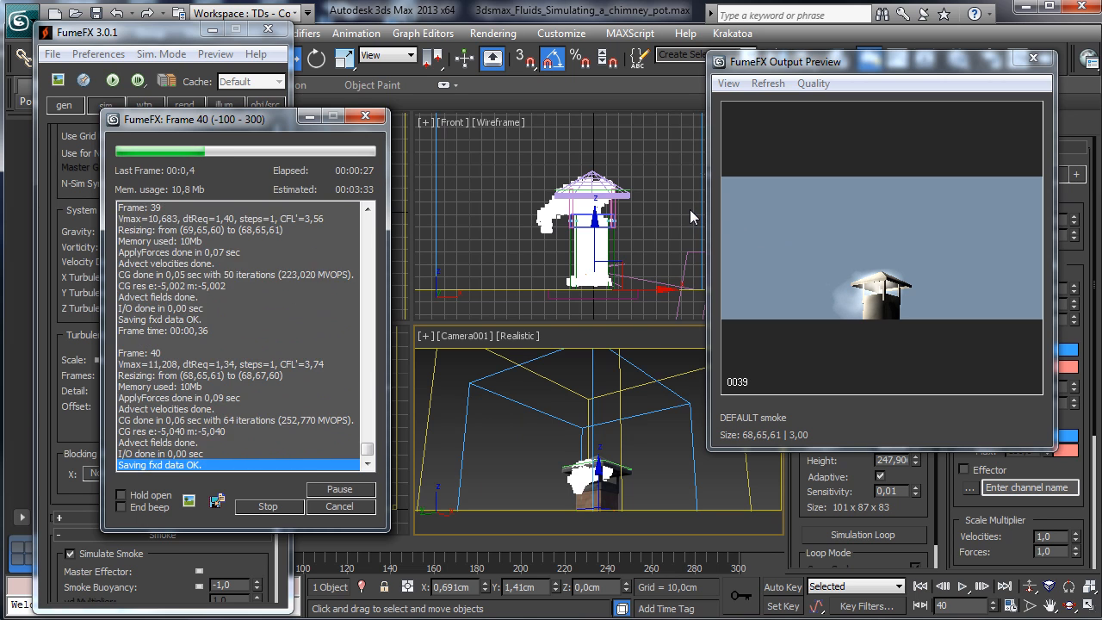
left_click(325, 507)
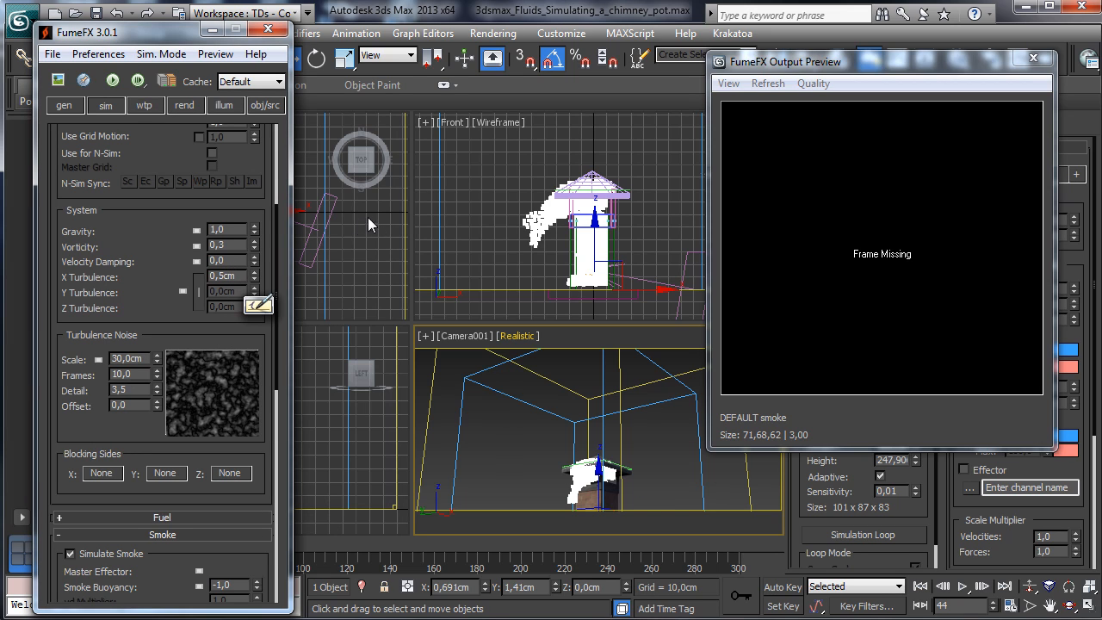
key("BackSpace")
type("1")
key("Return")
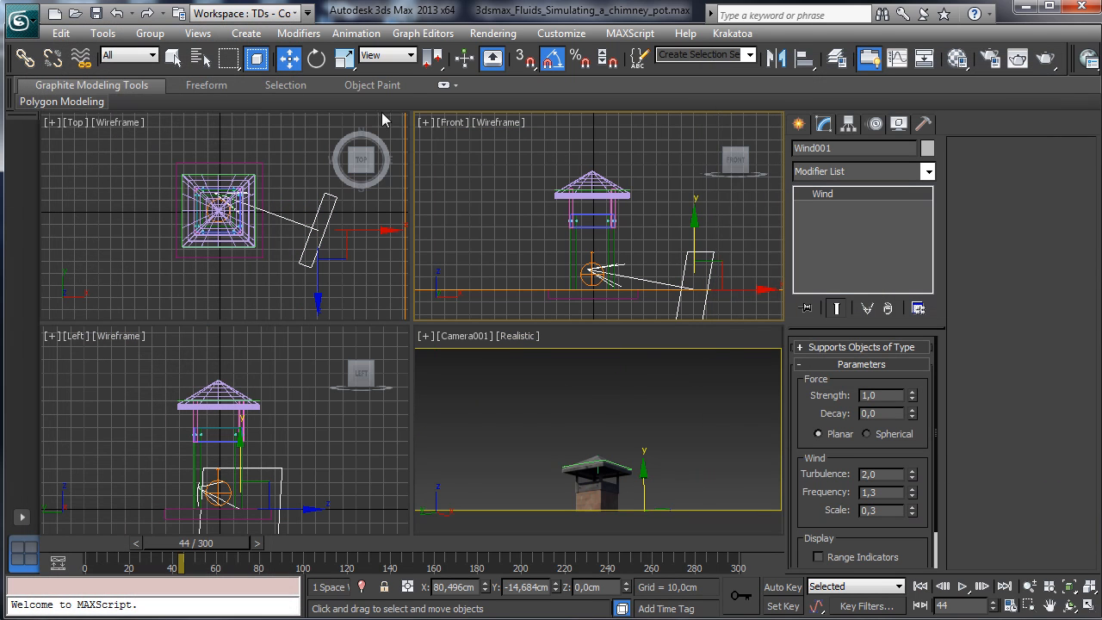
Step: Rotate the wind in the local coordinate system in the front view so it aims more steeply upward at the chimney
left_click(317, 58)
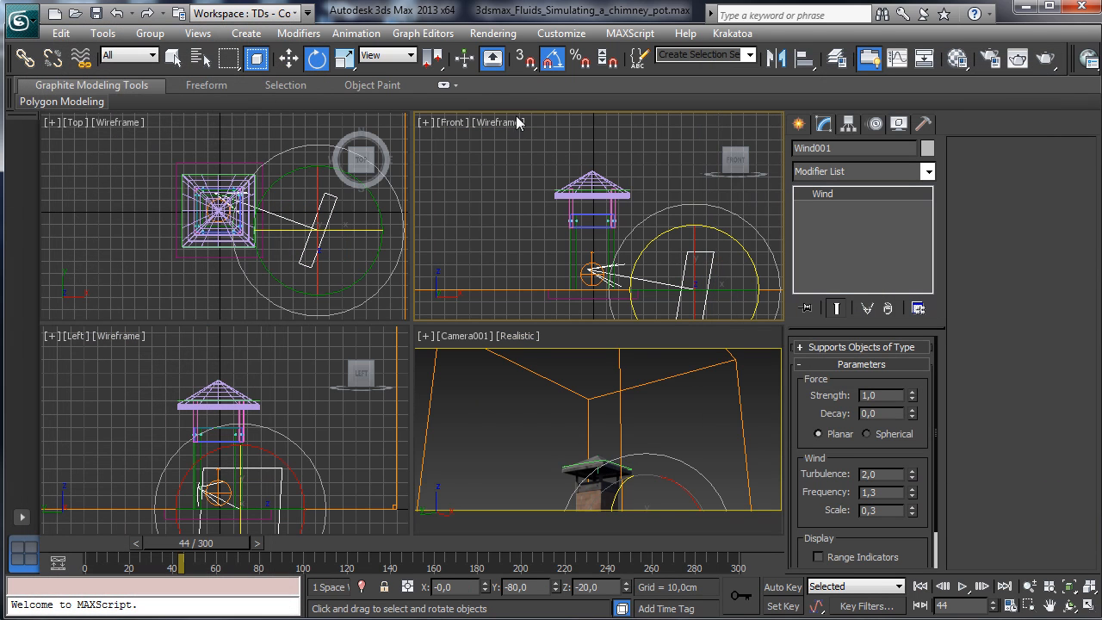
left_click(400, 55)
left_click(378, 119)
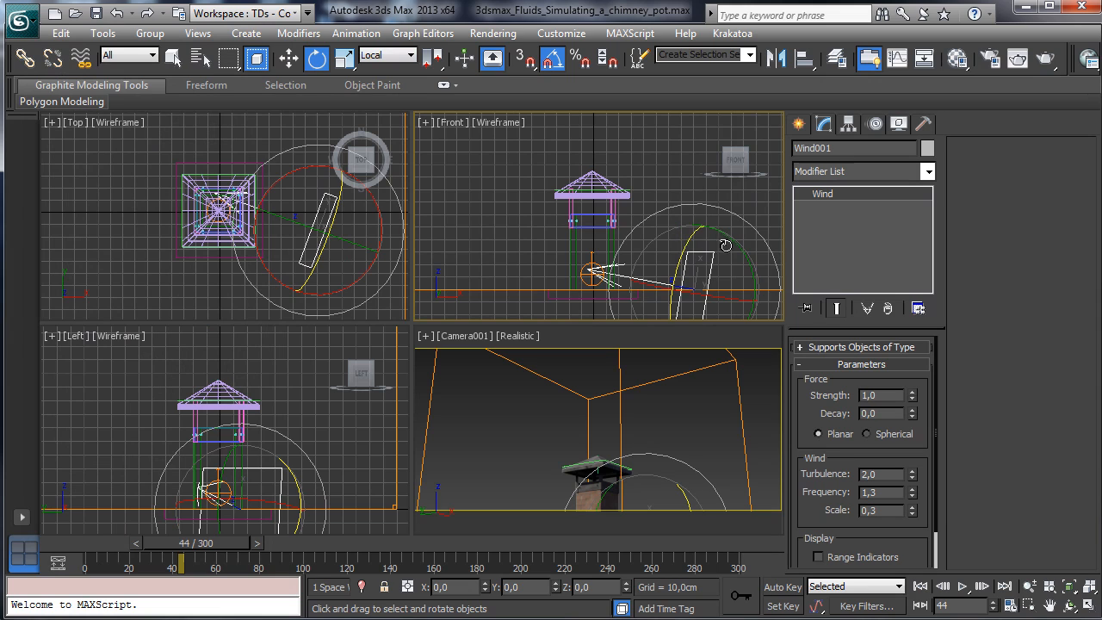
left_click_drag(727, 244, 689, 277)
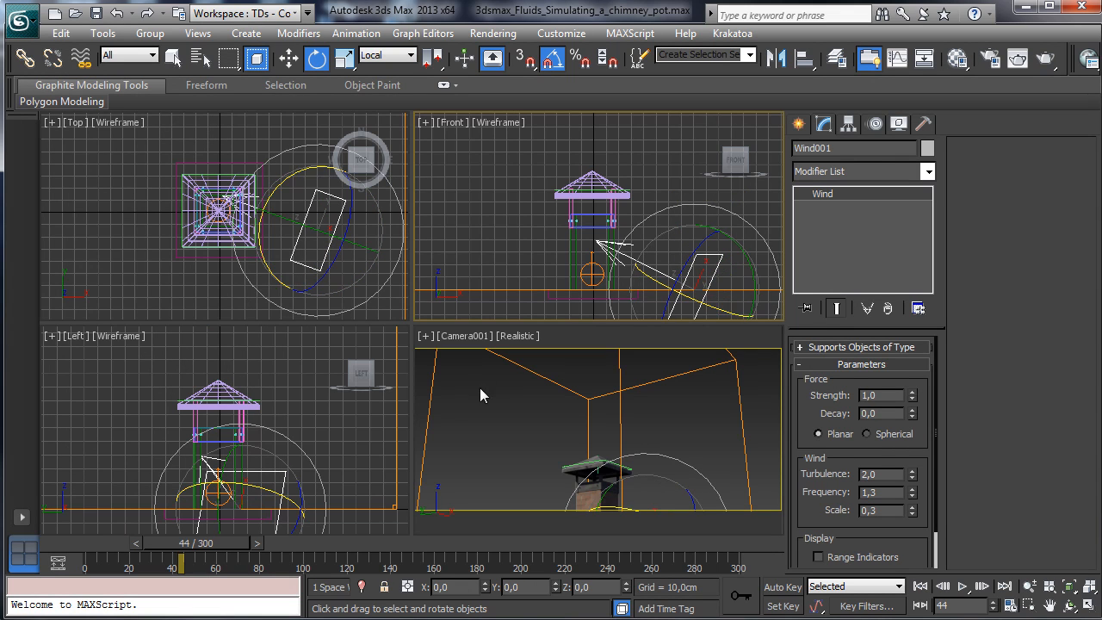
right_click(479, 387)
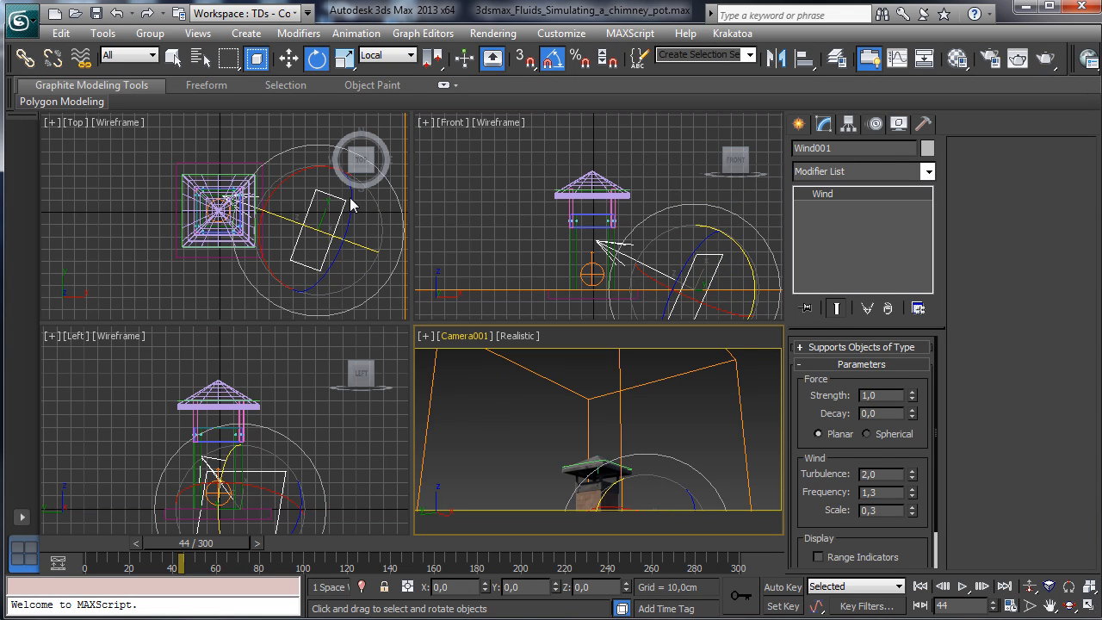
Step: Rerun the FumeFX grid's simulation with an enlarged output preview and stop it around frame 97
left_click(619, 363)
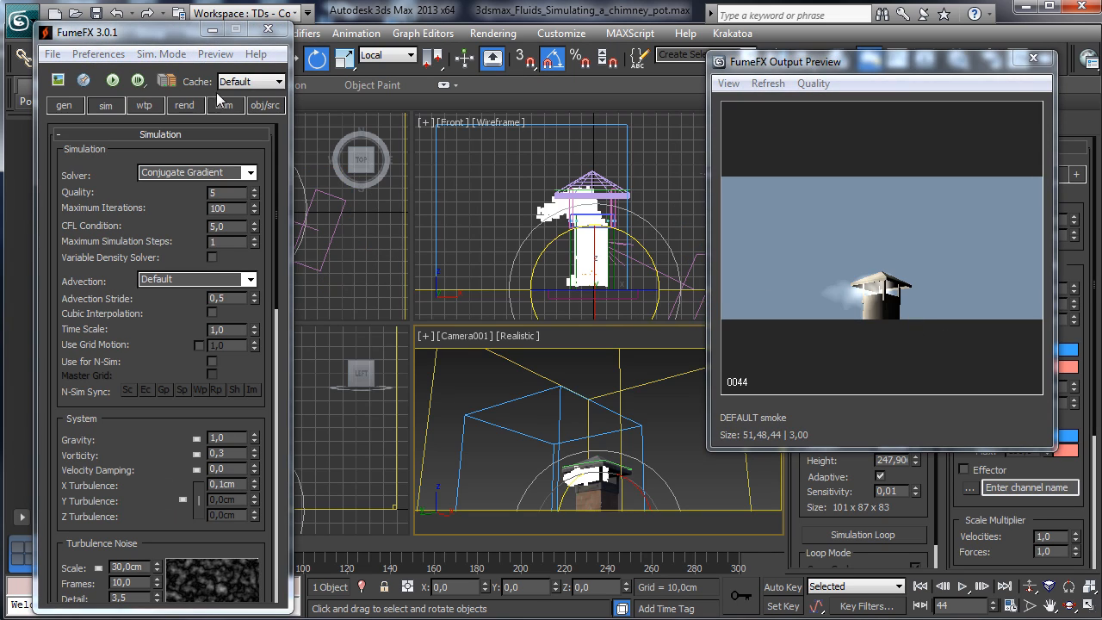
left_click(113, 81)
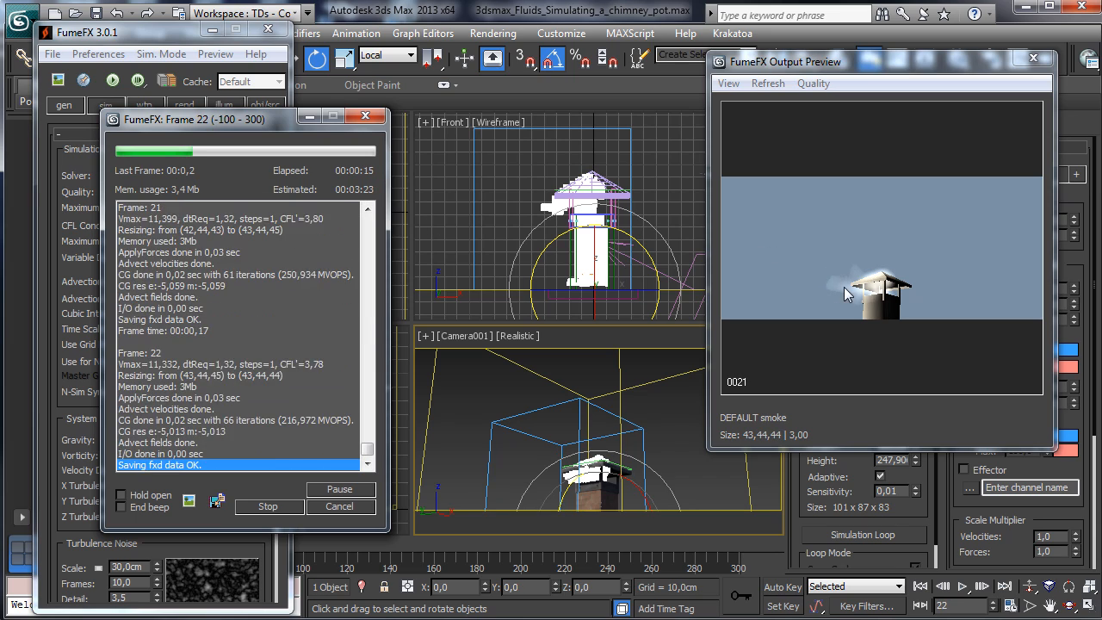
left_click(720, 415)
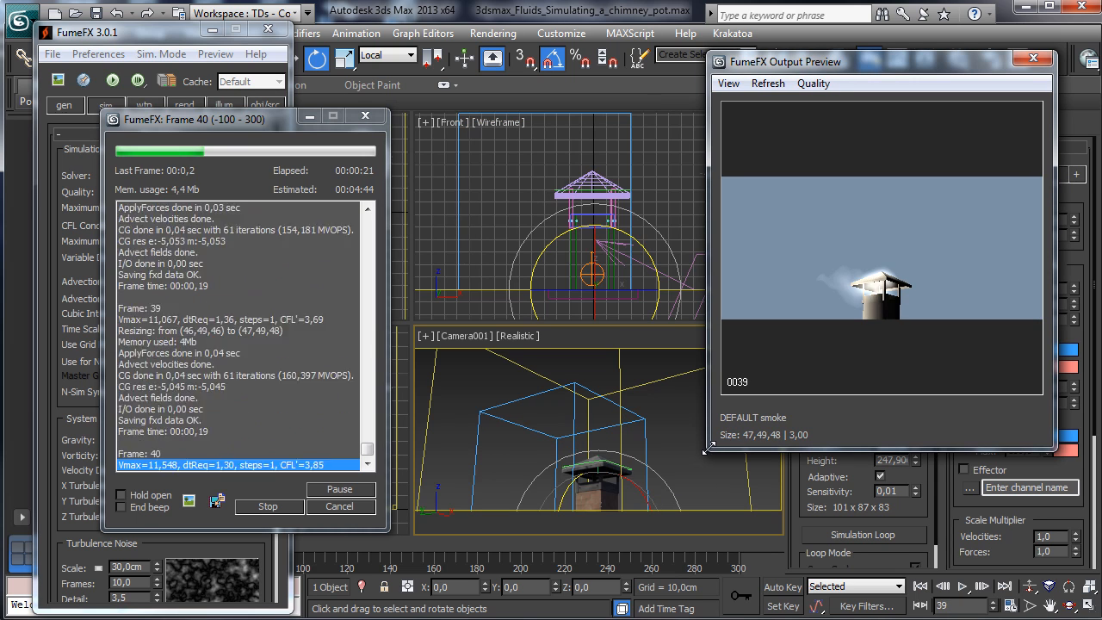
left_click_drag(708, 448, 631, 525)
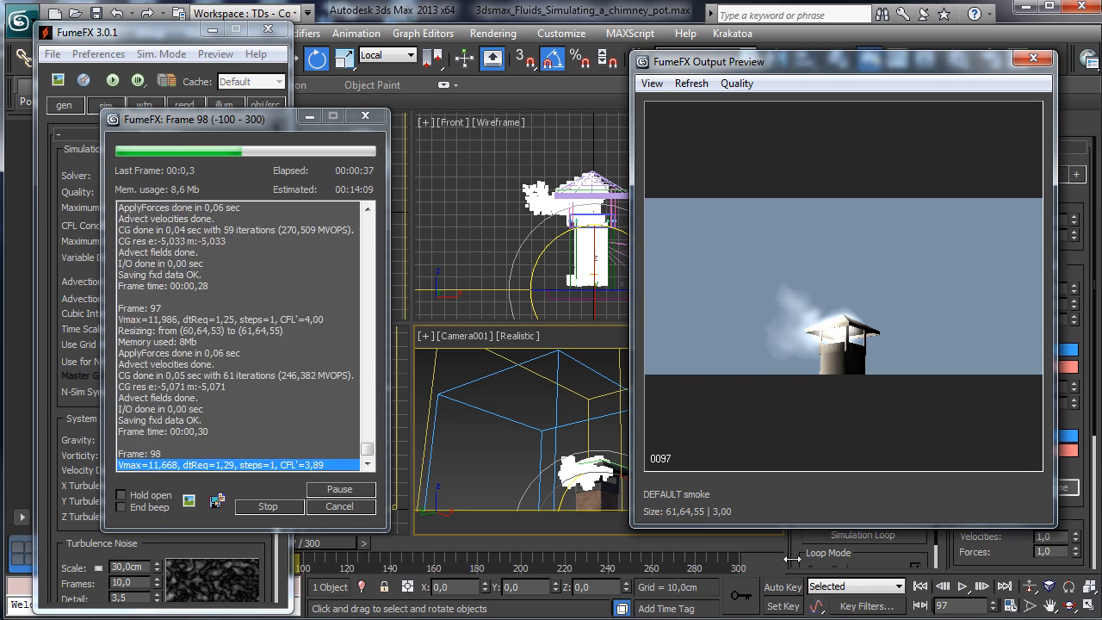
left_click(267, 506)
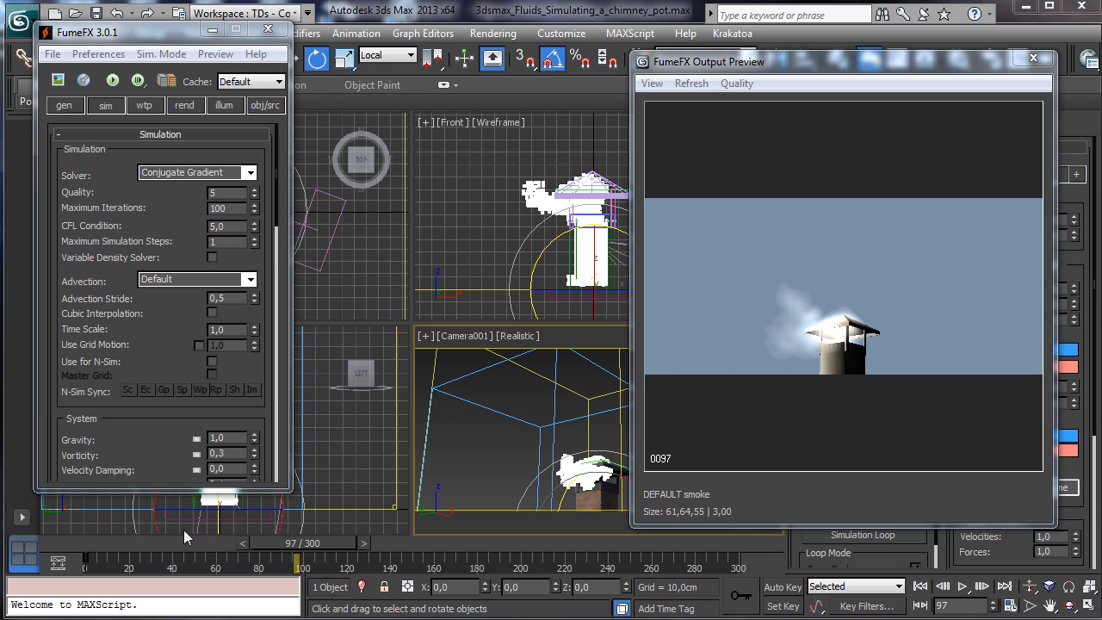
Step: Set the end of the FumeFX playback range to frame 300
left_click_drag(77, 544, 272, 564)
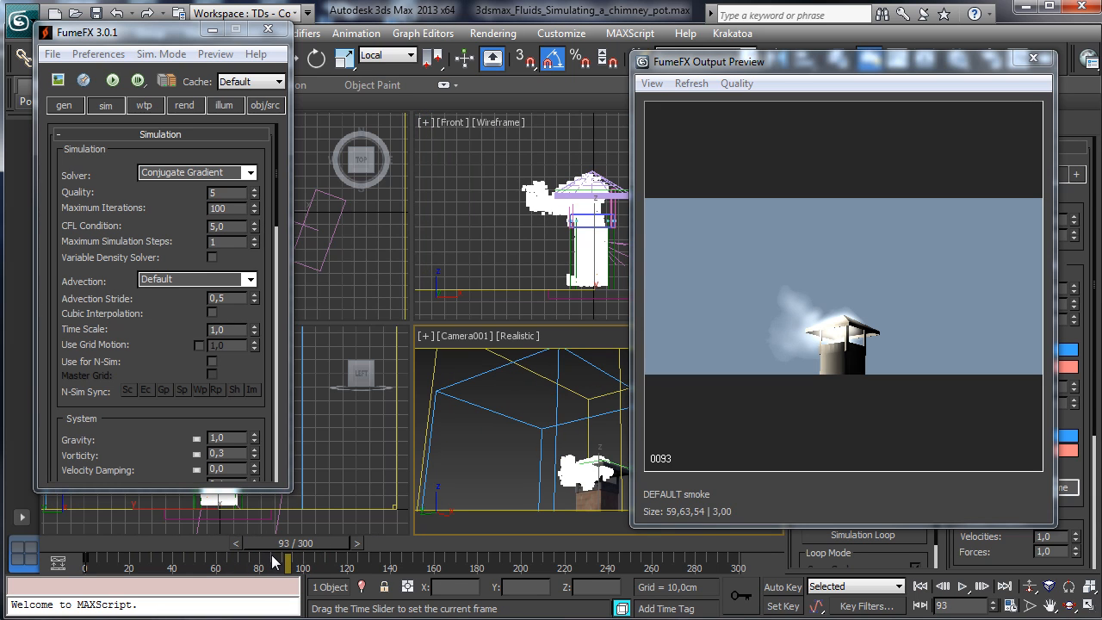
key("e")
left_click(64, 106)
left_click_drag(160, 361, 200, 82)
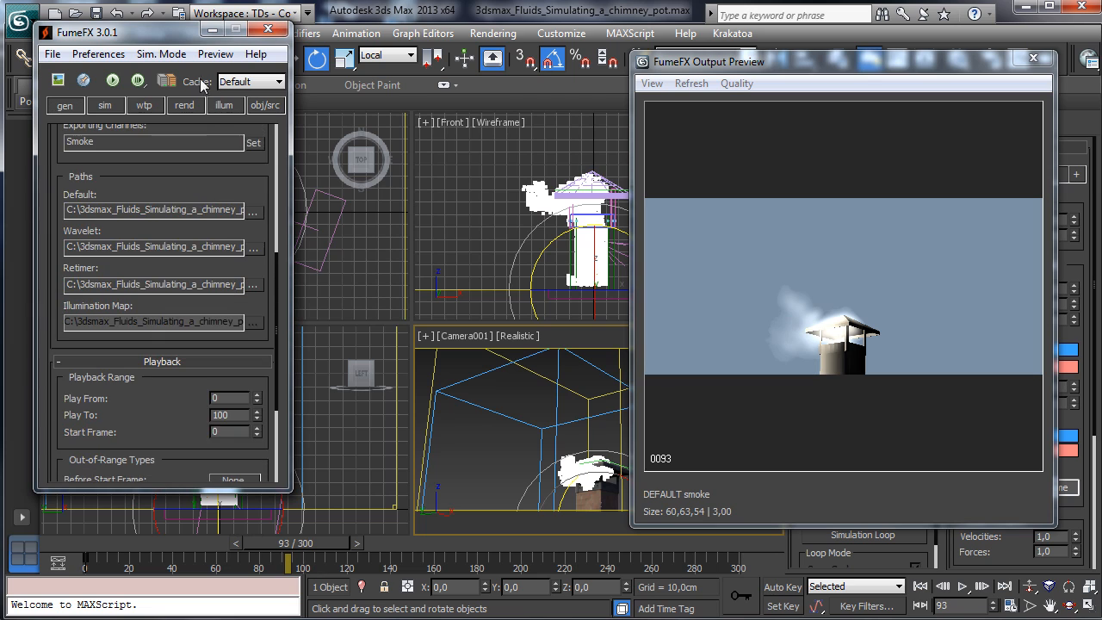
left_click_drag(173, 384, 175, 323)
double_click(234, 353)
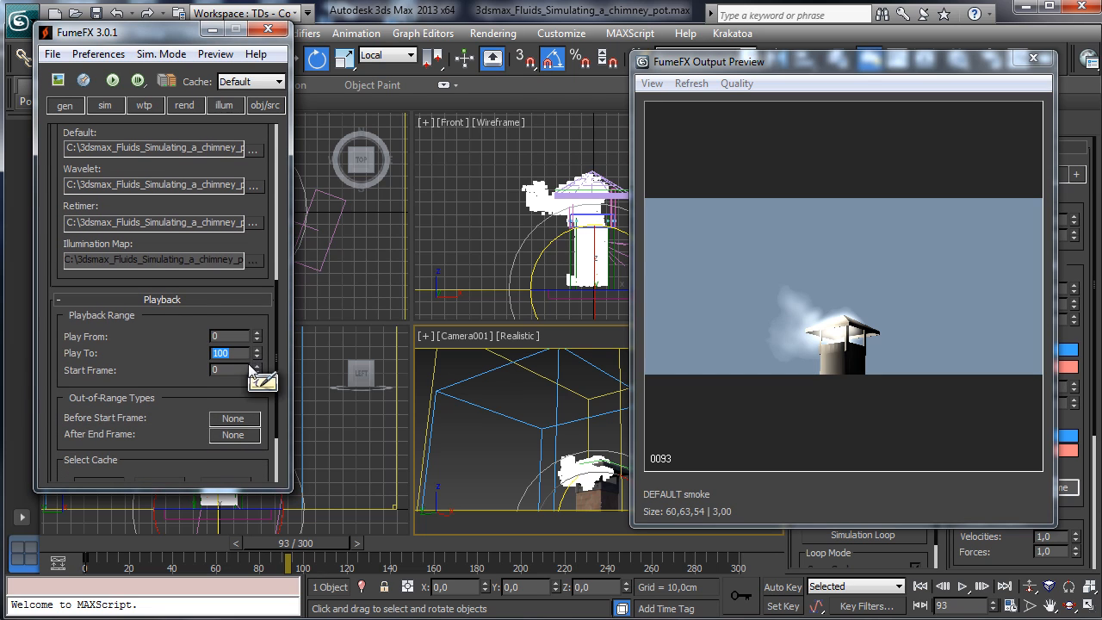
type("300")
key("Return")
Step: Go to frame 260 and render the camera view at 900 by 400
left_click_drag(307, 551, 655, 543)
key("e")
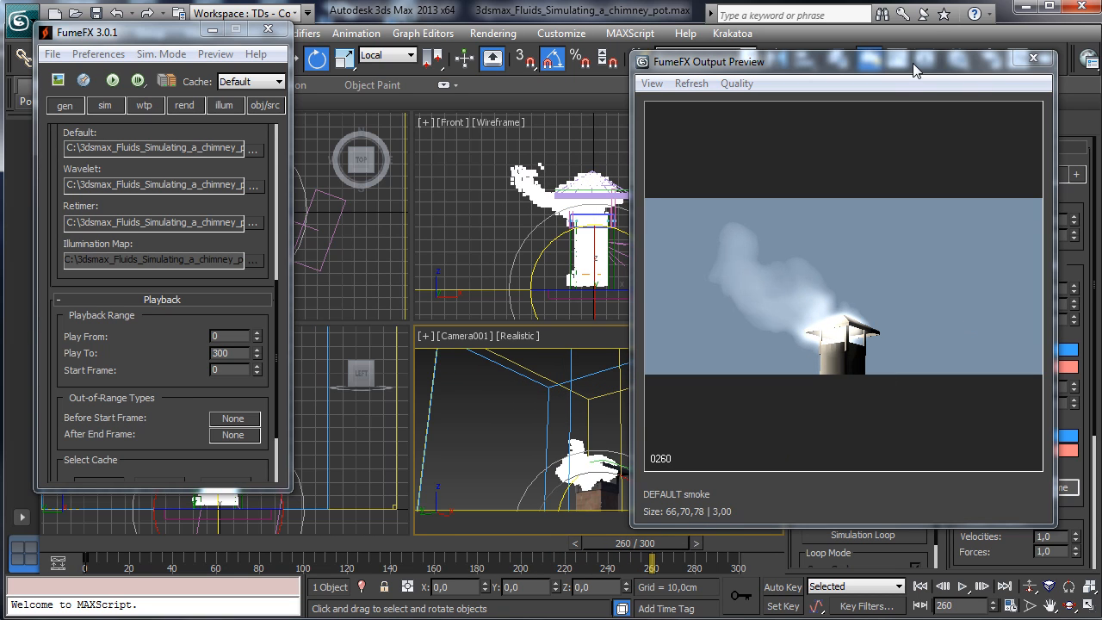
left_click(1033, 57)
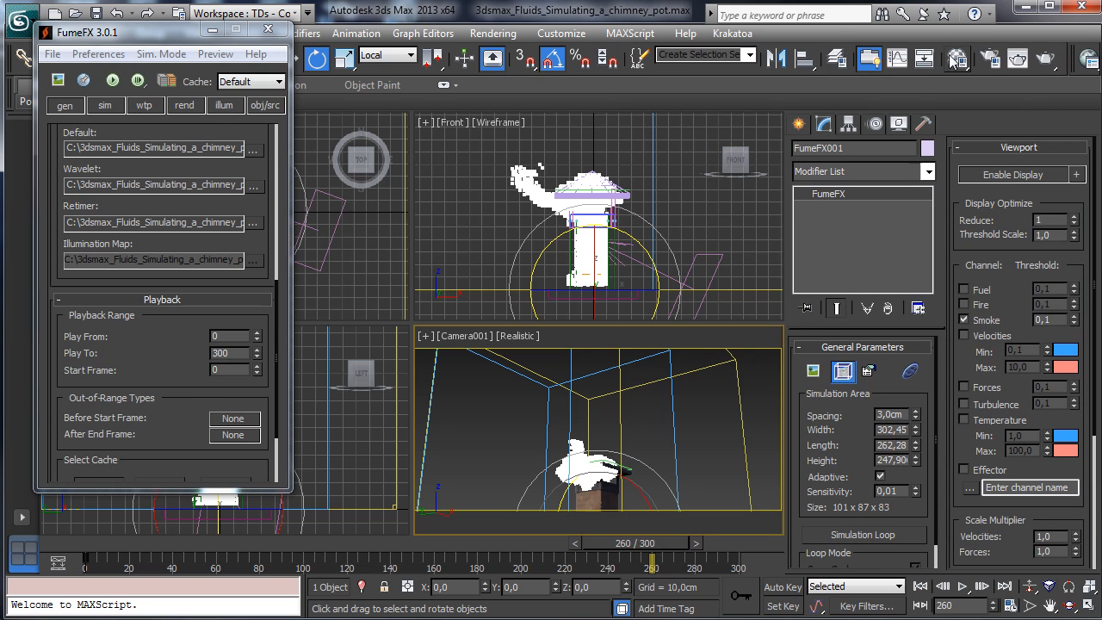
left_click(955, 58)
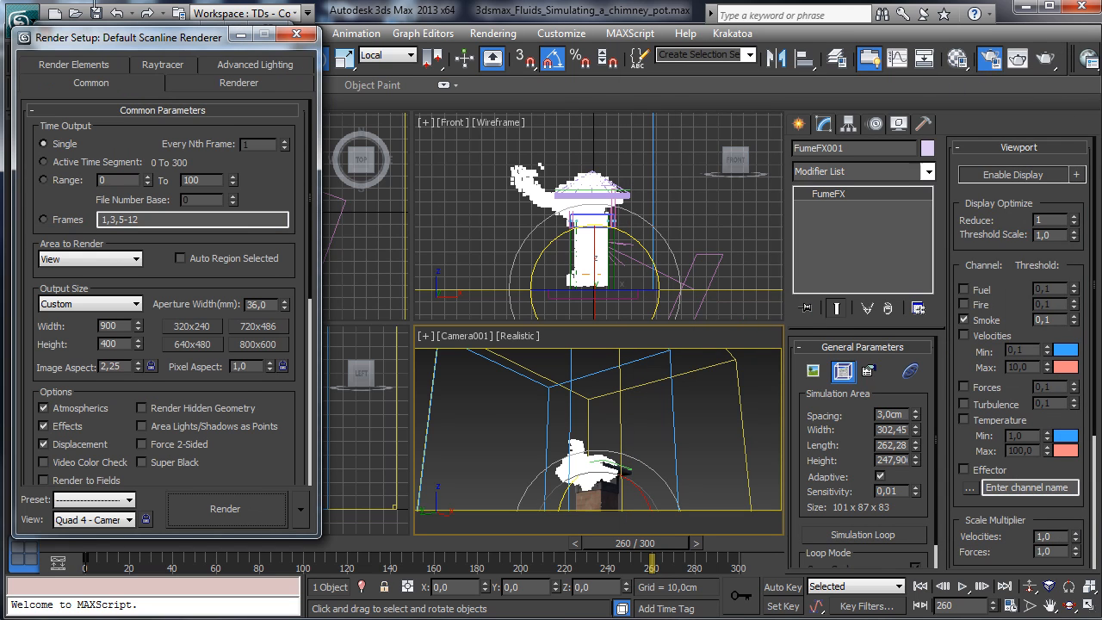
left_click(218, 508)
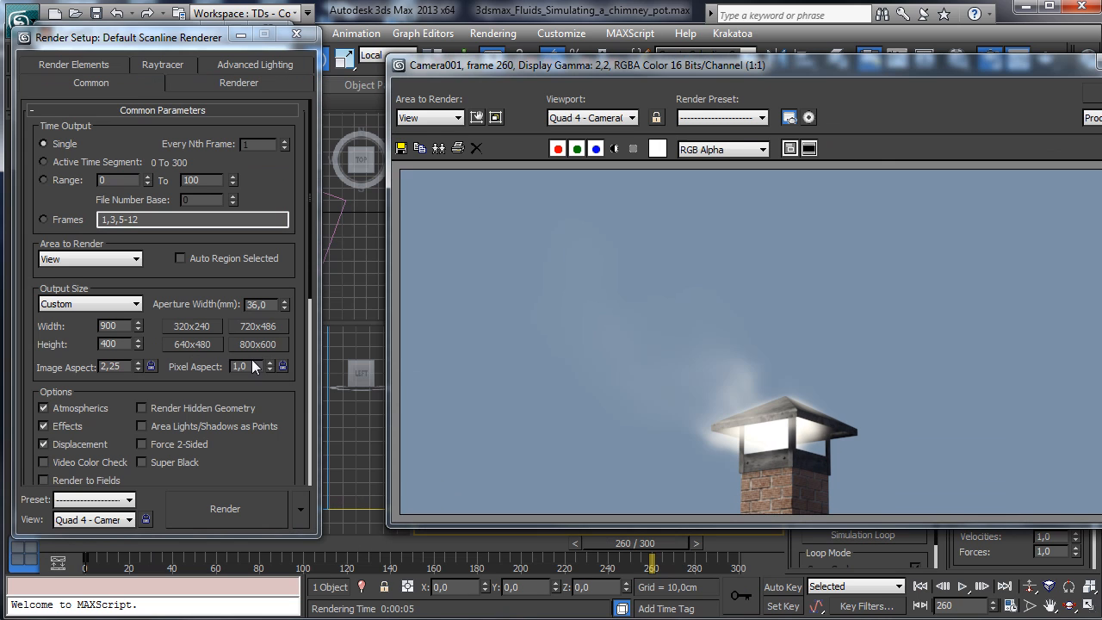
Step: Inspect the alpha channel of the rendered smoke and close the rendered frame
left_click(615, 149)
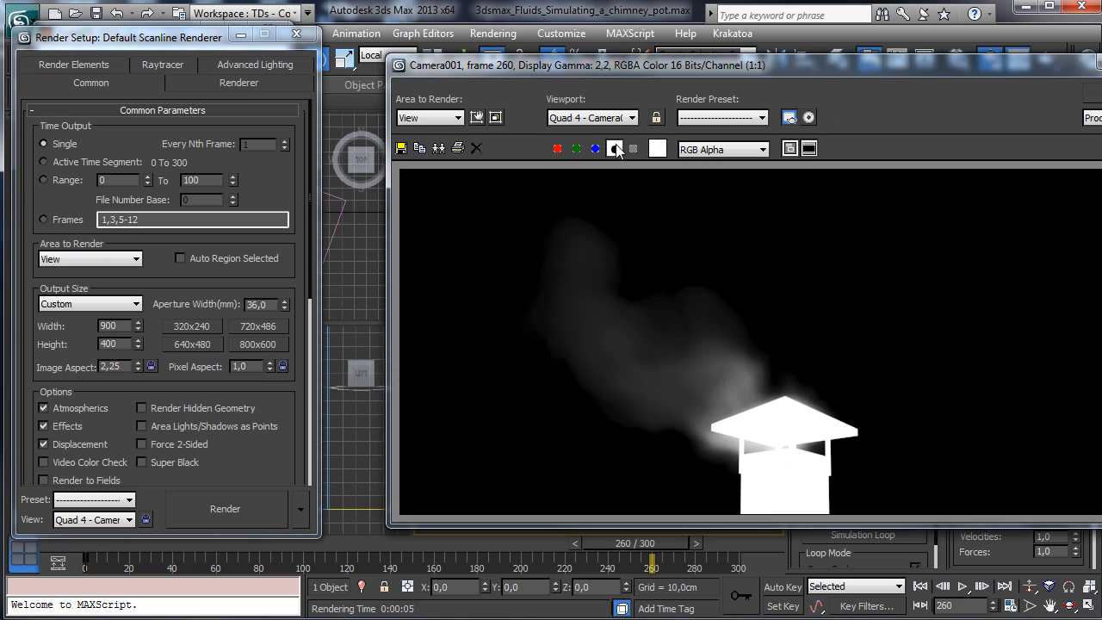
left_click(615, 149)
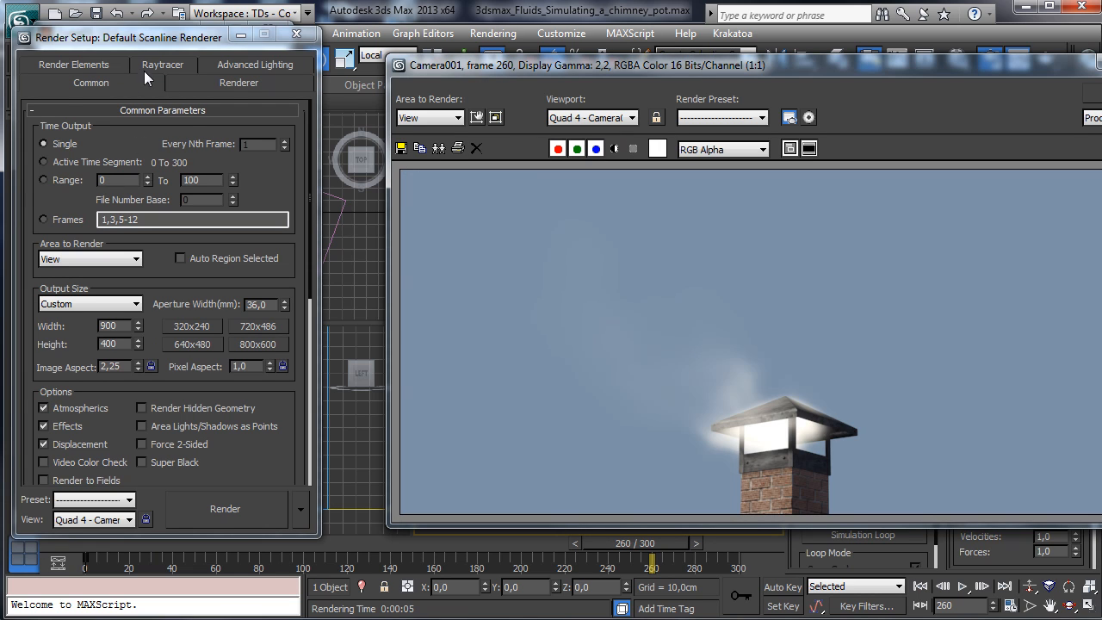
left_click_drag(836, 72, 643, 80)
left_click(971, 71)
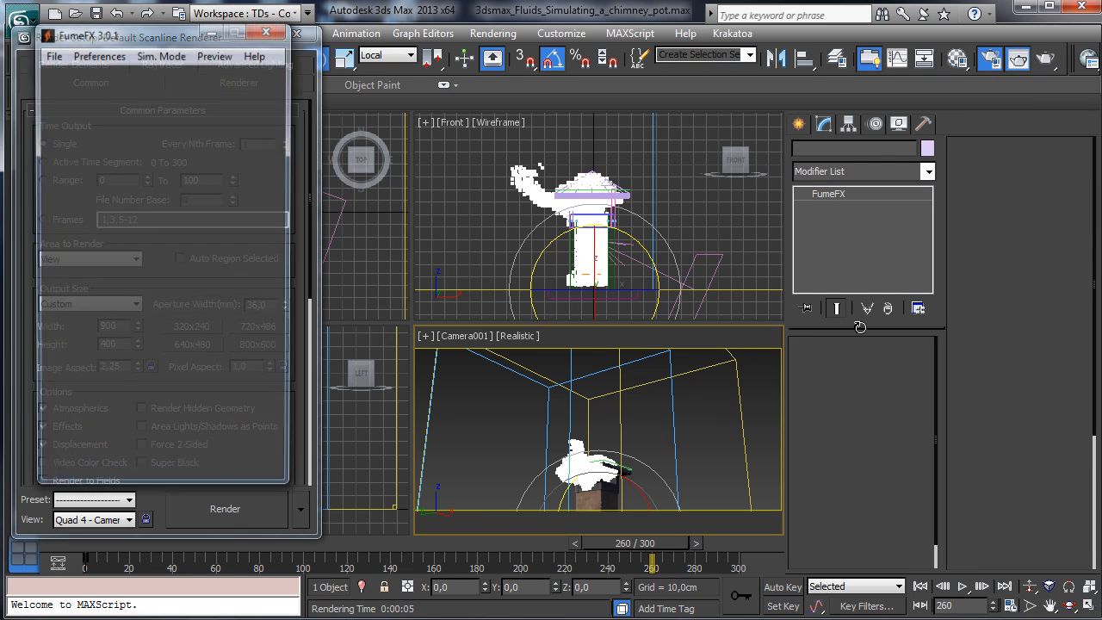
Step: Set the smoke's ambient color in the FumeFX rendering parameters to a very dark blue with RGB values 4, 8, 11
left_click(185, 105)
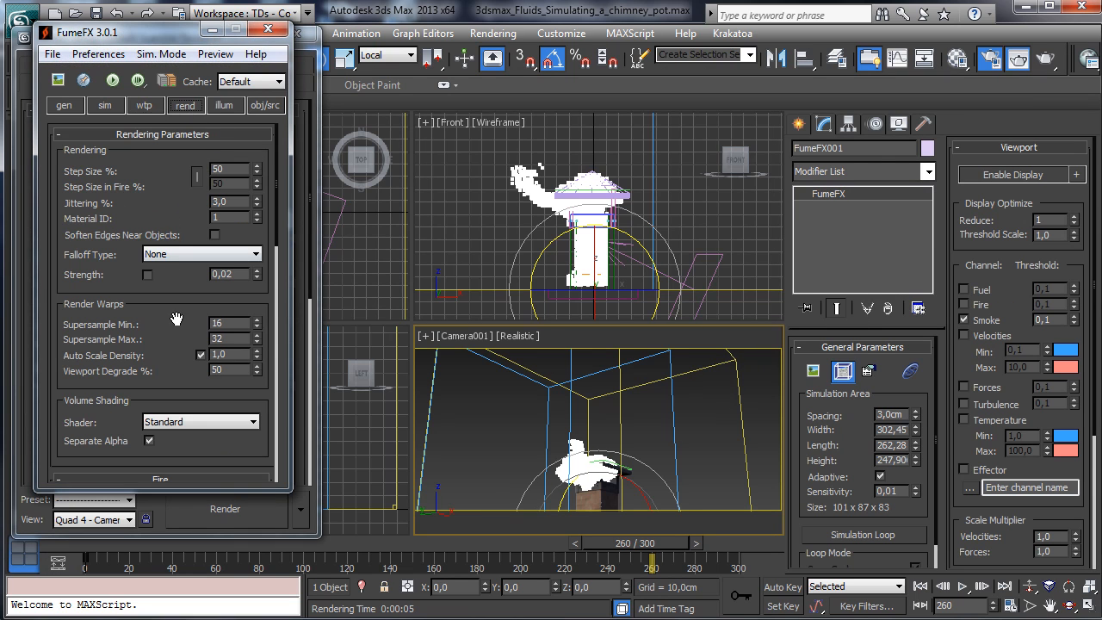
scroll(175, 320, "down", 5)
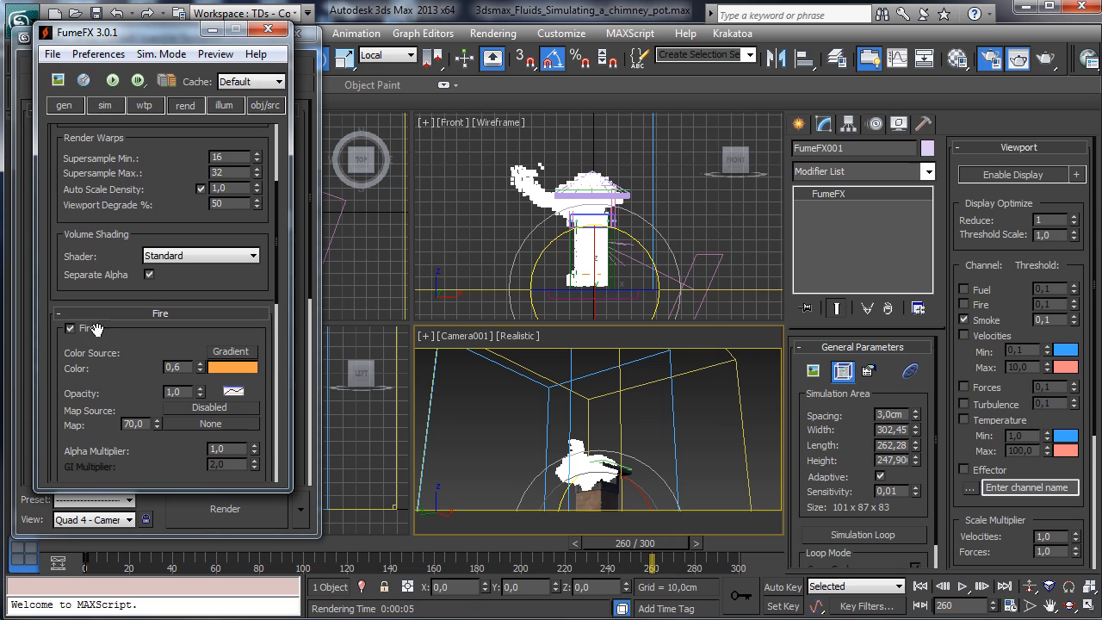
left_click(87, 315)
scroll(164, 345, "down", 4)
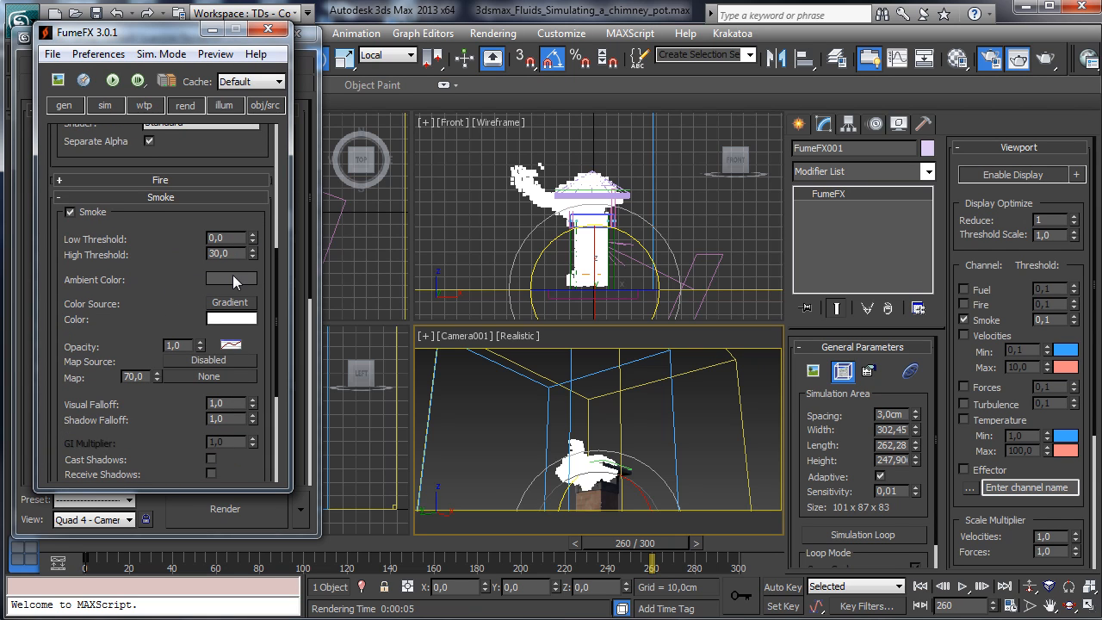
left_click(243, 277)
left_click(365, 263)
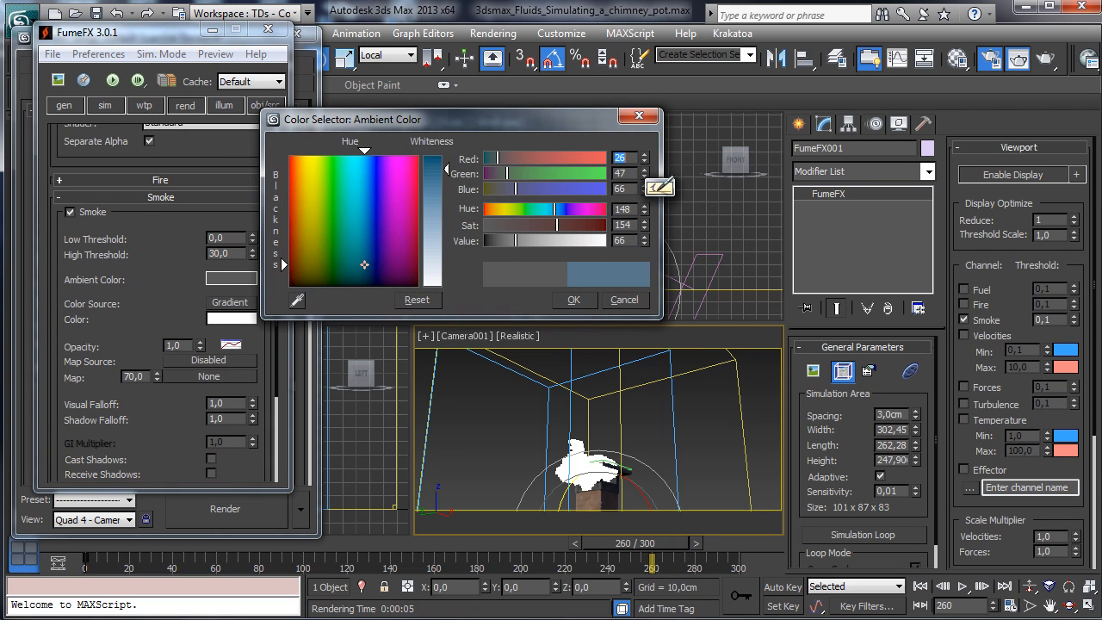
left_click(439, 161)
left_click_drag(507, 242, 488, 243)
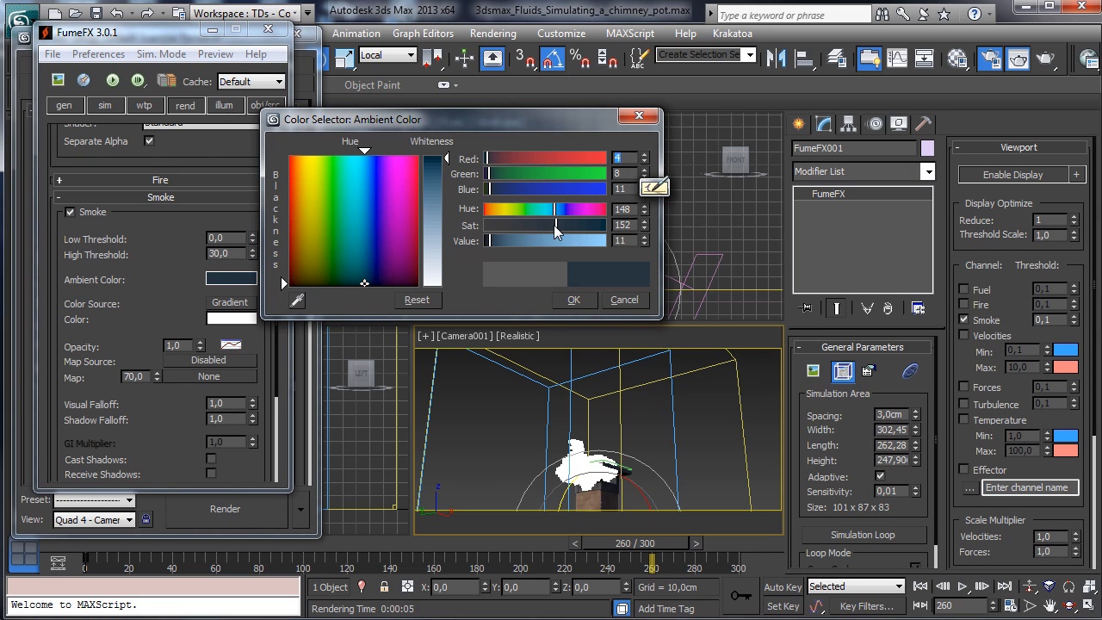
left_click(573, 300)
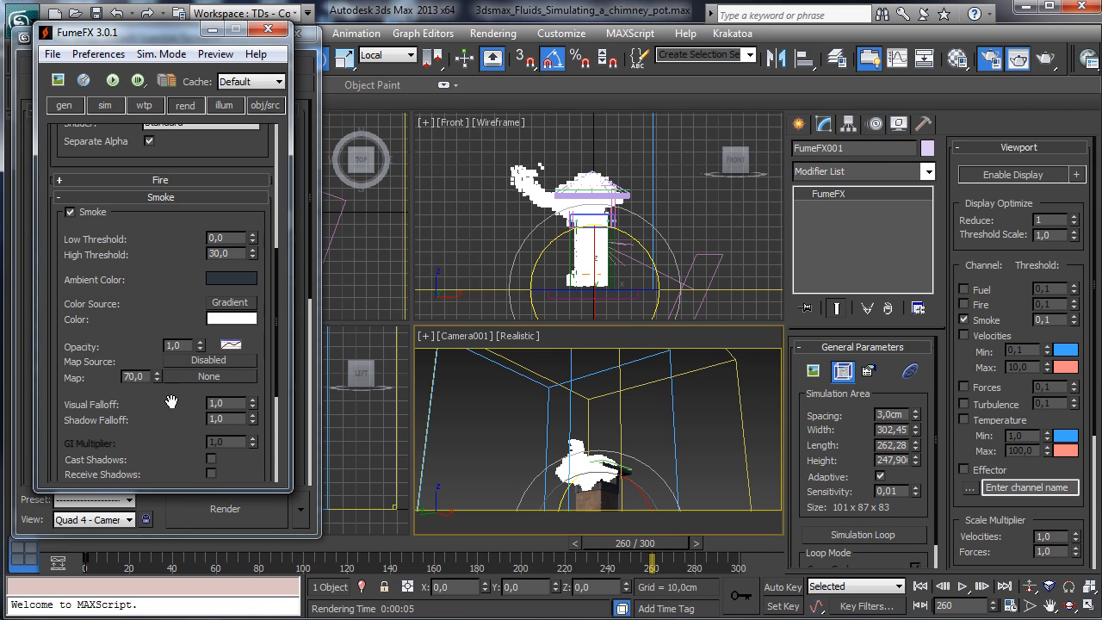
Step: Enable casting and receiving shadows for the smoke, re-render frame 260 from the camera and check its alpha channel
scroll(202, 412, "down", 3)
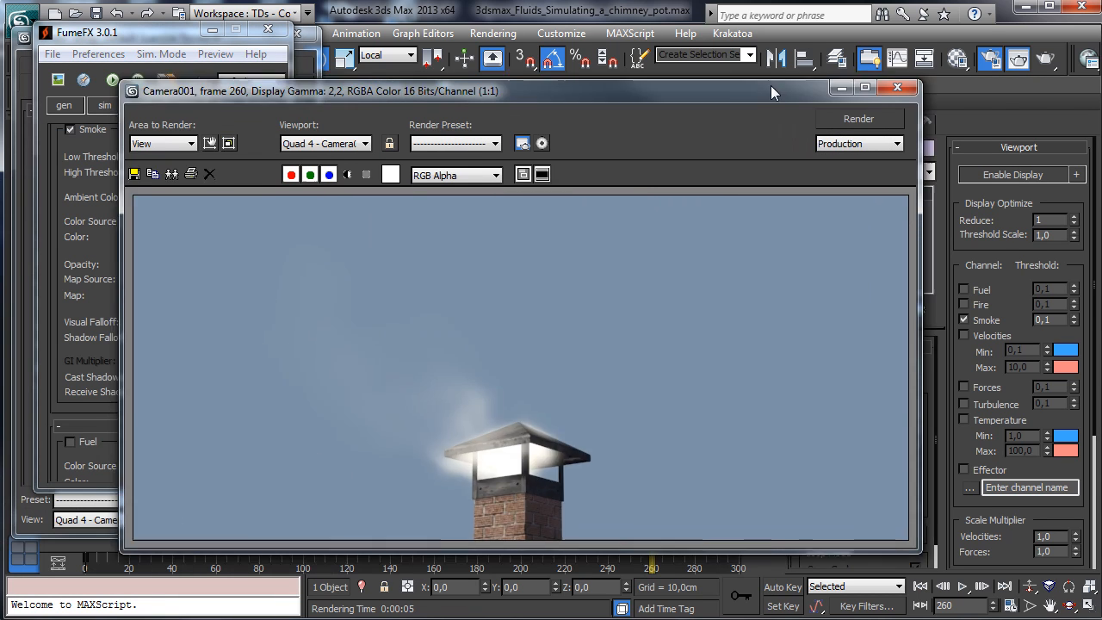
left_click_drag(770, 87, 836, 51)
left_click(912, 81)
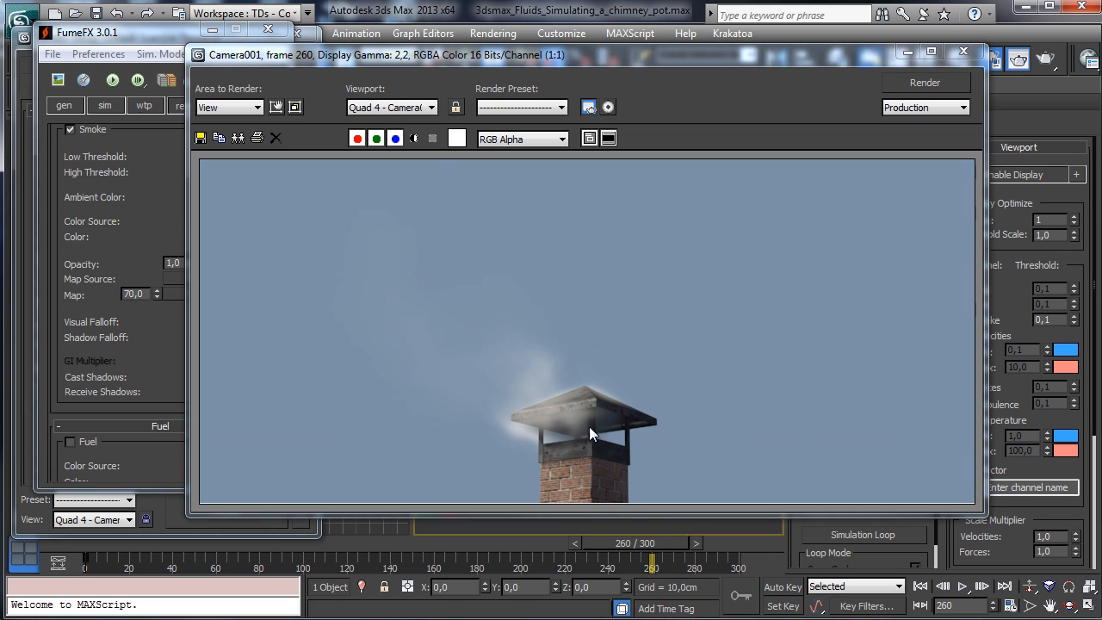
left_click(413, 139)
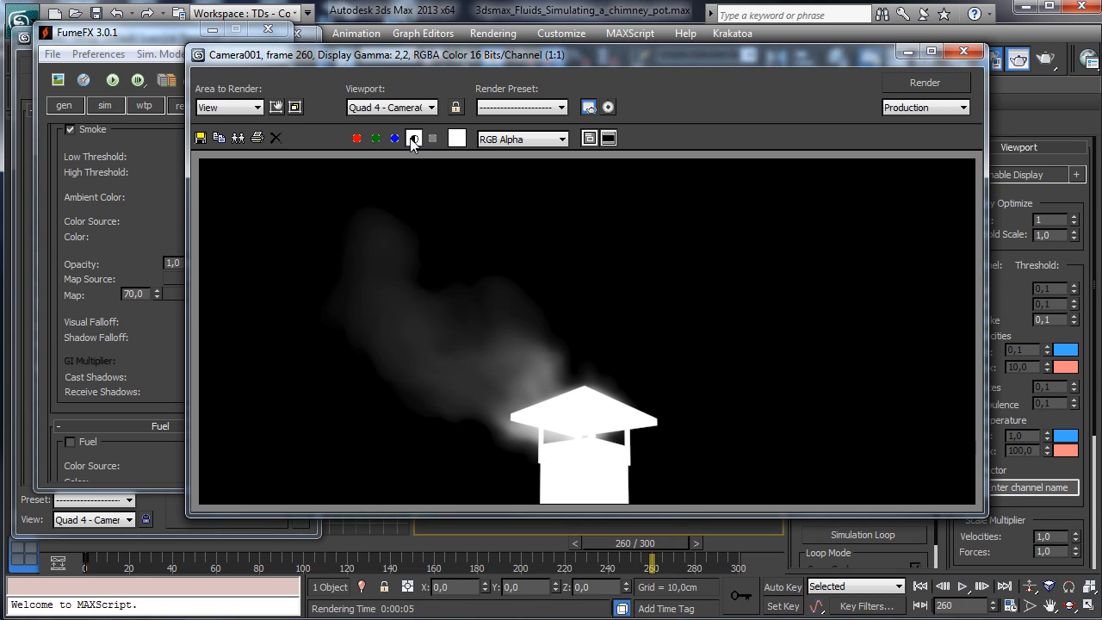
left_click(413, 139)
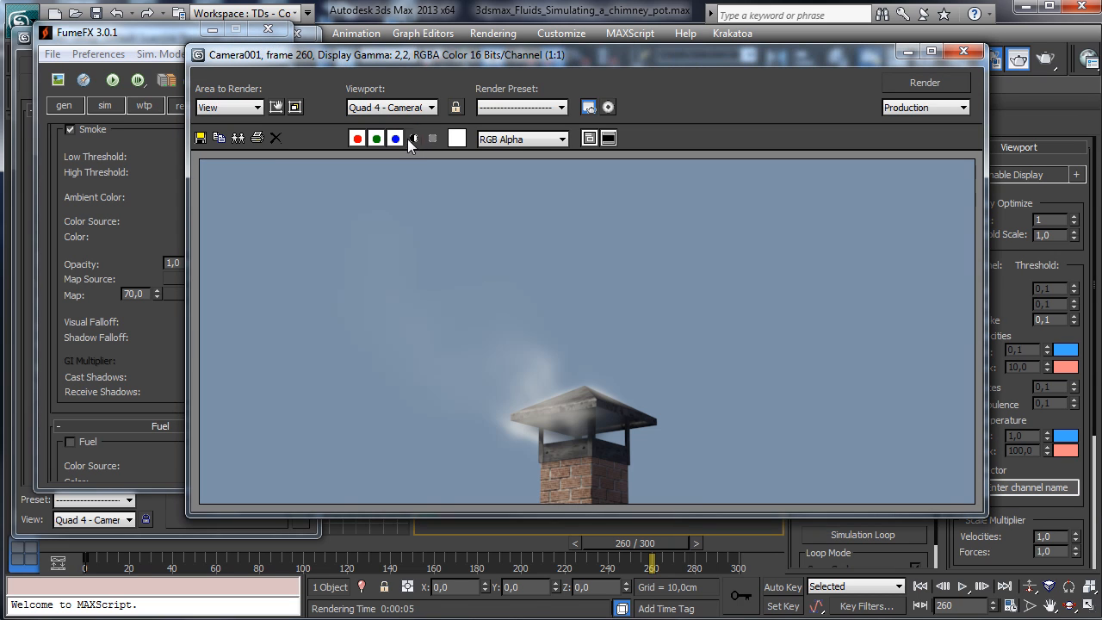
Step: Raise the smoke opacity to about 1.5, test-render frame 260 and close the rendered image
left_click(904, 52)
left_click_drag(170, 317, 191, 386)
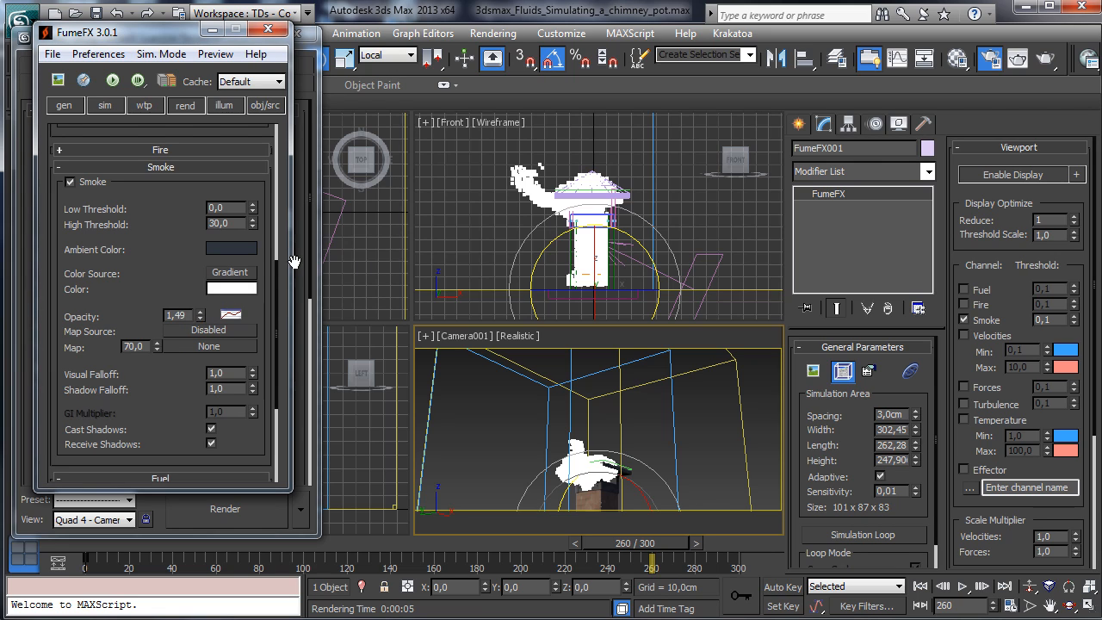
left_click(1045, 59)
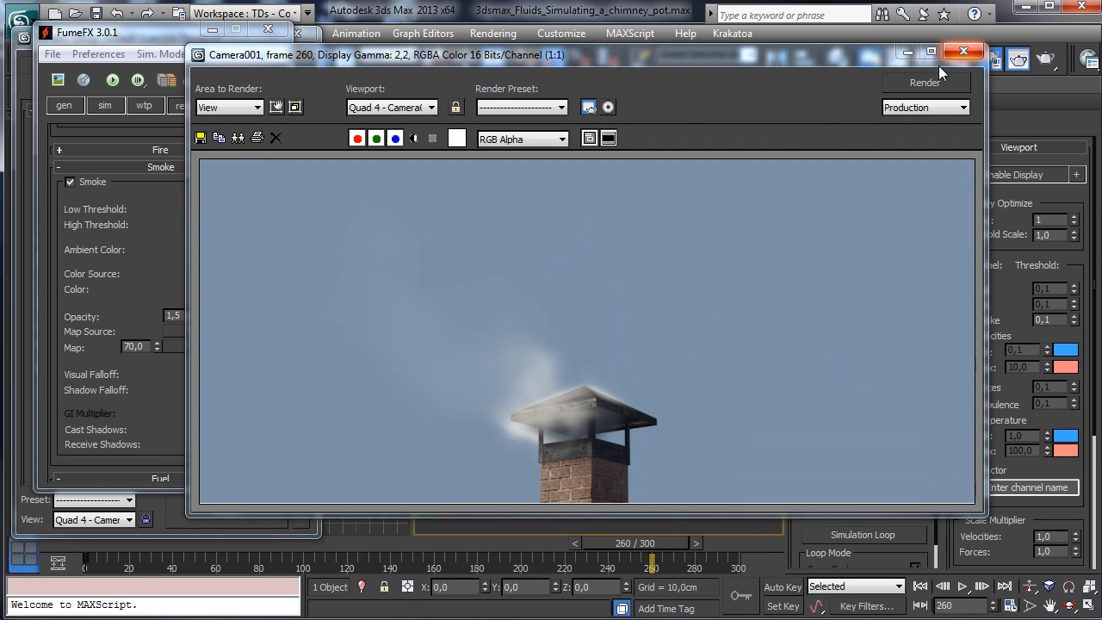
left_click(964, 50)
Step: Enable Soften Edges Near Objects, test-render frame 260, and set the rendering step size to 15%
scroll(155, 208, "up", 6)
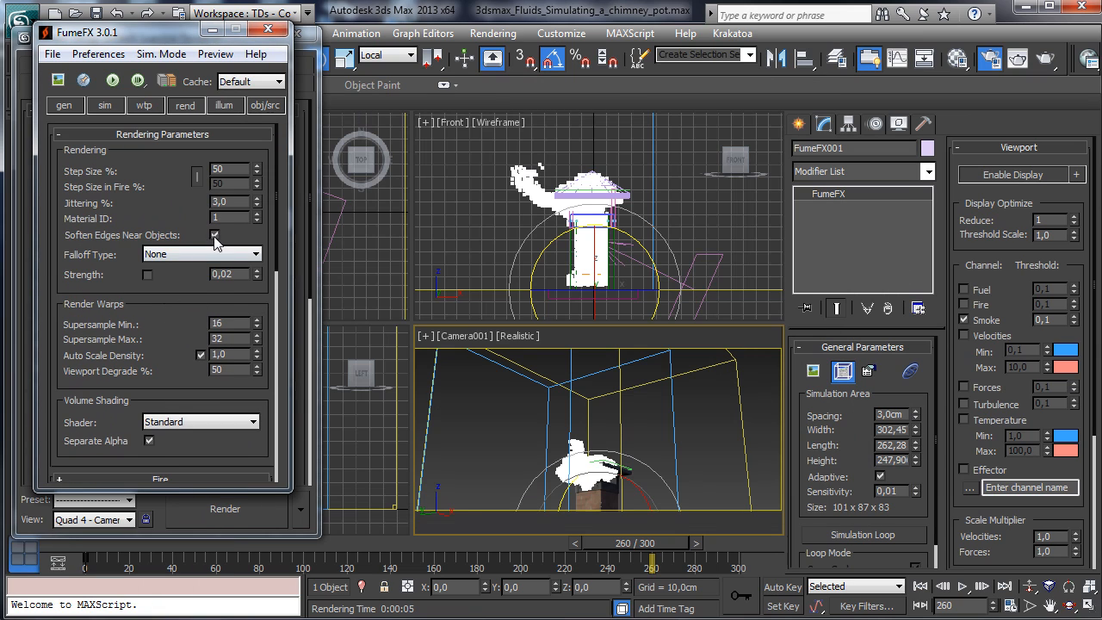
left_click(990, 58)
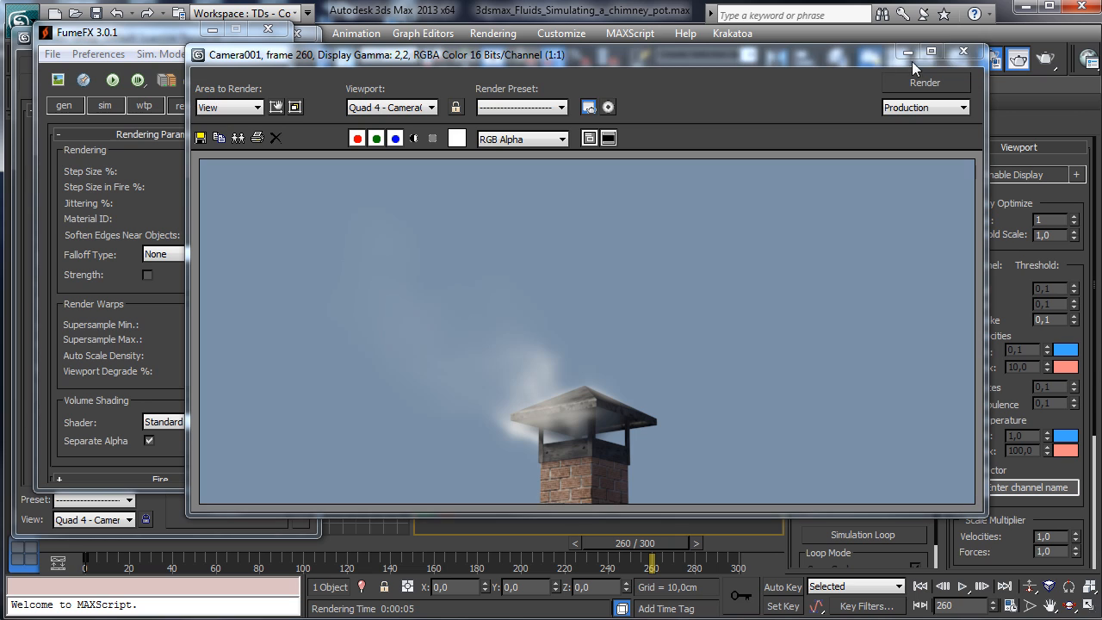
left_click(963, 52)
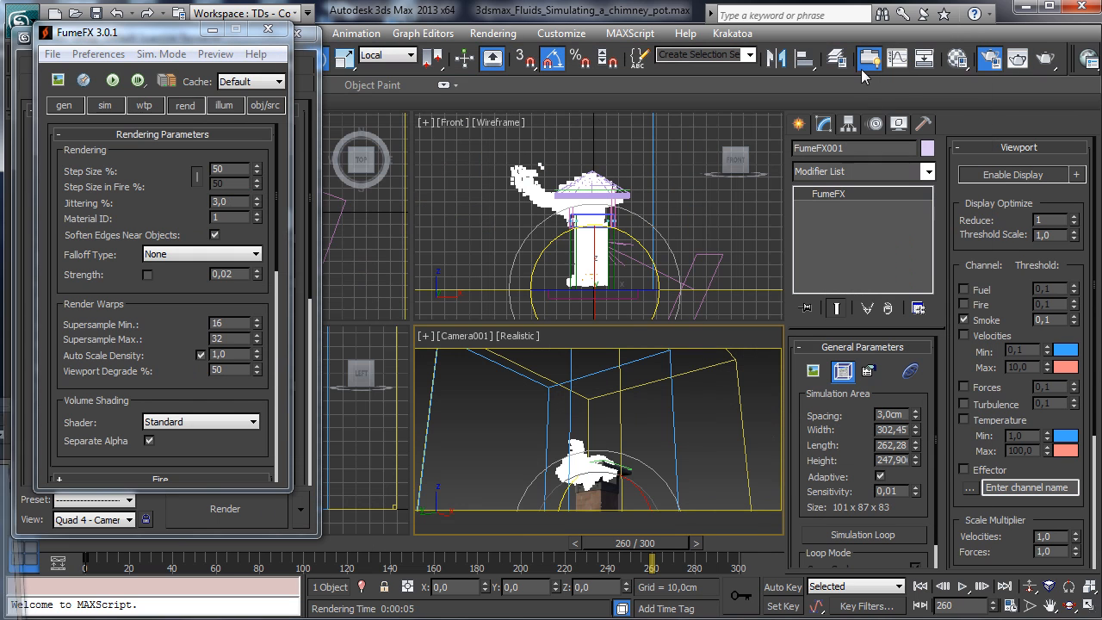
double_click(235, 170)
type("15")
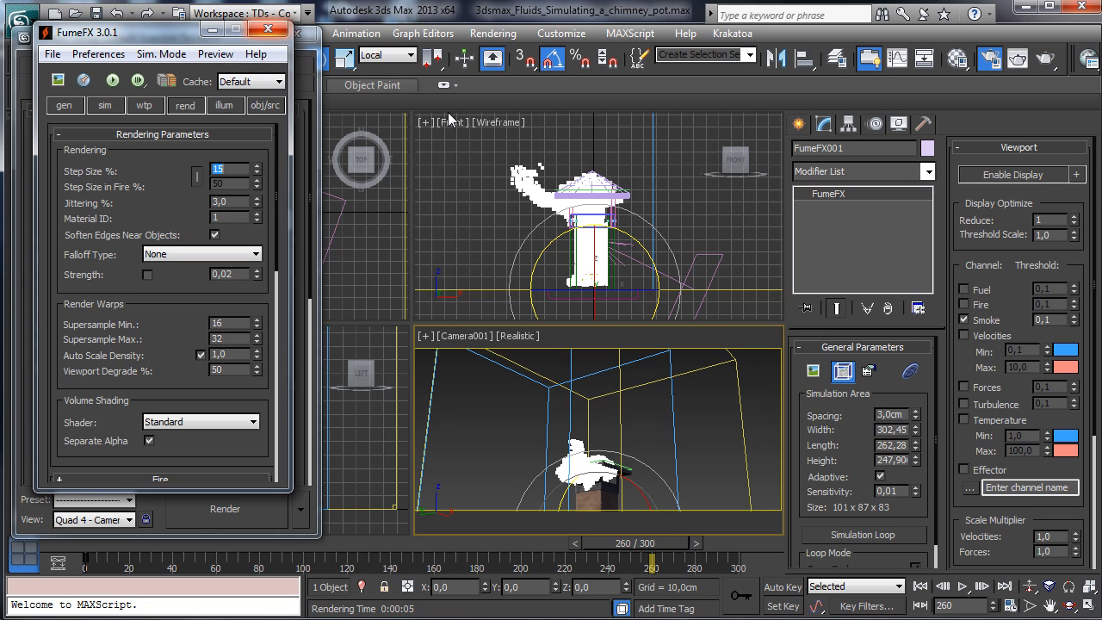
Step: Set the FumeFX simple source's directional velocity to 20 cm and its radial velocity to 5 cm
left_click(256, 103)
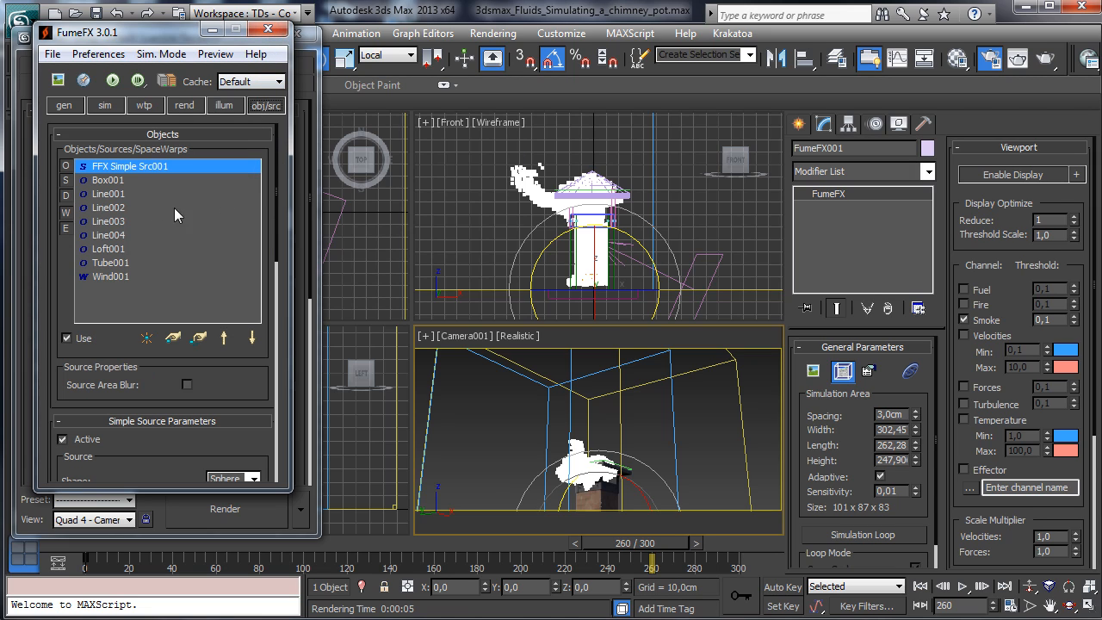
scroll(173, 411, "down", 15)
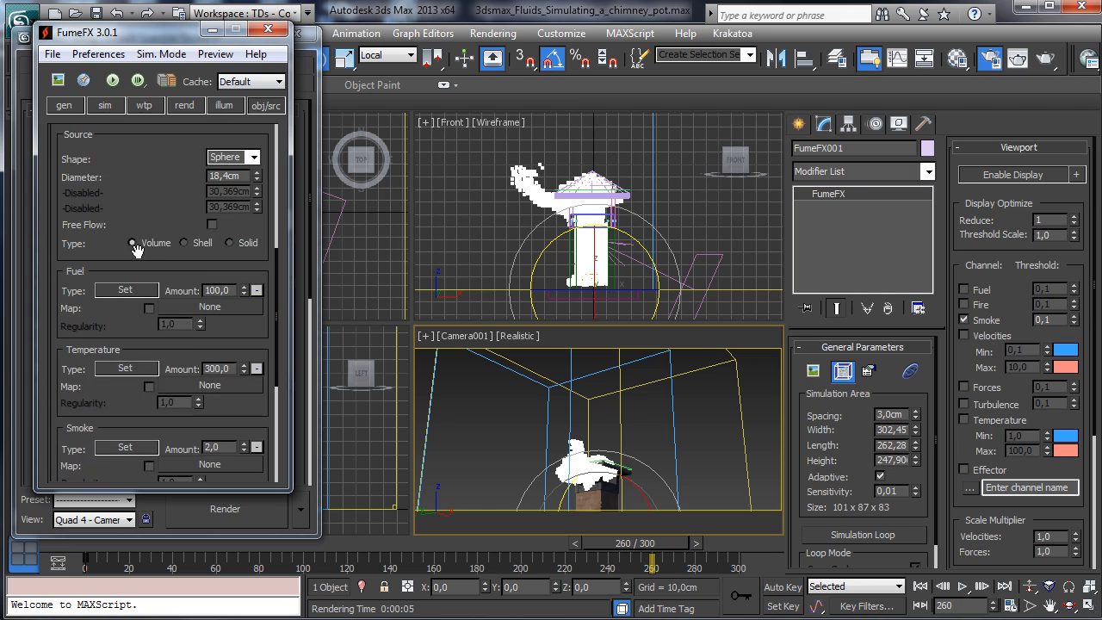
scroll(138, 330, "down", 3)
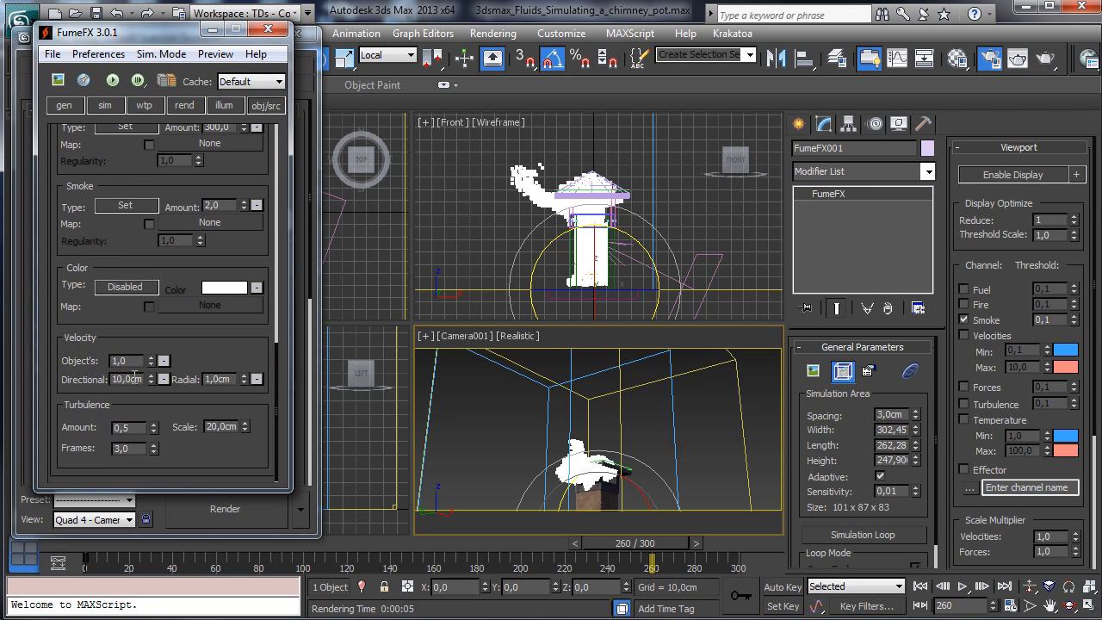
type("20")
key("Tab")
type("5")
Step: Save the scene and start the simulation with the output preview open, cancelling it around frame -70
left_click_drag(730, 58, 785, 48)
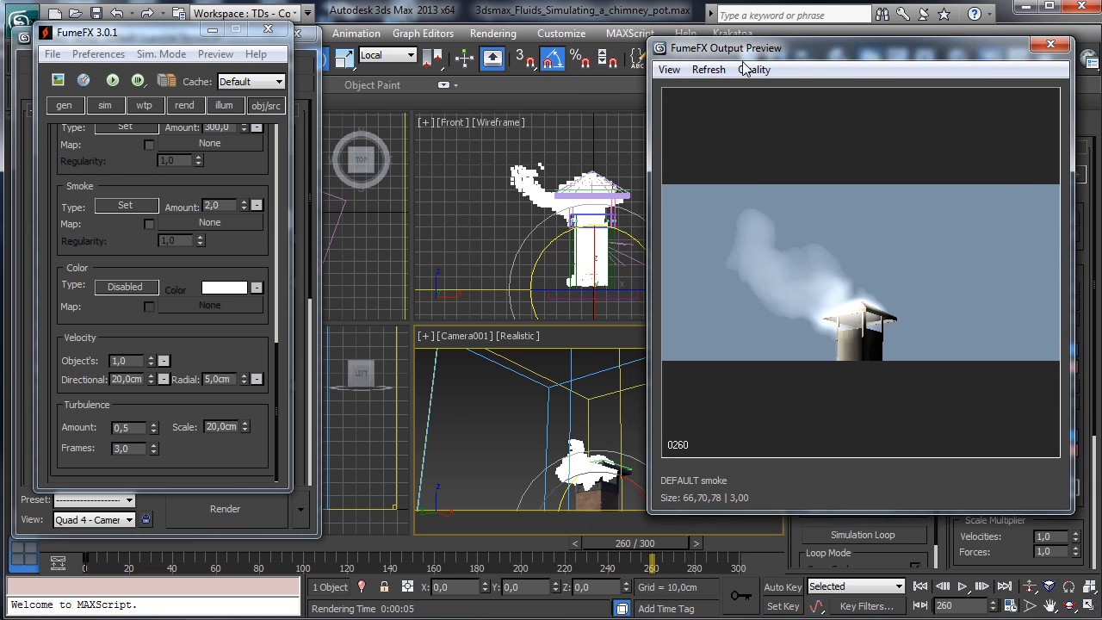
left_click(96, 15)
left_click(111, 80)
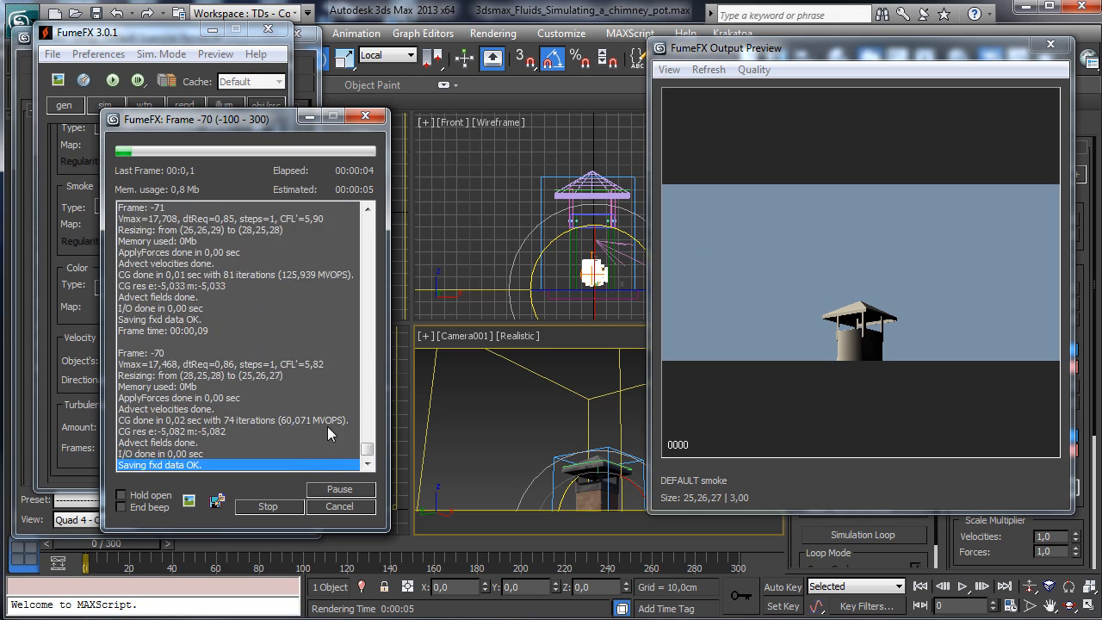
left_click(336, 505)
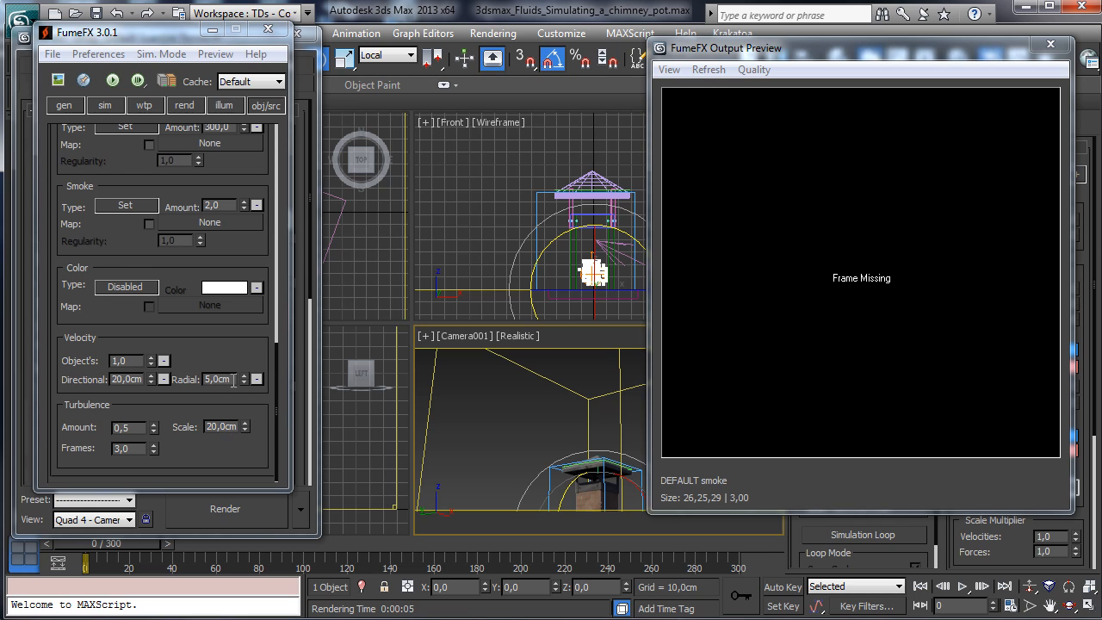
Step: Set the source's radial velocity to 100 cm, rerun the simulation and cancel it around frame 62
double_click(233, 381)
type("1,")
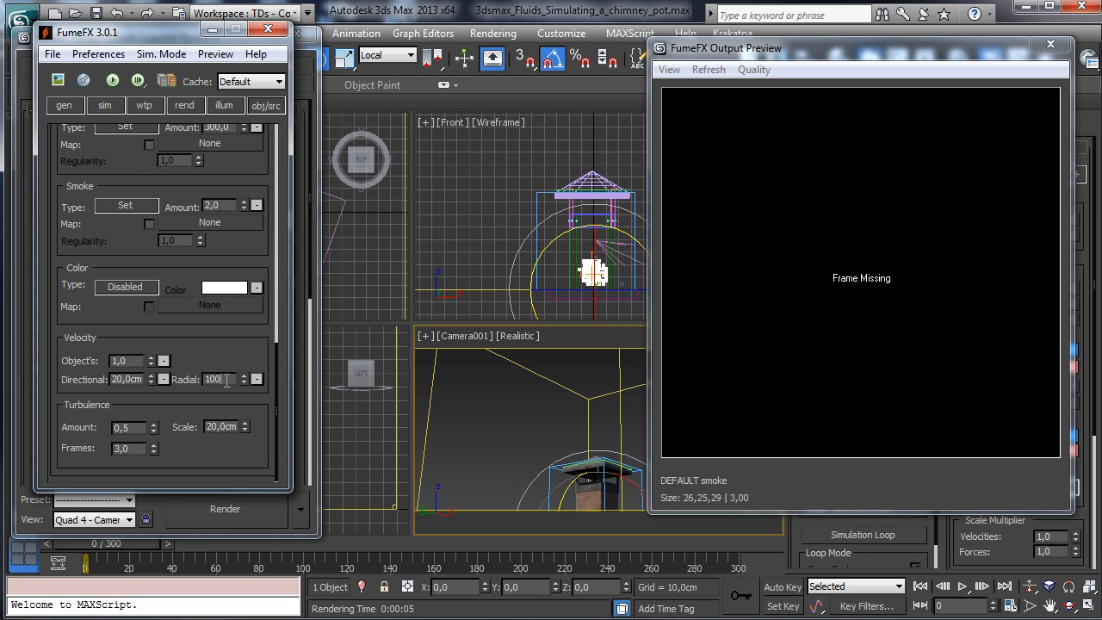
type("0")
key("Return")
left_click(111, 80)
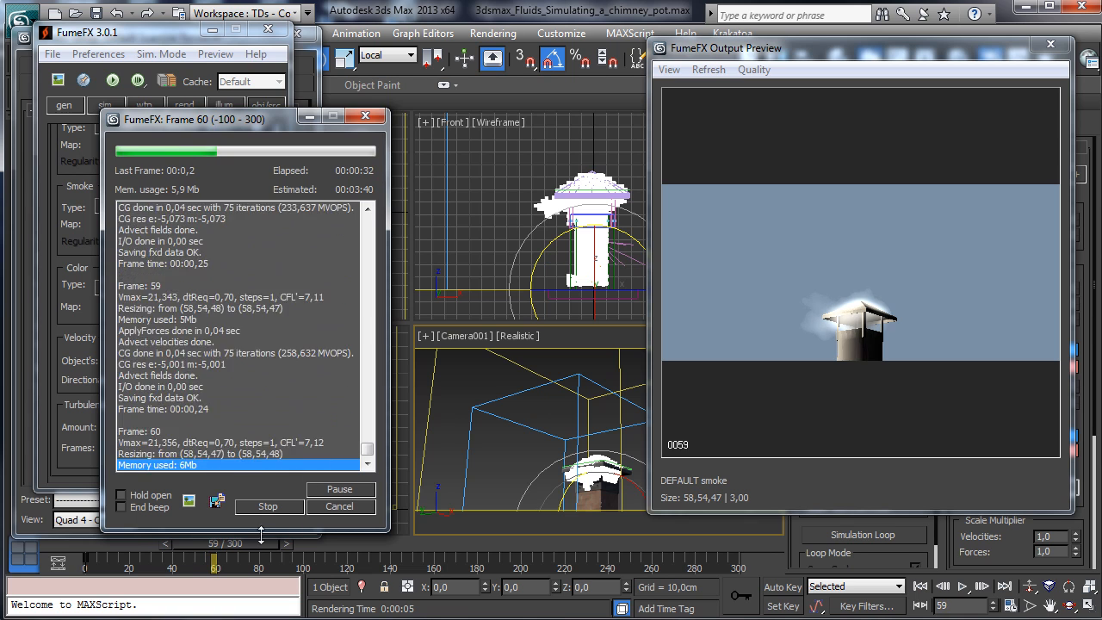
left_click(341, 508)
left_click_drag(238, 547, 112, 545)
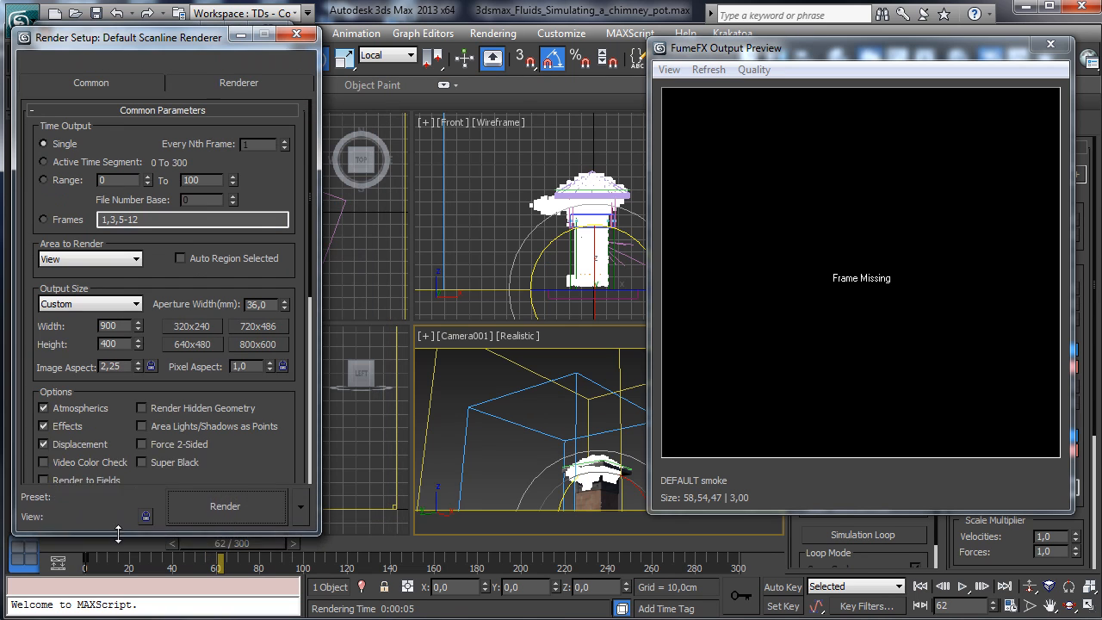
Step: Close the render settings and move the chimney roof straight up in the front view to widen the smoke opening
left_click(579, 198)
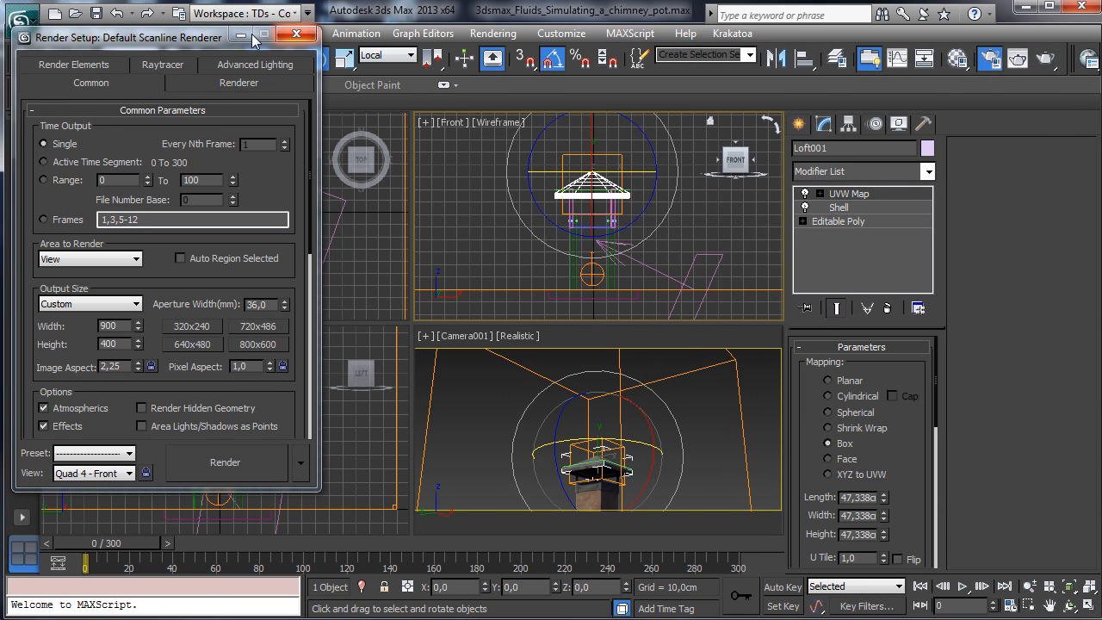
left_click(297, 34)
right_click(671, 250)
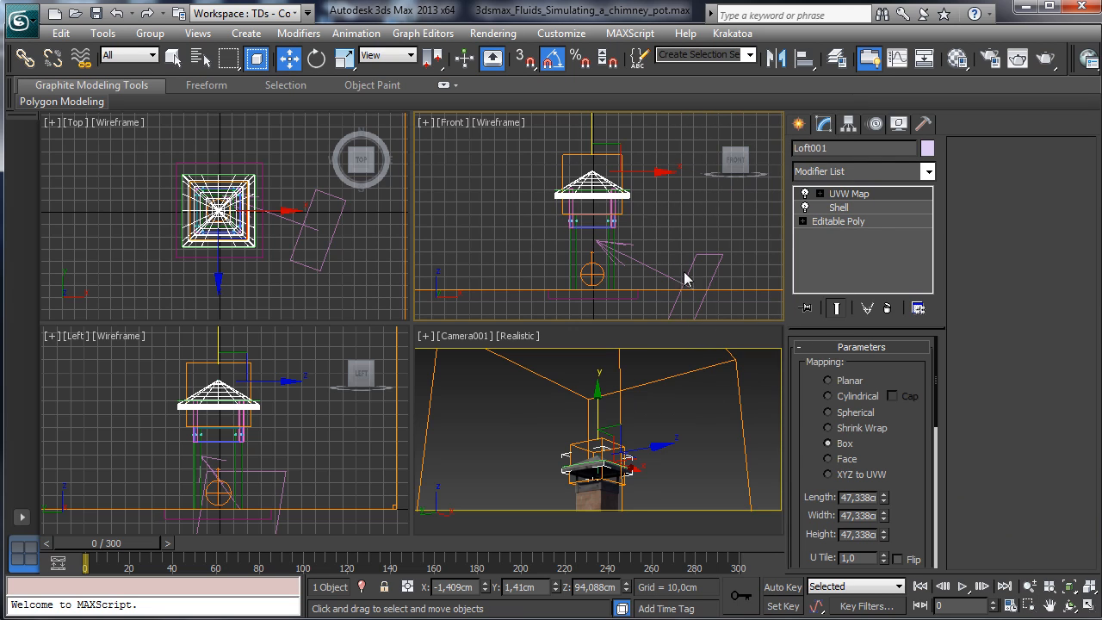
left_click(1024, 606)
left_click_drag(528, 164, 660, 238)
key("w")
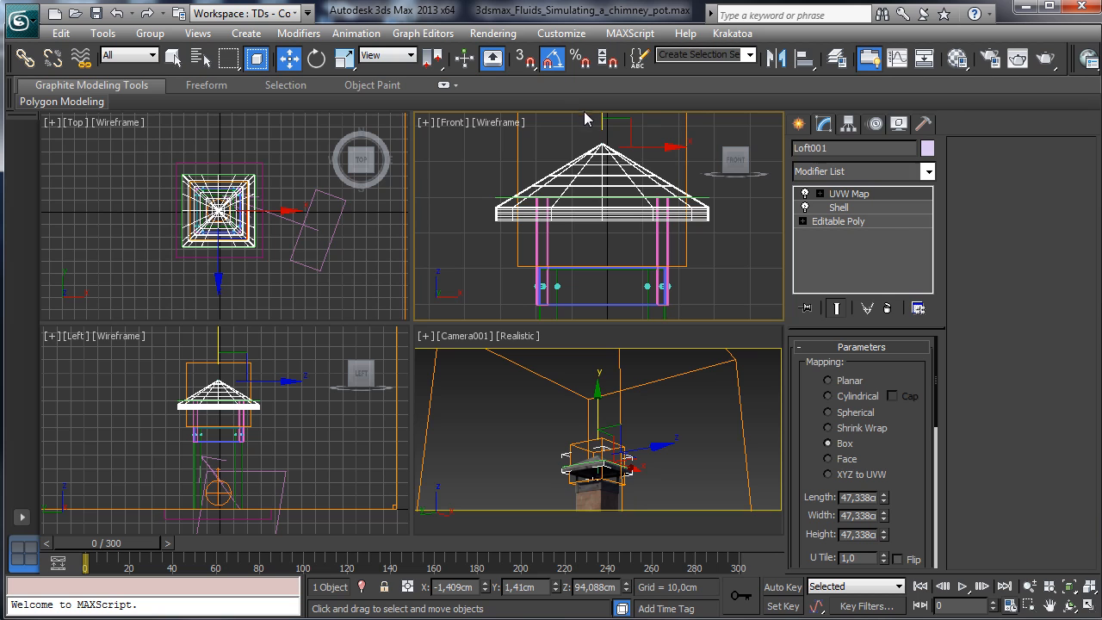
left_click_drag(603, 124, 605, 97)
Step: Set the extrusion amount of the roof's support posts to 39.5 cm so they reach the raised roof
left_click(661, 212)
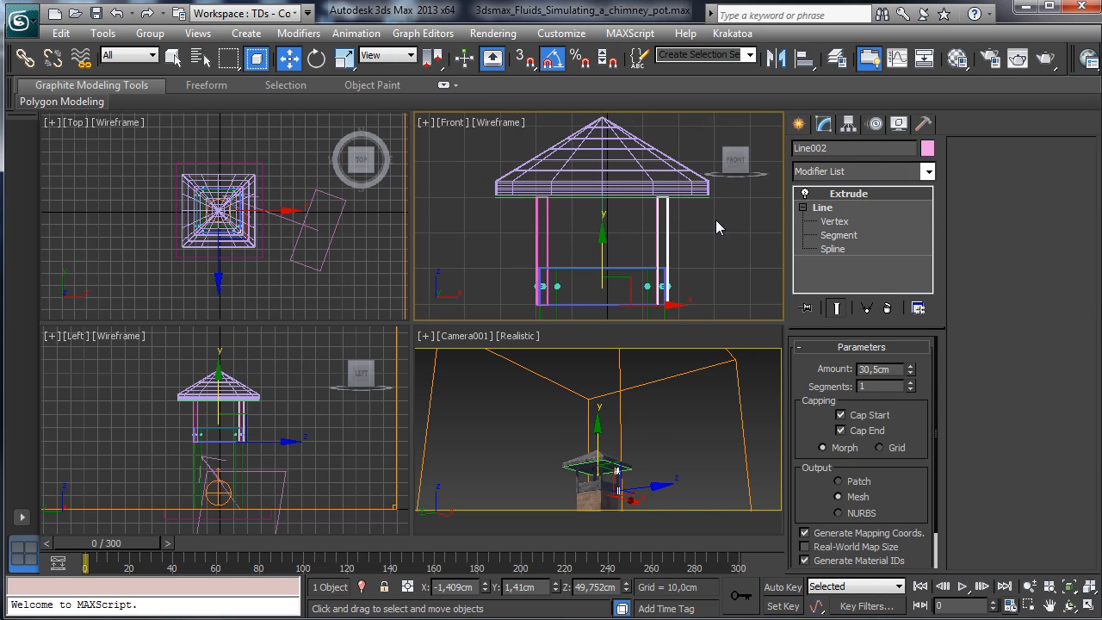
left_click_drag(910, 368, 906, 354)
right_click(706, 444)
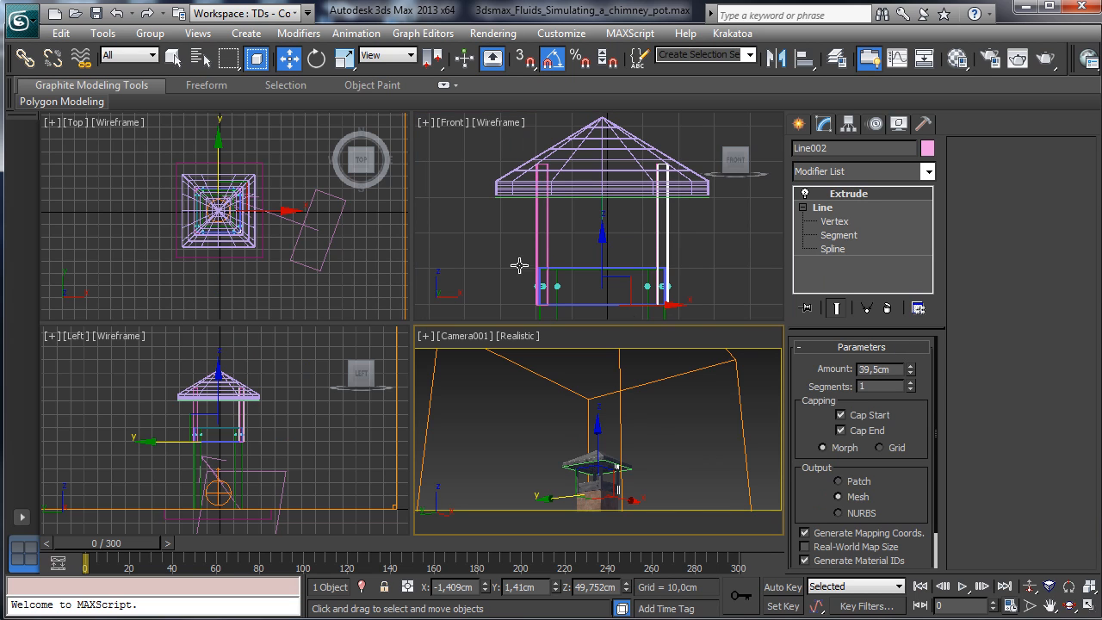
Step: Select the FumeFX grid, rerun its simulation with the output preview open and go to frame 300
left_click(613, 368)
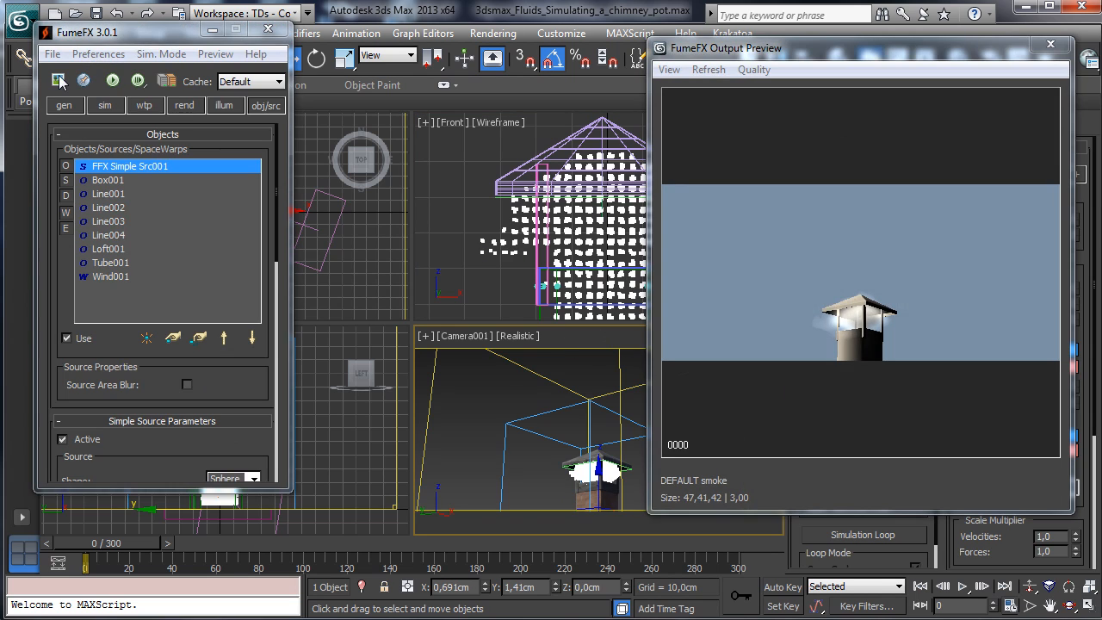
left_click(113, 80)
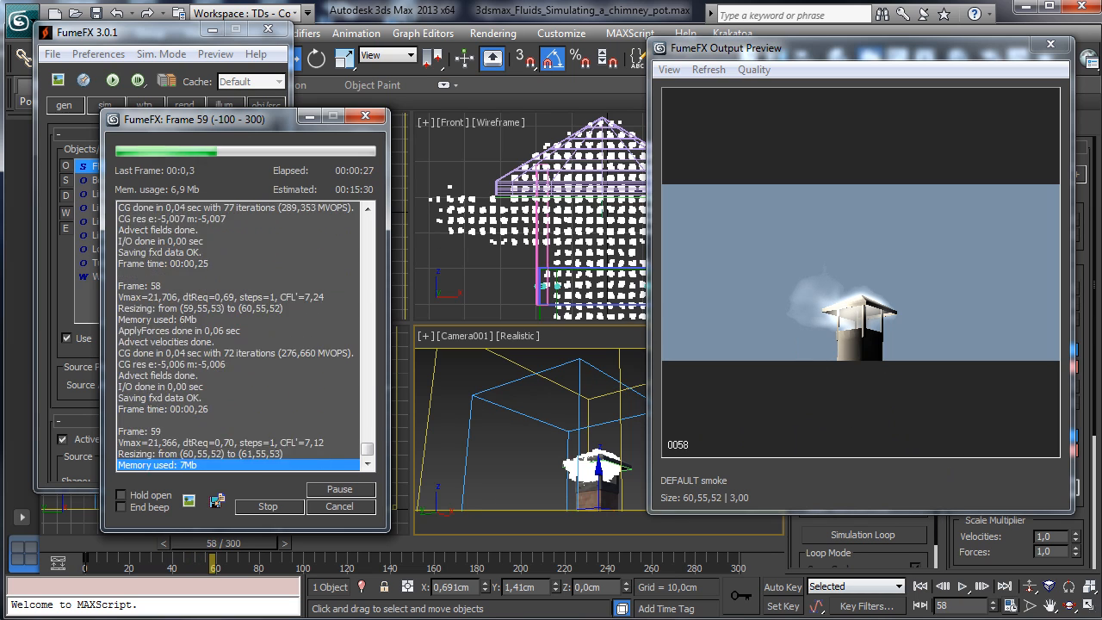
key("Escape")
left_click_drag(56, 545, 688, 491)
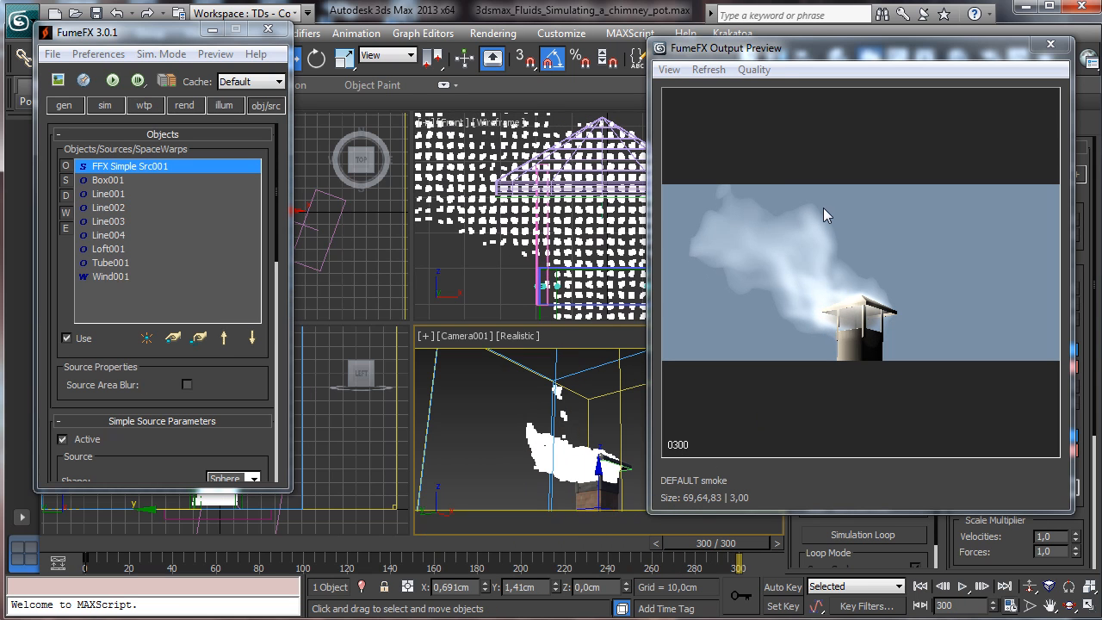
Step: Close the output preview, render frame 300 from the camera and inspect the smoke's alpha channel
left_click(1050, 43)
left_click(1045, 59)
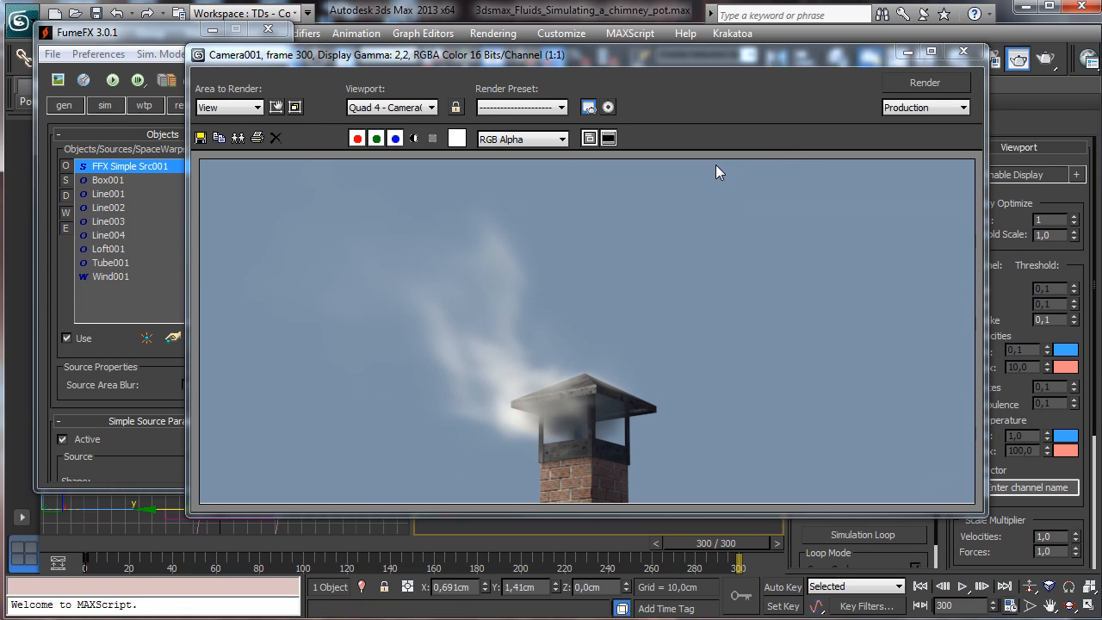
left_click(414, 139)
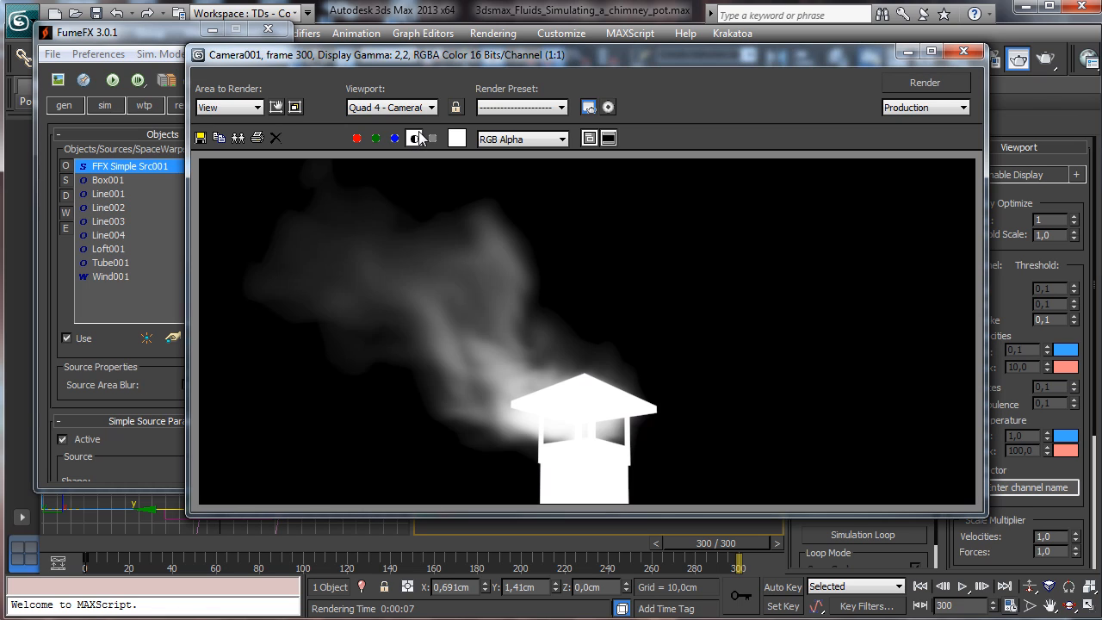
Step: Return the frame 300 render to full colour, close it and set the FumeFX grid spacing to 1.5 cm
left_click(416, 139)
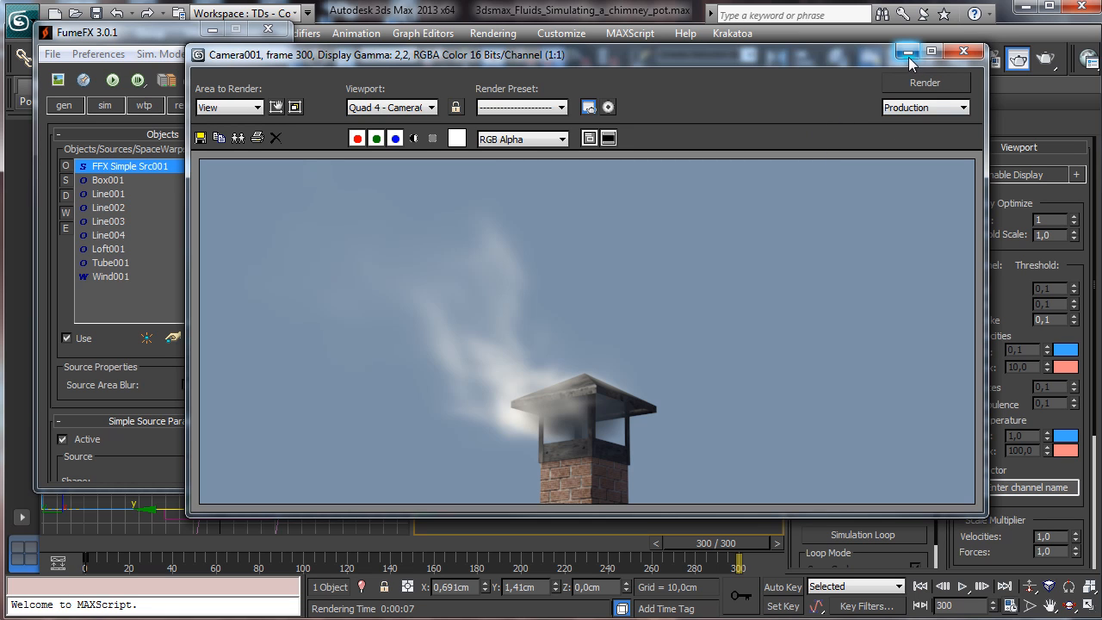
left_click(964, 51)
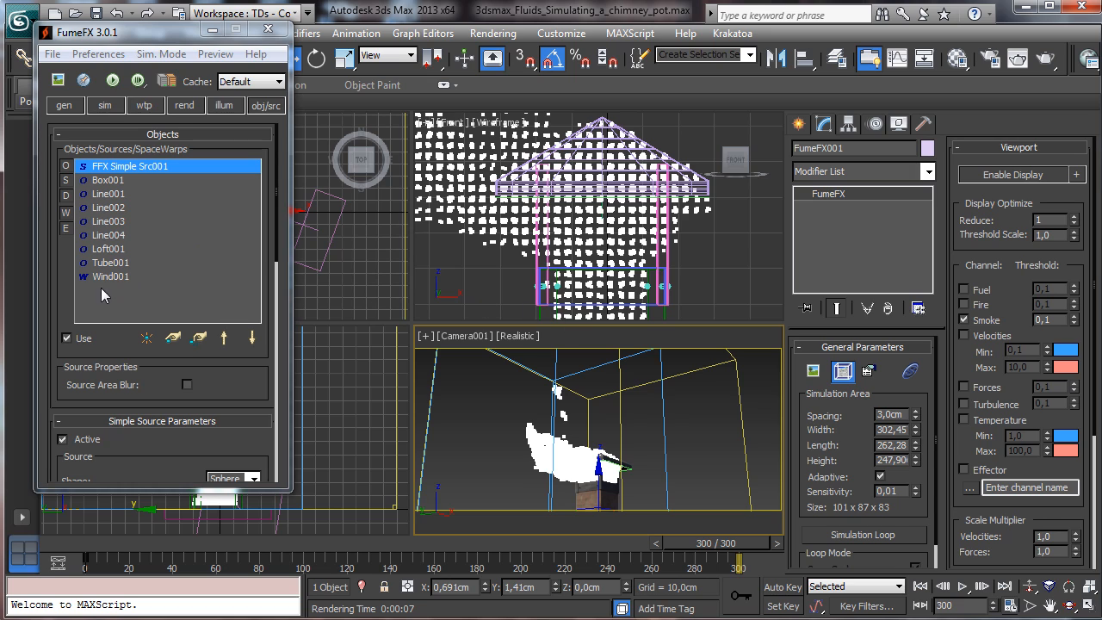
left_click(63, 106)
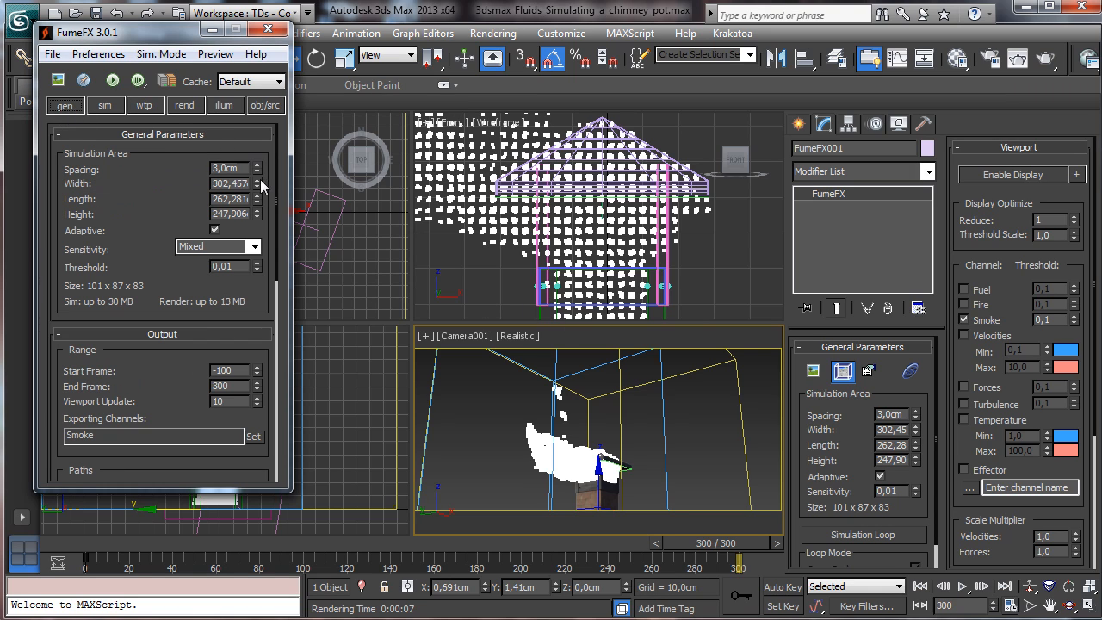
left_click(231, 169)
type("2")
key("Return")
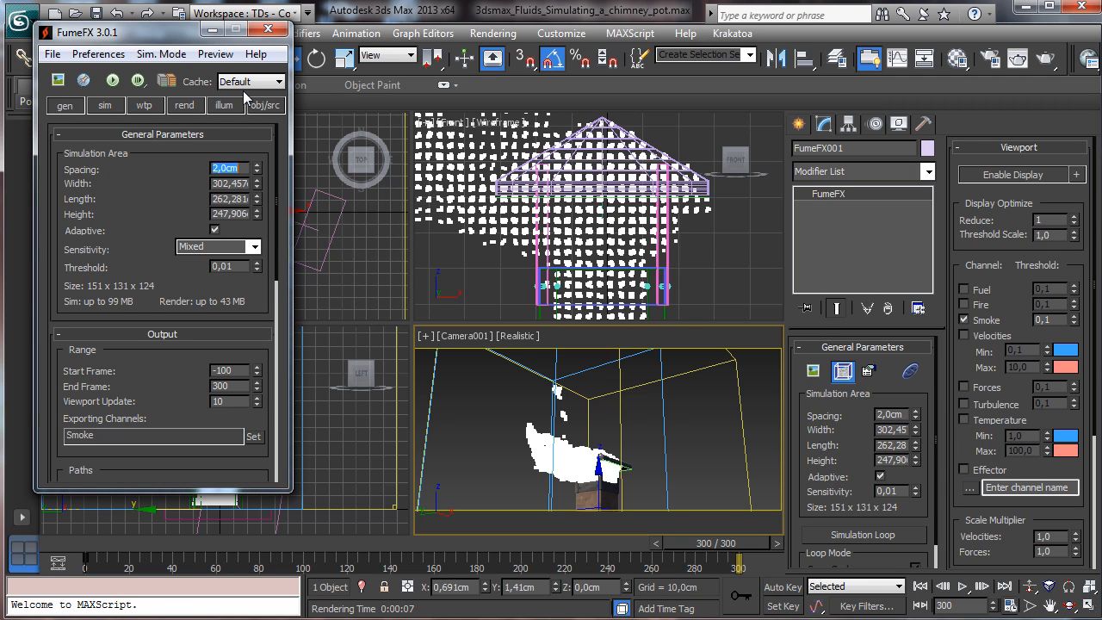
type("1")
key("Return")
type("1,")
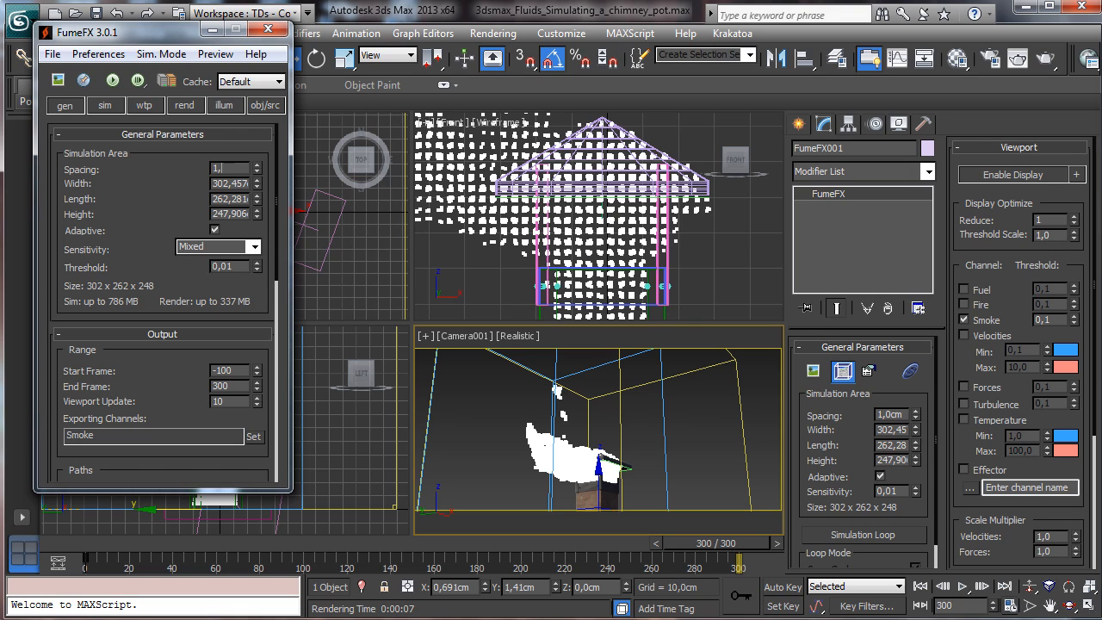
key("Return")
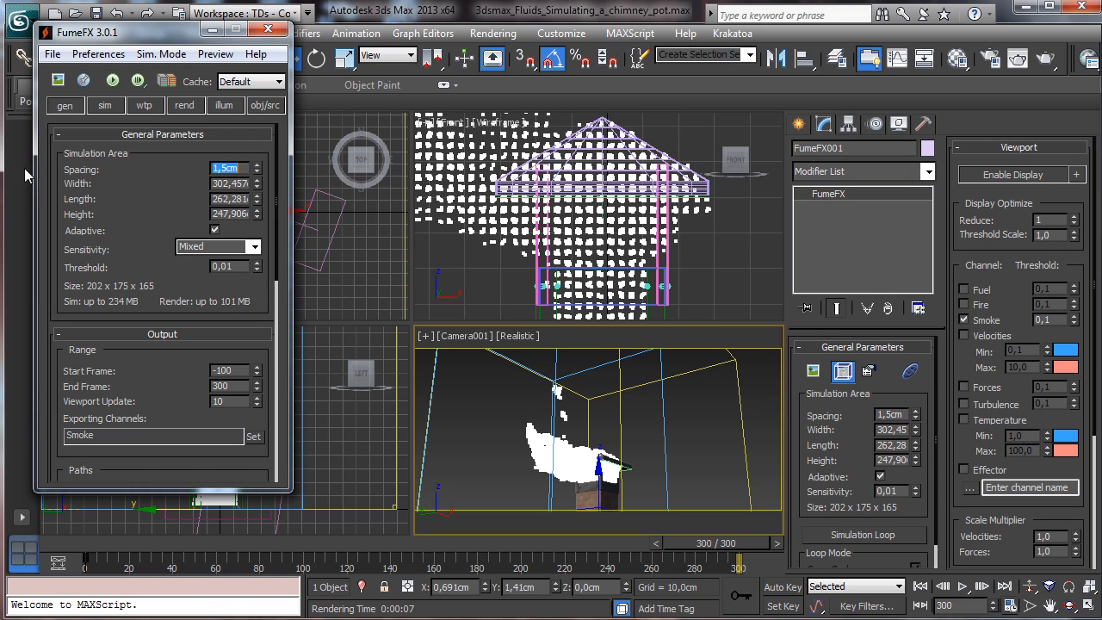
Step: Check the FumeFX solver settings, save the scene and rerun the default simulation
left_click(105, 105)
double_click(233, 211)
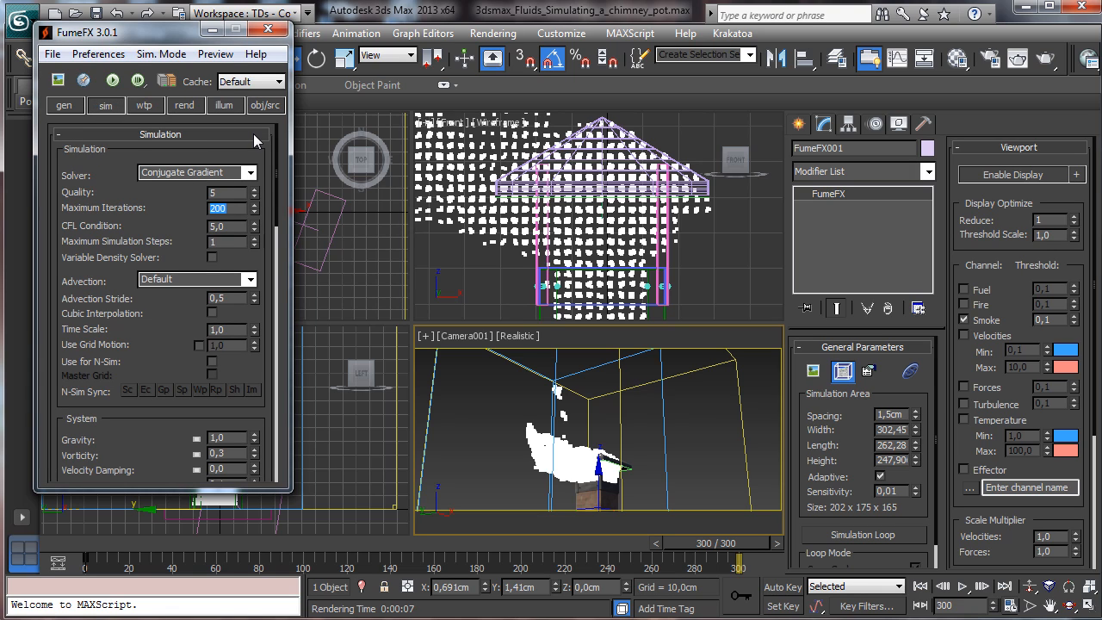
left_click(97, 13)
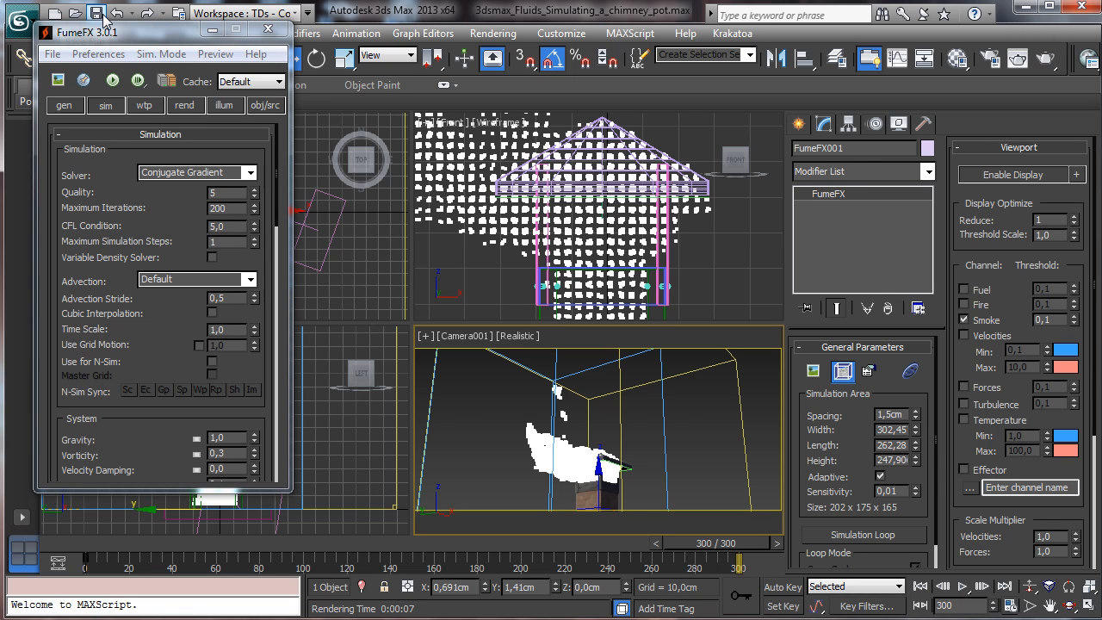
left_click(112, 80)
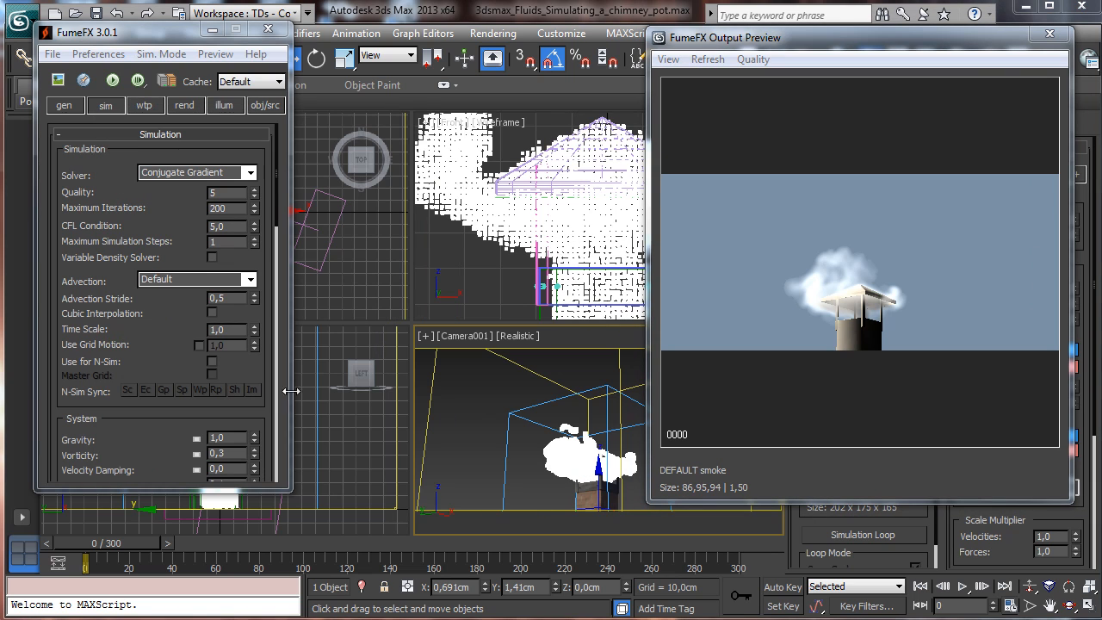
Step: Go to frame 83, close the output preview and render the camera view, placing the render beside the FumeFX settings
left_click_drag(86, 551, 255, 553)
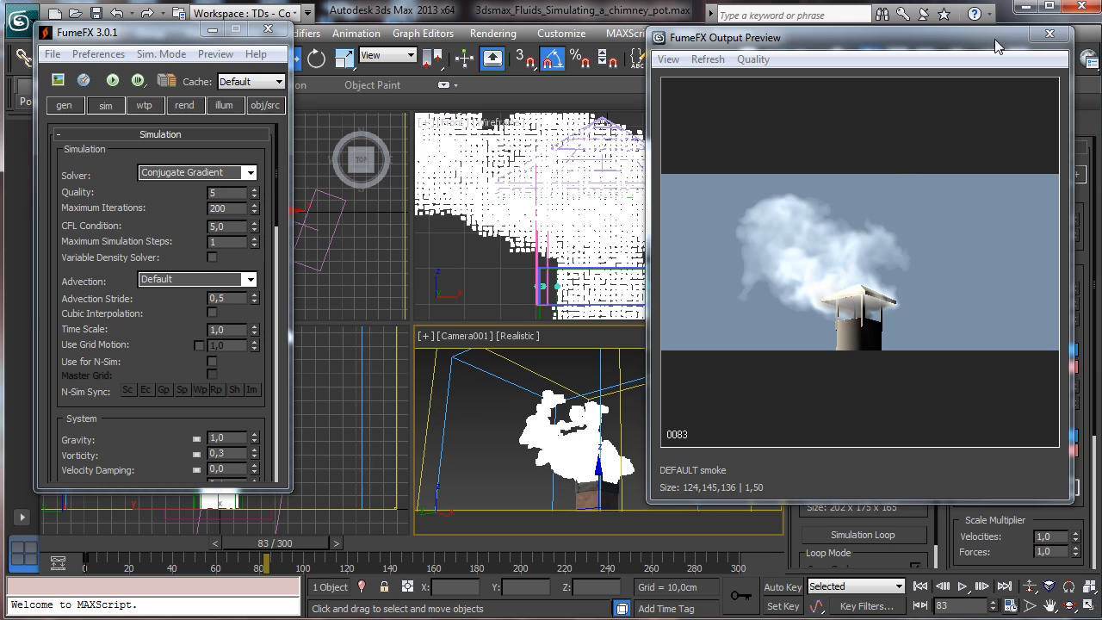
left_click(1050, 33)
left_click(1045, 58)
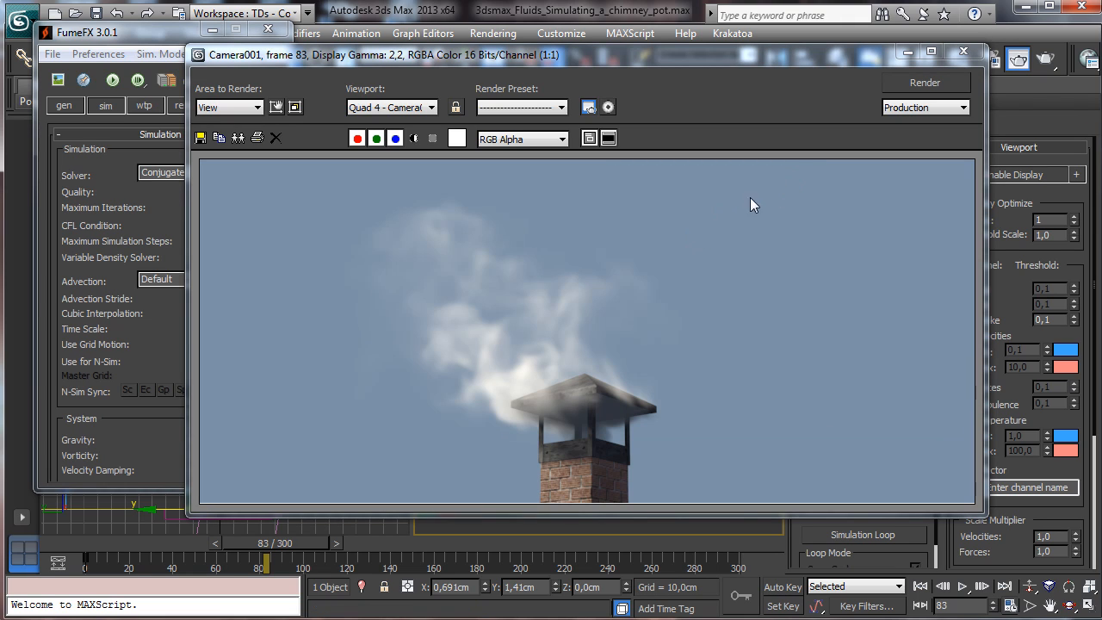
left_click_drag(614, 56, 751, 36)
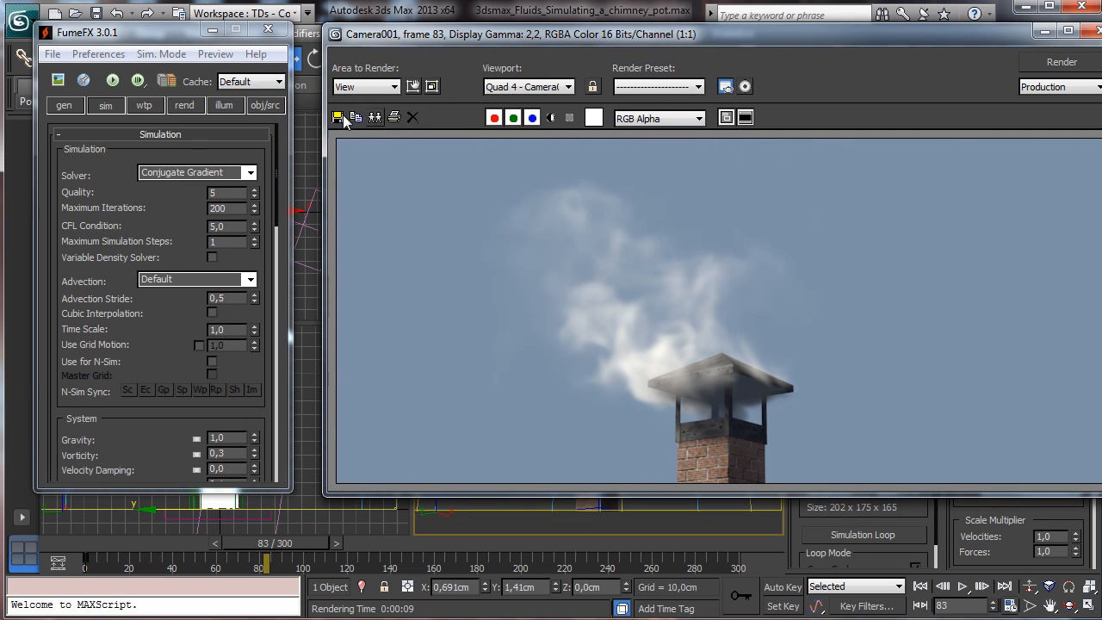
Step: Darken the smoke colour in the FumeFX rendering parameters to a light grey with red, green and blue at 176
left_click(186, 107)
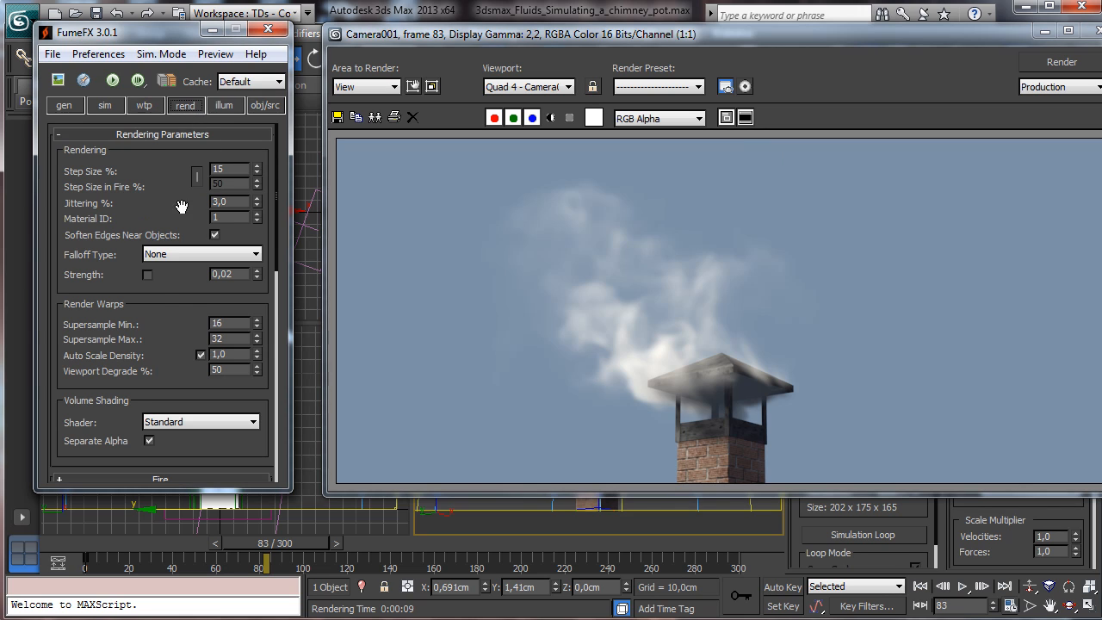
left_click(193, 107)
left_click(182, 104)
left_click_drag(204, 297, 170, 161)
left_click_drag(185, 277, 180, 163)
left_click_drag(190, 318, 181, 196)
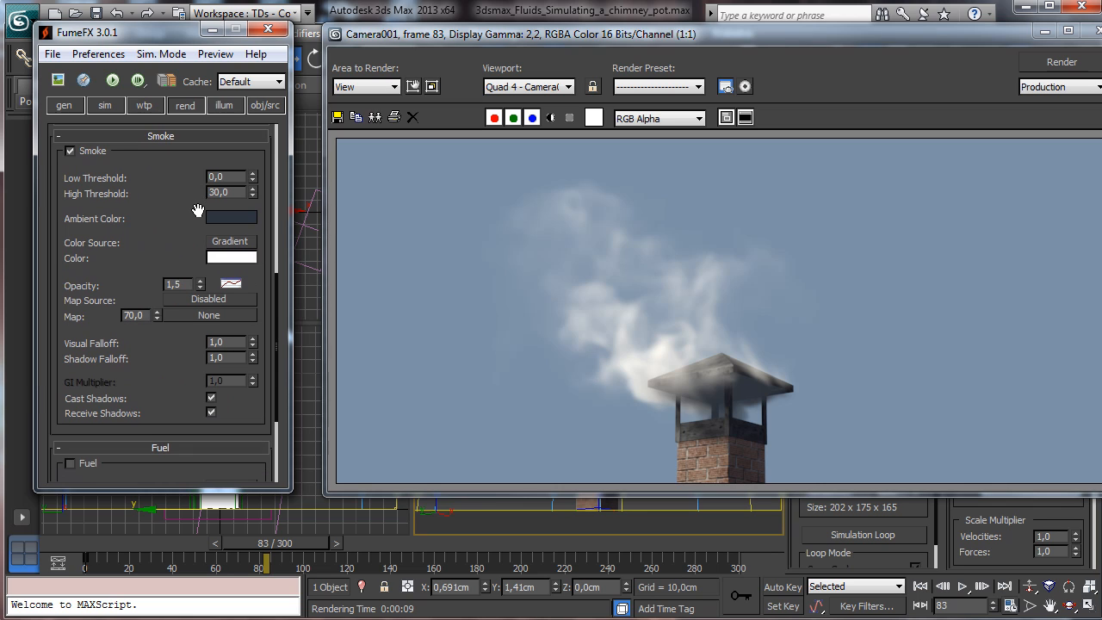
left_click(218, 258)
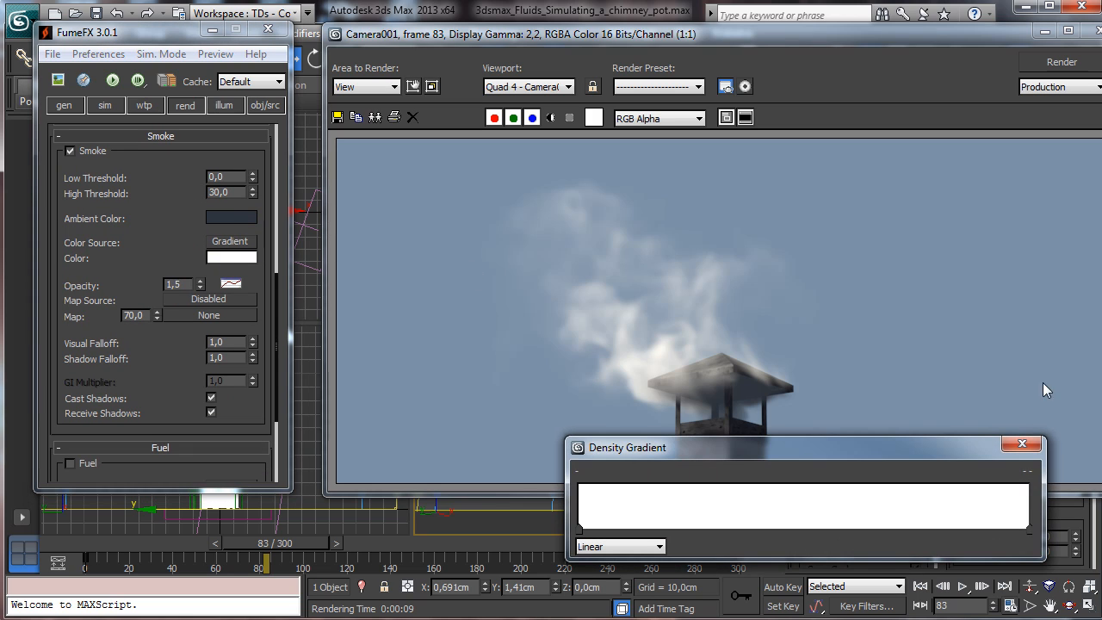
right_click(229, 261)
left_click(229, 264)
left_click_drag(436, 261, 446, 250)
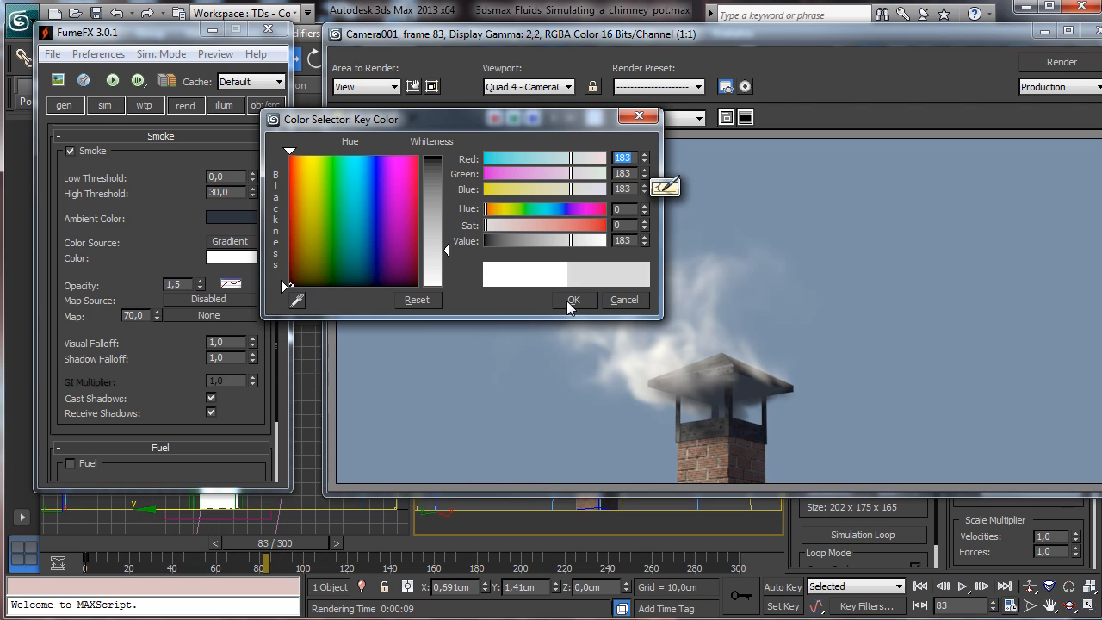
left_click_drag(446, 250, 446, 247)
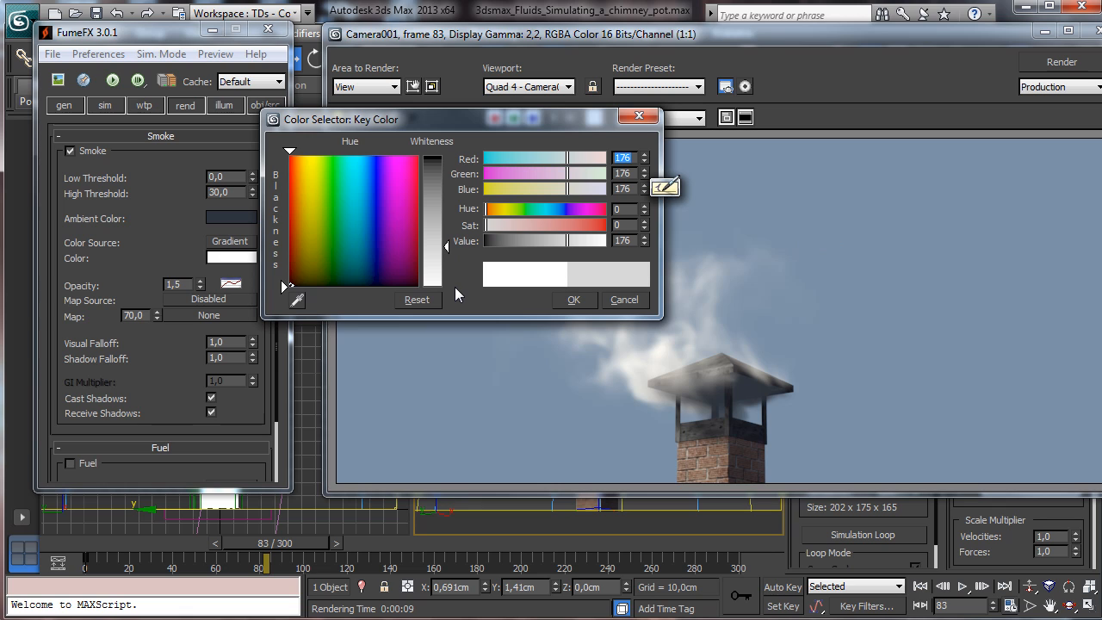
left_click(575, 301)
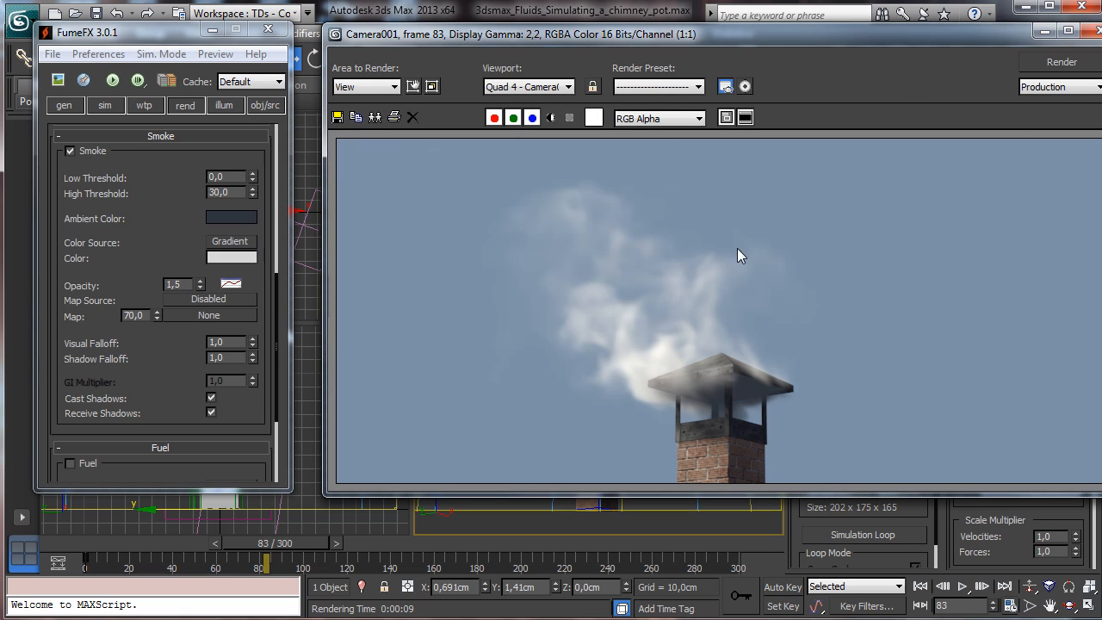
Step: Render frame 83 again and inspect the smoke's alpha channel before returning to the colour view
left_click(1055, 65)
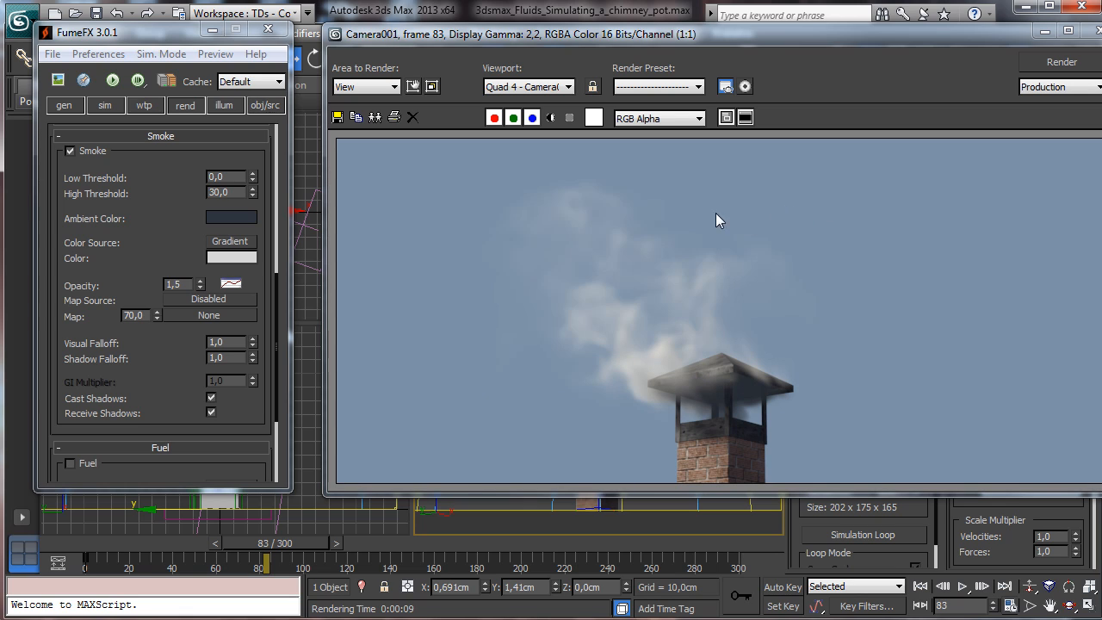
left_click(551, 118)
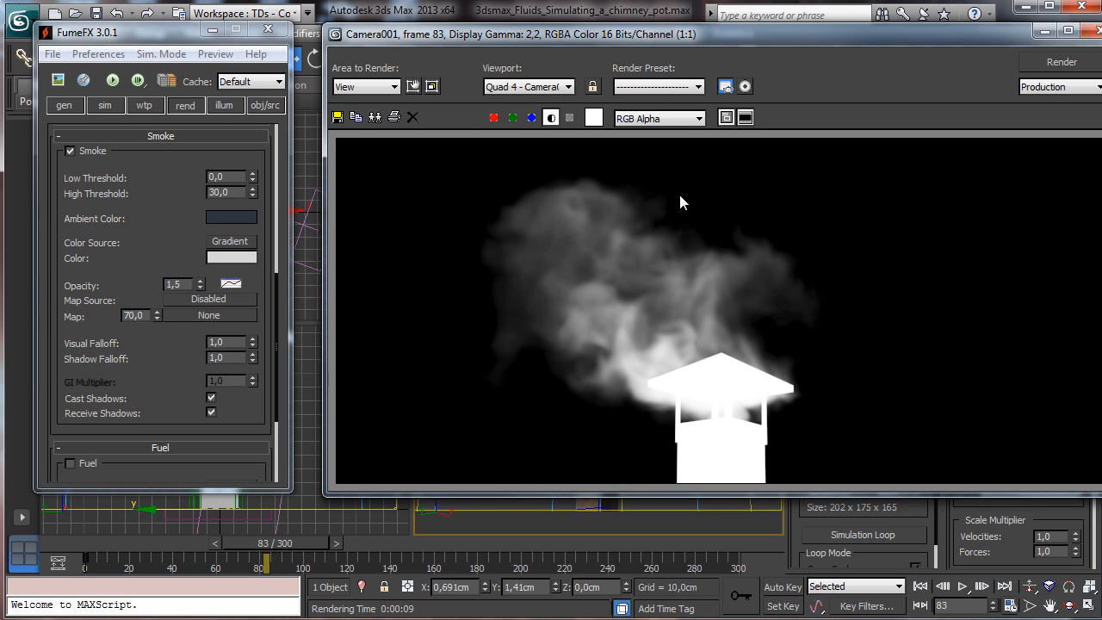
left_click(551, 118)
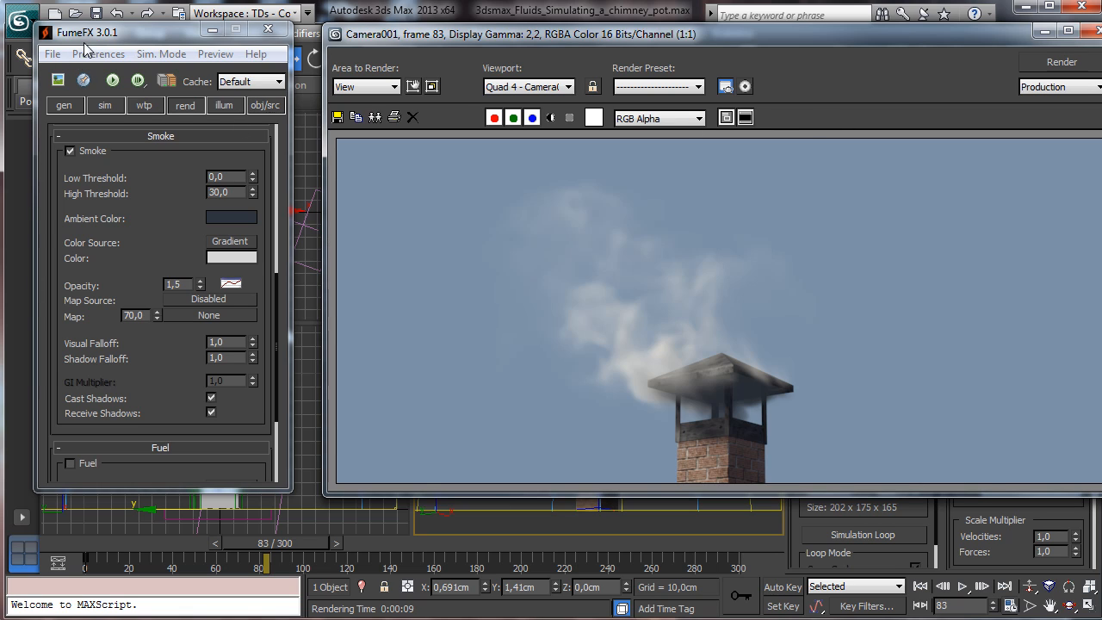
Step: Save the scene and move the render window so the whole image fits on screen
left_click(96, 13)
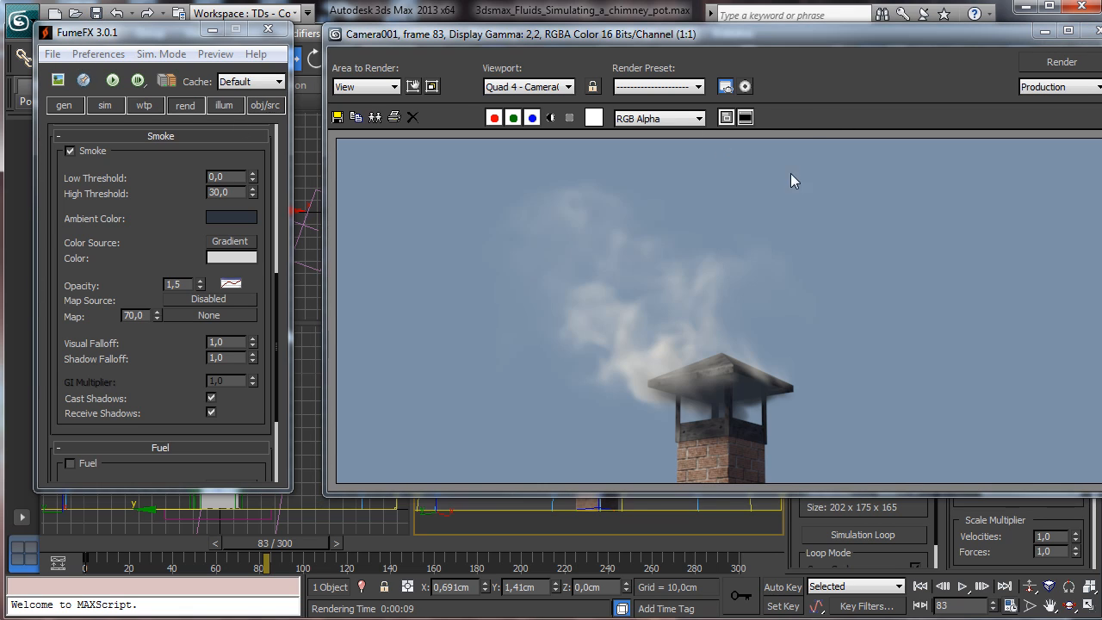
left_click_drag(984, 31, 828, 81)
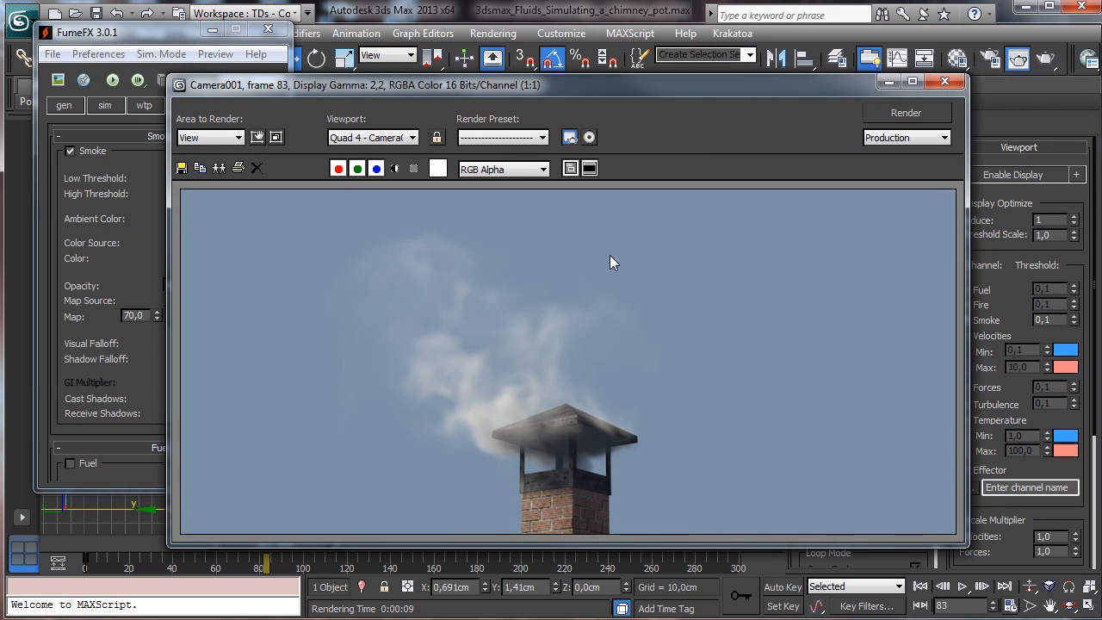